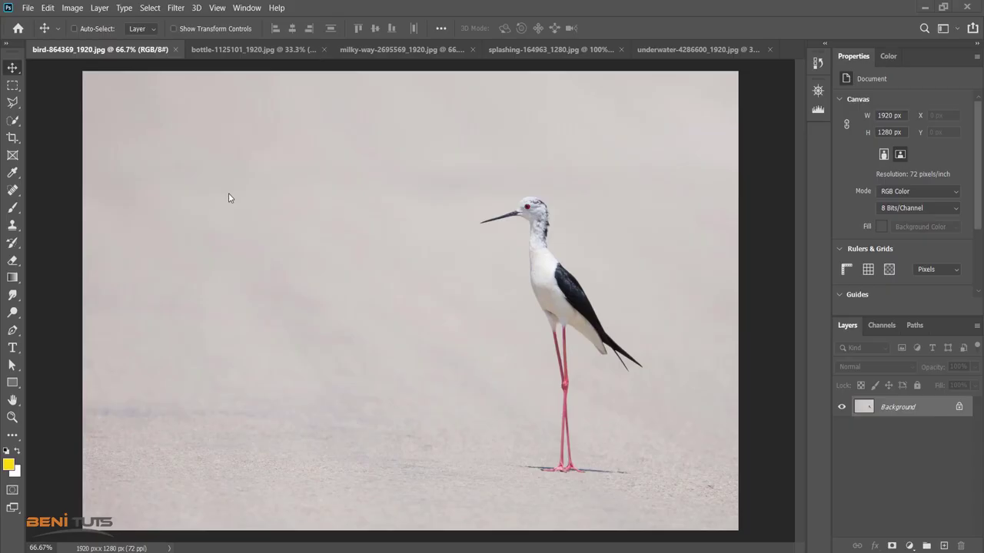
Create a blank white 1280×720 px document at 300 ppi (Untitled-1)
{"action": "left_click", "coordinate": [27, 8]}
{"action": "left_click", "coordinate": [38, 20]}
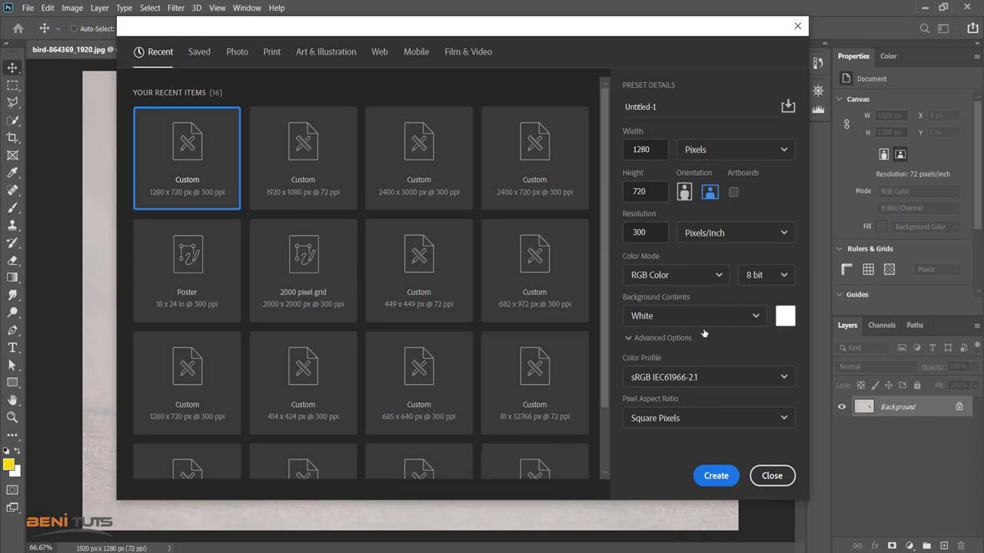
{"action": "left_click", "coordinate": [725, 477]}
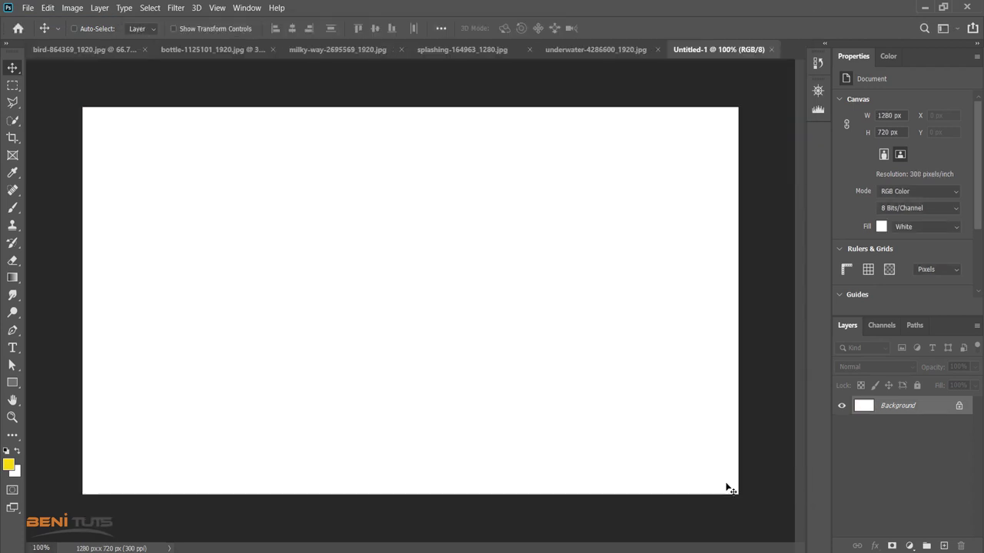
Place the bird photo in Untitled-1, positioned so only its sandy ground fills the canvas
{"action": "left_click", "coordinate": [102, 49]}
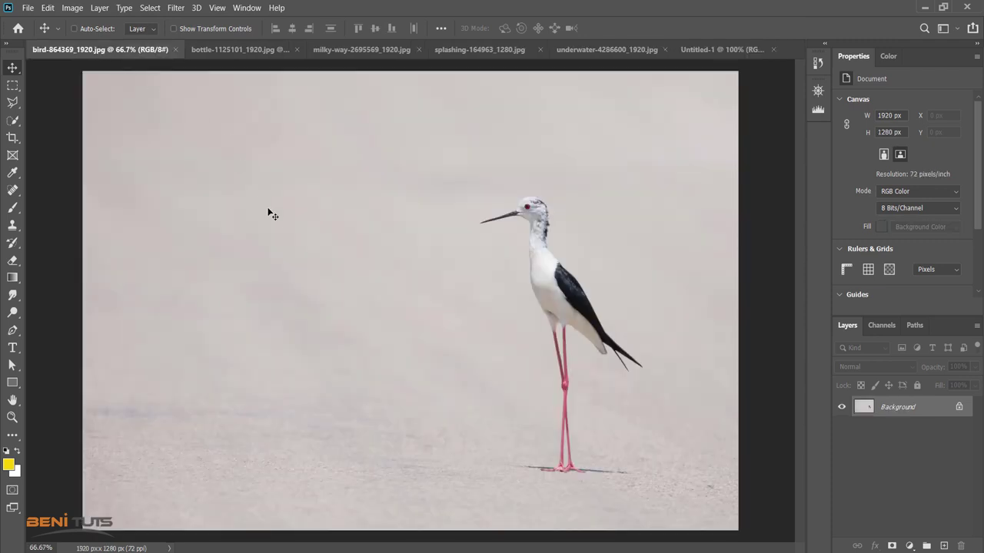
{"action": "left_click_drag", "start_coordinate": [675, 135], "coordinate": [482, 287]}
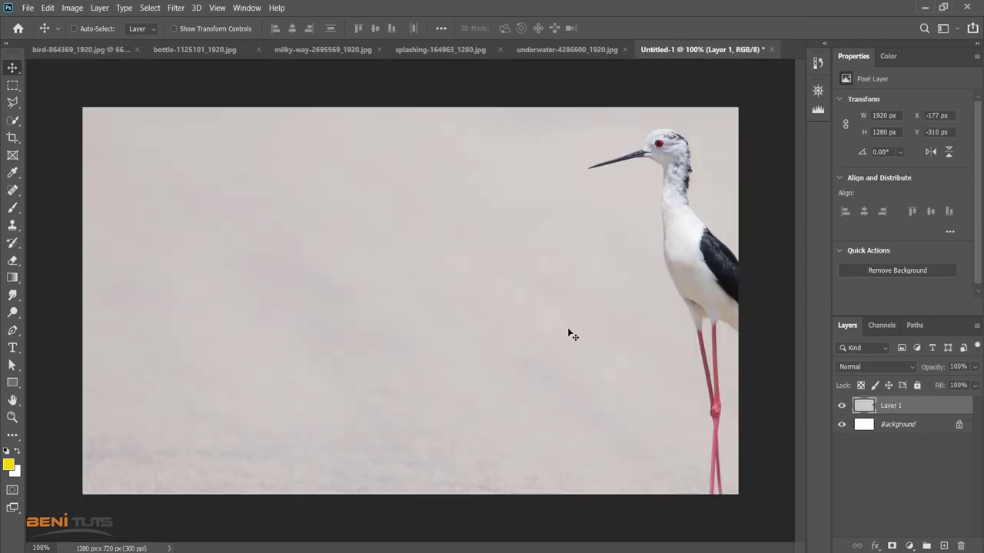
{"action": "left_click_drag", "start_coordinate": [568, 334], "coordinate": [608, 238]}
{"action": "mouse_move", "coordinate": [566, 337]}
{"action": "left_mouse_down"}
{"action": "mouse_move", "coordinate": [587, 295]}
{"action": "mouse_move", "coordinate": [605, 283]}
{"action": "left_mouse_up"}
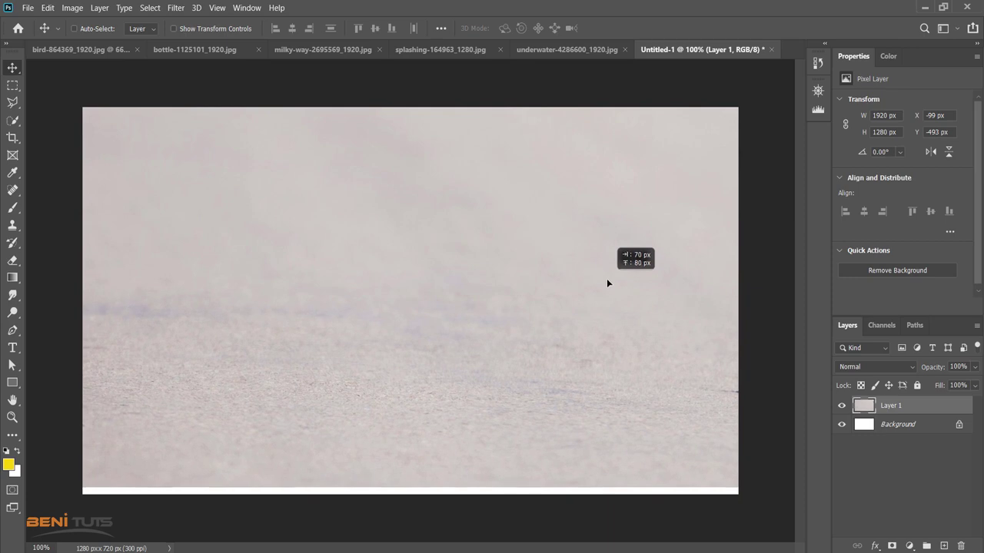
{"action": "left_click_drag", "start_coordinate": [606, 283], "coordinate": [606, 283]}
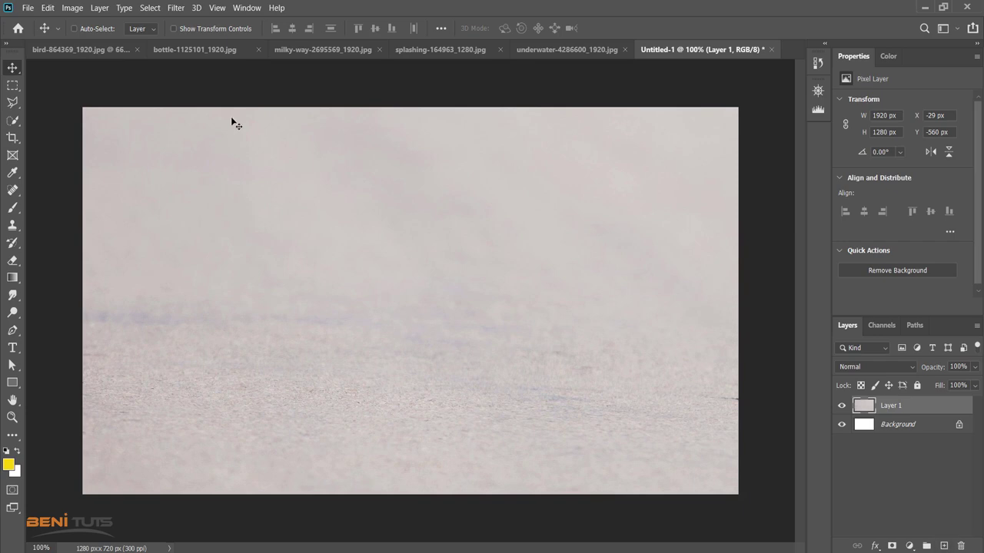
{"action": "left_click", "coordinate": [187, 50]}
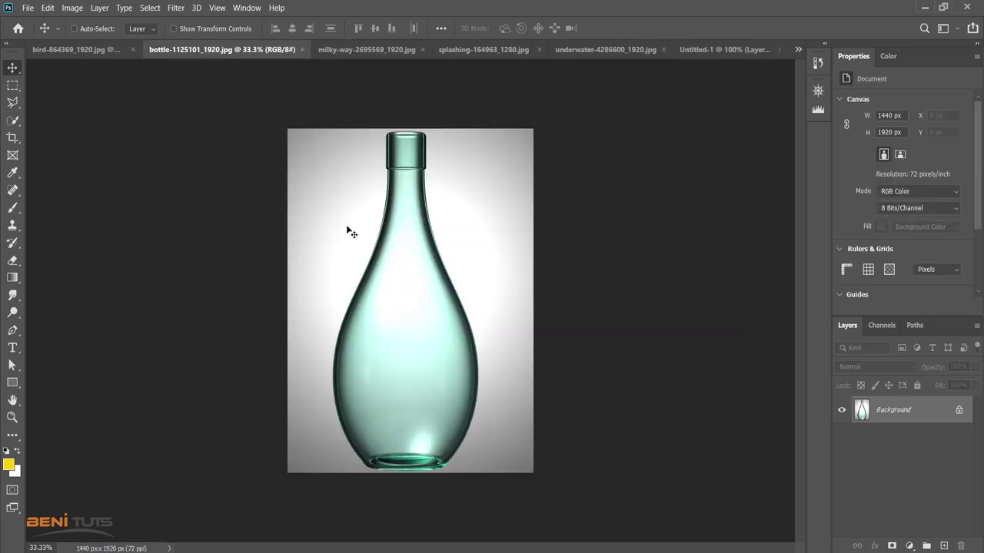
Select the bottle with Quick Selection and add a layer mask hiding the grey background
{"action": "left_click", "coordinate": [13, 121]}
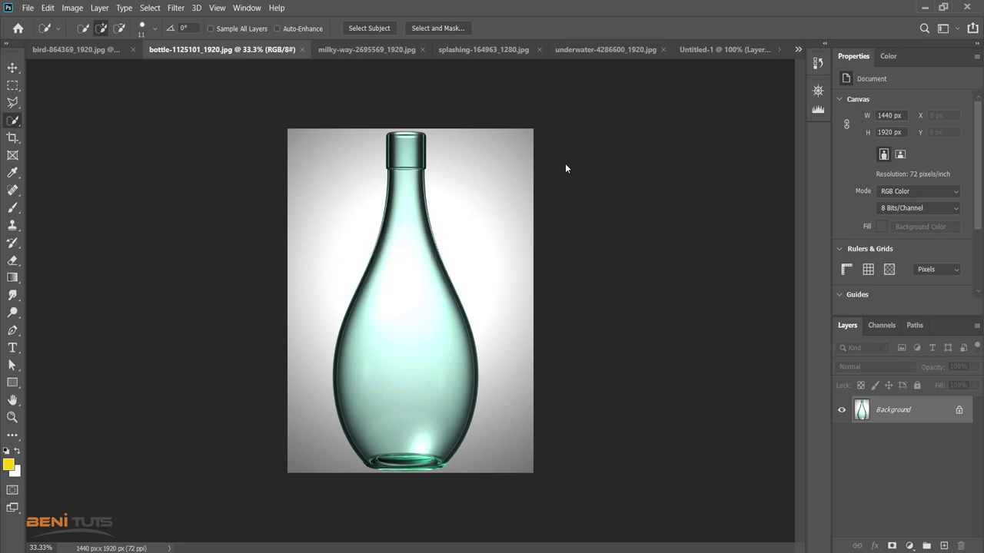
{"action": "left_click", "coordinate": [891, 546]}
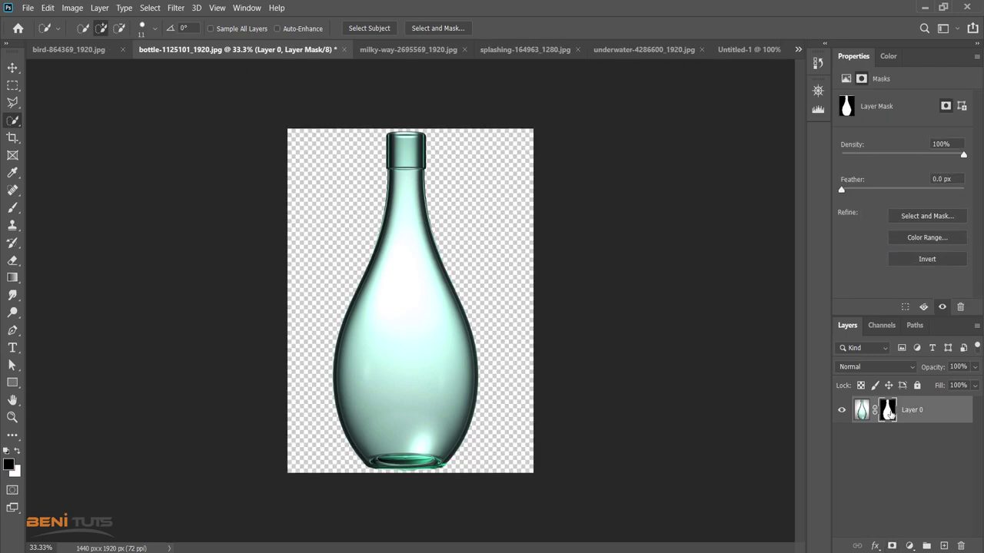
Refine the mask: radius 3 px, smooth 6, feather 0.5 px, contrast 18%, decontaminate colors, new layer
{"action": "double_click", "coordinate": [889, 413]}
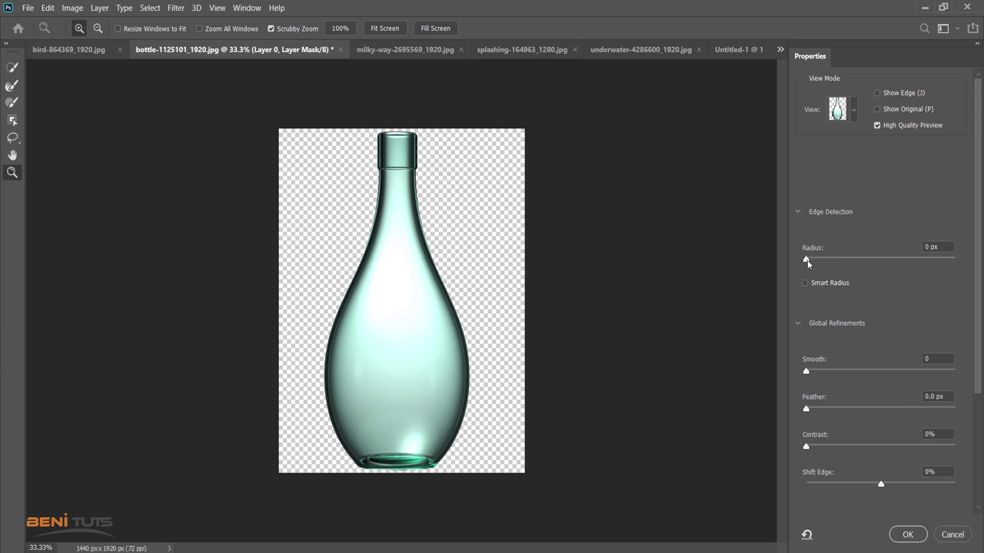
{"action": "left_click_drag", "start_coordinate": [807, 260], "coordinate": [811, 262]}
{"action": "left_click_drag", "start_coordinate": [815, 260], "coordinate": [818, 260]}
{"action": "left_click_drag", "start_coordinate": [825, 257], "coordinate": [827, 258]}
{"action": "left_click_drag", "start_coordinate": [806, 372], "coordinate": [809, 376]}
{"action": "left_click_drag", "start_coordinate": [806, 409], "coordinate": [809, 411]}
{"action": "left_click_drag", "start_coordinate": [806, 448], "coordinate": [836, 446]}
{"action": "key", "text": "Down"}
{"action": "key", "text": "Down"}
{"action": "key", "text": "Down"}
{"action": "scroll", "coordinate": [979, 382], "scroll_direction": "down", "scroll_amount": 5}
{"action": "left_click", "coordinate": [805, 425]}
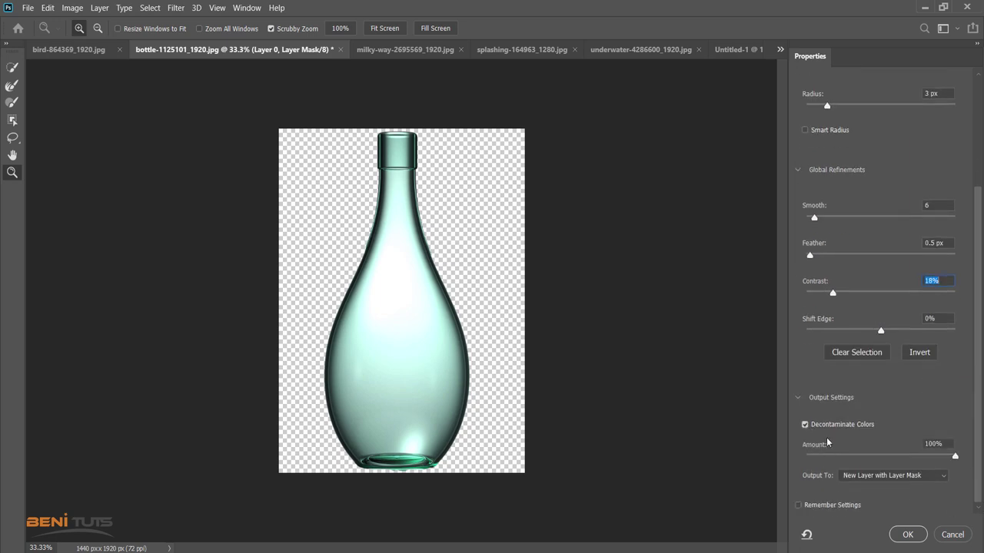
{"action": "left_click", "coordinate": [907, 534]}
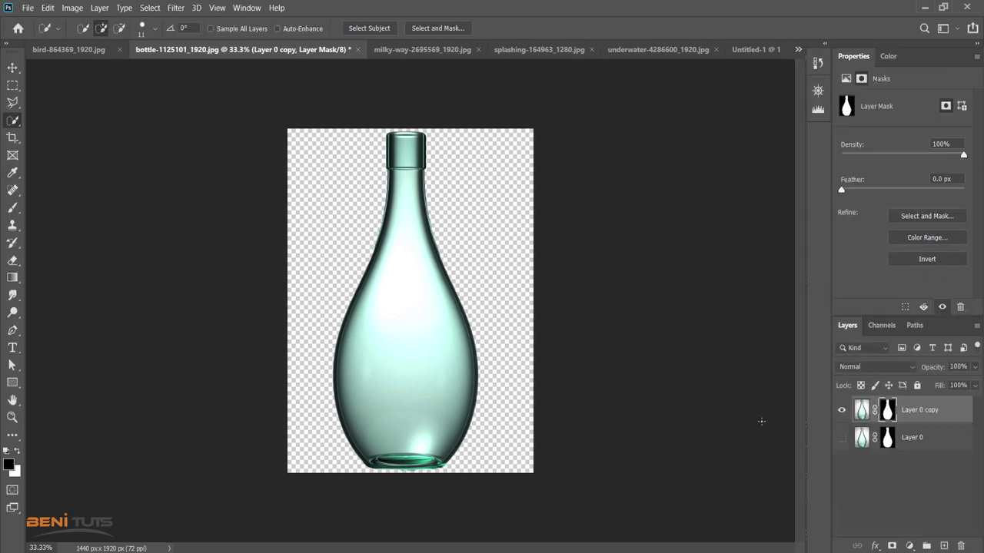
Move the masked bottle layer into the Untitled-1 sand composition
{"action": "left_click", "coordinate": [12, 67]}
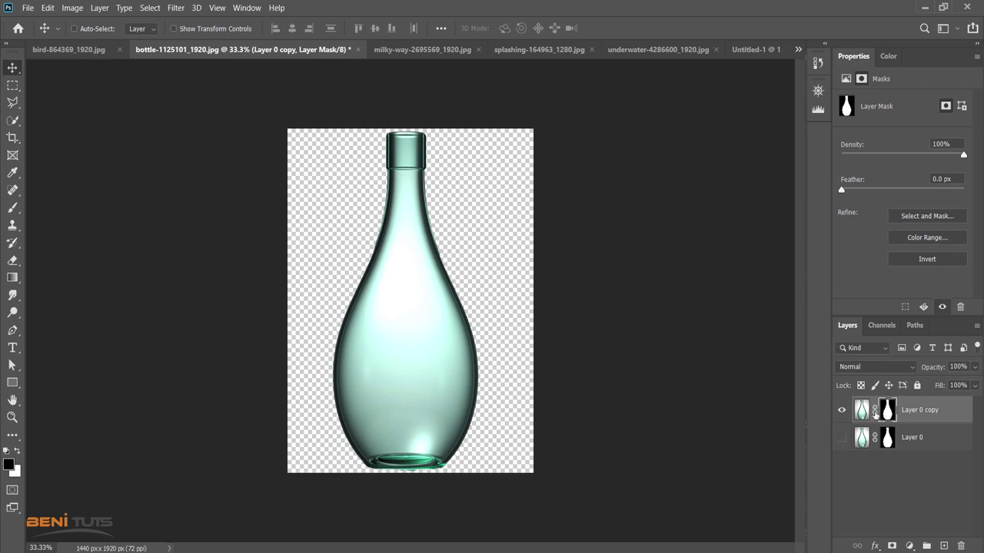
{"action": "mouse_move", "coordinate": [857, 401]}
{"action": "left_mouse_down"}
{"action": "mouse_move", "coordinate": [469, 294]}
{"action": "mouse_move", "coordinate": [390, 324]}
{"action": "left_mouse_up"}
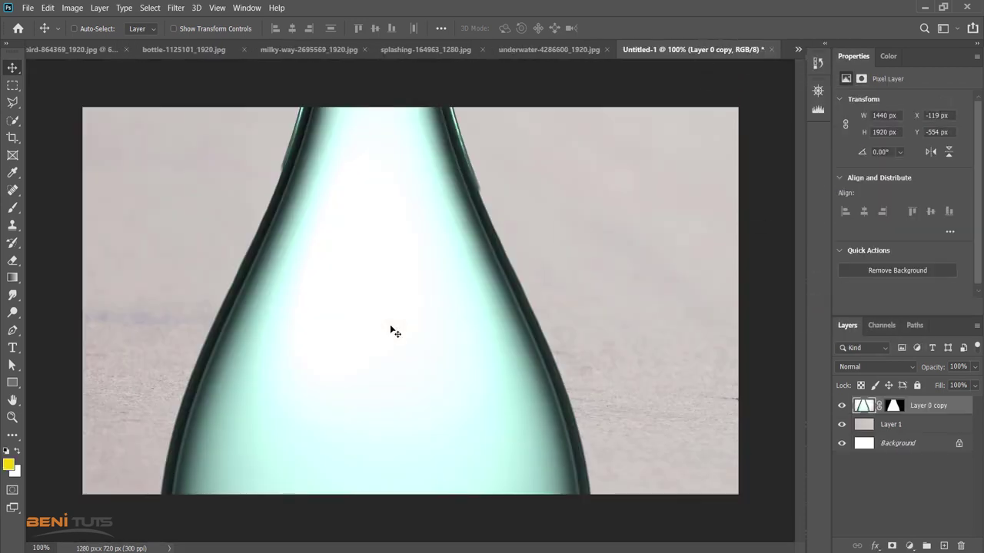
{"action": "key", "text": "ctrl+minus"}
{"action": "key", "text": "ctrl+minus"}
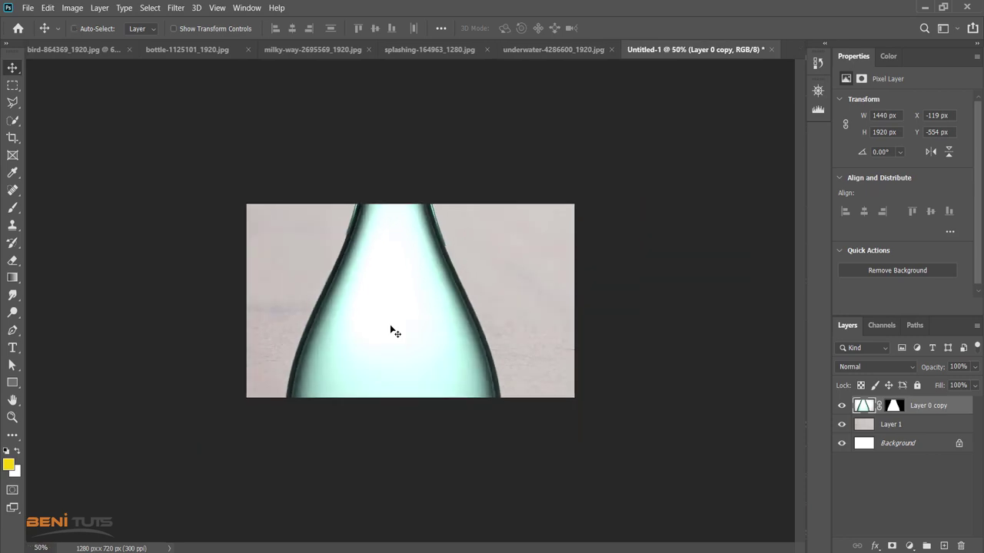
Scale the bottle to about 33% and centre it on the canvas
{"action": "key", "text": "ctrl+t"}
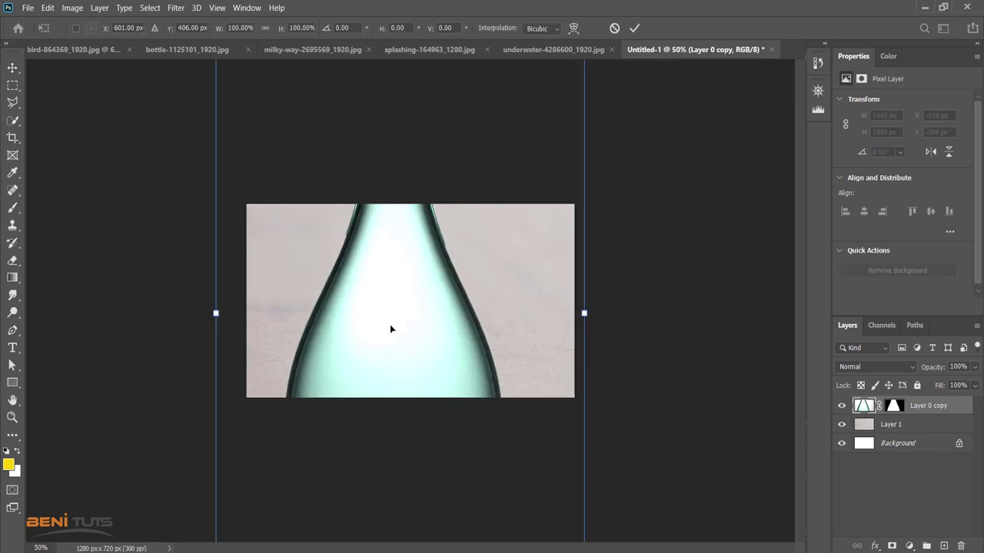
{"action": "key", "text": "ctrl+minus"}
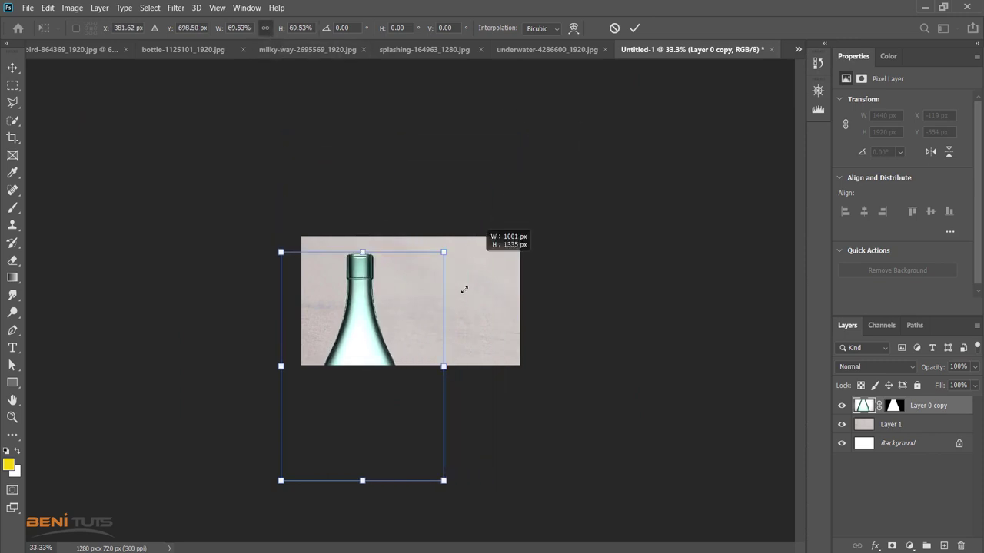
{"action": "left_click_drag", "start_coordinate": [526, 137], "coordinate": [428, 347]}
{"action": "mouse_move", "coordinate": [362, 347]}
{"action": "left_mouse_down"}
{"action": "mouse_move", "coordinate": [452, 279]}
{"action": "mouse_move", "coordinate": [443, 268]}
{"action": "left_mouse_up"}
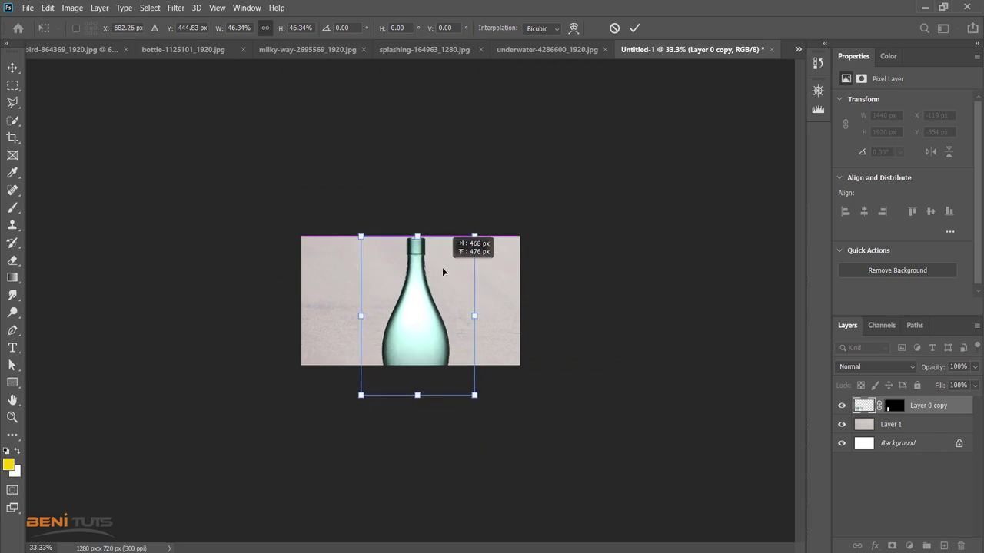
{"action": "left_click_drag", "start_coordinate": [474, 235], "coordinate": [452, 259]}
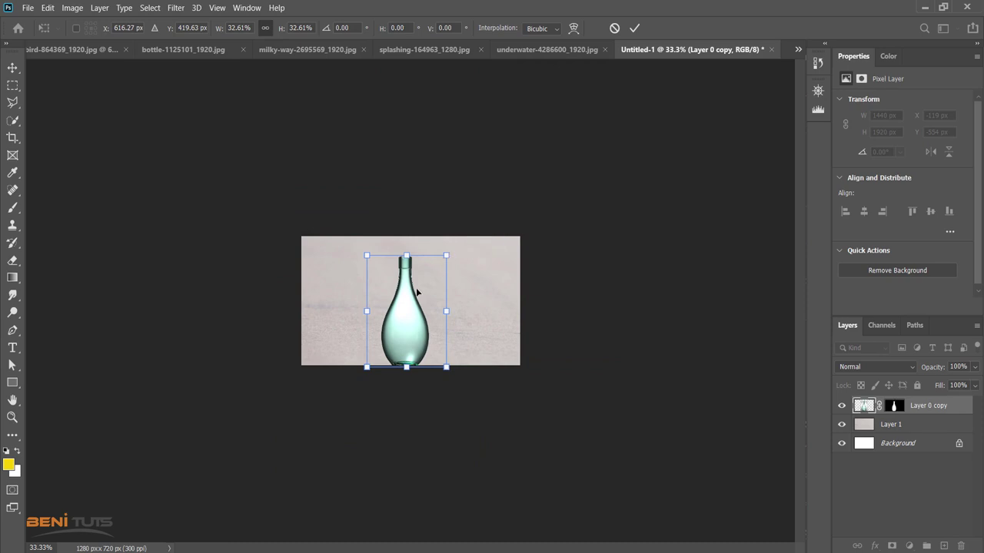
{"action": "mouse_move", "coordinate": [418, 292]}
{"action": "left_mouse_down"}
{"action": "mouse_move", "coordinate": [428, 285]}
{"action": "mouse_move", "coordinate": [419, 279]}
{"action": "left_mouse_up"}
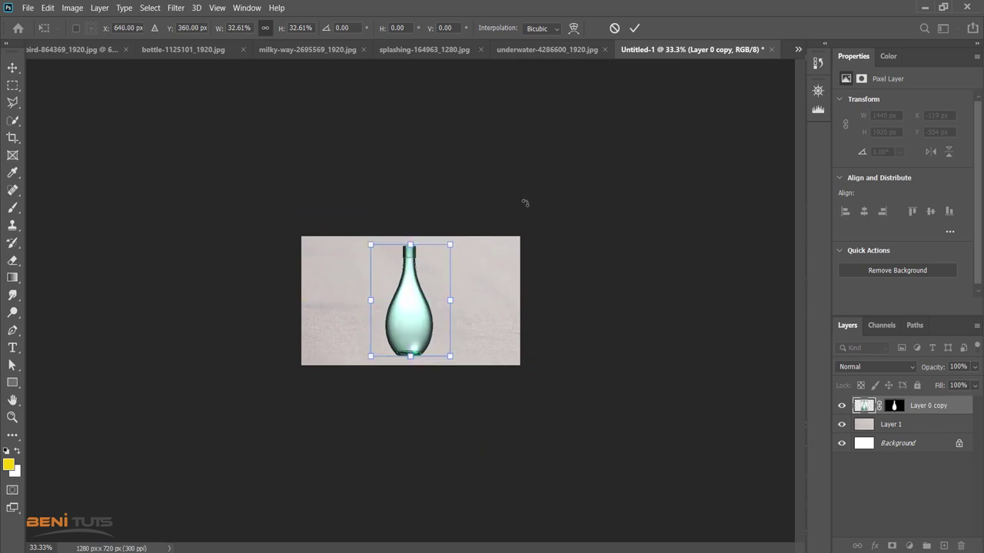
{"action": "left_click_drag", "start_coordinate": [450, 245], "coordinate": [452, 243]}
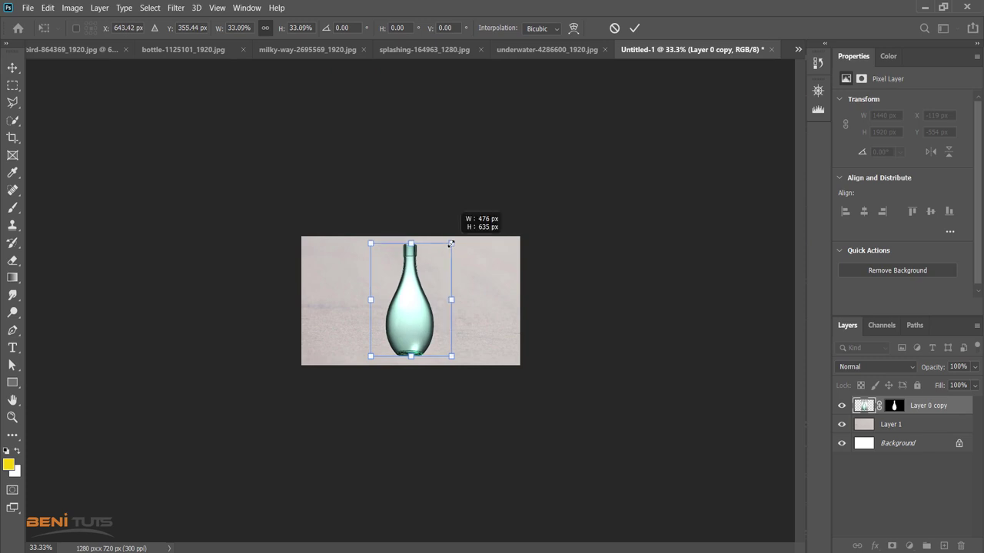
{"action": "left_click", "coordinate": [633, 28]}
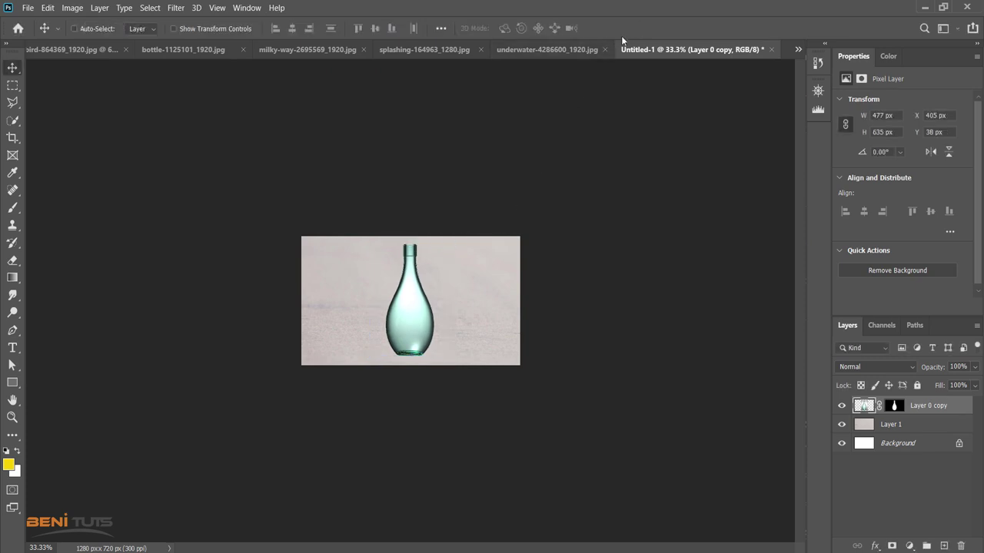
Nudge the bottle so it stands on the sand at X 405 px, Y 48 px
{"action": "key", "text": "ctrl+plus"}
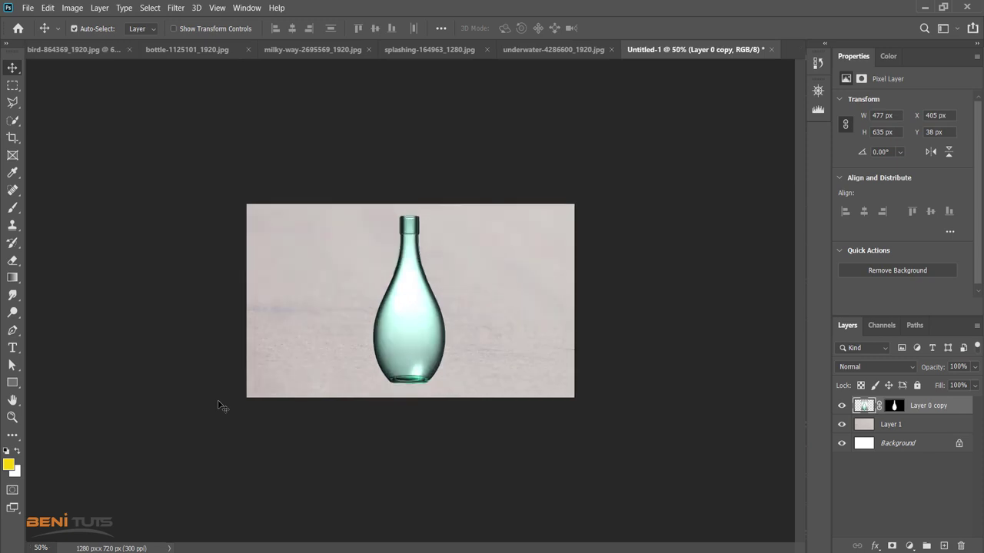
{"action": "key", "text": "ctrl+plus"}
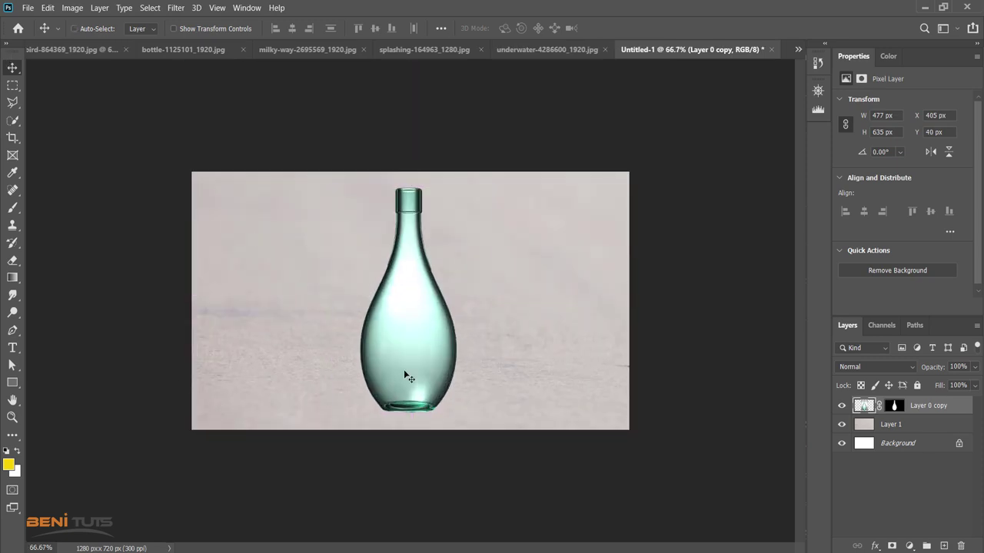
{"action": "key", "text": "Down"}
{"action": "key", "text": "Down"}
{"action": "key", "text": "Down"}
{"action": "key", "text": "Down"}
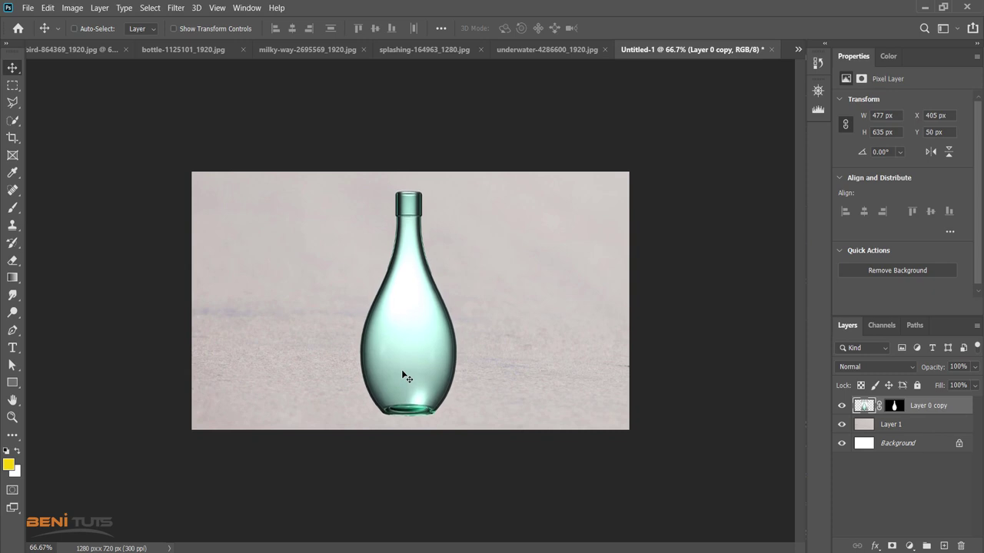
{"action": "key", "text": "Down"}
{"action": "key", "text": "Down"}
{"action": "key", "text": "Down"}
{"action": "key", "text": "Up"}
{"action": "key", "text": "Up"}
{"action": "key", "text": "Up"}
{"action": "key", "text": "Up"}
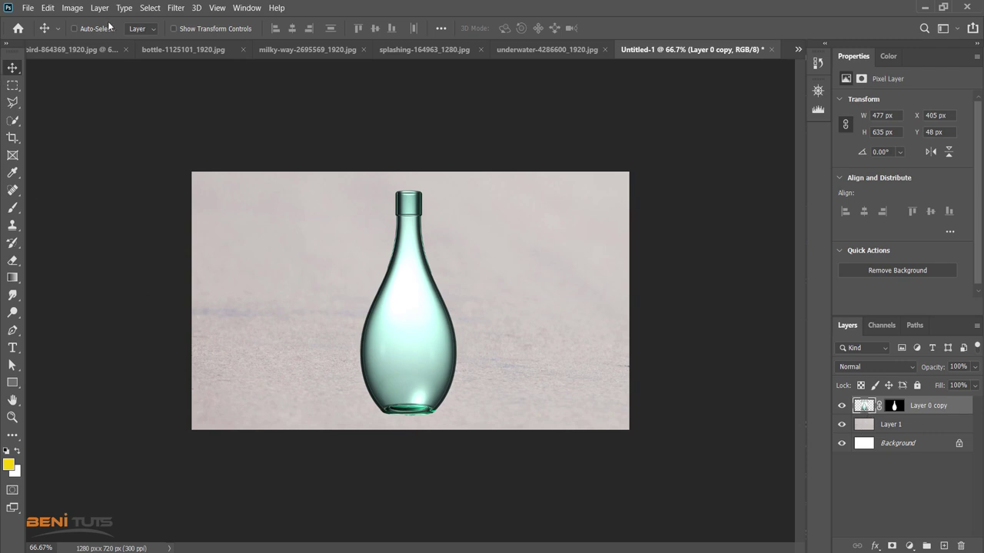
Remove the bottle's colour and add a new Soft Light layer above it
{"action": "left_click", "coordinate": [74, 11]}
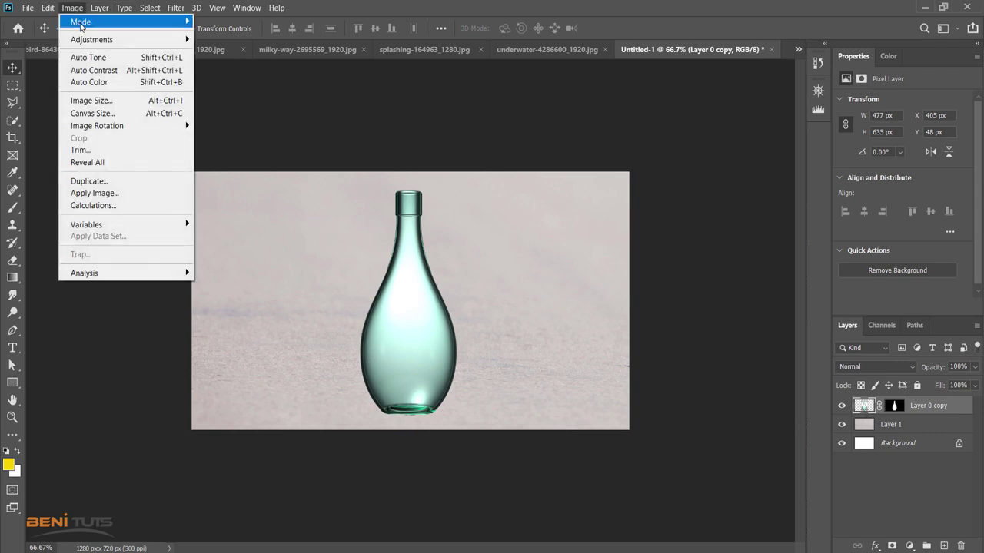
{"action": "mouse_move", "coordinate": [92, 39]}
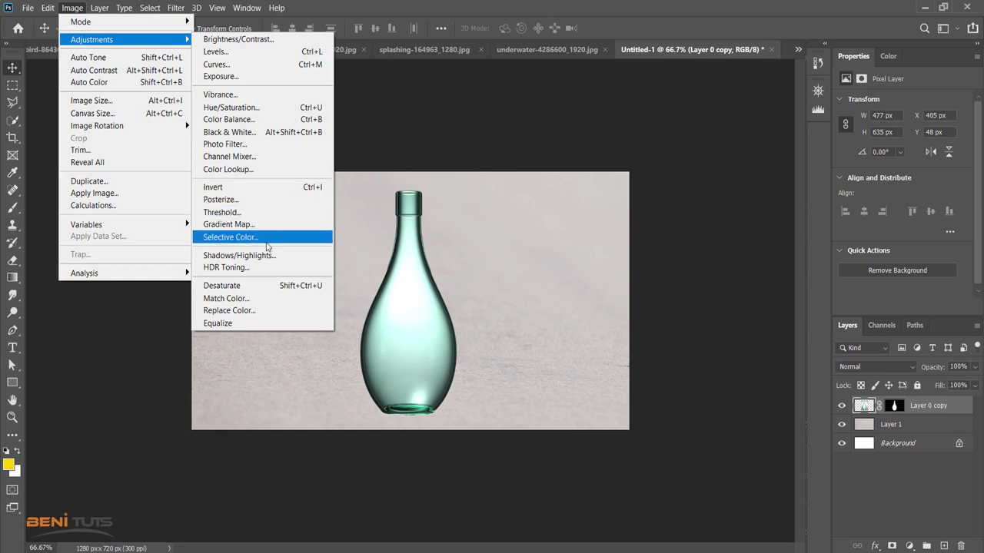
{"action": "left_click", "coordinate": [258, 286]}
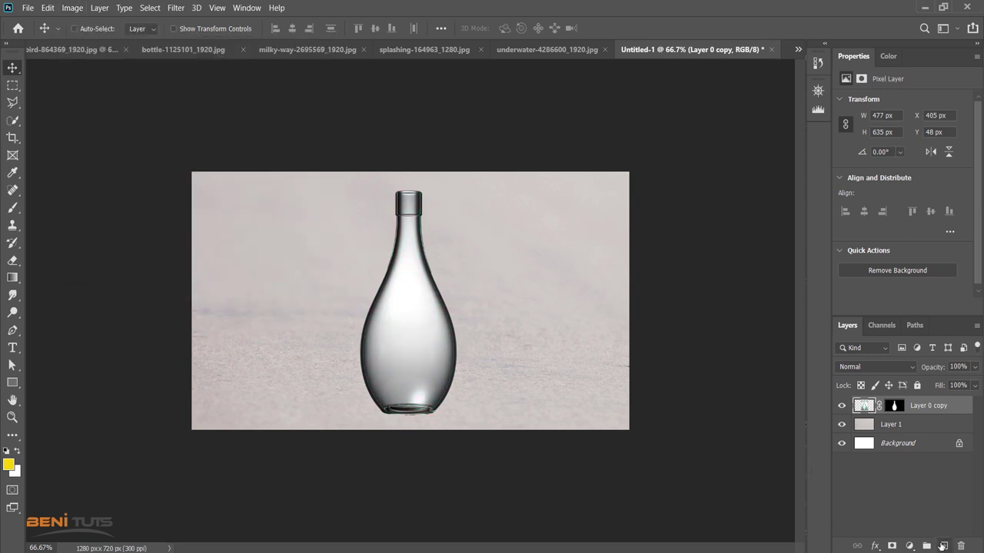
{"action": "left_click", "coordinate": [943, 546]}
{"action": "left_click", "coordinate": [869, 367]}
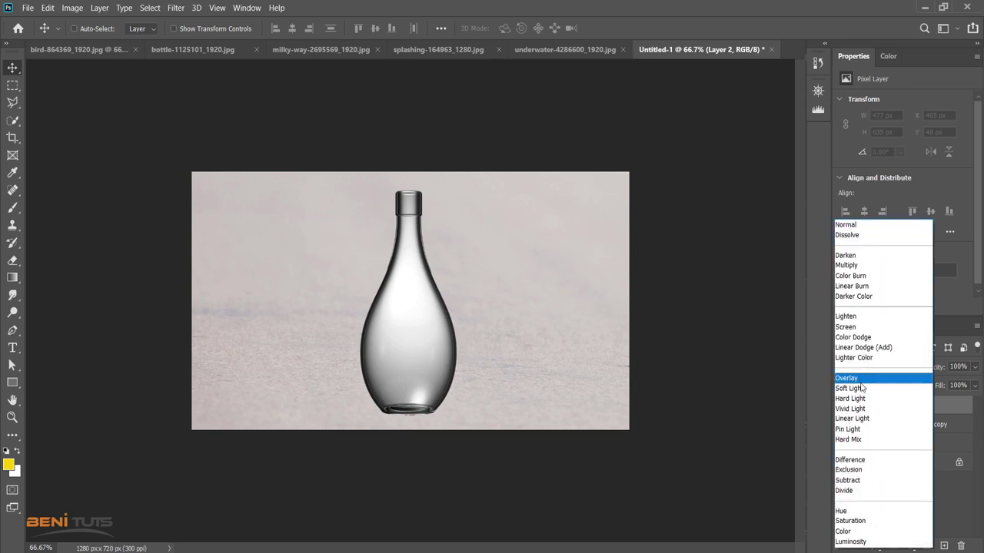
{"action": "left_click", "coordinate": [861, 388]}
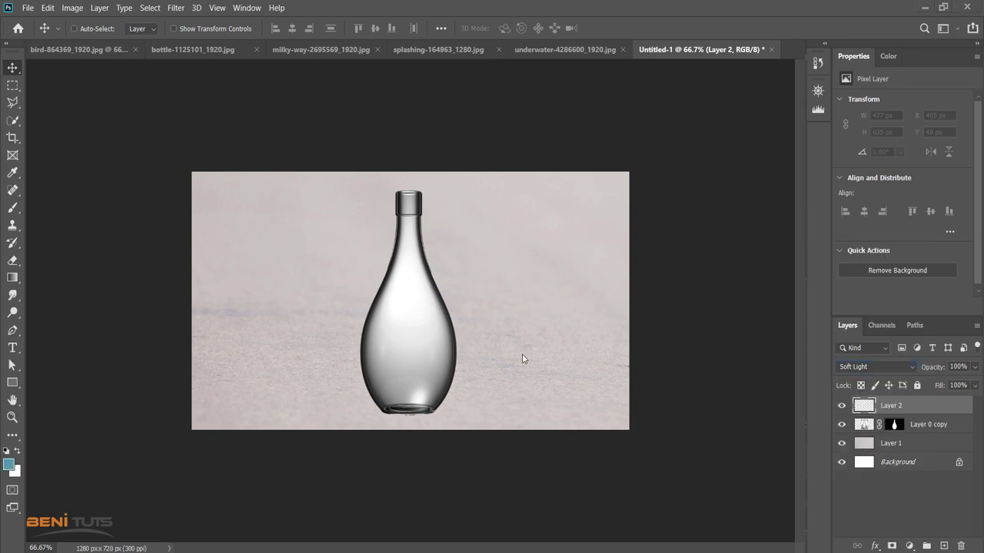
Load the bottle outline as a selection from its mask, with Layer 2 active
{"action": "left_click", "coordinate": [894, 425]}
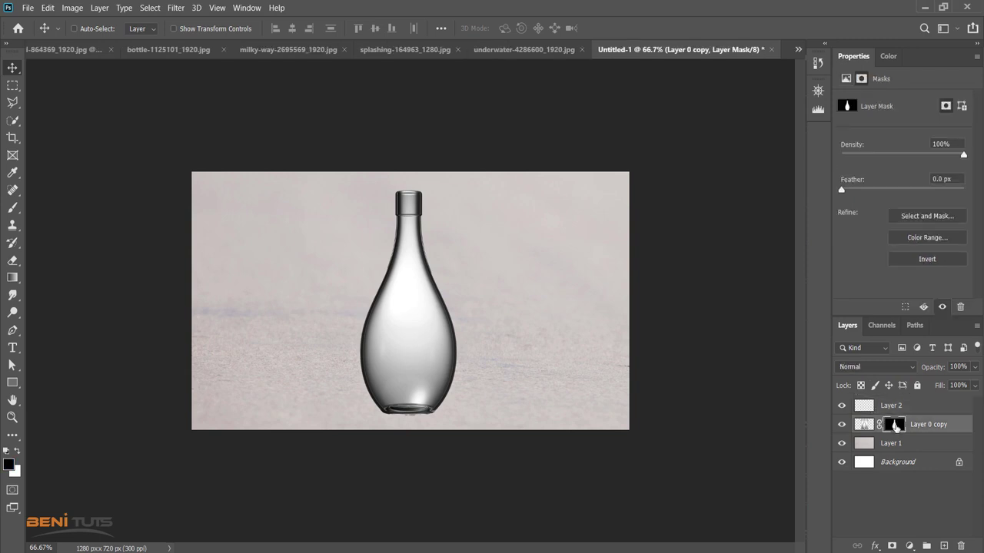
{"action": "key", "text": "ctrl"}
{"action": "left_click", "coordinate": [896, 427], "text": "ctrl"}
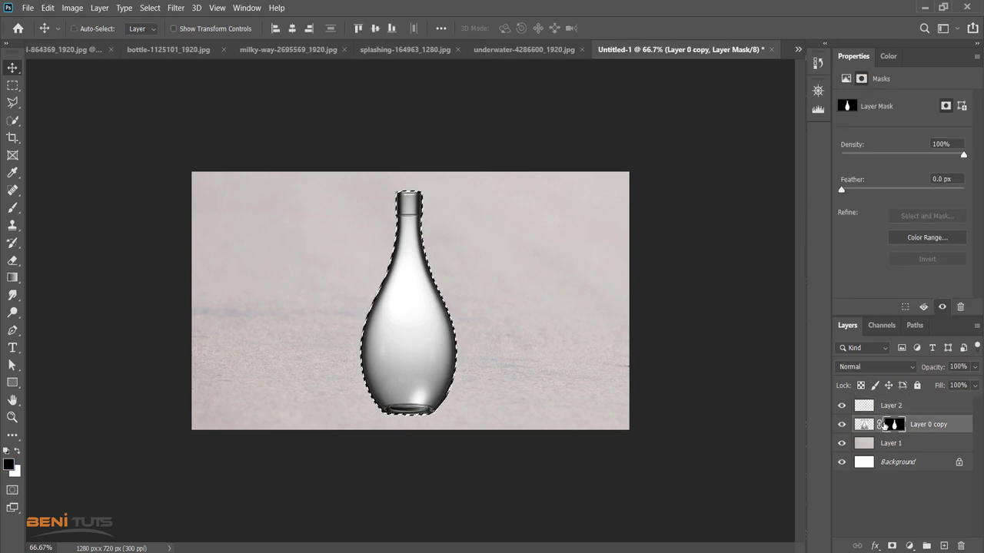
{"action": "left_click", "coordinate": [866, 409]}
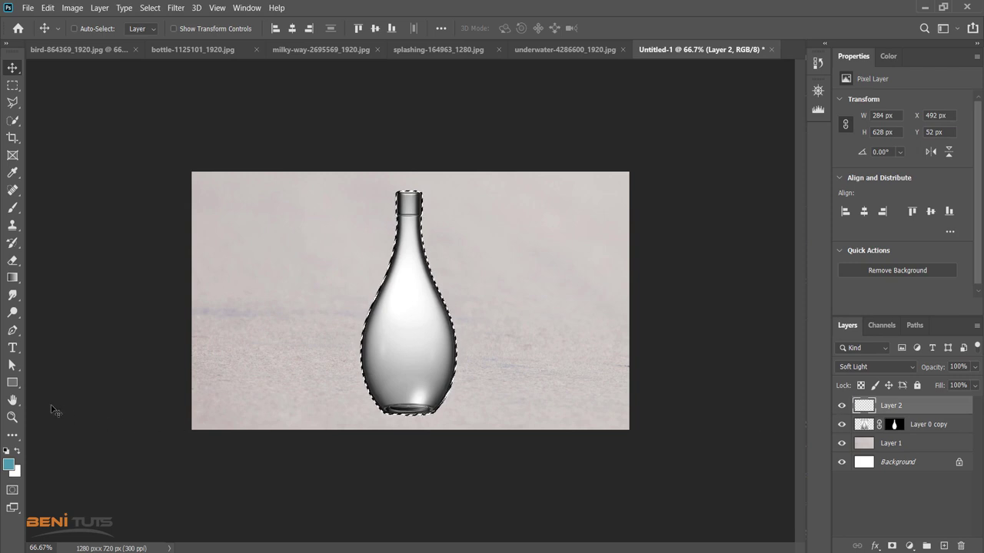
Paint a blue-grey #4b8fae tint over the bottle on Layer 2, then add Layer 3
{"action": "left_click", "coordinate": [8, 467]}
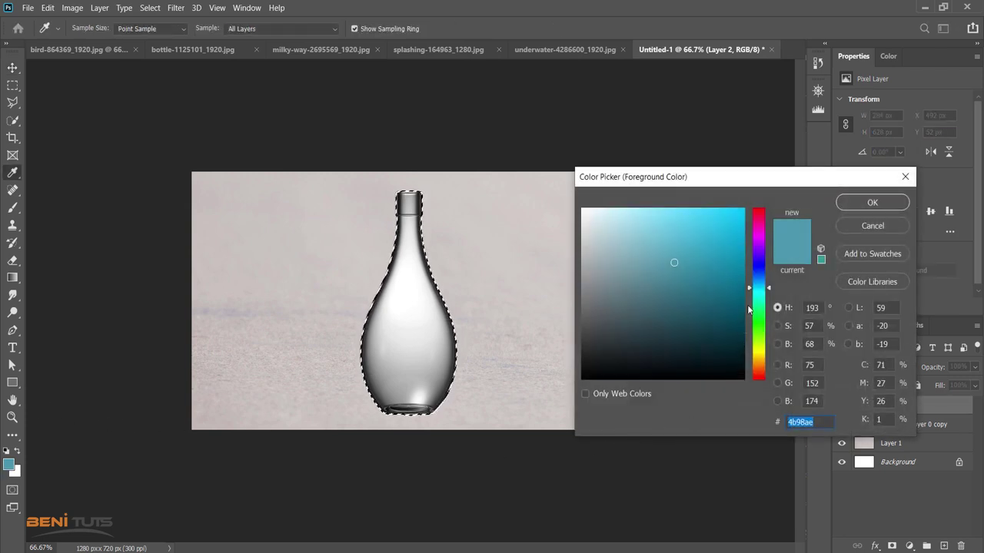
{"action": "left_click_drag", "start_coordinate": [768, 289], "coordinate": [769, 286]}
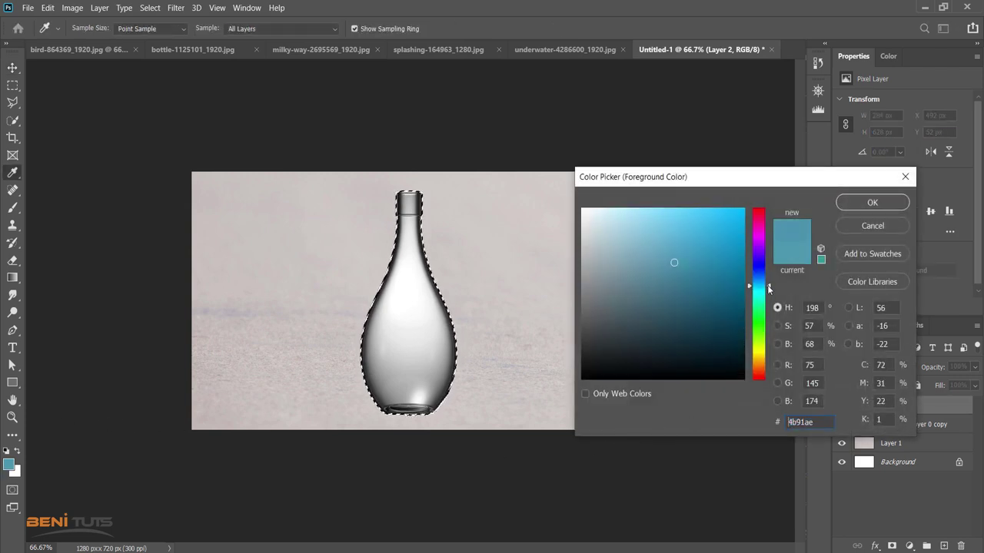
{"action": "left_click", "coordinate": [872, 202]}
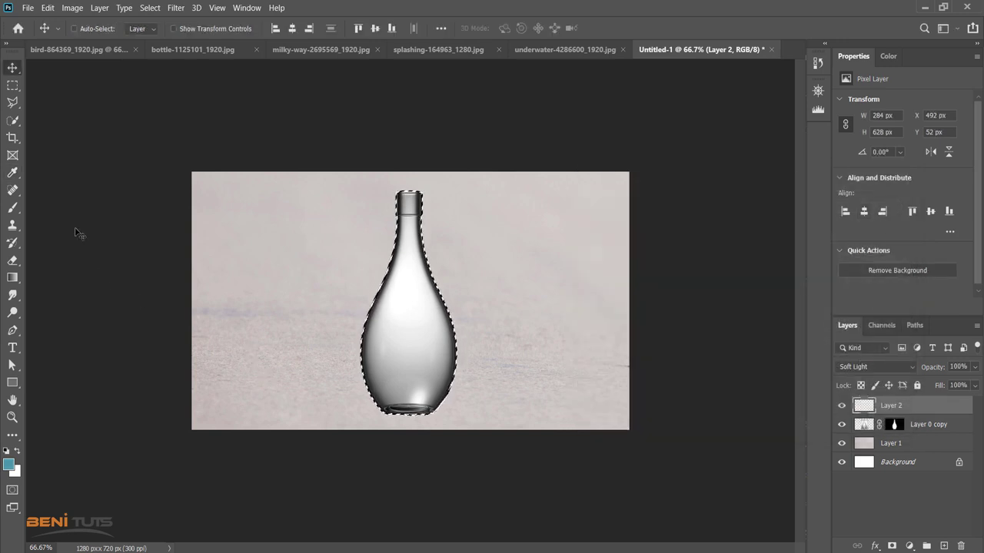
{"action": "left_click", "coordinate": [12, 208]}
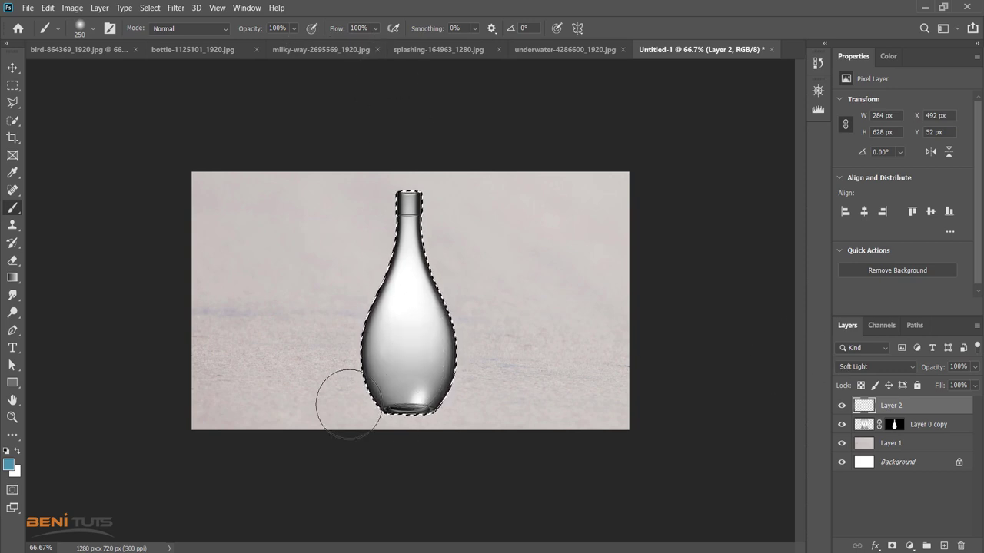
{"action": "mouse_move", "coordinate": [341, 402]}
{"action": "left_mouse_down"}
{"action": "mouse_move", "coordinate": [406, 366]}
{"action": "mouse_move", "coordinate": [398, 303]}
{"action": "mouse_move", "coordinate": [377, 388]}
{"action": "left_mouse_up"}
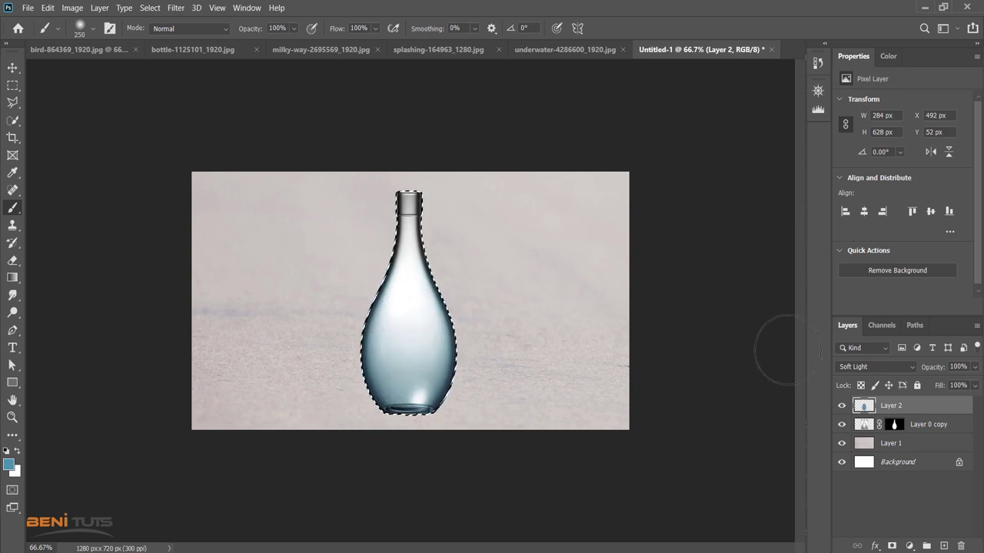
{"action": "left_click", "coordinate": [944, 546]}
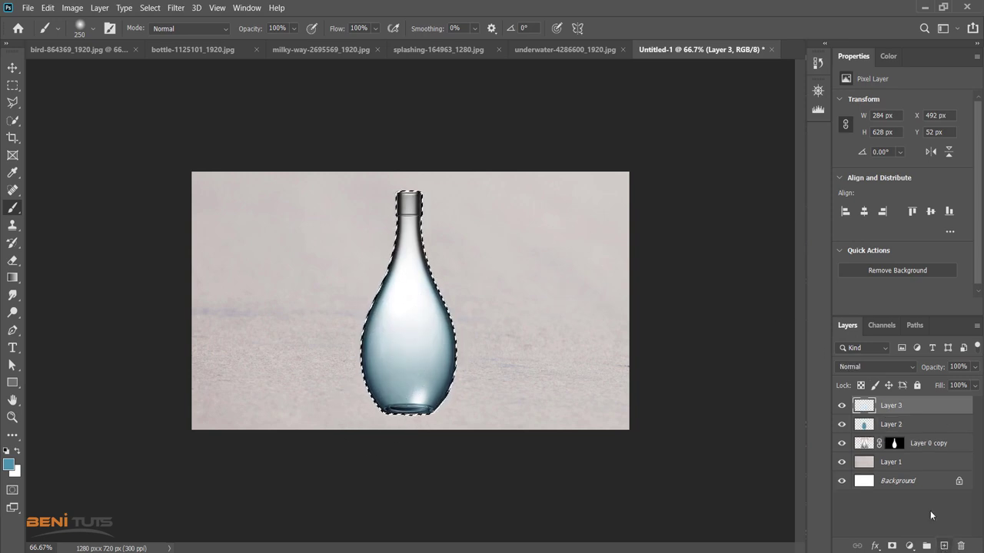
Choose bright cyan as foreground colour and set Layer 3 to Hard Light
{"action": "left_click", "coordinate": [9, 464]}
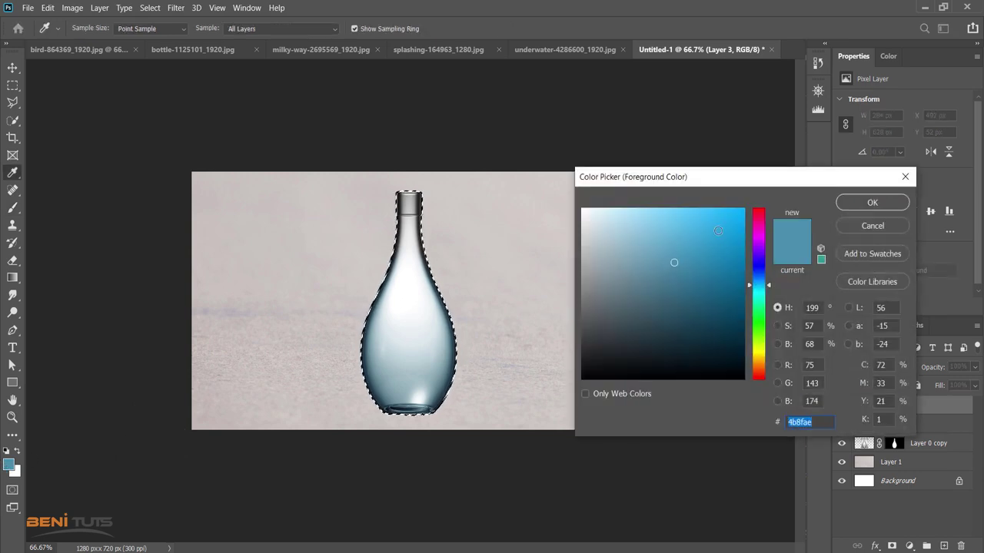
{"action": "left_click", "coordinate": [740, 210]}
{"action": "left_click", "coordinate": [873, 202]}
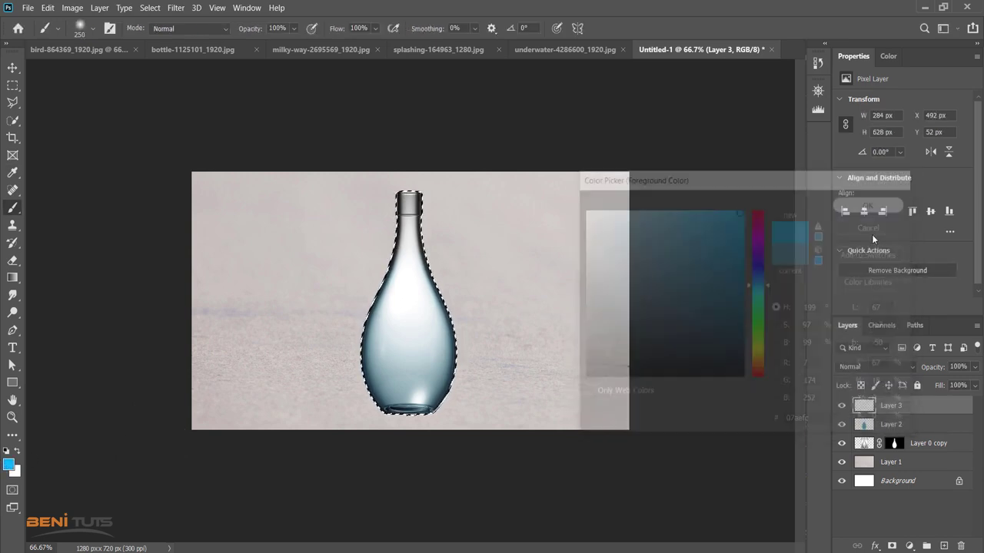
{"action": "left_click", "coordinate": [855, 369]}
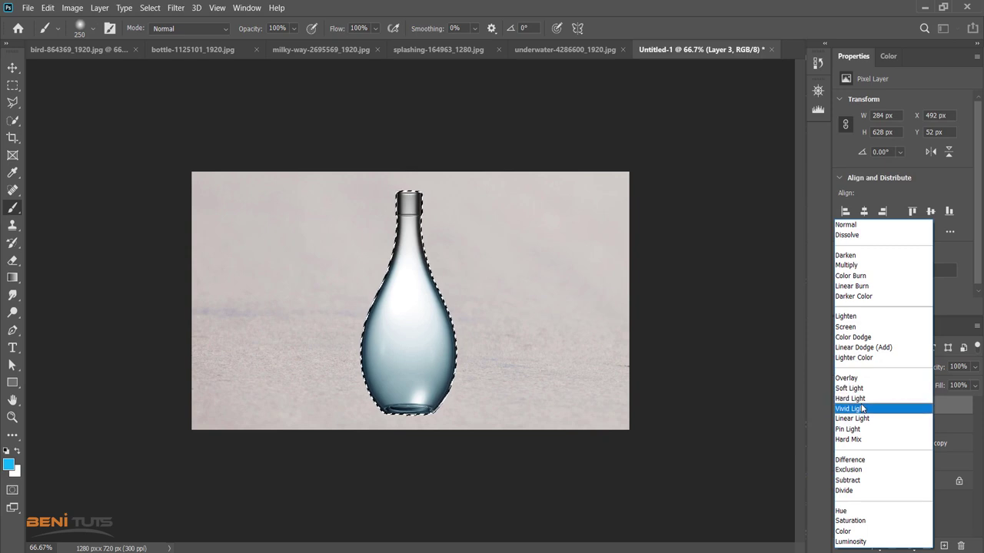
{"action": "left_click", "coordinate": [862, 399]}
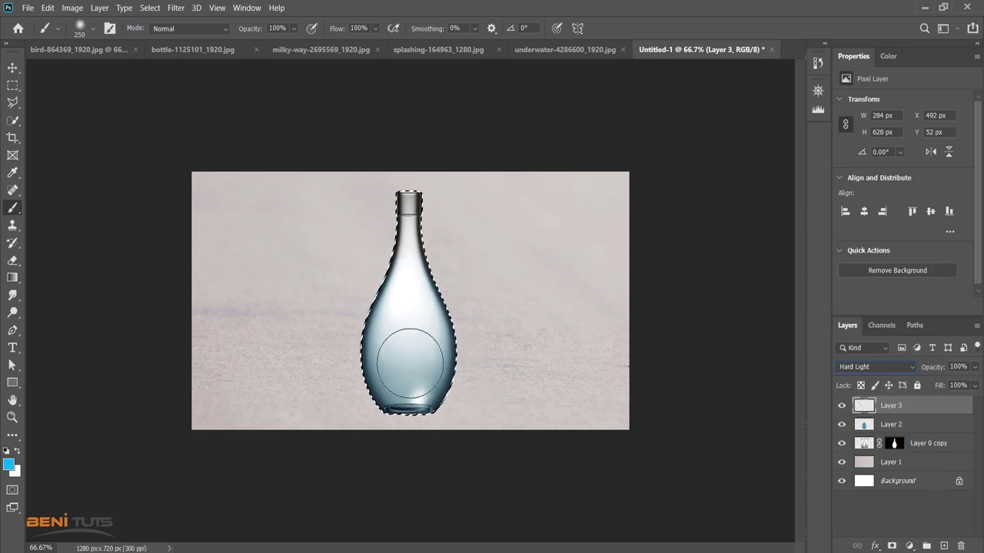
Paint cyan water inside the bottle with a 187 px soft brush, then zoom in
{"action": "left_click", "coordinate": [93, 29]}
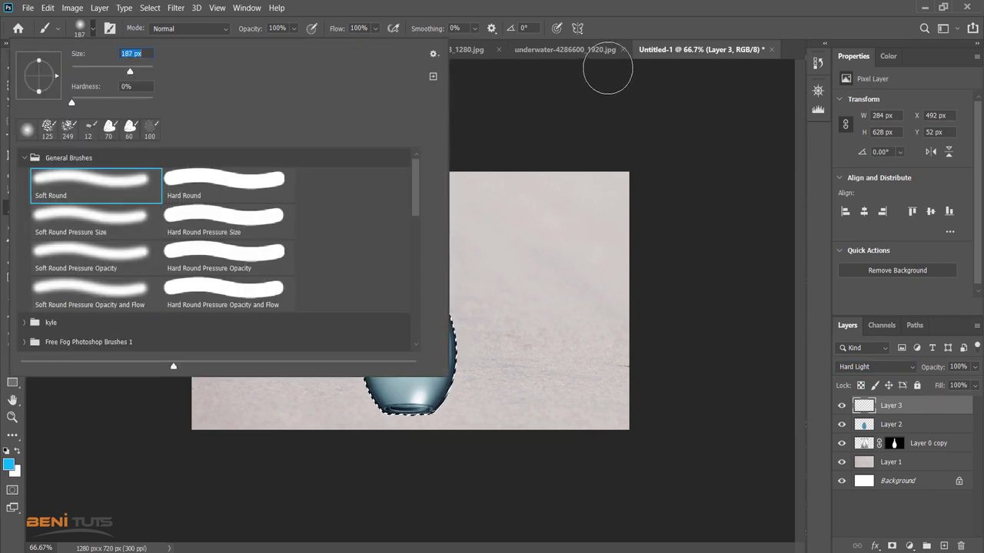
{"action": "key", "text": "Return"}
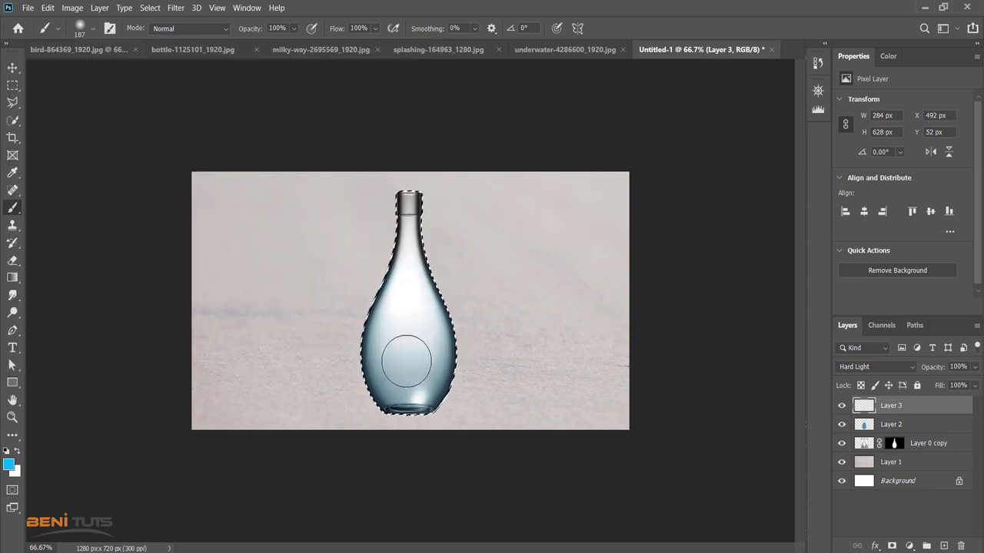
{"action": "mouse_move", "coordinate": [406, 356]}
{"action": "left_mouse_down"}
{"action": "mouse_move", "coordinate": [406, 382]}
{"action": "mouse_move", "coordinate": [402, 307]}
{"action": "mouse_move", "coordinate": [425, 330]}
{"action": "mouse_move", "coordinate": [400, 392]}
{"action": "mouse_move", "coordinate": [395, 307]}
{"action": "mouse_move", "coordinate": [412, 343]}
{"action": "mouse_move", "coordinate": [392, 387]}
{"action": "left_mouse_up"}
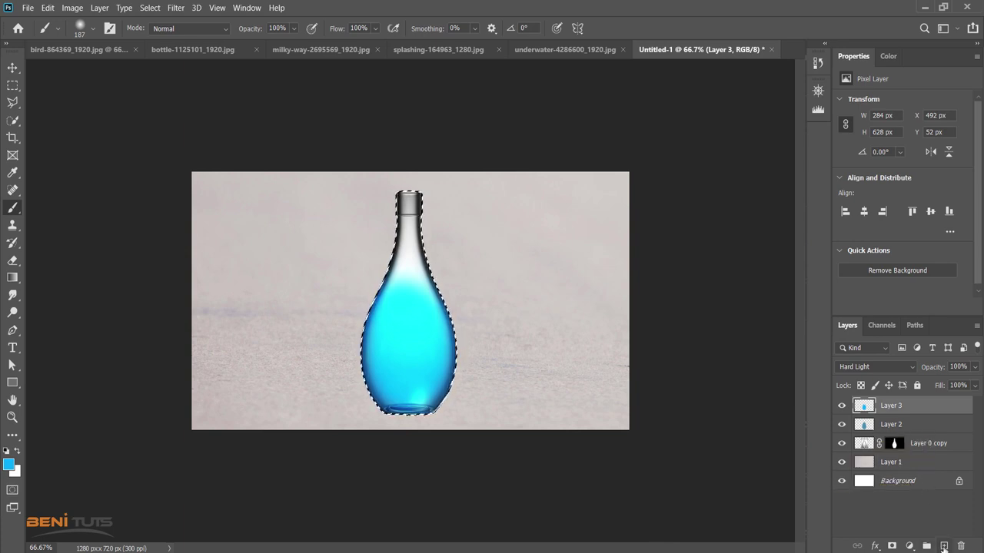
{"action": "left_click", "coordinate": [12, 417]}
{"action": "key", "text": "ctrl+d"}
{"action": "left_click_drag", "start_coordinate": [408, 246], "coordinate": [457, 332]}
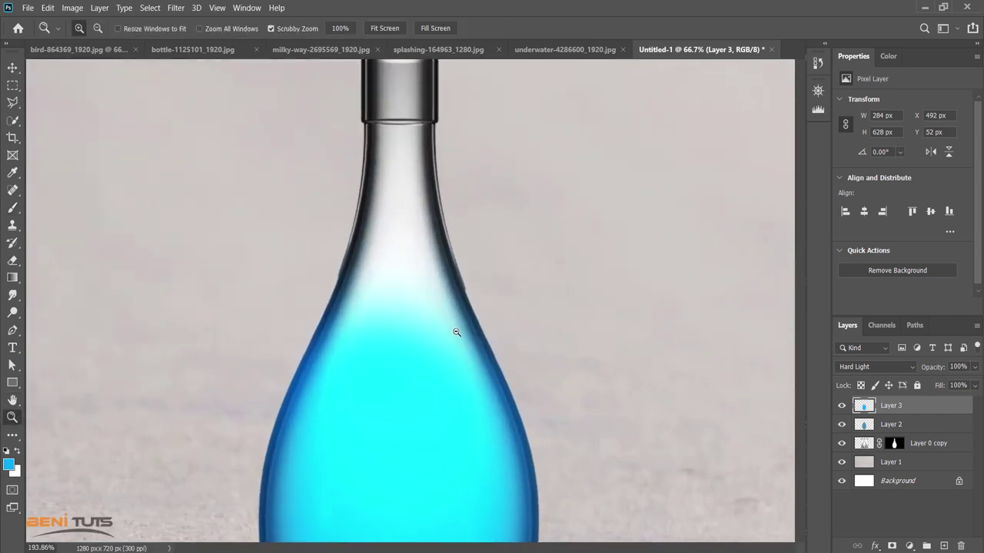
Shrink the brush to 50 px and discard a hard-edged water-line stroke
{"action": "key", "text": "ctrl+shift+d"}
{"action": "scroll", "coordinate": [568, 317], "scroll_direction": "down", "scroll_amount": 2}
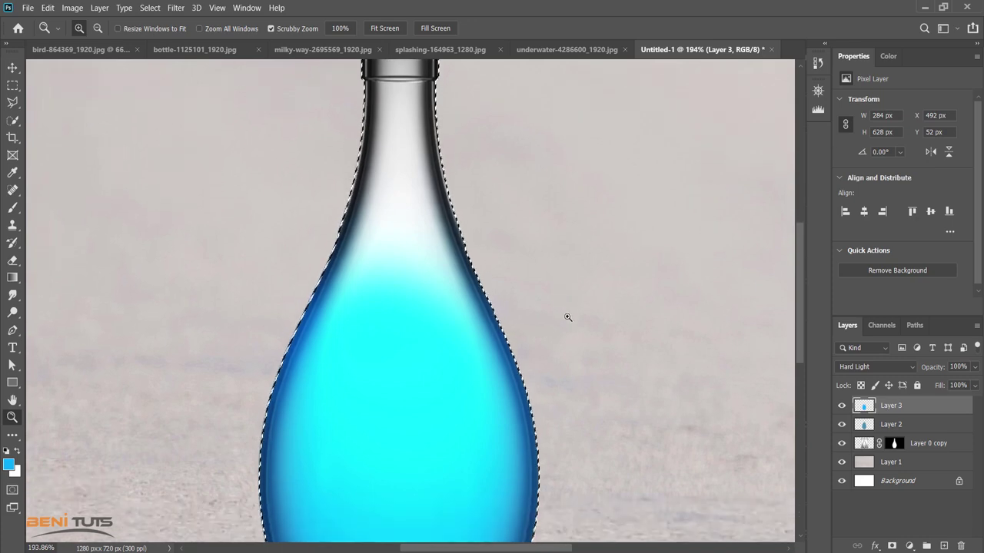
{"action": "left_click", "coordinate": [12, 207]}
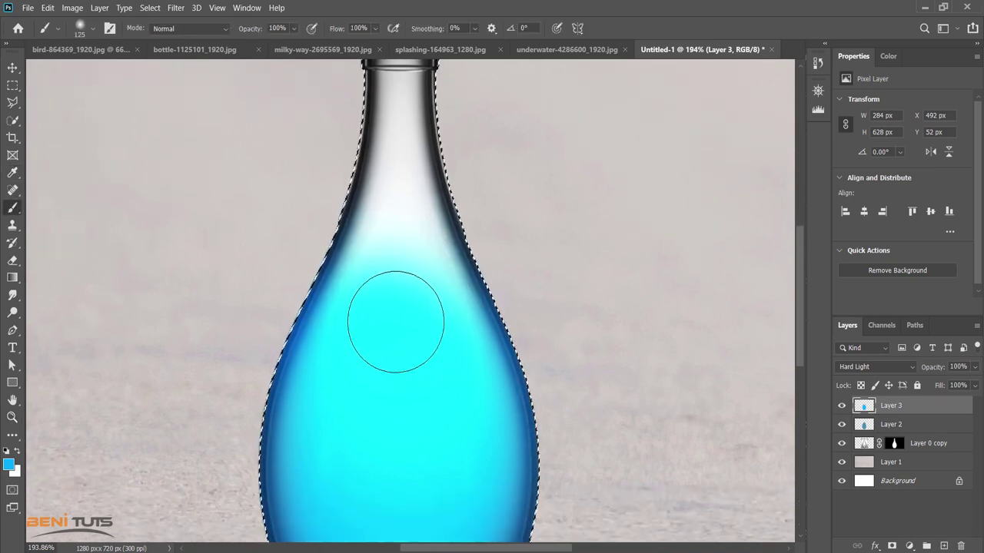
{"action": "key", "text": "bracketleft"}
{"action": "key", "text": "bracketleft"}
{"action": "key", "text": "bracketleft"}
{"action": "key", "text": "bracketleft"}
{"action": "key", "text": "bracketleft"}
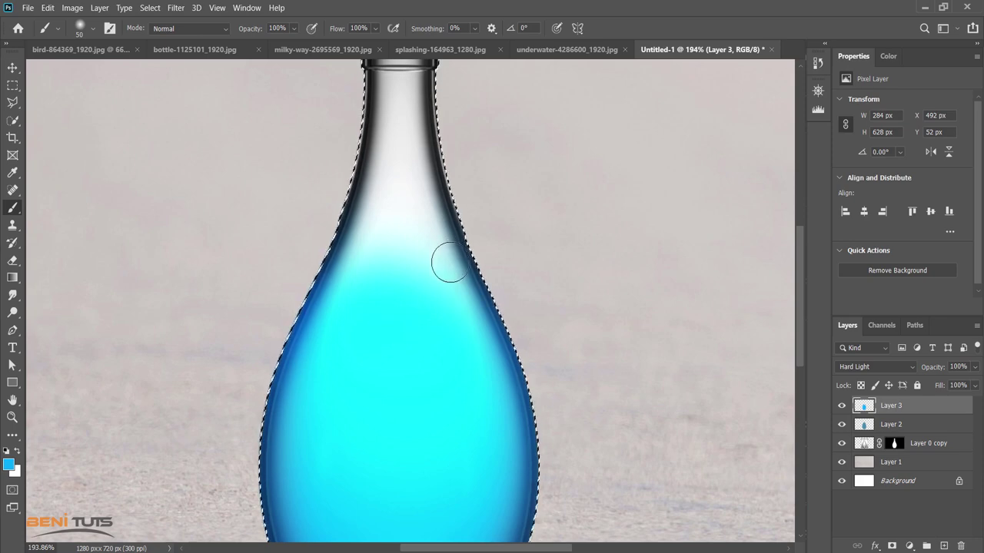
{"action": "mouse_move", "coordinate": [450, 262]}
{"action": "left_mouse_down"}
{"action": "mouse_move", "coordinate": [362, 266]}
{"action": "mouse_move", "coordinate": [361, 286]}
{"action": "mouse_move", "coordinate": [456, 295]}
{"action": "mouse_move", "coordinate": [497, 381]}
{"action": "left_mouse_up"}
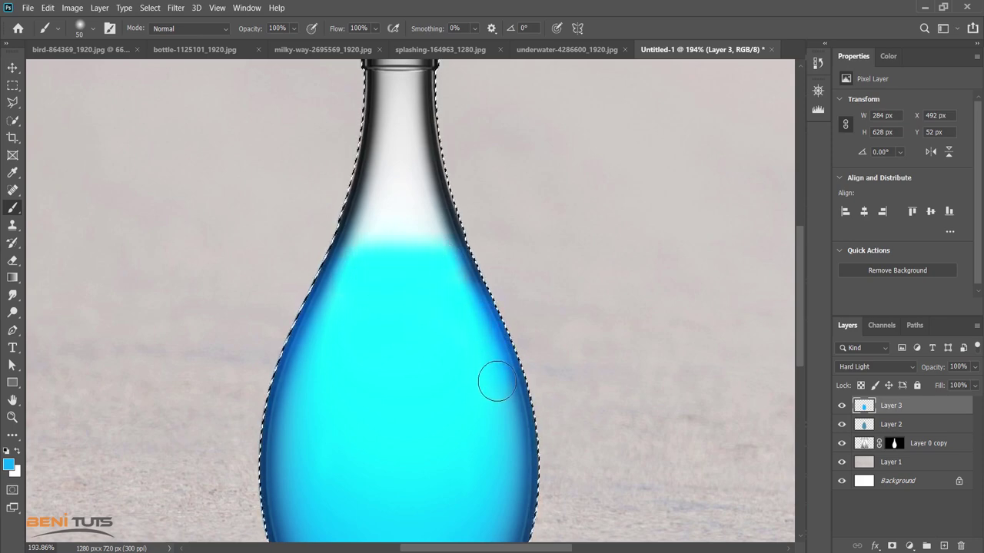
{"action": "key", "text": "ctrl+z"}
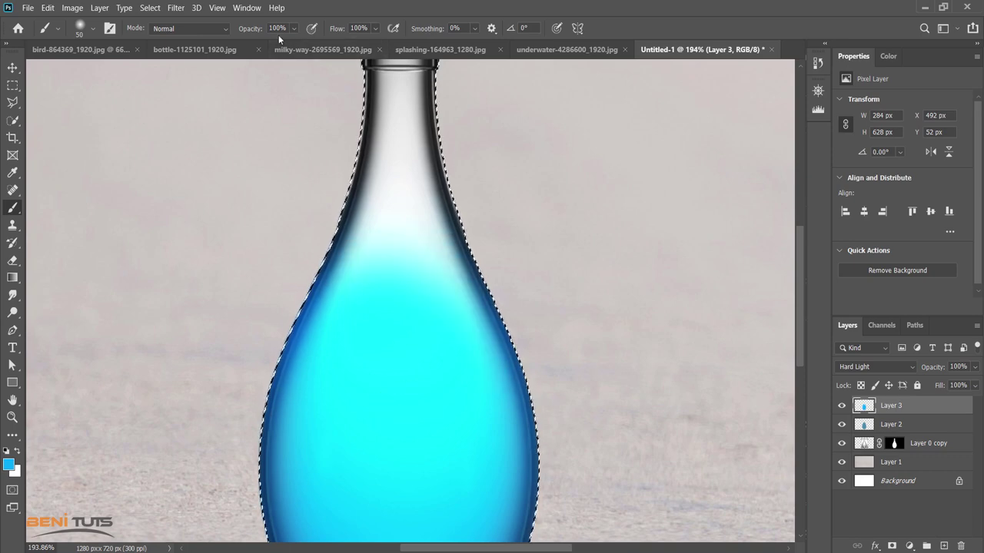
Blend the water's top edge with a 16% opacity cyan stroke
{"action": "left_click", "coordinate": [293, 28]}
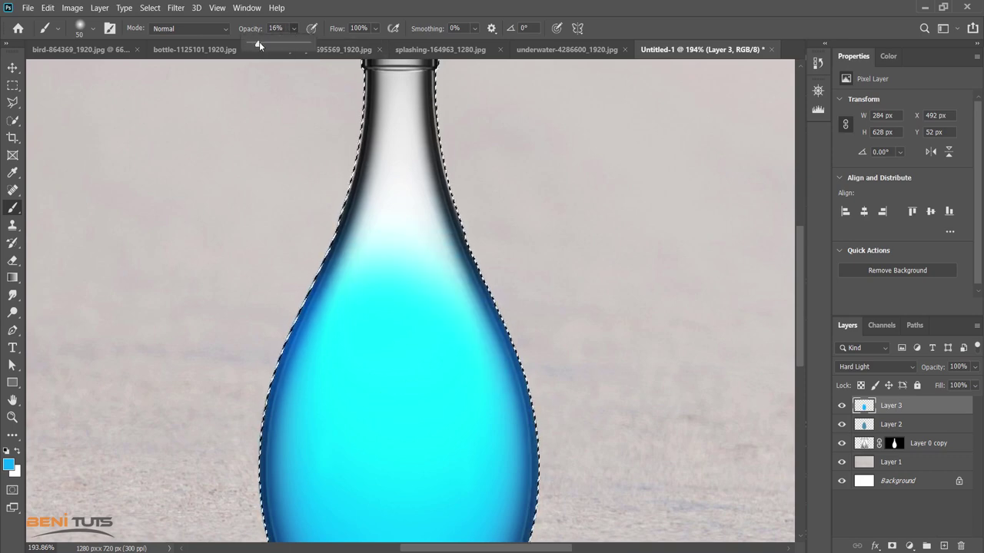
{"action": "left_click", "coordinate": [443, 262]}
{"action": "mouse_move", "coordinate": [450, 276]}
{"action": "left_mouse_down"}
{"action": "mouse_move", "coordinate": [400, 259]}
{"action": "mouse_move", "coordinate": [356, 264]}
{"action": "left_mouse_up"}
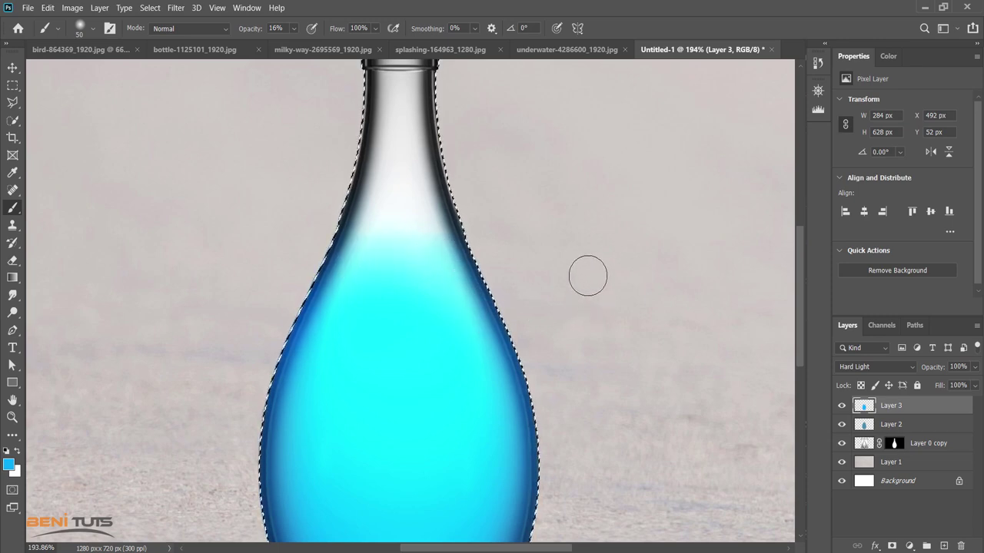
{"action": "scroll", "coordinate": [588, 276], "scroll_direction": "up", "scroll_amount": 2}
{"action": "scroll", "coordinate": [588, 277], "scroll_direction": "up", "scroll_amount": 2}
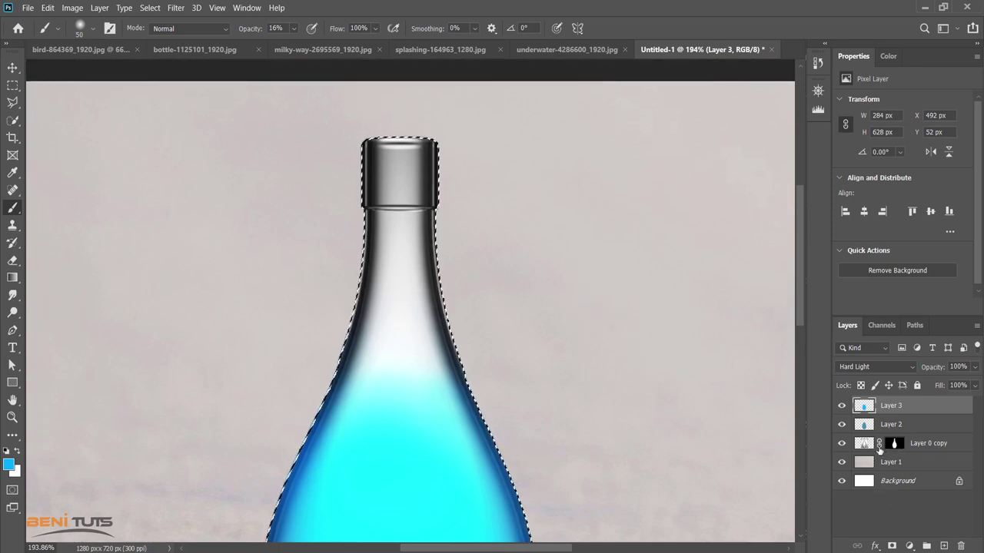
{"action": "left_click", "coordinate": [870, 446]}
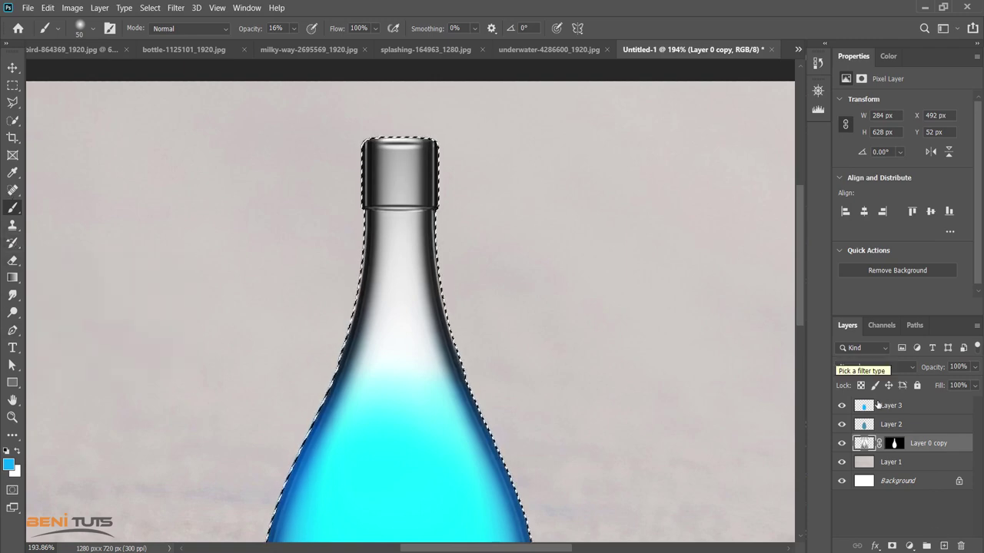
Add Layer 4 above Layer 3, sample white, and discard a trial highlight on the cap
{"action": "left_click", "coordinate": [895, 406]}
{"action": "left_click", "coordinate": [944, 545]}
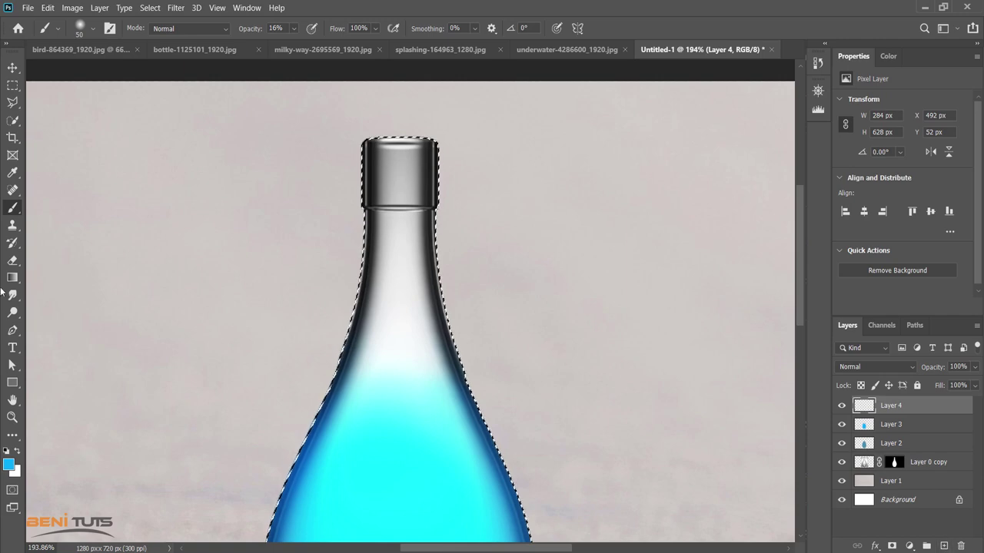
{"action": "left_click", "coordinate": [13, 172]}
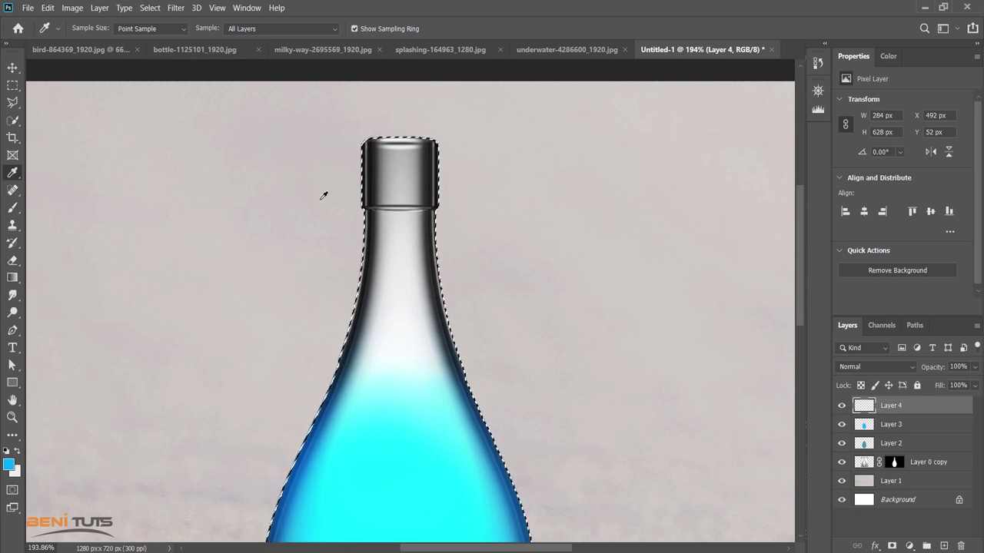
{"action": "left_click", "coordinate": [12, 207]}
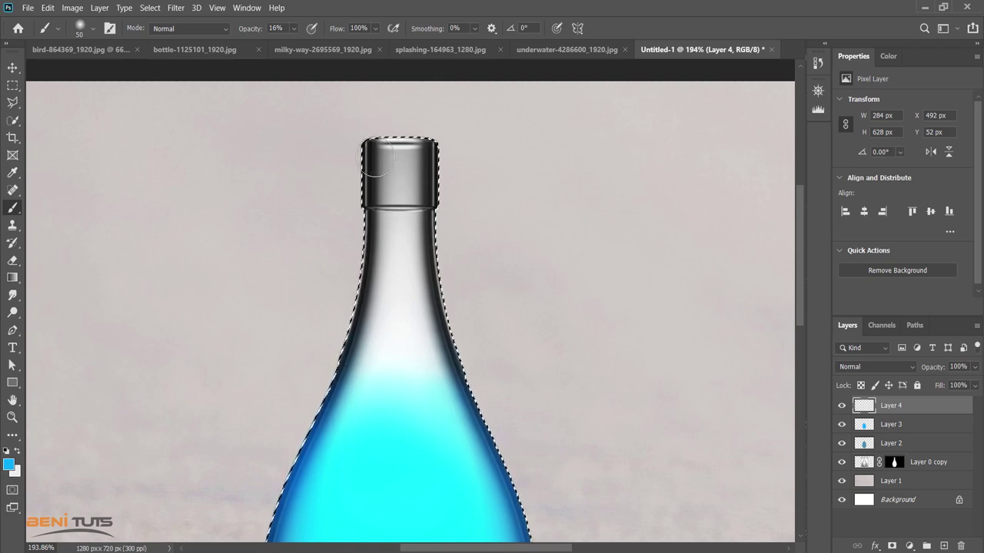
{"action": "left_click_drag", "start_coordinate": [379, 159], "coordinate": [374, 160]}
{"action": "key", "text": "ctrl+z"}
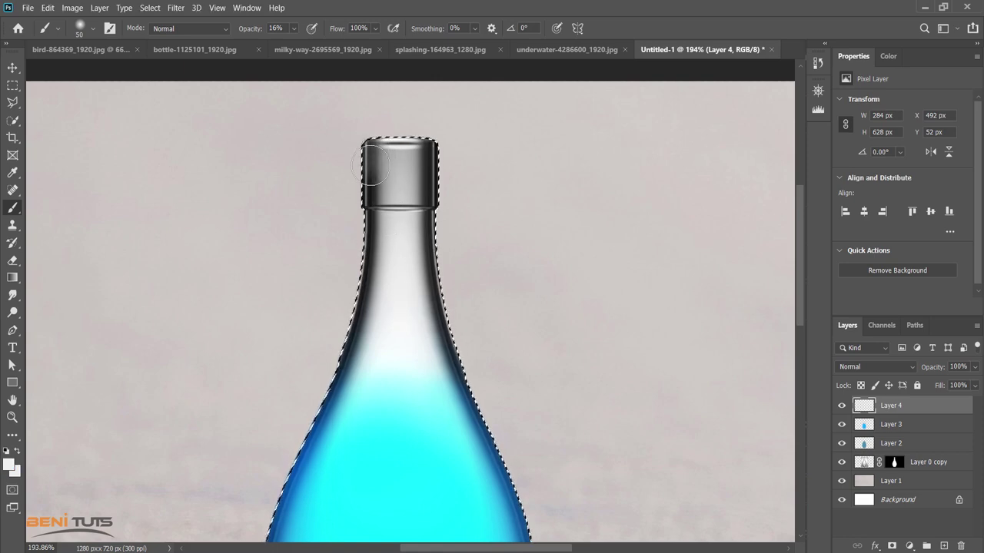
Paint white highlights down the left and right edges of the bottle neck
{"action": "mouse_move", "coordinate": [369, 206]}
{"action": "left_mouse_down"}
{"action": "mouse_move", "coordinate": [368, 258]}
{"action": "mouse_move", "coordinate": [351, 304]}
{"action": "left_mouse_up"}
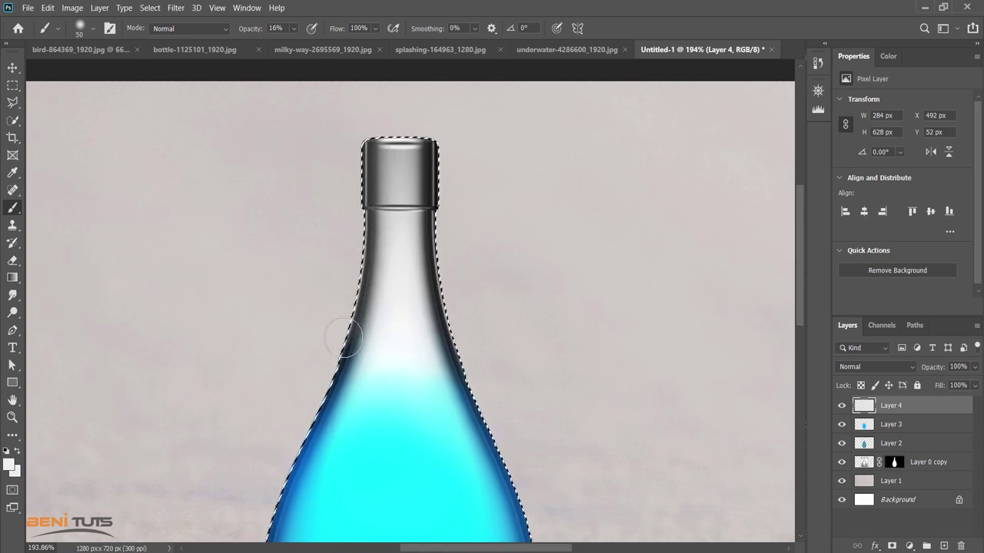
{"action": "left_click_drag", "start_coordinate": [344, 338], "coordinate": [326, 375]}
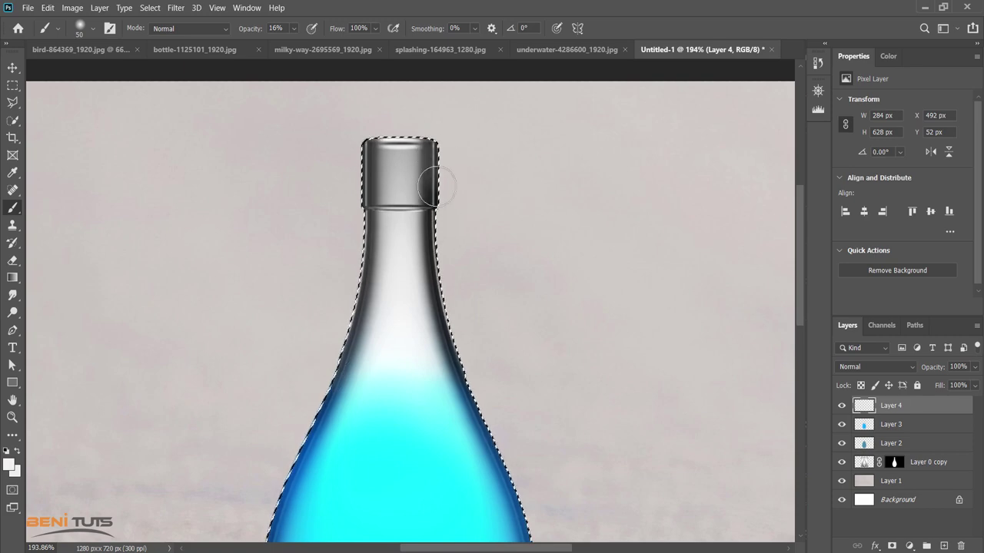
{"action": "left_click_drag", "start_coordinate": [435, 279], "coordinate": [446, 339]}
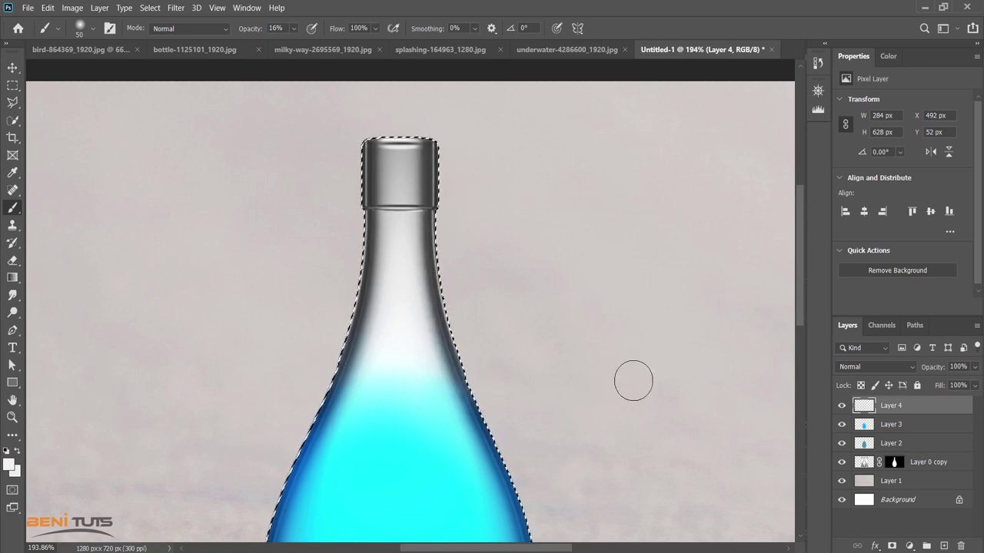
{"action": "scroll", "coordinate": [630, 318], "scroll_direction": "down", "scroll_amount": 3}
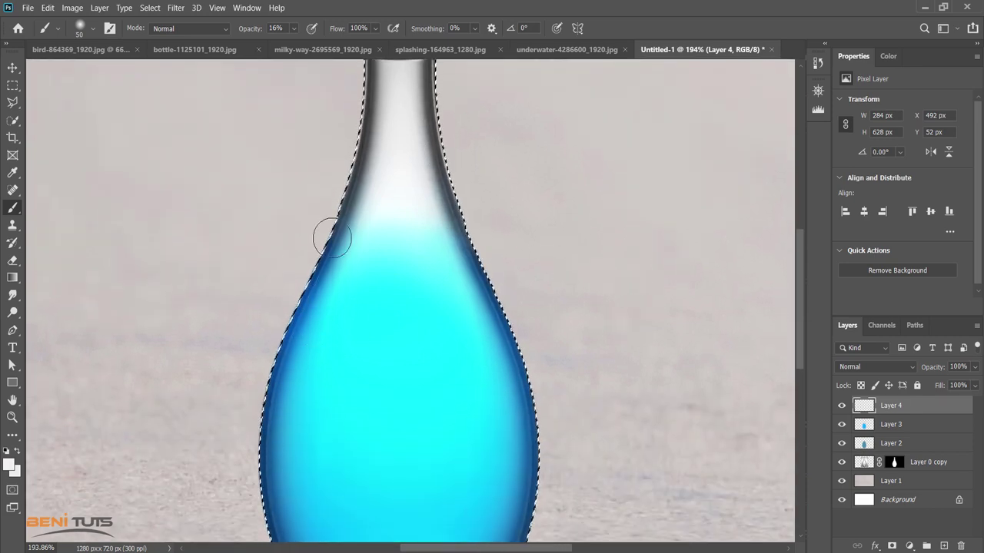
{"action": "scroll", "coordinate": [597, 268], "scroll_direction": "up", "scroll_amount": 2}
{"action": "scroll", "coordinate": [600, 270], "scroll_direction": "up", "scroll_amount": 1}
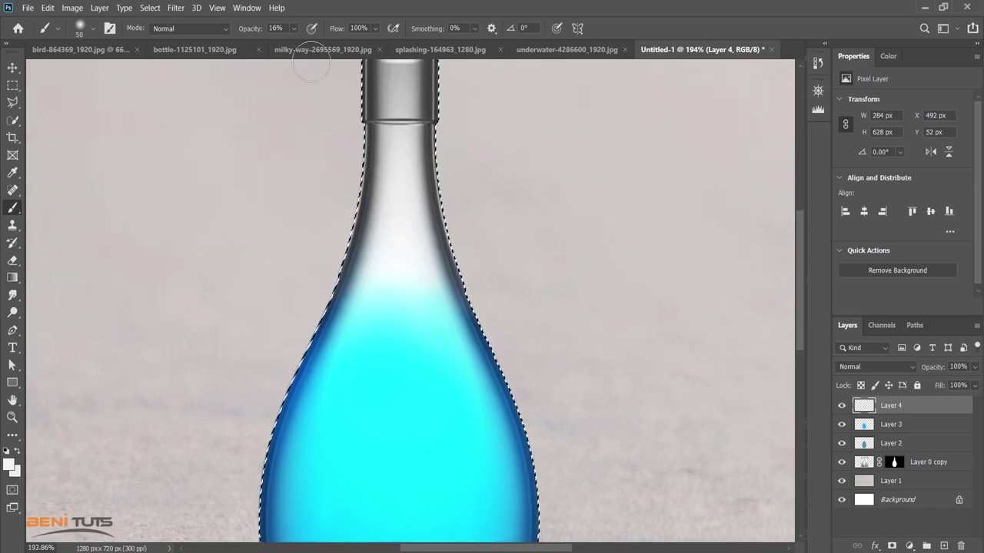
Repaint both neck-edge highlights at about 26% opacity and view at 100%
{"action": "left_click", "coordinate": [294, 28]}
{"action": "left_click_drag", "start_coordinate": [295, 45], "coordinate": [302, 45]}
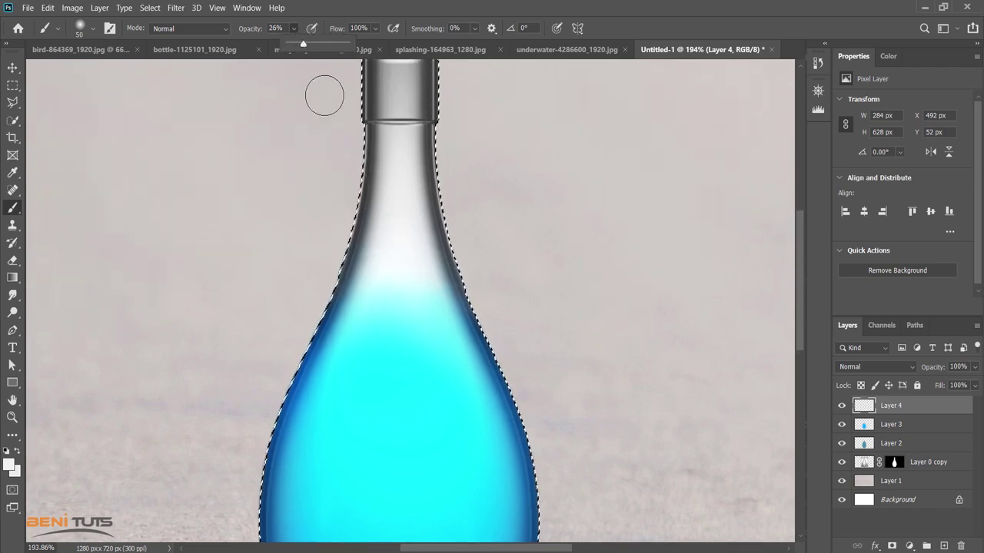
{"action": "left_click", "coordinate": [380, 153]}
{"action": "left_click_drag", "start_coordinate": [374, 168], "coordinate": [338, 304]}
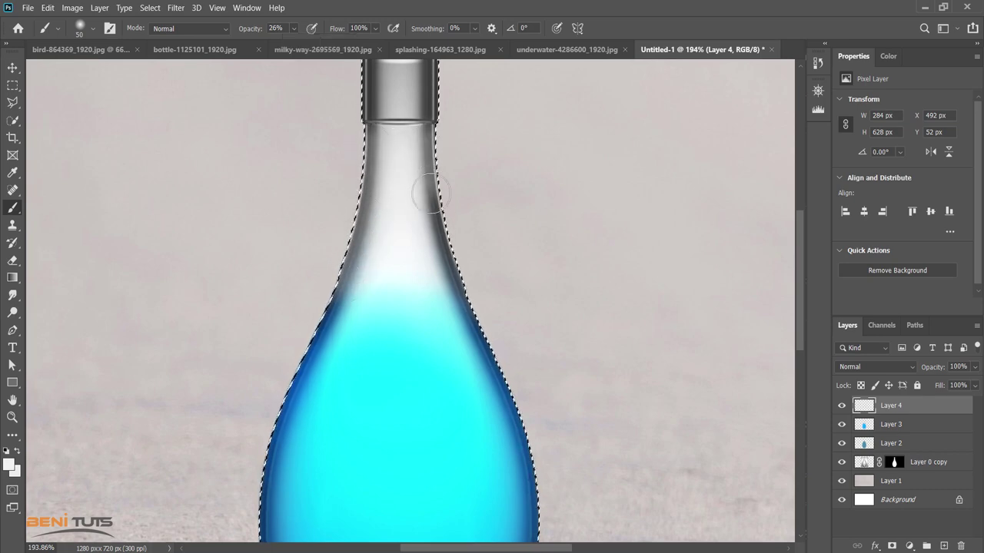
{"action": "left_click_drag", "start_coordinate": [427, 144], "coordinate": [465, 304]}
{"action": "scroll", "coordinate": [543, 259], "scroll_direction": "down", "scroll_amount": 3}
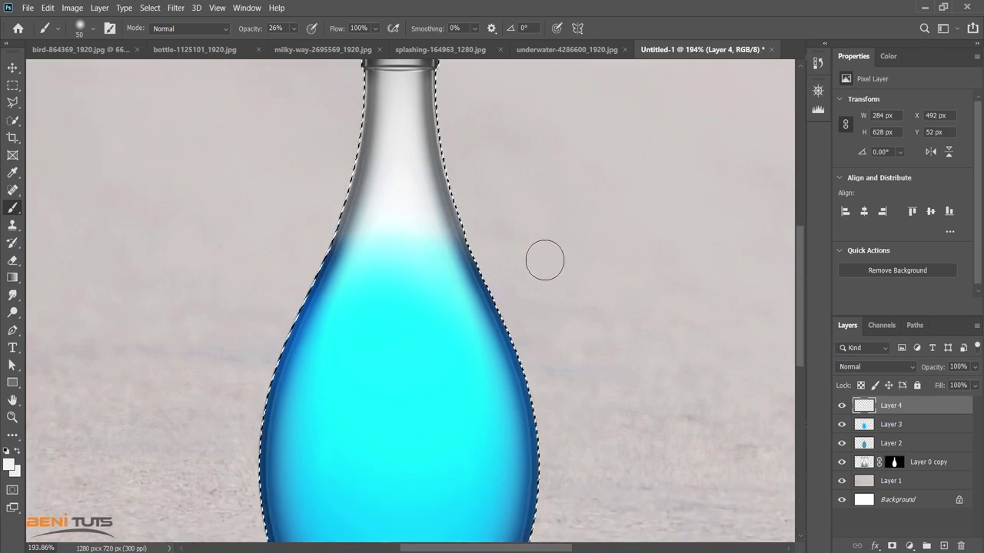
{"action": "scroll", "coordinate": [602, 226], "scroll_direction": "down", "scroll_amount": 2}
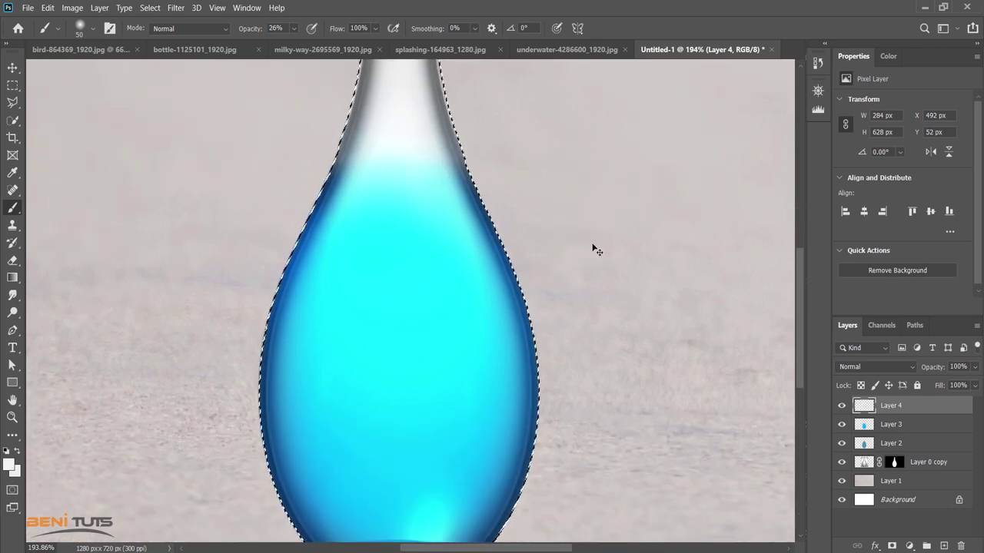
{"action": "key", "text": "ctrl+1"}
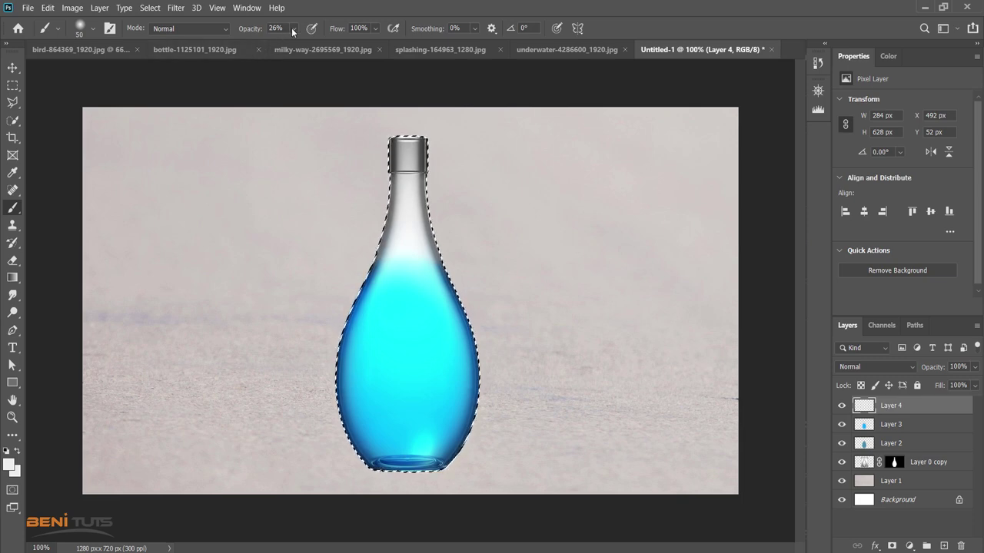
Repaint the bottle's left edge lightly at 14% brush opacity, then deselect
{"action": "left_click_drag", "start_coordinate": [293, 31], "coordinate": [293, 44]}
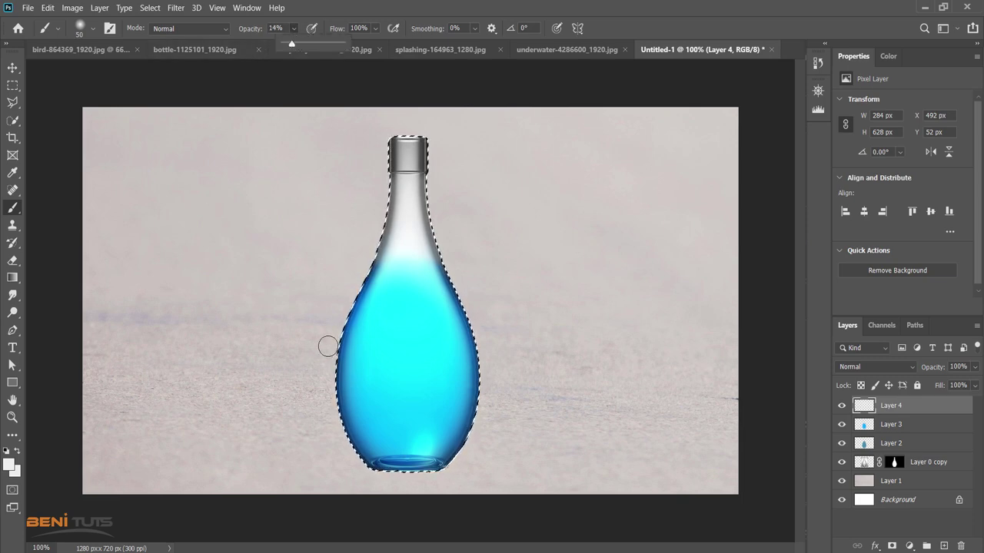
{"action": "mouse_move", "coordinate": [363, 309]}
{"action": "left_mouse_down"}
{"action": "mouse_move", "coordinate": [340, 388]}
{"action": "mouse_move", "coordinate": [343, 438]}
{"action": "mouse_move", "coordinate": [366, 467]}
{"action": "mouse_move", "coordinate": [471, 430]}
{"action": "mouse_move", "coordinate": [346, 431]}
{"action": "mouse_move", "coordinate": [468, 350]}
{"action": "mouse_move", "coordinate": [479, 411]}
{"action": "left_mouse_up"}
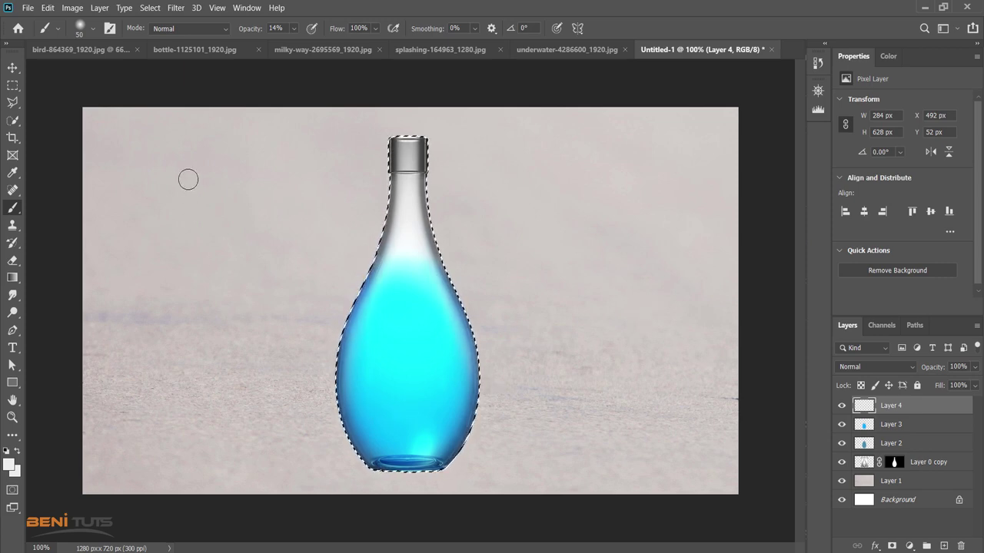
{"action": "key", "text": "ctrl+d"}
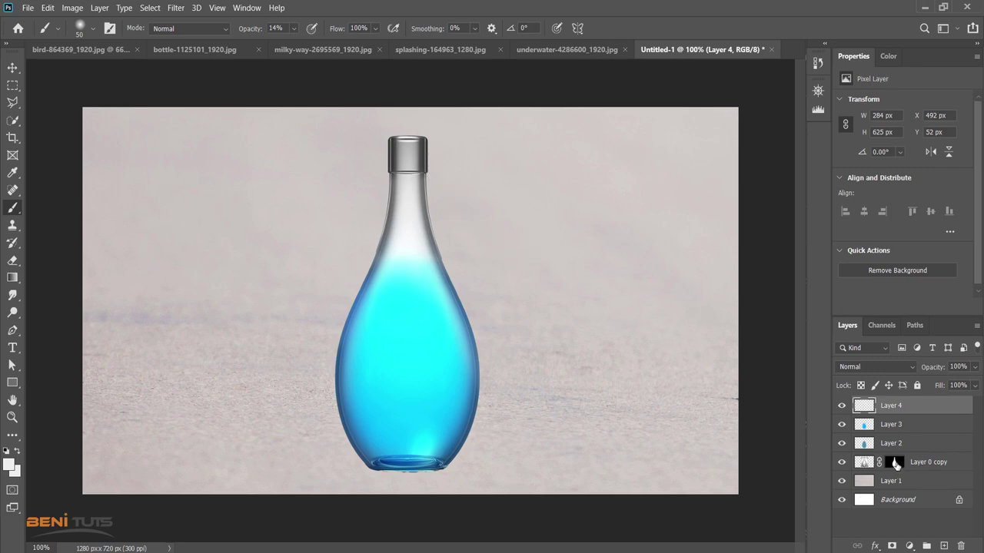
Reload the Layer 0 copy mask as a selection and add Layer 5 above Layer 4
{"action": "left_click", "coordinate": [893, 462]}
{"action": "left_click", "coordinate": [894, 463], "text": "ctrl"}
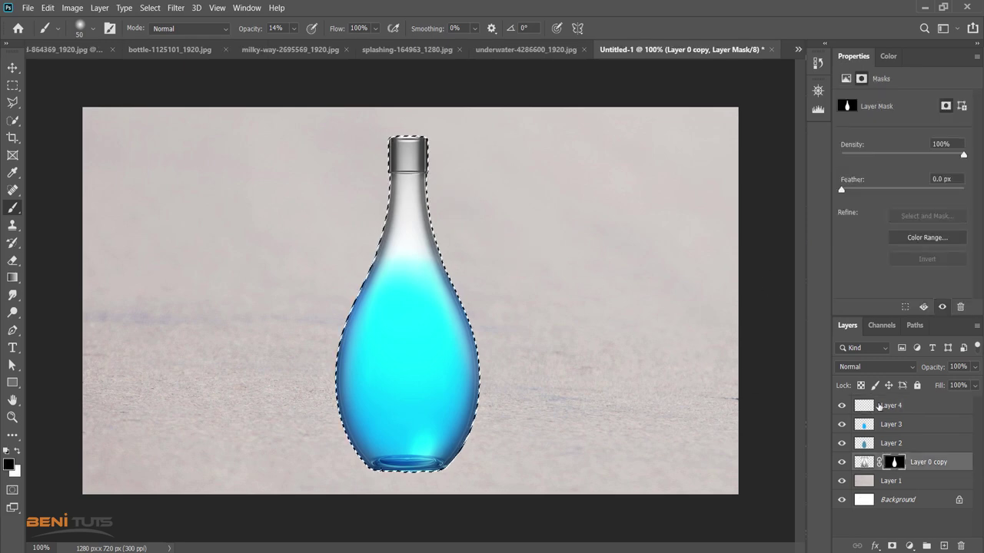
{"action": "left_click", "coordinate": [868, 407]}
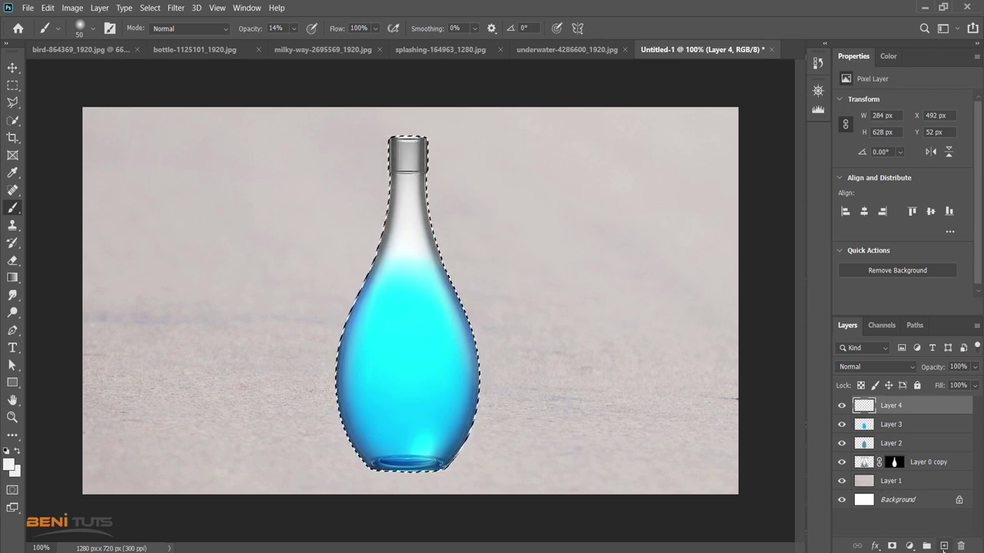
{"action": "left_click", "coordinate": [944, 546]}
Set the foreground colour to olive 75703a at hue 55
{"action": "left_click", "coordinate": [9, 464]}
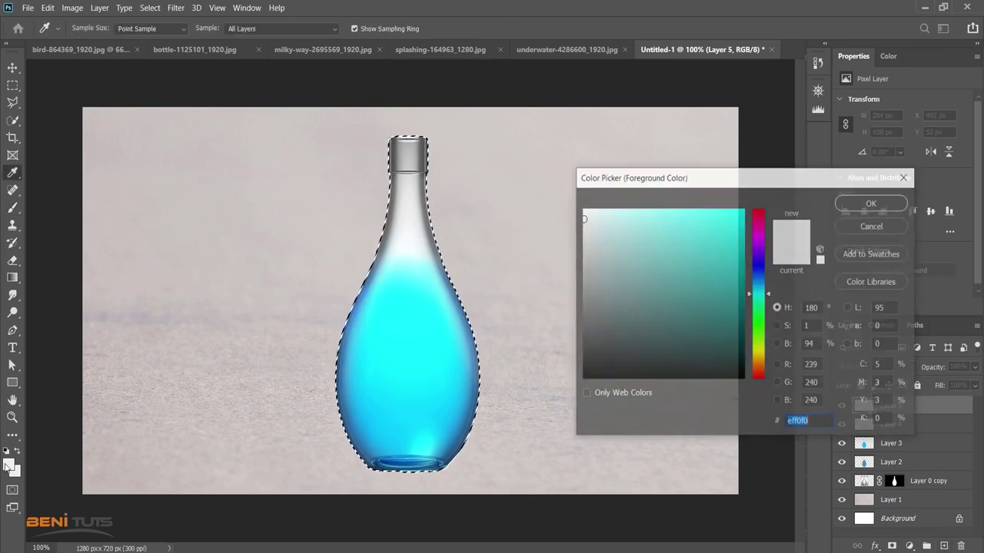
{"action": "left_click", "coordinate": [762, 356]}
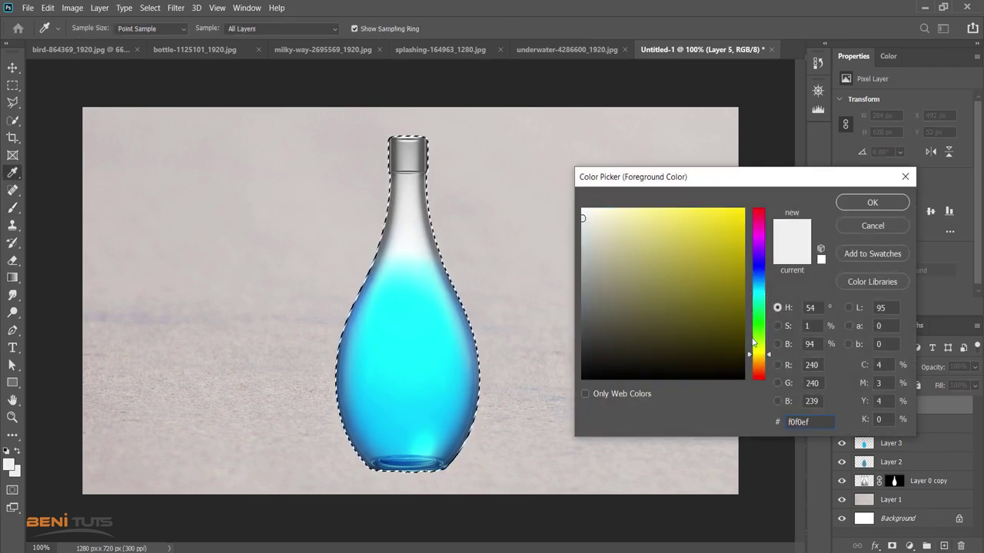
{"action": "left_click_drag", "start_coordinate": [770, 358], "coordinate": [769, 357]}
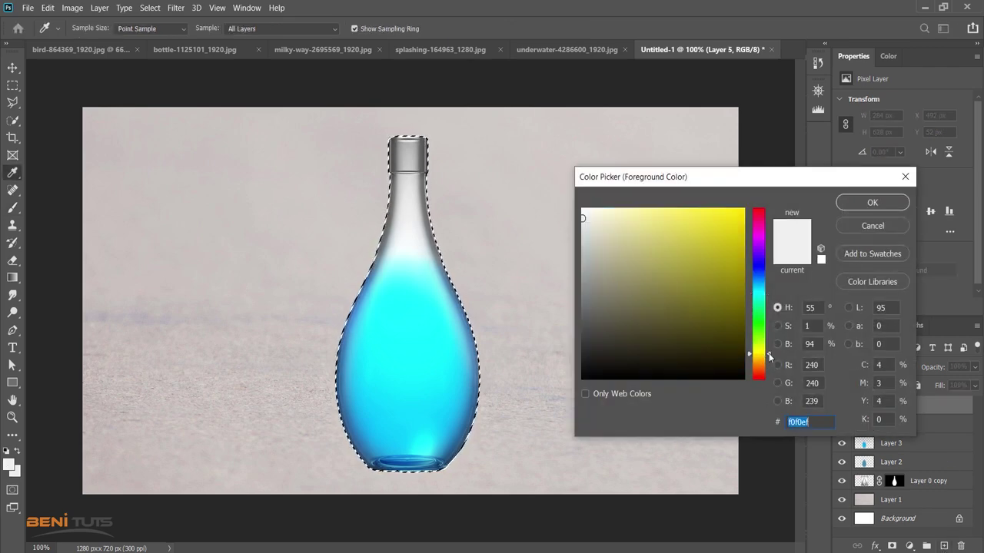
{"action": "left_click", "coordinate": [665, 300]}
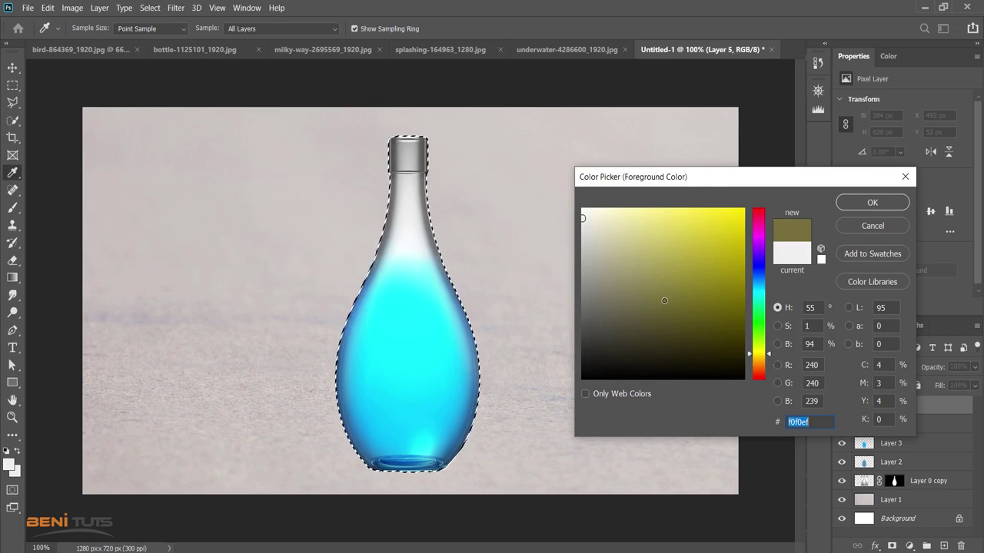
{"action": "left_click", "coordinate": [850, 205]}
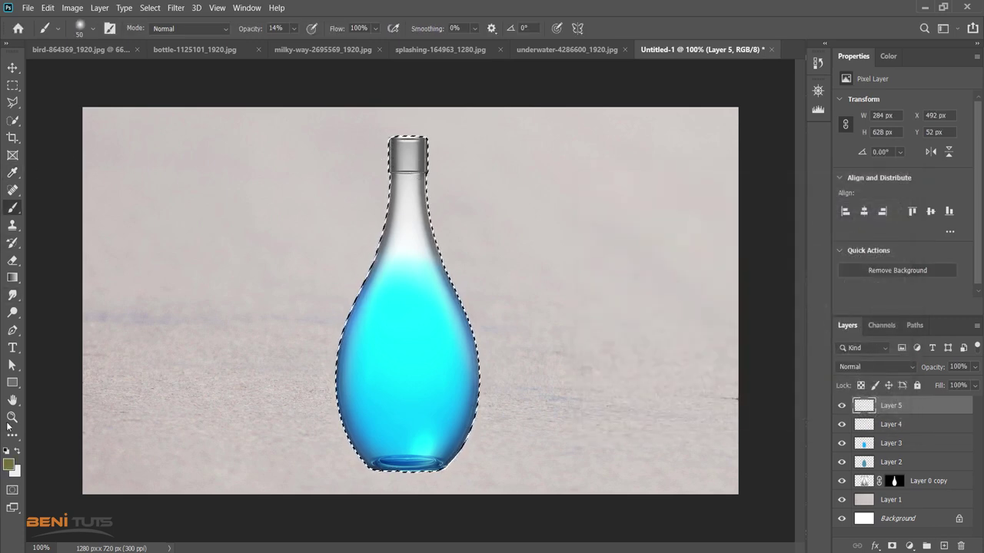
Zoom to 200%, tint the bottle cap olive, and set Layer 5 to Overlay blending
{"action": "key", "text": "ctrl+plus"}
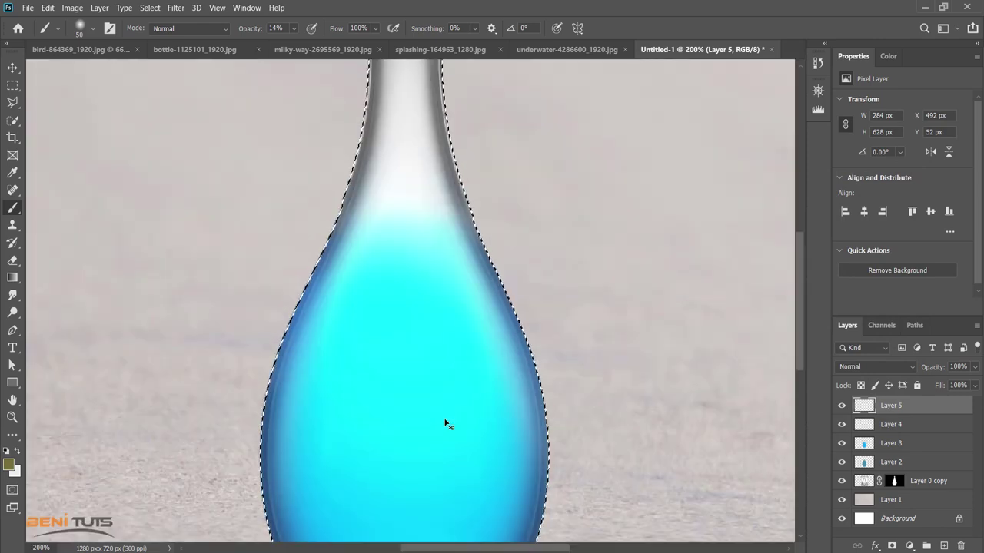
{"action": "scroll", "coordinate": [445, 419], "scroll_direction": "up", "scroll_amount": 2}
{"action": "scroll", "coordinate": [450, 413], "scroll_direction": "up", "scroll_amount": 1}
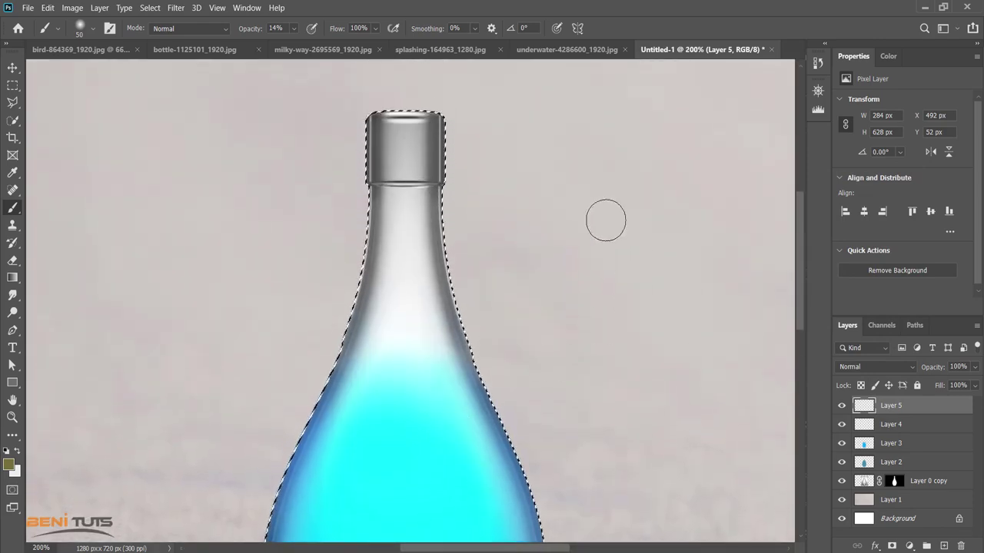
{"action": "mouse_move", "coordinate": [434, 129]}
{"action": "left_mouse_down"}
{"action": "mouse_move", "coordinate": [427, 167]}
{"action": "mouse_move", "coordinate": [392, 164]}
{"action": "left_mouse_up"}
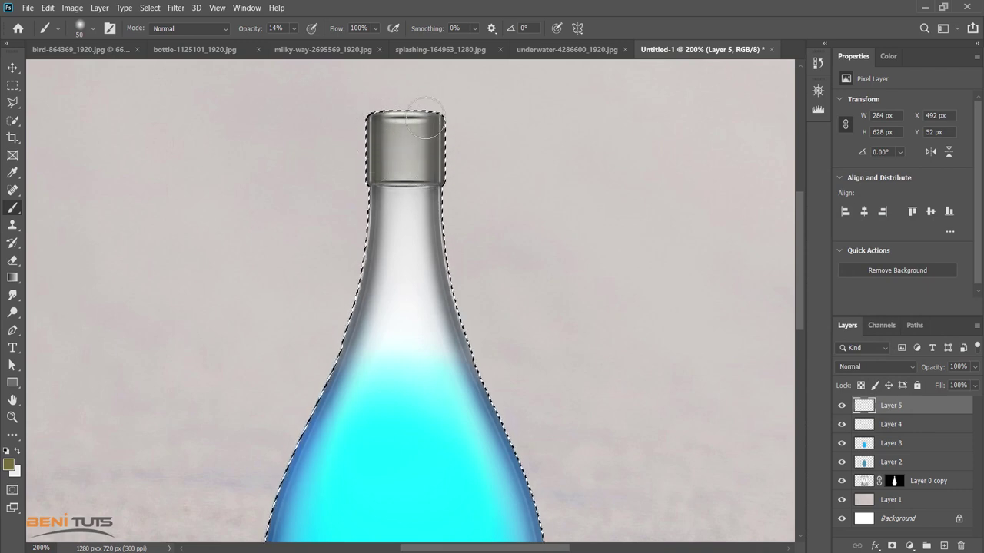
{"action": "left_click", "coordinate": [853, 365]}
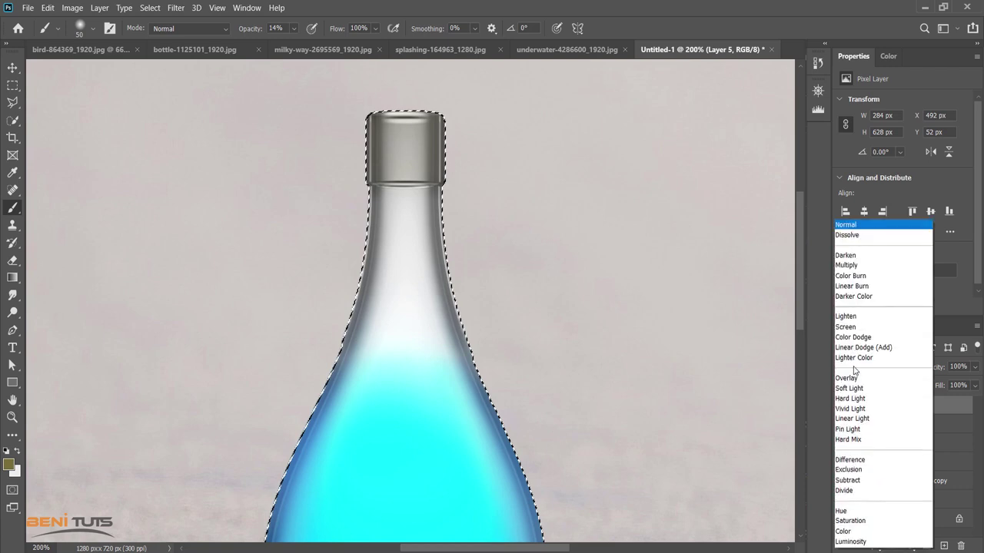
{"action": "left_click", "coordinate": [854, 378]}
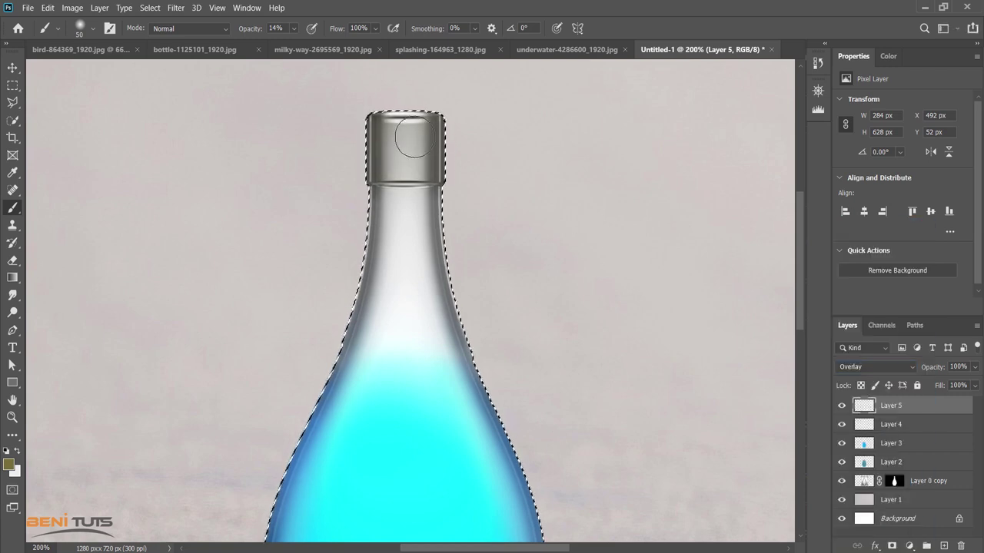
Repaint the cap's olive tint with a 40px brush at 65% opacity
{"action": "left_click", "coordinate": [293, 29]}
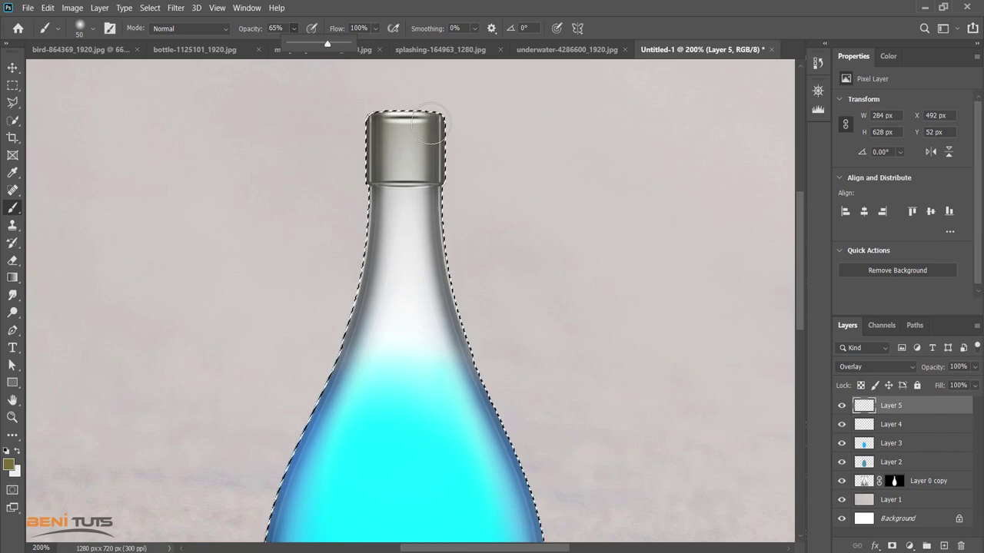
{"action": "left_click_drag", "start_coordinate": [430, 125], "coordinate": [432, 140]}
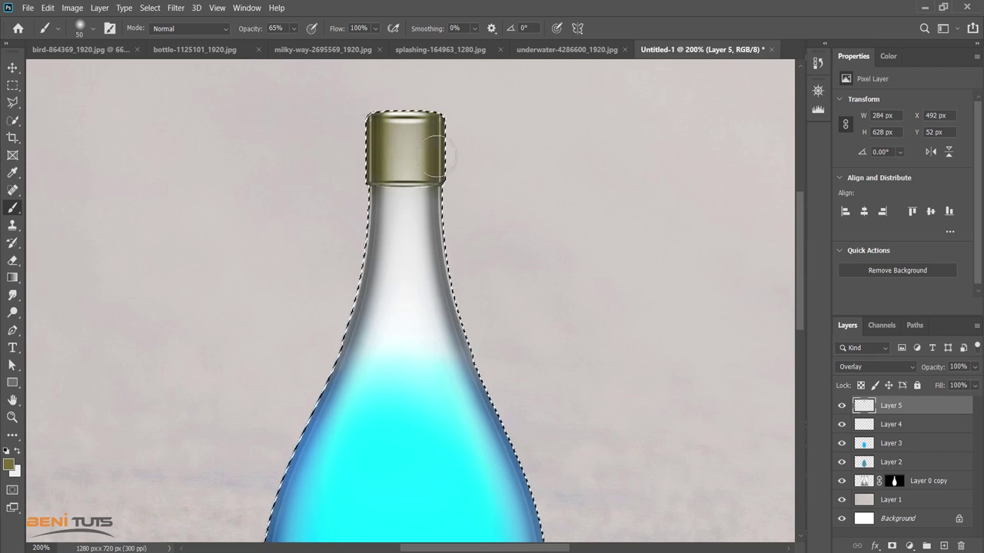
{"action": "left_click", "coordinate": [8, 464]}
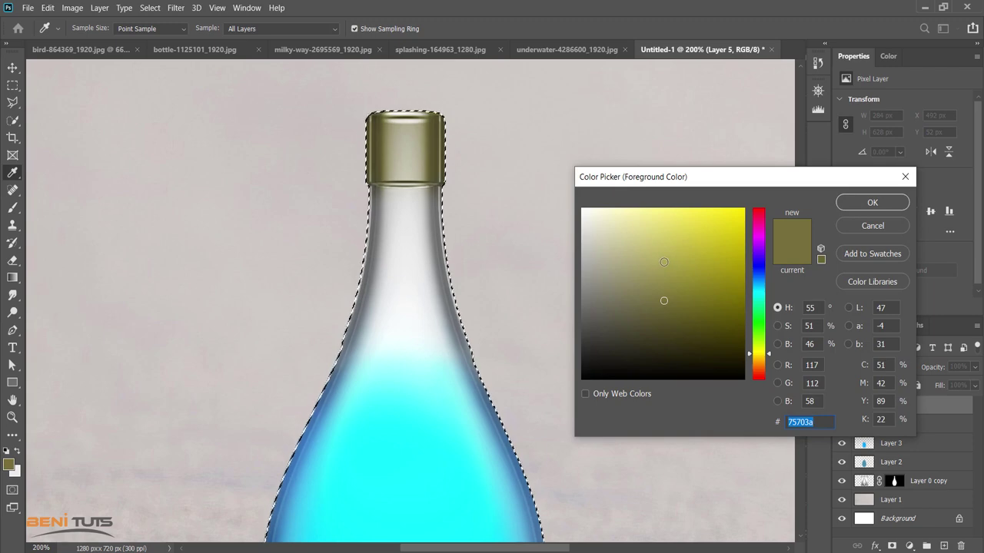
{"action": "left_click", "coordinate": [872, 202]}
{"action": "key", "text": "b"}
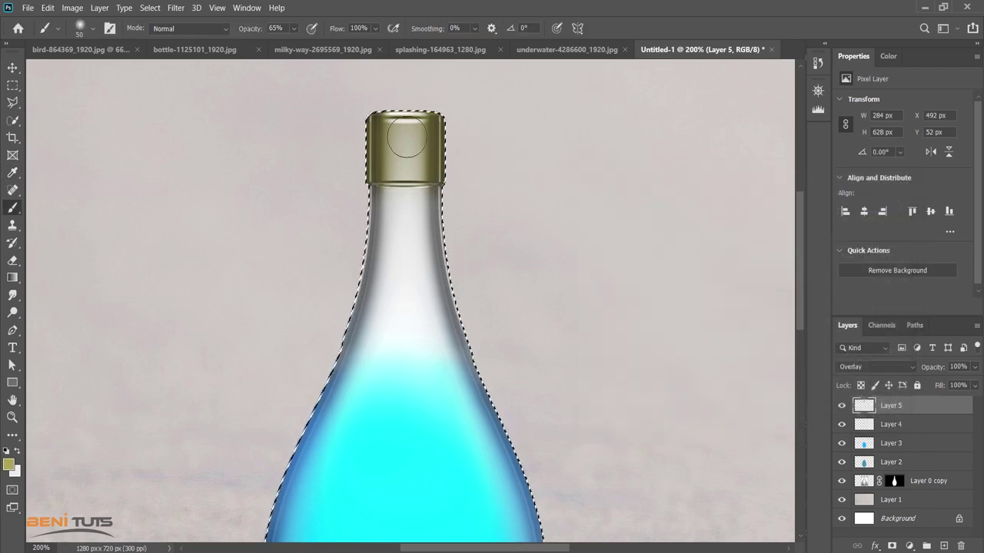
{"action": "key", "text": "bracketleft"}
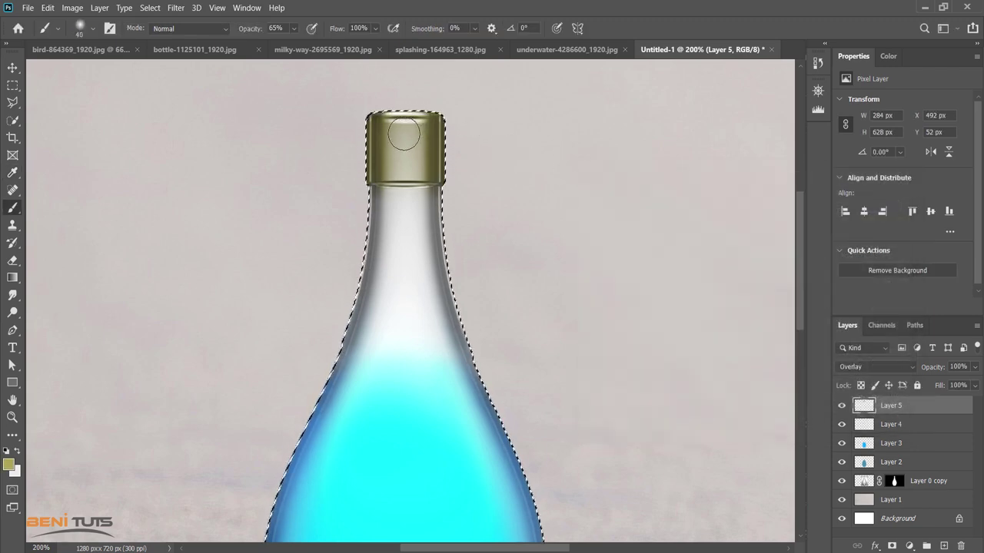
{"action": "mouse_move", "coordinate": [392, 125]}
{"action": "left_mouse_down"}
{"action": "mouse_move", "coordinate": [410, 159]}
{"action": "mouse_move", "coordinate": [401, 165]}
{"action": "left_mouse_up"}
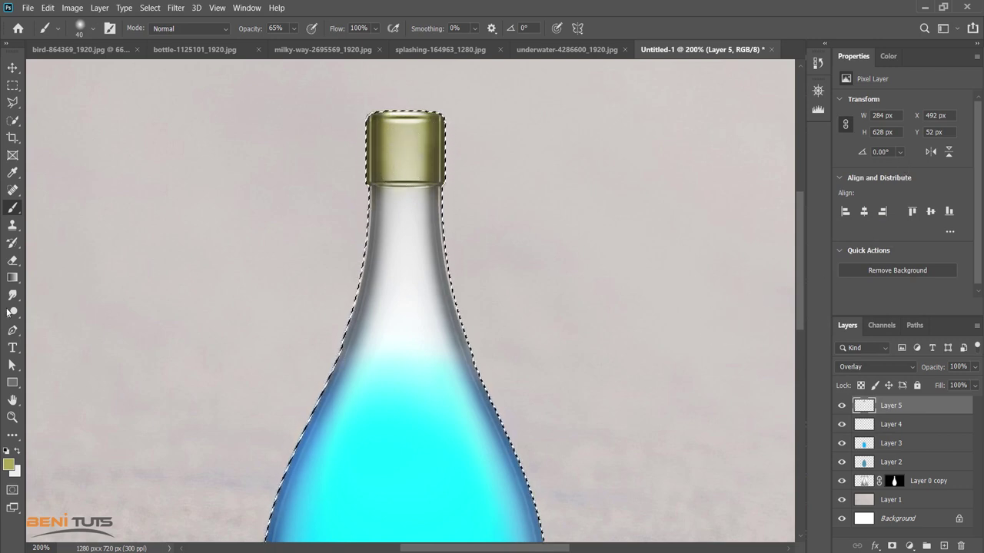
Erase the olive overspill on the neck with the Eraser at 33% flow
{"action": "left_click", "coordinate": [12, 261]}
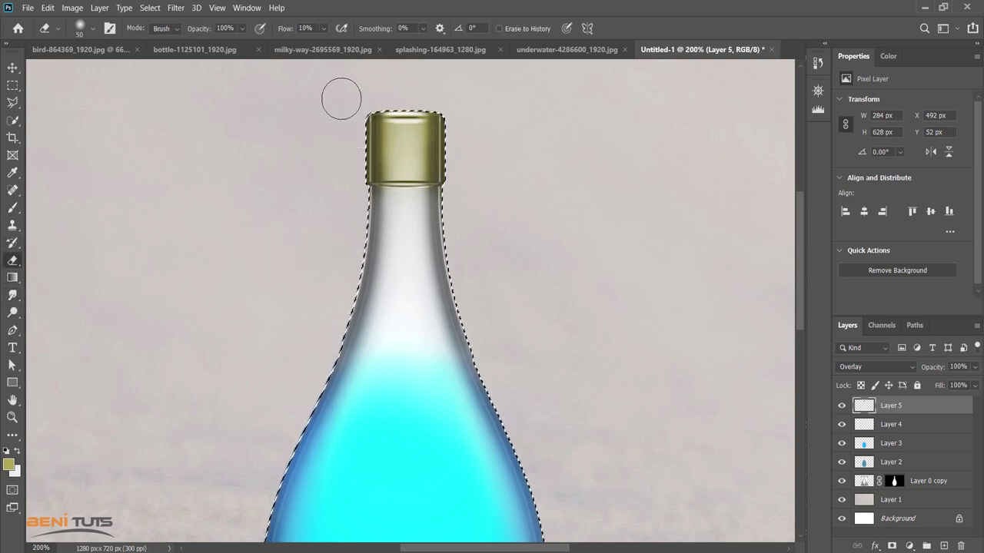
{"action": "left_click", "coordinate": [323, 30]}
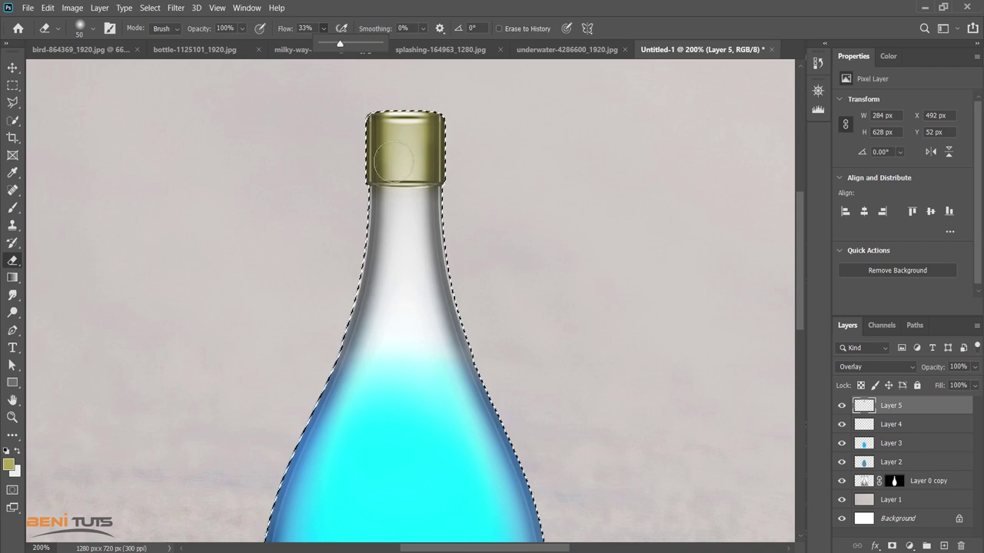
{"action": "left_click", "coordinate": [402, 215]}
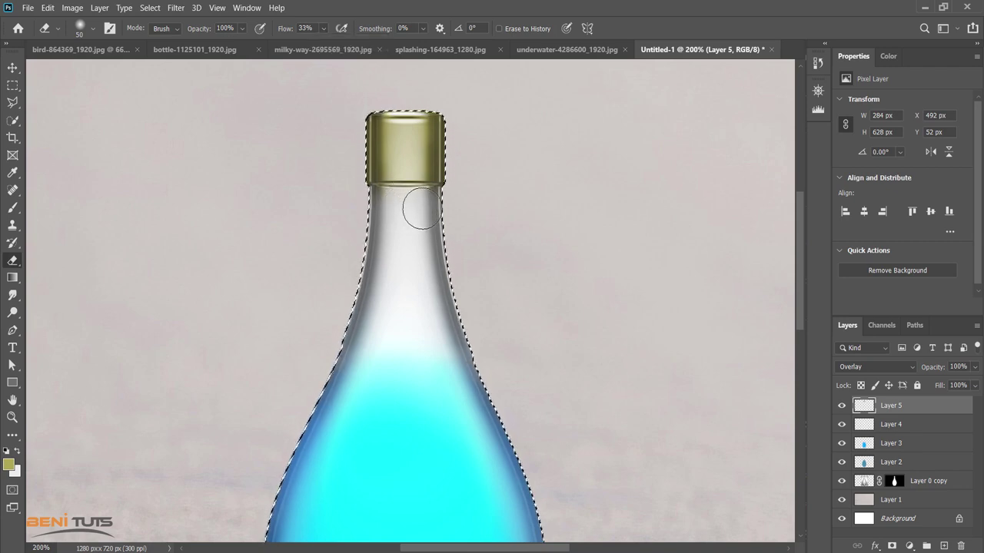
{"action": "mouse_move", "coordinate": [421, 208]}
{"action": "left_mouse_down"}
{"action": "mouse_move", "coordinate": [389, 207]}
{"action": "mouse_move", "coordinate": [434, 209]}
{"action": "mouse_move", "coordinate": [382, 209]}
{"action": "mouse_move", "coordinate": [423, 213]}
{"action": "left_mouse_up"}
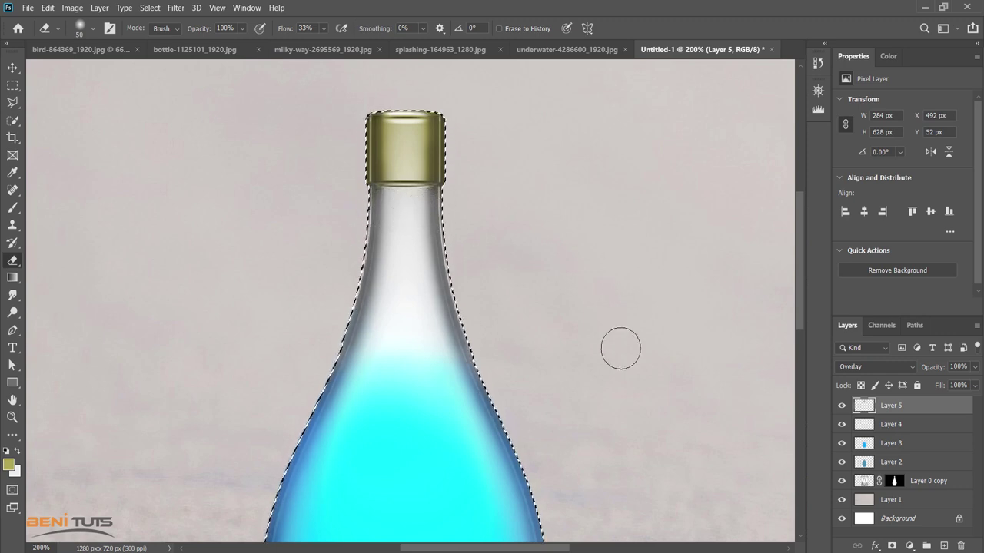
{"action": "left_click", "coordinate": [867, 426]}
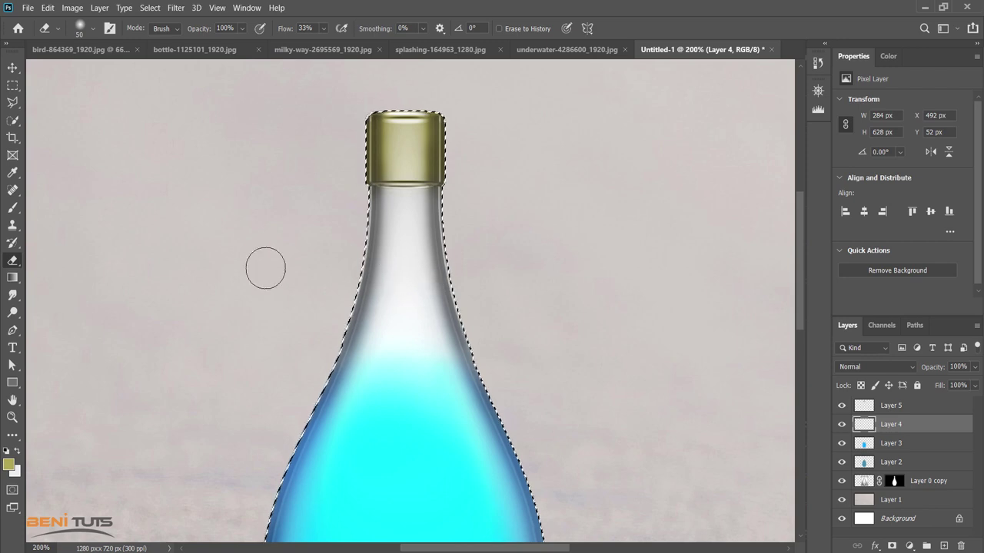
Set up a white brush at 16% opacity on Layer 4
{"action": "left_click", "coordinate": [12, 207]}
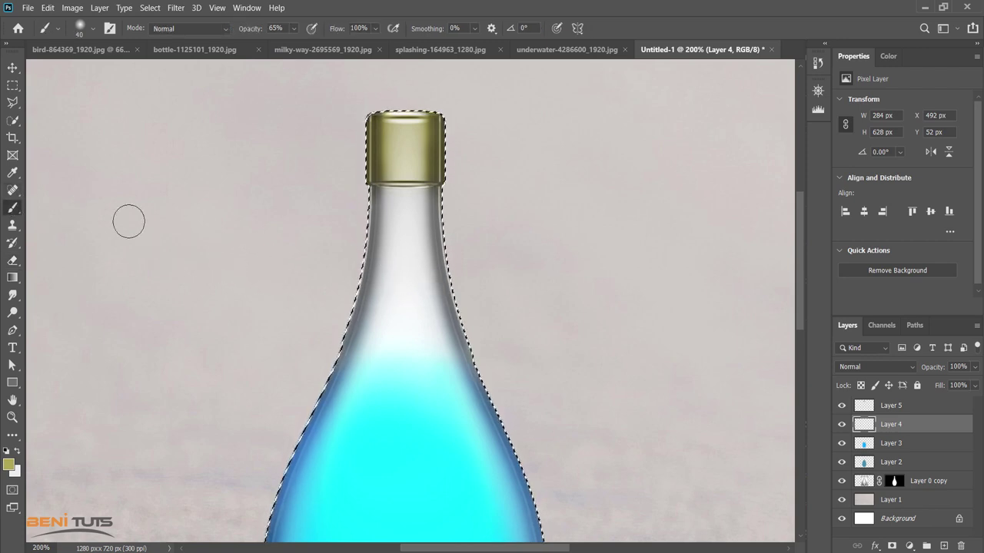
{"action": "left_click", "coordinate": [402, 292], "text": "alt"}
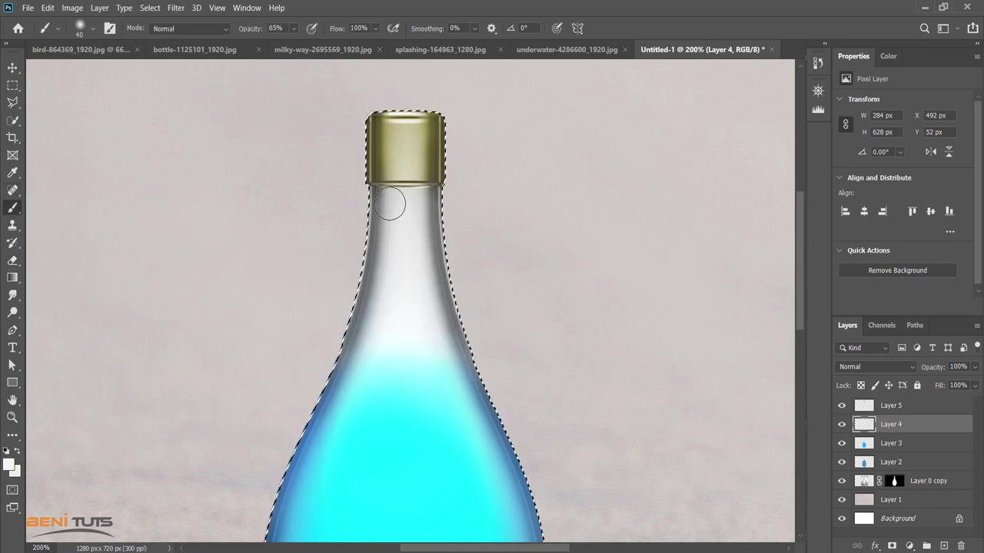
{"action": "left_click", "coordinate": [294, 29]}
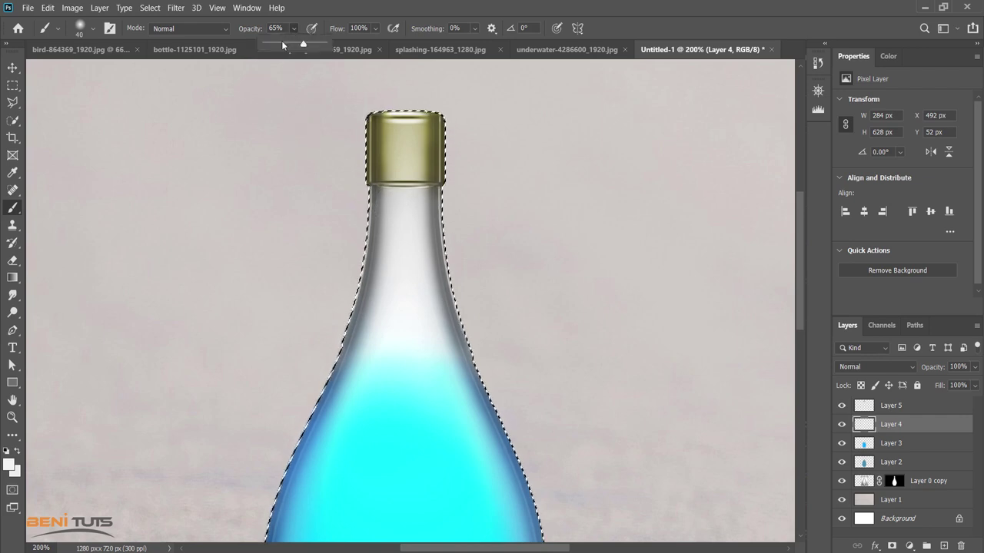
{"action": "left_click_drag", "start_coordinate": [305, 45], "coordinate": [275, 46]}
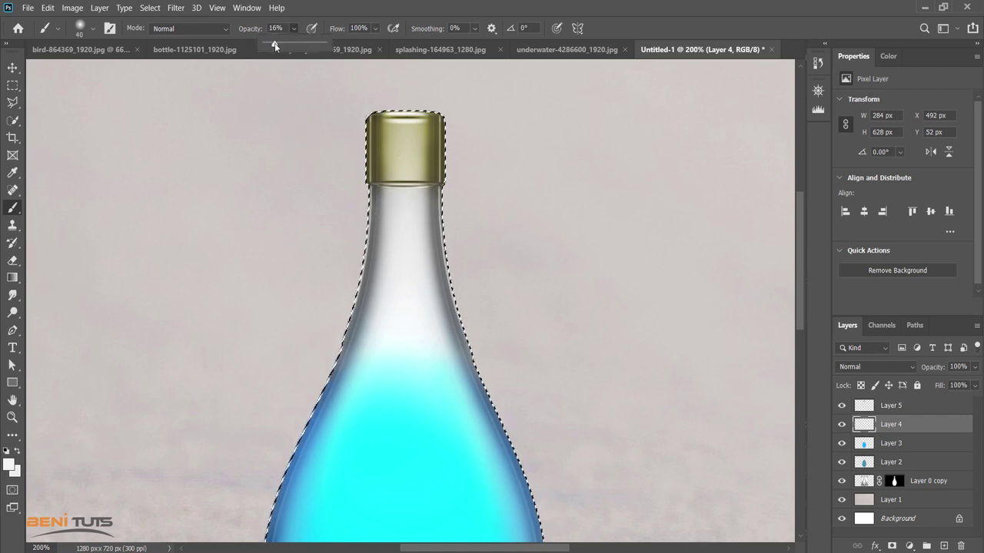
{"action": "left_click", "coordinate": [386, 205]}
Paint faint white highlights down the neck's edges and centre, and along the bottle's right side
{"action": "left_click_drag", "start_coordinate": [390, 241], "coordinate": [359, 354]}
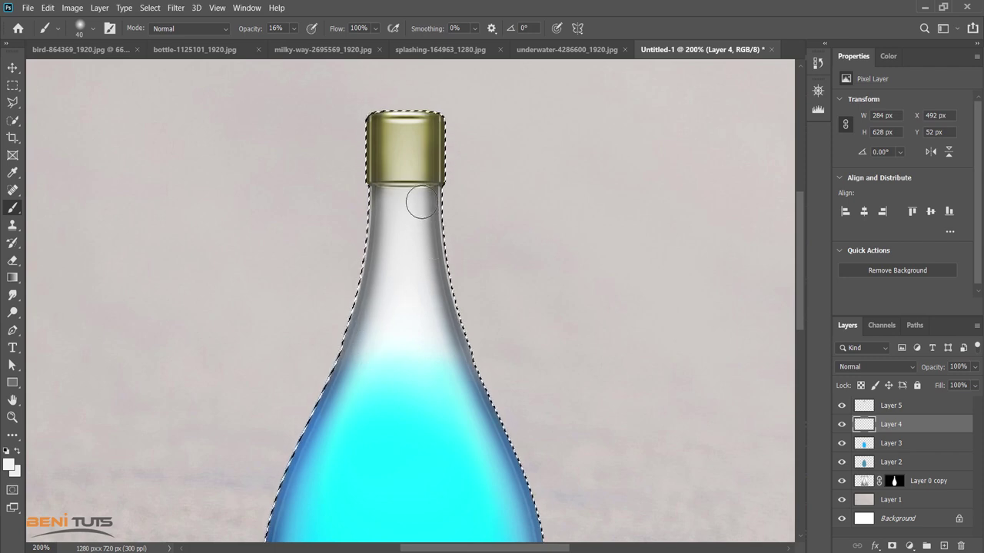
{"action": "left_click_drag", "start_coordinate": [413, 200], "coordinate": [439, 336]}
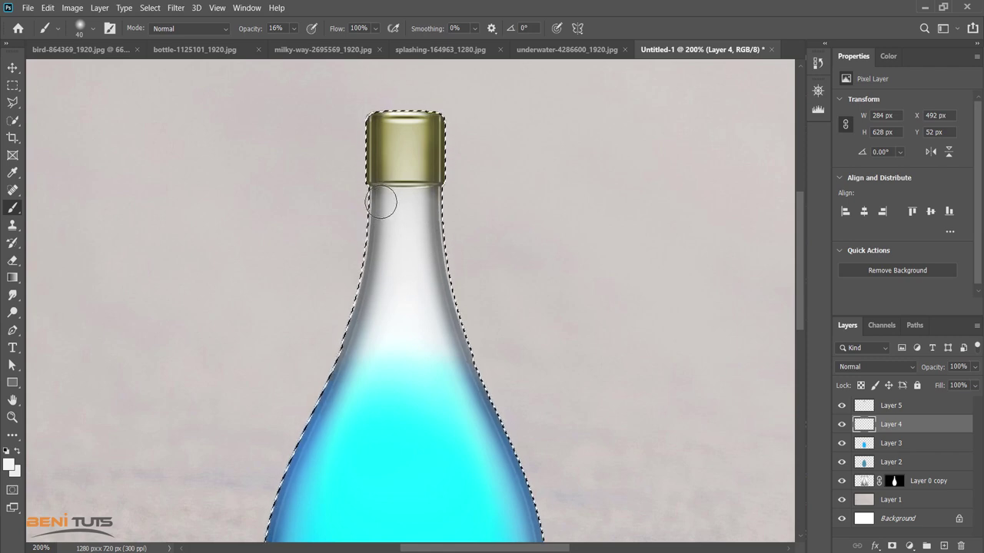
{"action": "mouse_move", "coordinate": [381, 206]}
{"action": "left_mouse_down"}
{"action": "mouse_move", "coordinate": [385, 241]}
{"action": "mouse_move", "coordinate": [356, 347]}
{"action": "left_mouse_up"}
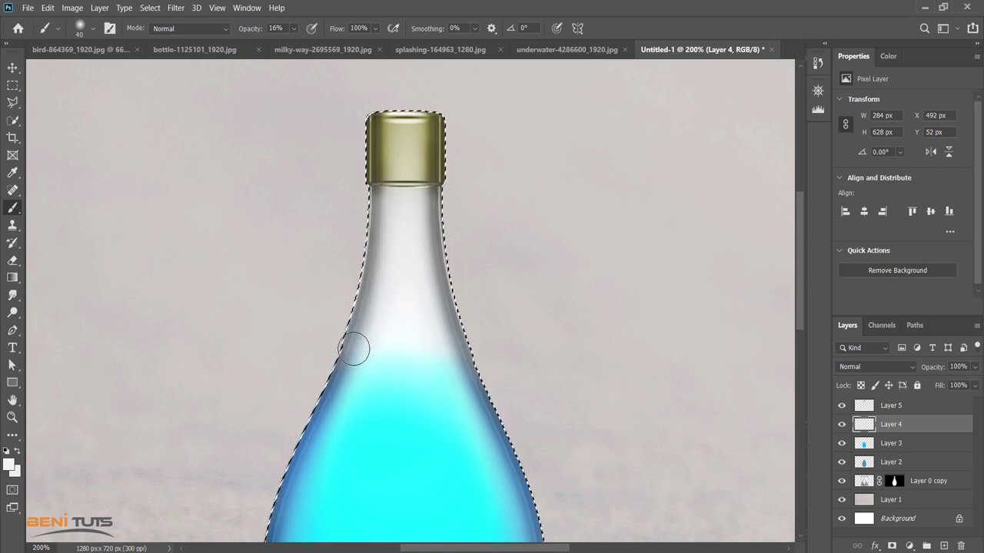
{"action": "mouse_move", "coordinate": [426, 203]}
{"action": "left_mouse_down"}
{"action": "mouse_move", "coordinate": [430, 285]}
{"action": "mouse_move", "coordinate": [456, 351]}
{"action": "left_mouse_up"}
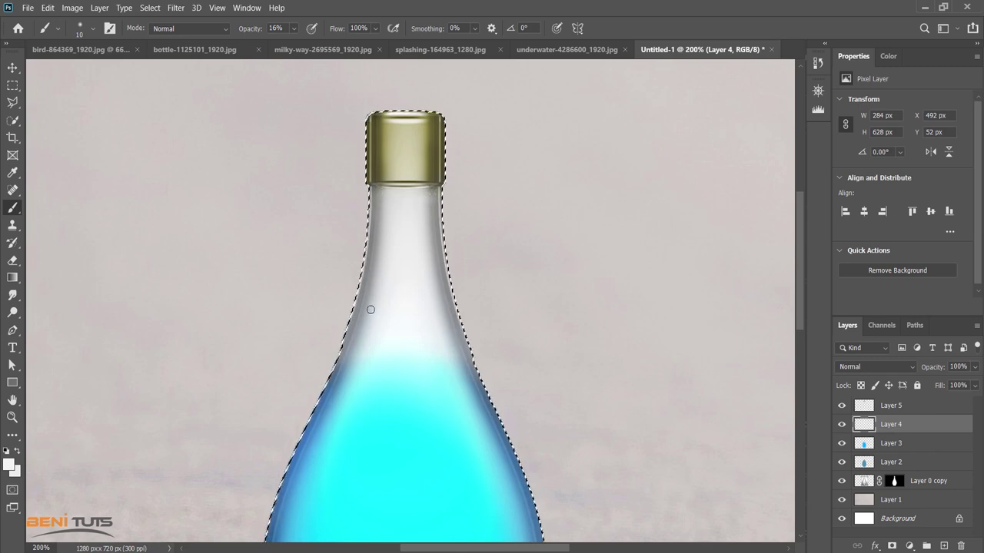
{"action": "key", "text": "bracketright"}
{"action": "key", "text": "bracketright"}
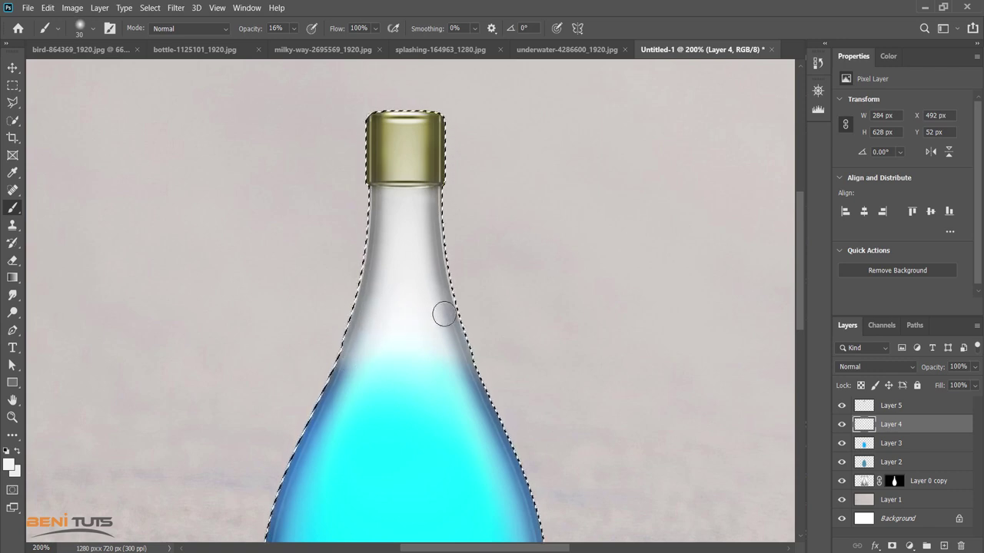
{"action": "mouse_move", "coordinate": [443, 314]}
{"action": "left_mouse_down"}
{"action": "mouse_move", "coordinate": [498, 364]}
{"action": "mouse_move", "coordinate": [426, 220]}
{"action": "mouse_move", "coordinate": [433, 268]}
{"action": "mouse_move", "coordinate": [465, 342]}
{"action": "mouse_move", "coordinate": [377, 237]}
{"action": "mouse_move", "coordinate": [368, 285]}
{"action": "mouse_move", "coordinate": [399, 362]}
{"action": "mouse_move", "coordinate": [458, 256]}
{"action": "left_mouse_up"}
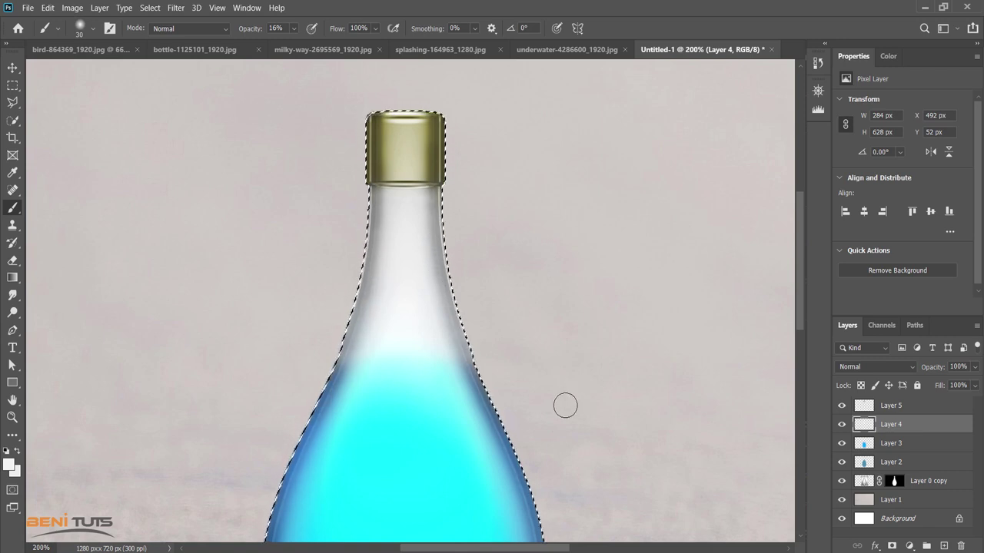
{"action": "key", "text": "ctrl+minus"}
{"action": "key", "text": "ctrl+minus"}
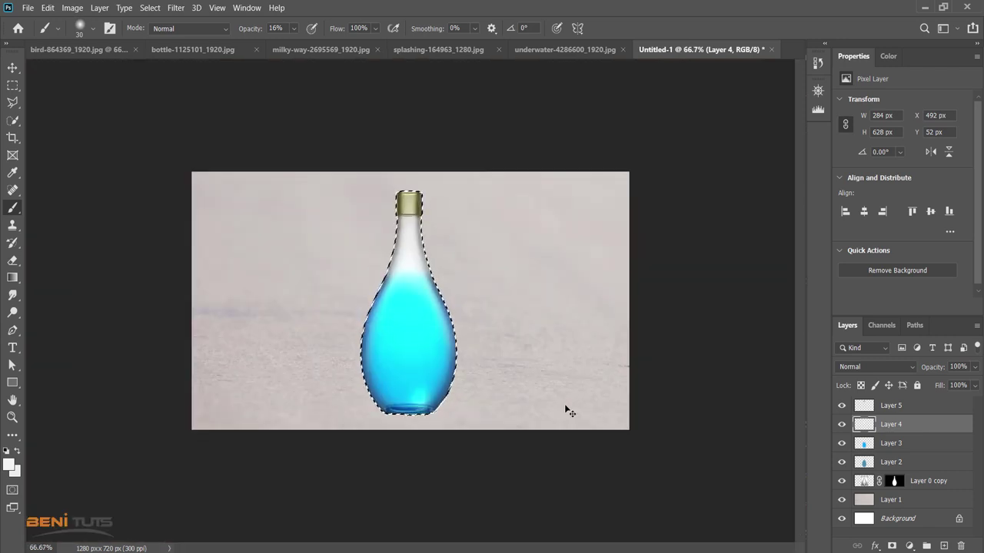
Deselect the bottle, make Layer 5 active with the Move tool, and zoom in
{"action": "key", "text": "ctrl+d"}
{"action": "left_click", "coordinate": [892, 405]}
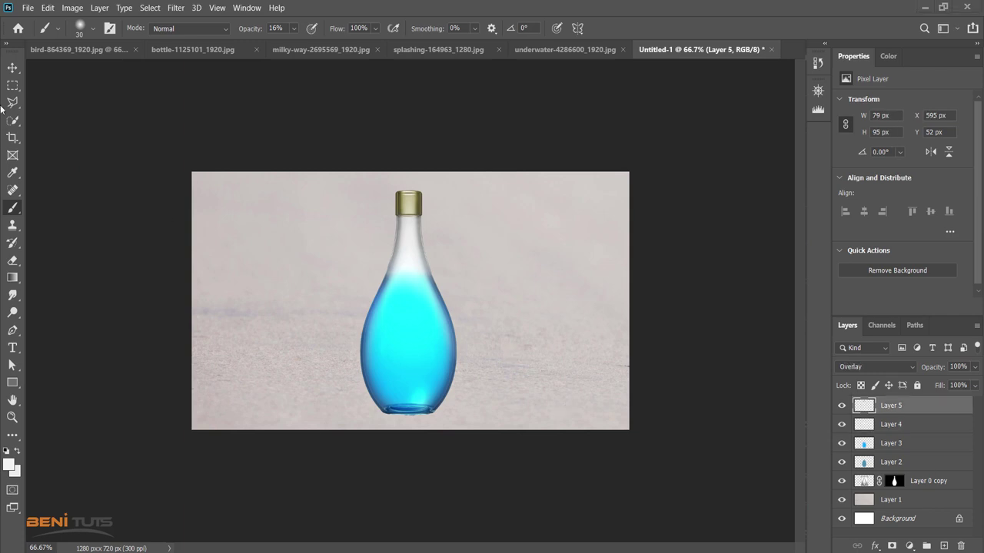
{"action": "left_click", "coordinate": [12, 67]}
{"action": "key", "text": "ctrl+plus"}
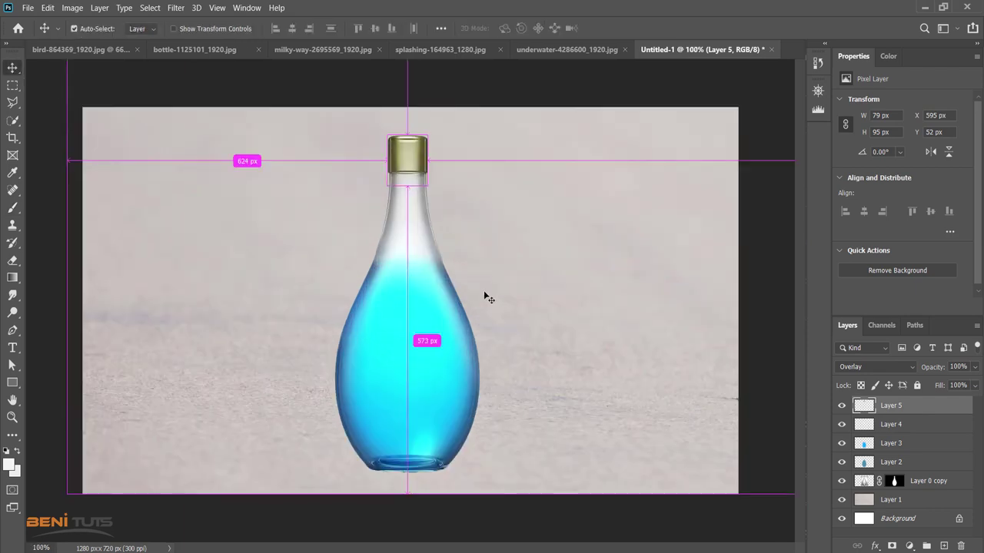
{"action": "key", "text": "ctrl+plus"}
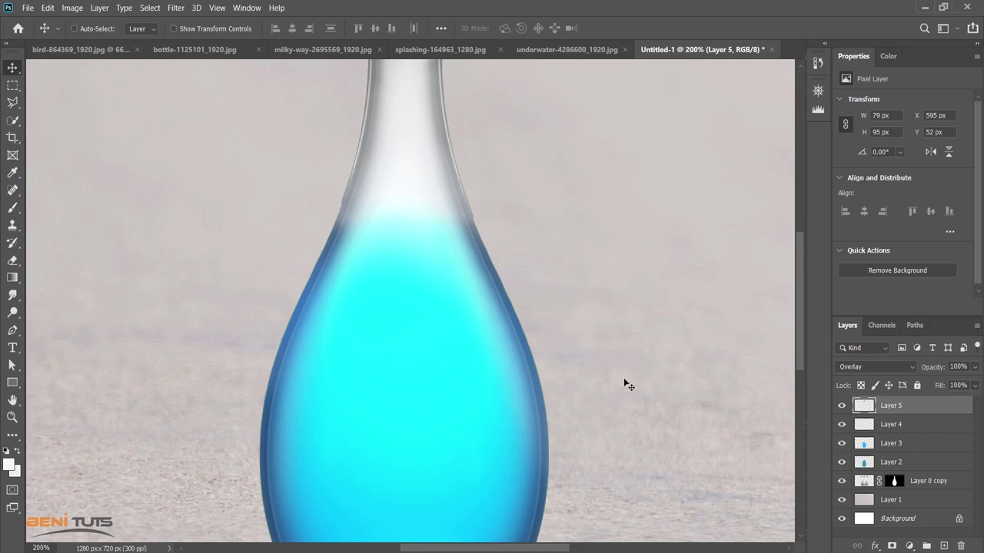
Prepare a 10px brush at 5% opacity on Layer 3
{"action": "left_click", "coordinate": [868, 462]}
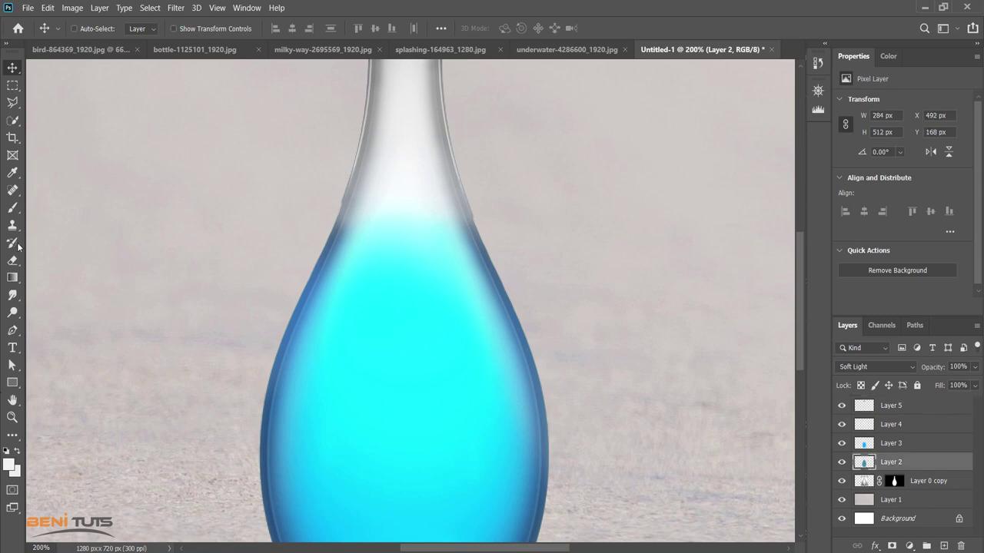
{"action": "left_click", "coordinate": [17, 209]}
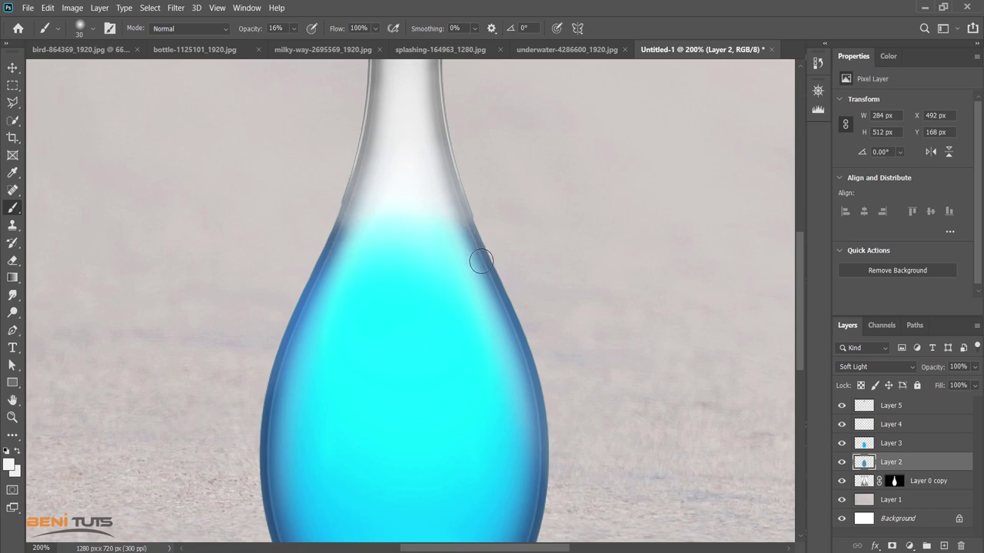
{"action": "key", "text": "bracketleft"}
{"action": "key", "text": "bracketleft"}
{"action": "left_click", "coordinate": [867, 445]}
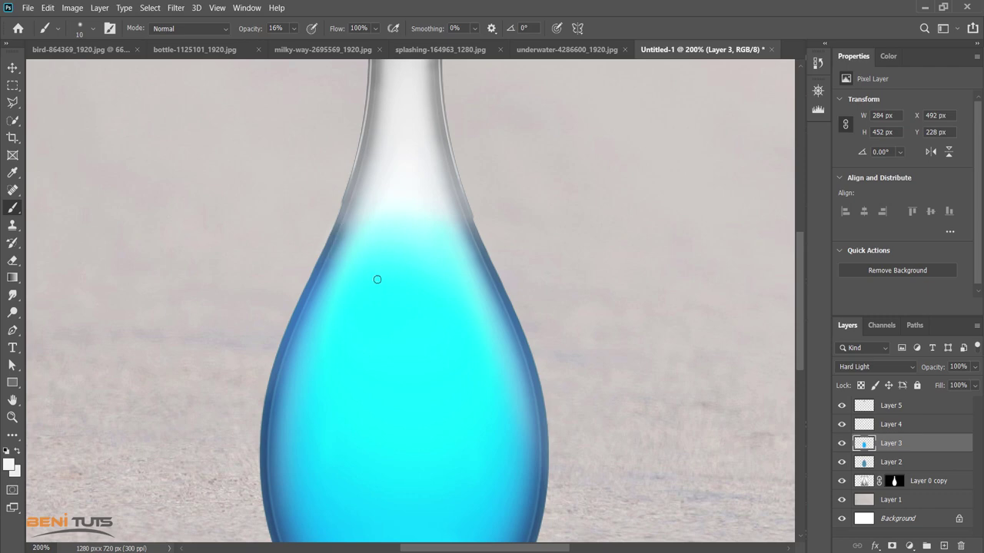
{"action": "left_click", "coordinate": [293, 29]}
{"action": "left_click_drag", "start_coordinate": [289, 43], "coordinate": [290, 44]}
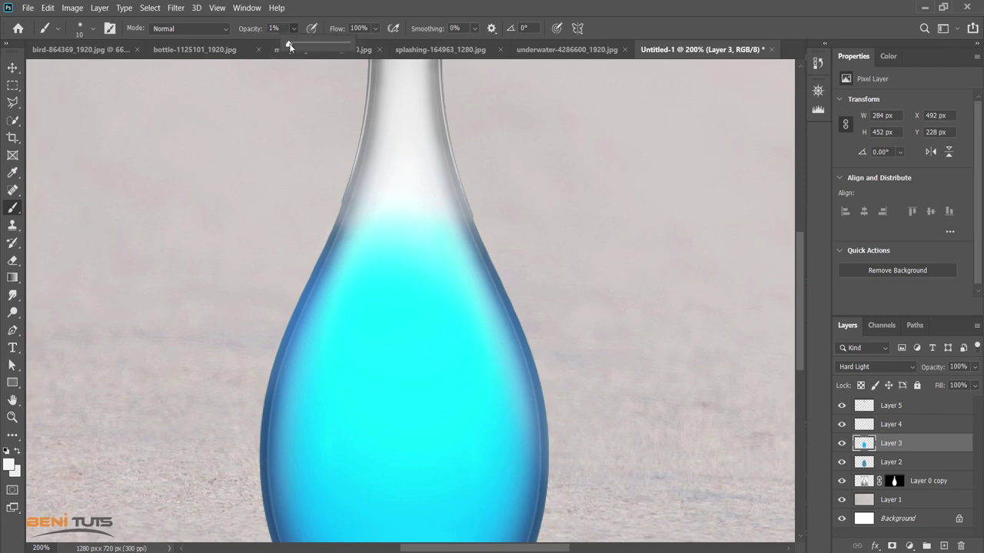
{"action": "left_click", "coordinate": [341, 235]}
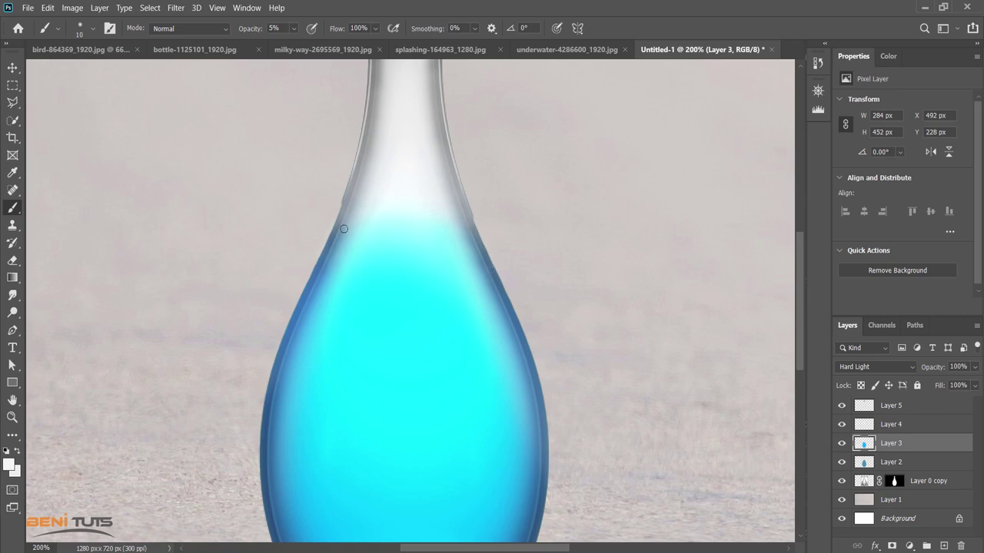
Zoom out to the whole bottle composition and switch to the underwater-4286600_1920.jpg document
{"action": "scroll", "coordinate": [597, 382], "scroll_direction": "up", "scroll_amount": 2}
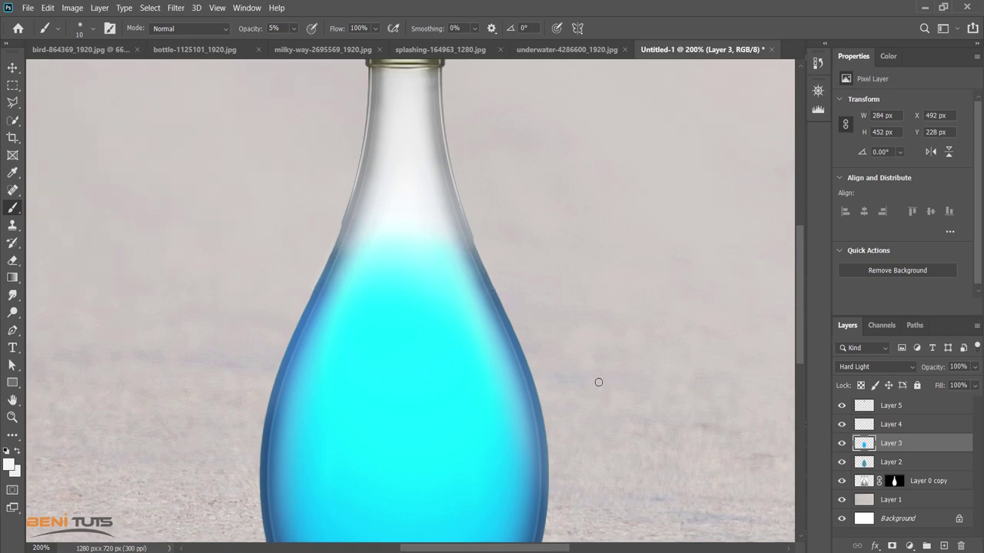
{"action": "scroll", "coordinate": [593, 382], "scroll_direction": "up", "scroll_amount": 1}
{"action": "key", "text": "ctrl+minus"}
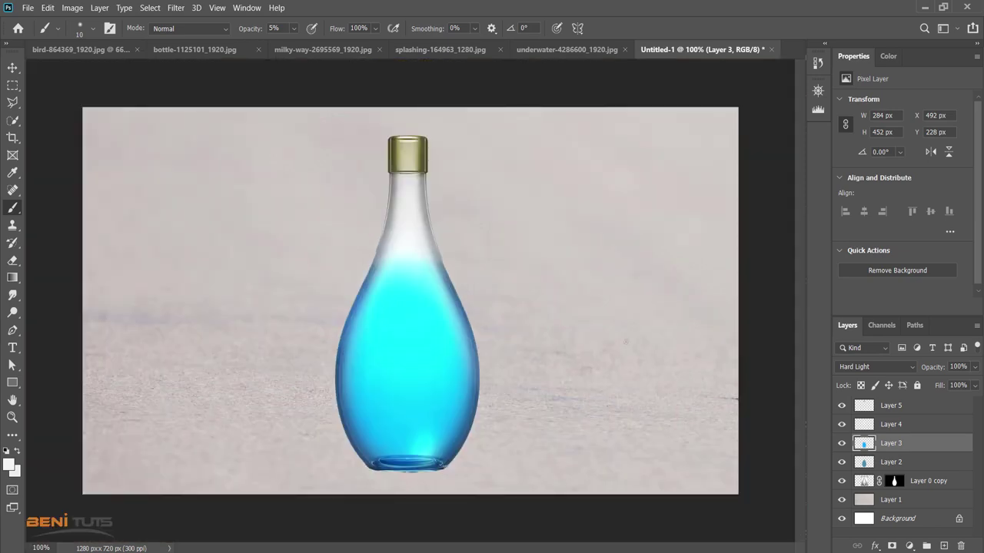
{"action": "left_click", "coordinate": [12, 68]}
{"action": "left_click", "coordinate": [531, 48]}
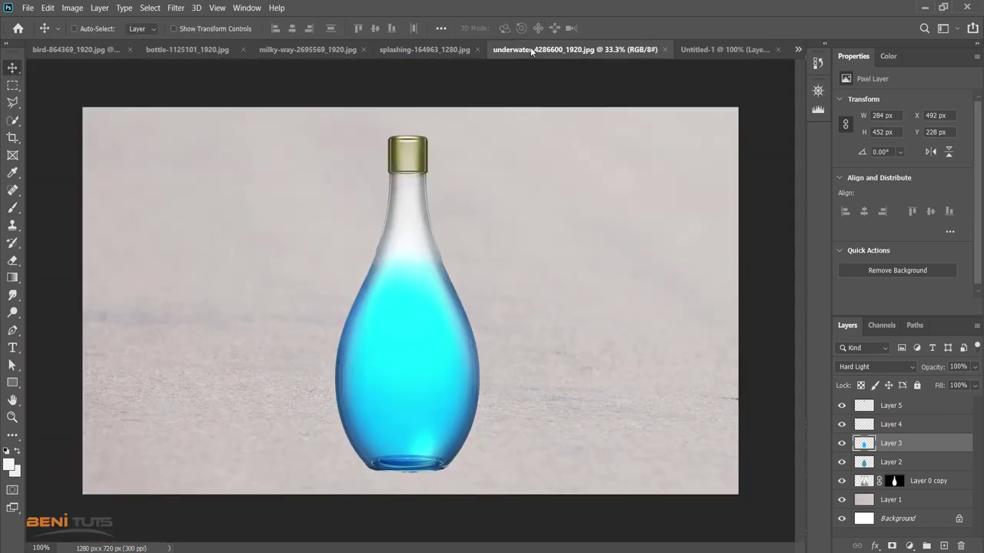
Quick-select the zoomed-in wave crest and mask Layer 0 down to it
{"action": "left_click", "coordinate": [11, 418]}
{"action": "left_click_drag", "start_coordinate": [383, 238], "coordinate": [429, 327]}
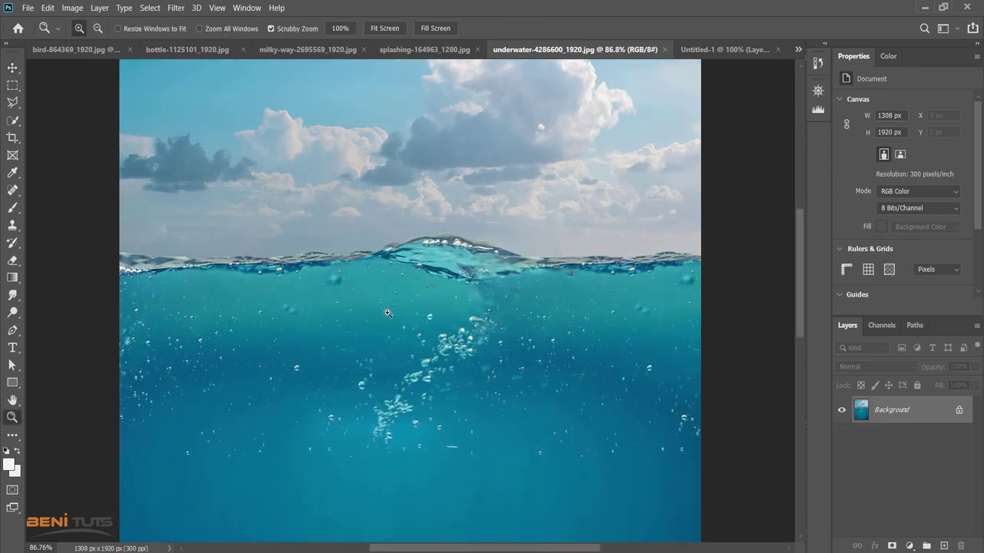
{"action": "left_click", "coordinate": [14, 123]}
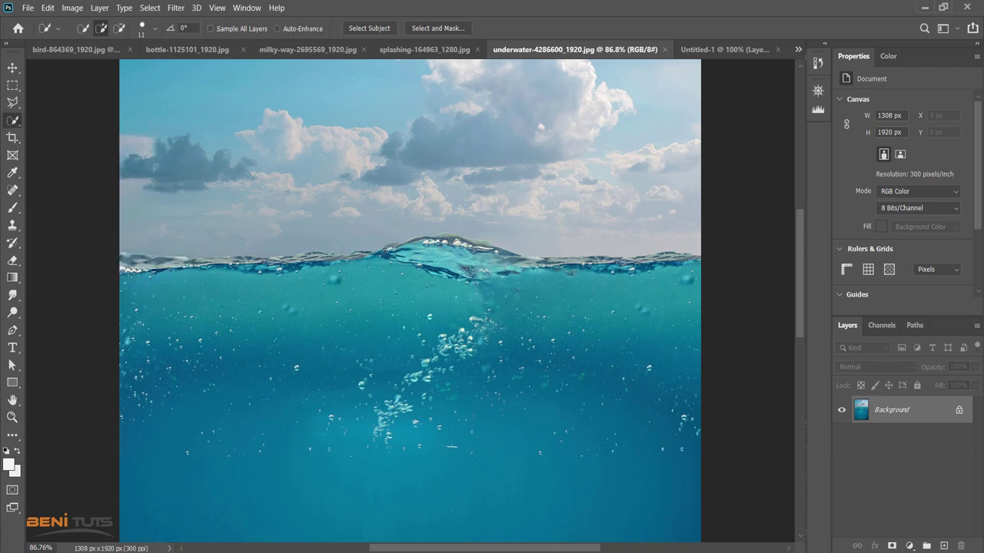
{"action": "left_click_drag", "start_coordinate": [385, 251], "coordinate": [513, 270]}
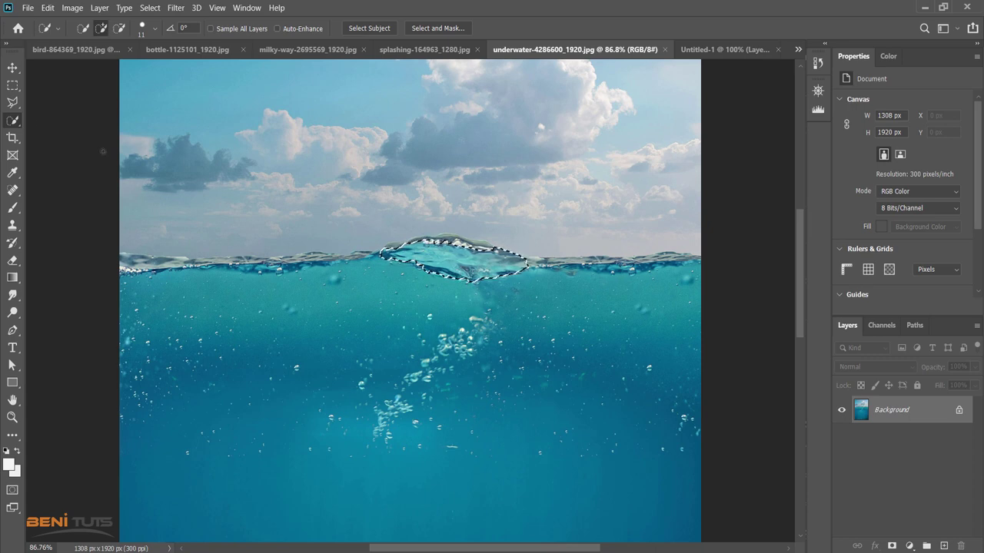
{"action": "left_click", "coordinate": [13, 68]}
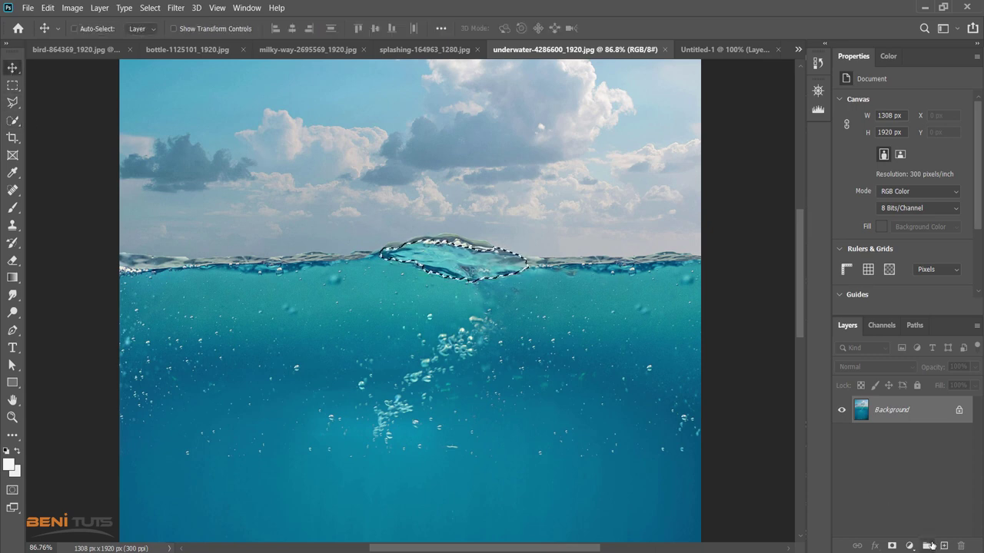
{"action": "left_click", "coordinate": [893, 547]}
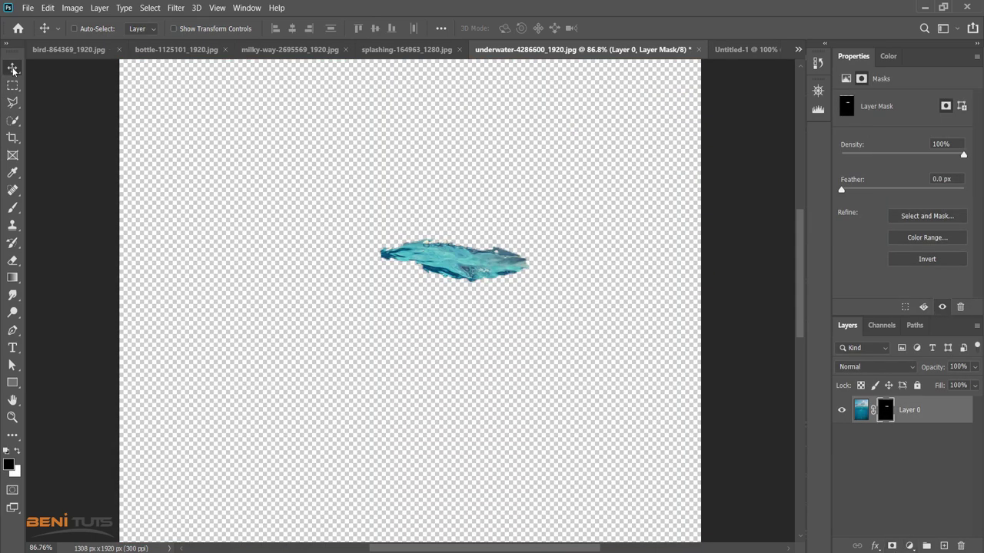
Drag the masked wave crest into Untitled-1 and place it on the bottle's shoulder
{"action": "mouse_move", "coordinate": [469, 248]}
{"action": "left_mouse_down"}
{"action": "mouse_move", "coordinate": [586, 187]}
{"action": "mouse_move", "coordinate": [734, 56]}
{"action": "left_mouse_up"}
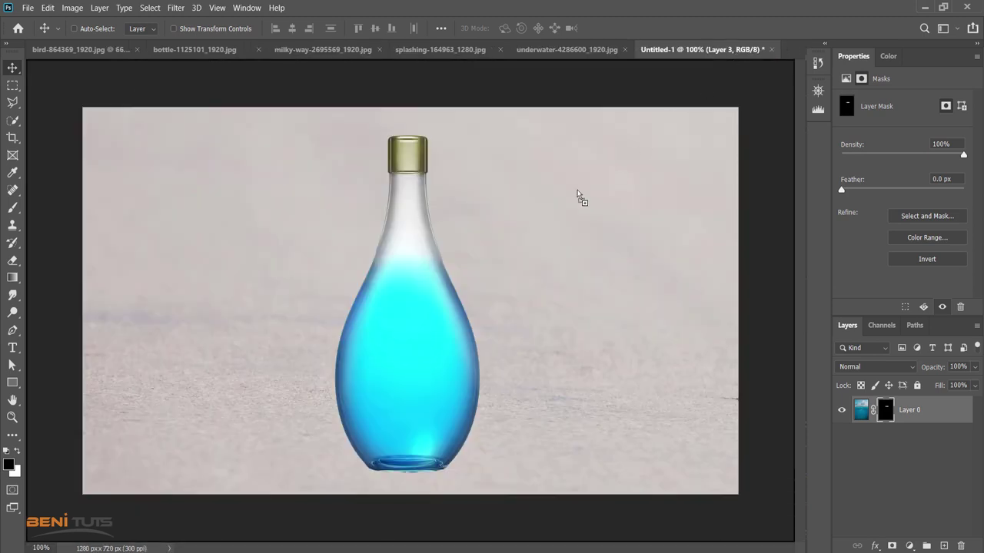
{"action": "left_click_drag", "start_coordinate": [733, 56], "coordinate": [415, 266]}
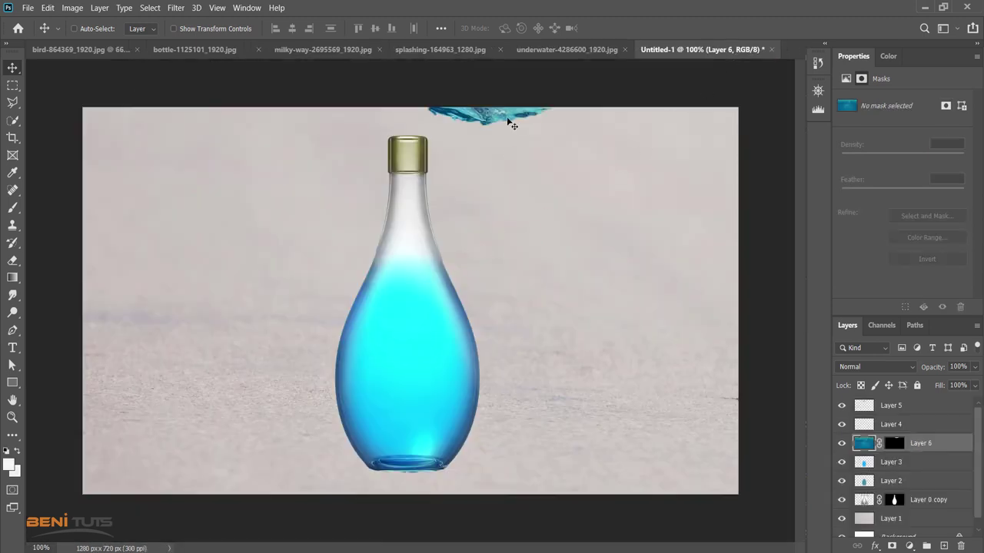
{"action": "left_click_drag", "start_coordinate": [507, 121], "coordinate": [433, 268]}
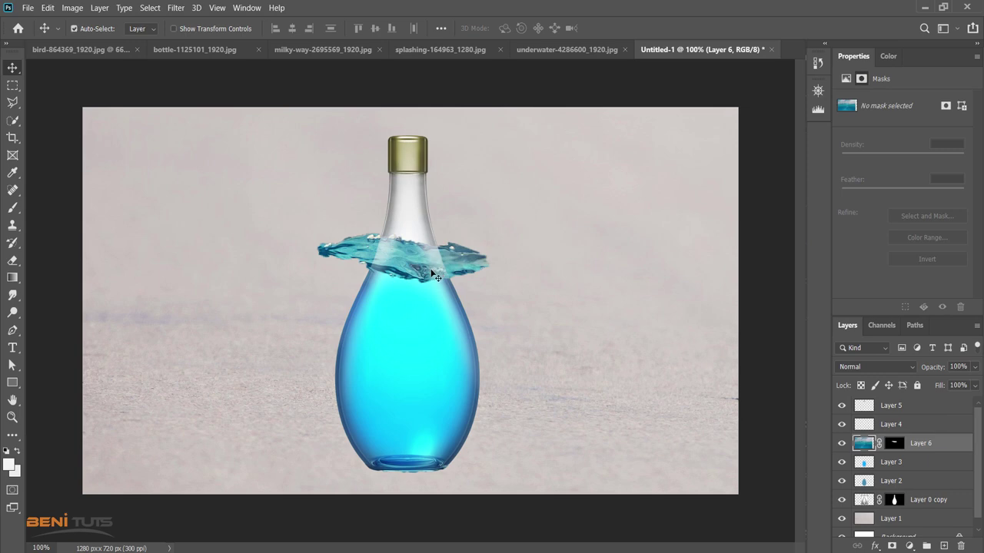
{"action": "key", "text": "ctrl+minus"}
{"action": "key", "text": "ctrl+minus"}
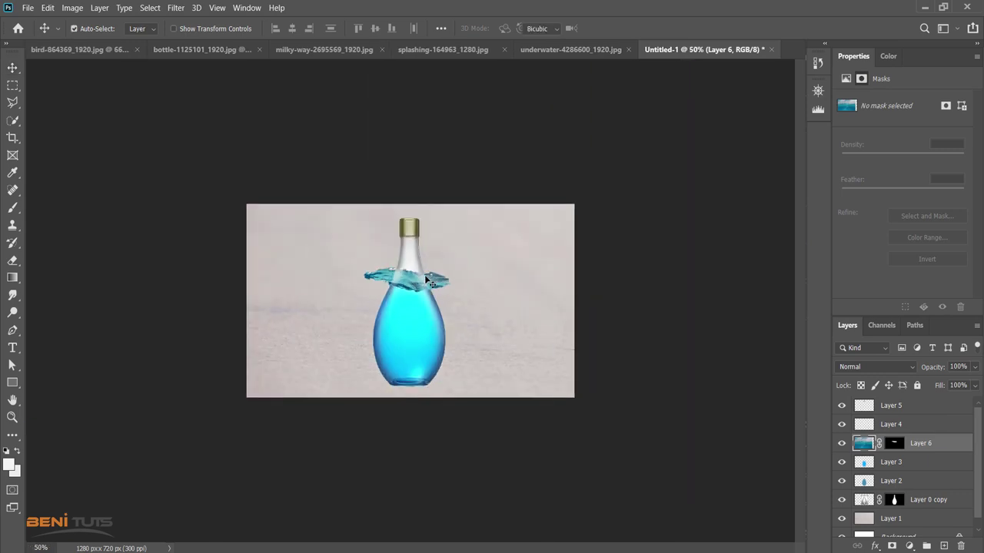
Scale the wave to 48%, nudge it onto the water line, and move Layer 6 to the top
{"action": "key", "text": "ctrl+t"}
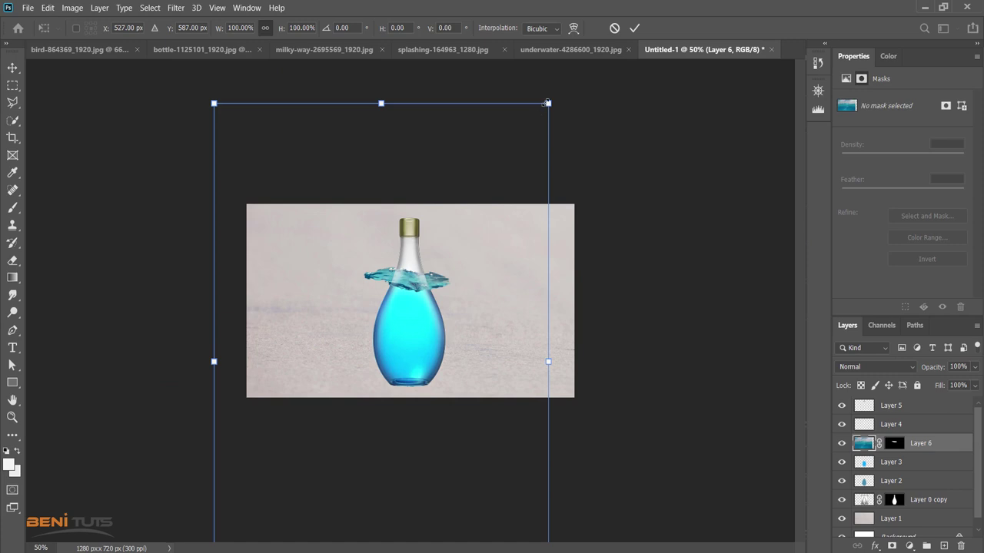
{"action": "mouse_move", "coordinate": [546, 102]}
{"action": "left_mouse_down"}
{"action": "mouse_move", "coordinate": [373, 371]}
{"action": "mouse_move", "coordinate": [457, 224]}
{"action": "mouse_move", "coordinate": [449, 209]}
{"action": "left_mouse_up"}
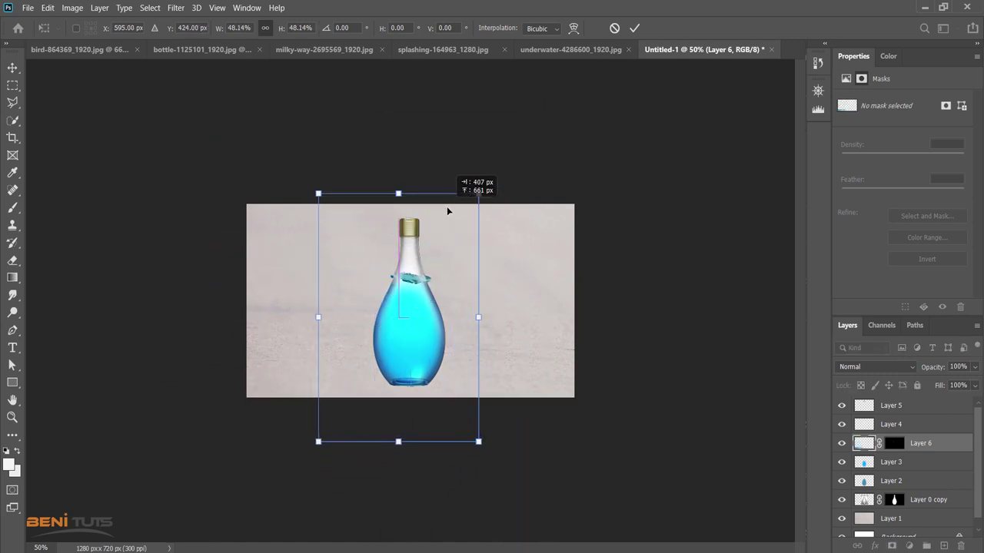
{"action": "left_click", "coordinate": [633, 28]}
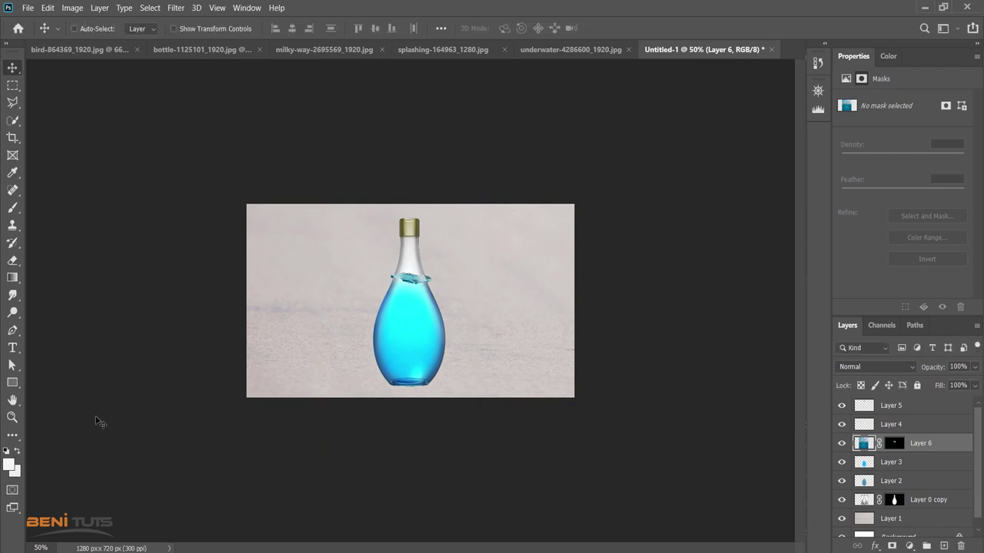
{"action": "left_click", "coordinate": [12, 417]}
{"action": "left_click_drag", "start_coordinate": [403, 273], "coordinate": [450, 402]}
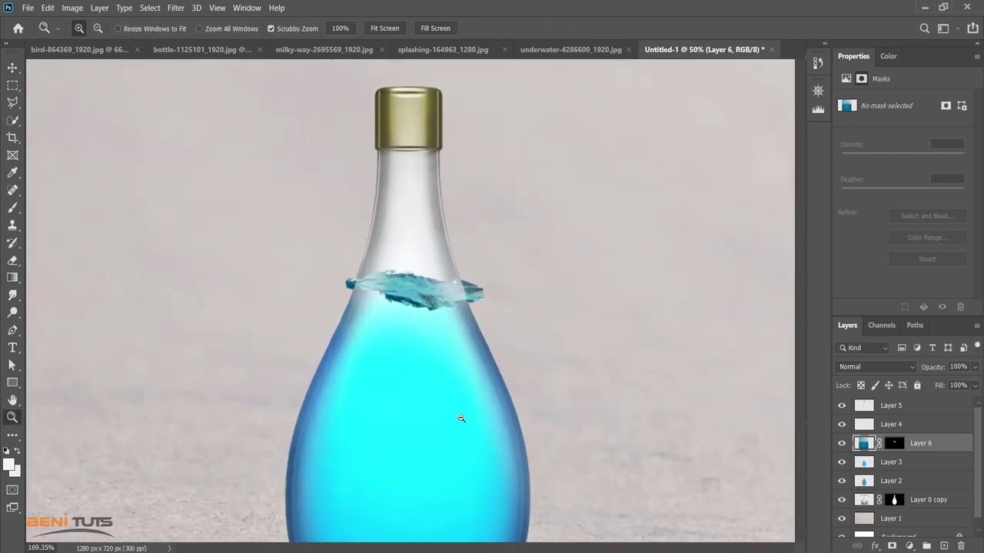
{"action": "left_click", "coordinate": [12, 67]}
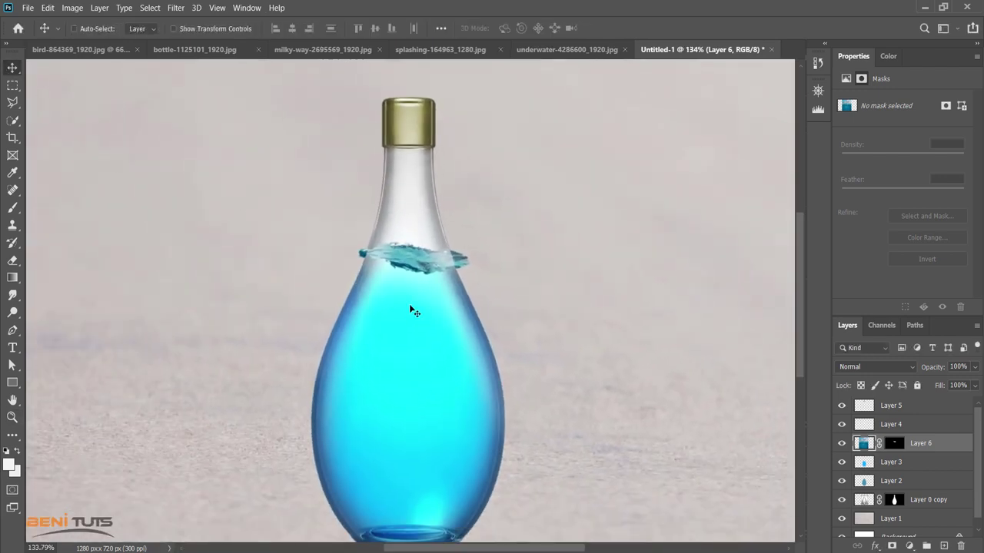
{"action": "left_click_drag", "start_coordinate": [432, 274], "coordinate": [419, 278]}
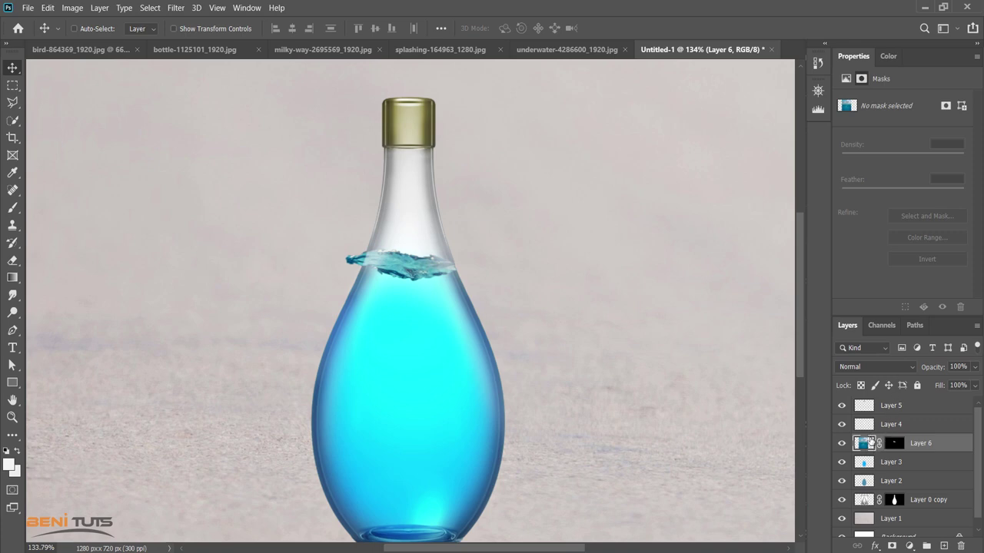
{"action": "left_click_drag", "start_coordinate": [870, 431], "coordinate": [870, 404]}
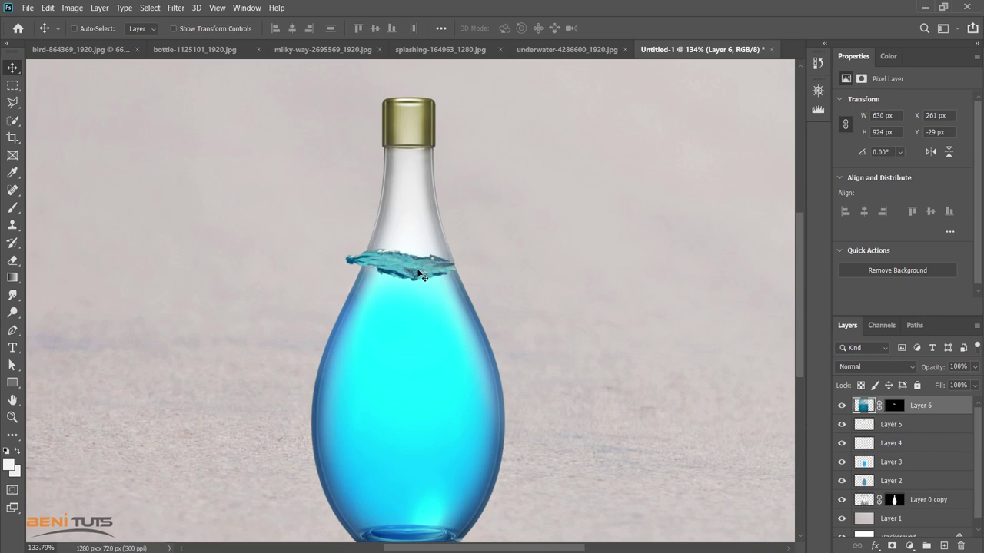
Rotate the wave crest on Layer 6 about 2.5° clockwise
{"action": "key", "text": "ctrl+t"}
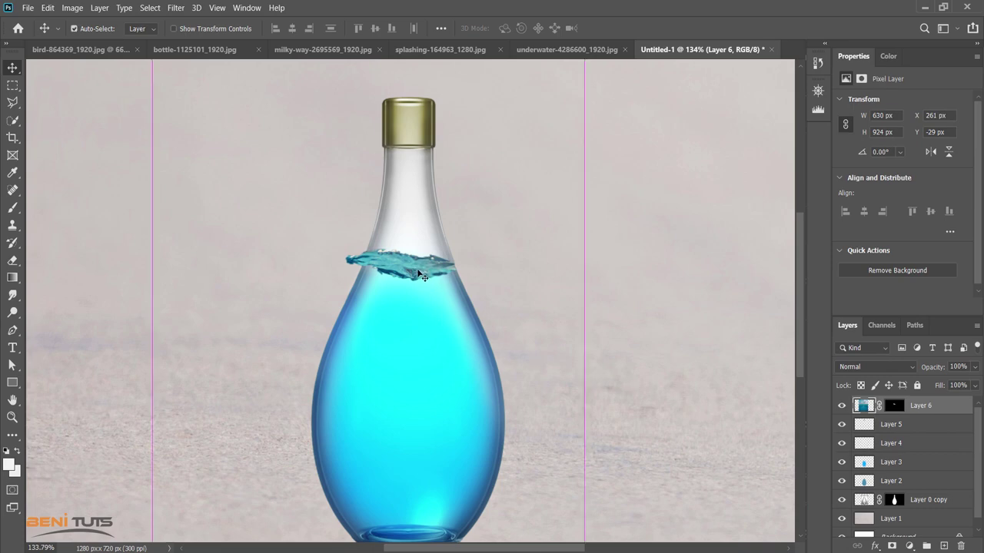
{"action": "scroll", "coordinate": [676, 386], "scroll_direction": "down", "scroll_amount": 1}
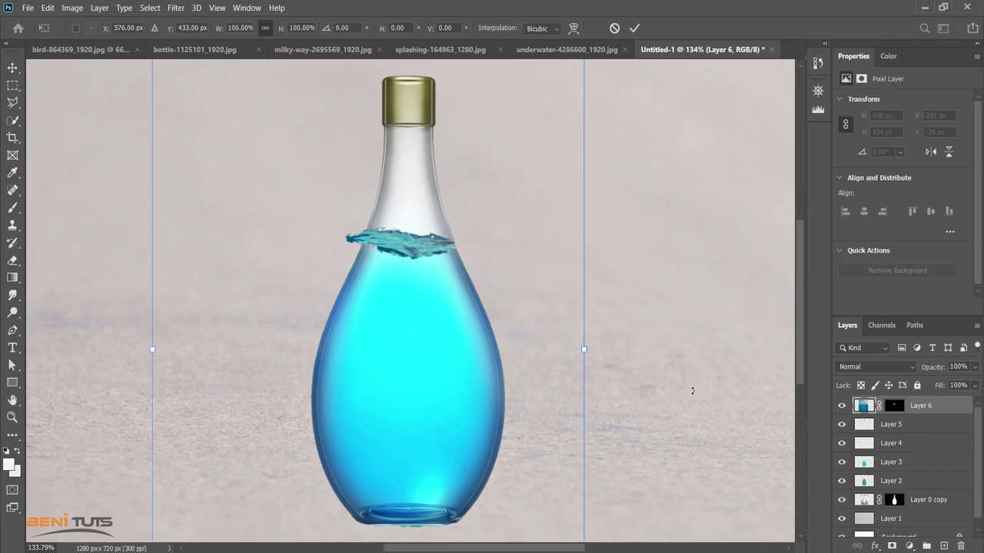
{"action": "key", "text": "ctrl+minus"}
{"action": "key", "text": "ctrl+minus"}
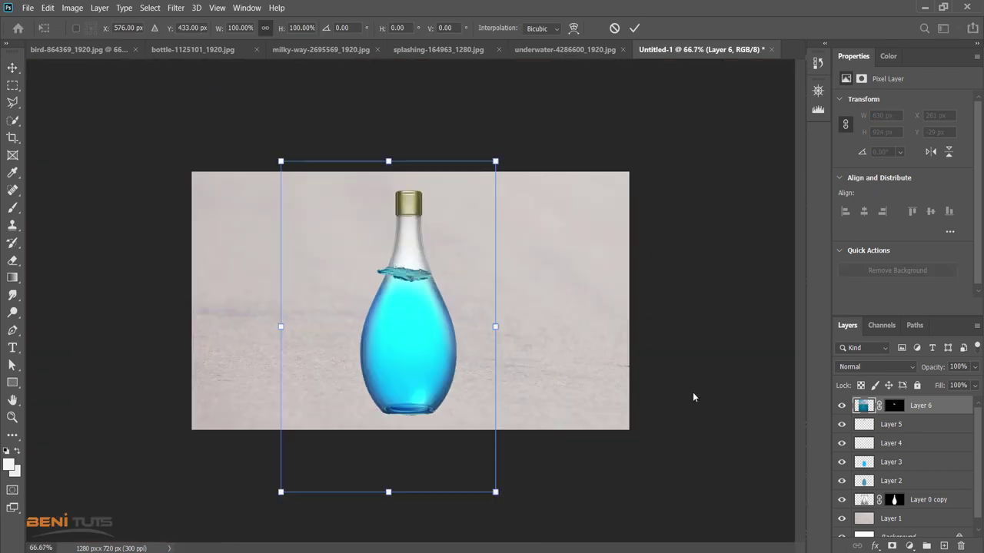
{"action": "left_click_drag", "start_coordinate": [511, 163], "coordinate": [517, 171]}
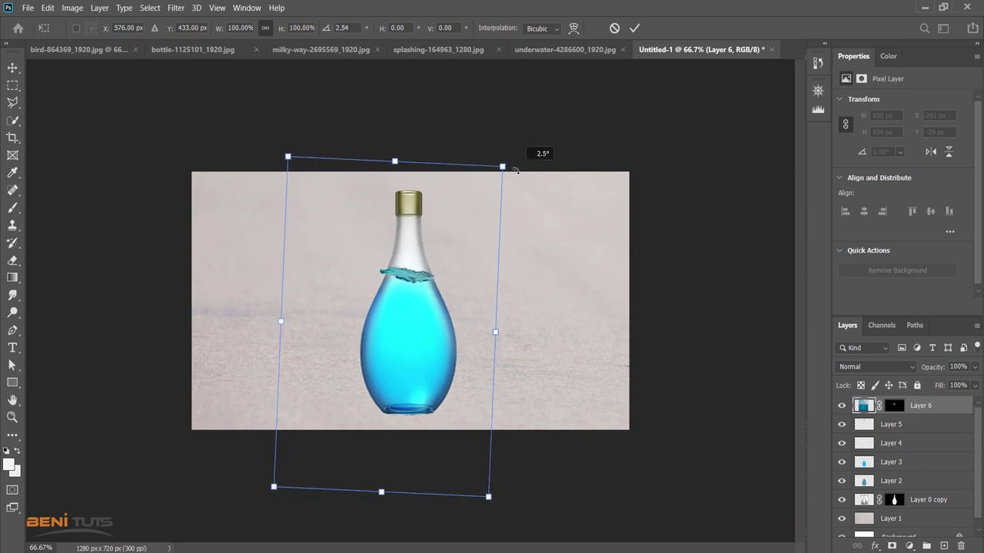
{"action": "left_click", "coordinate": [635, 29]}
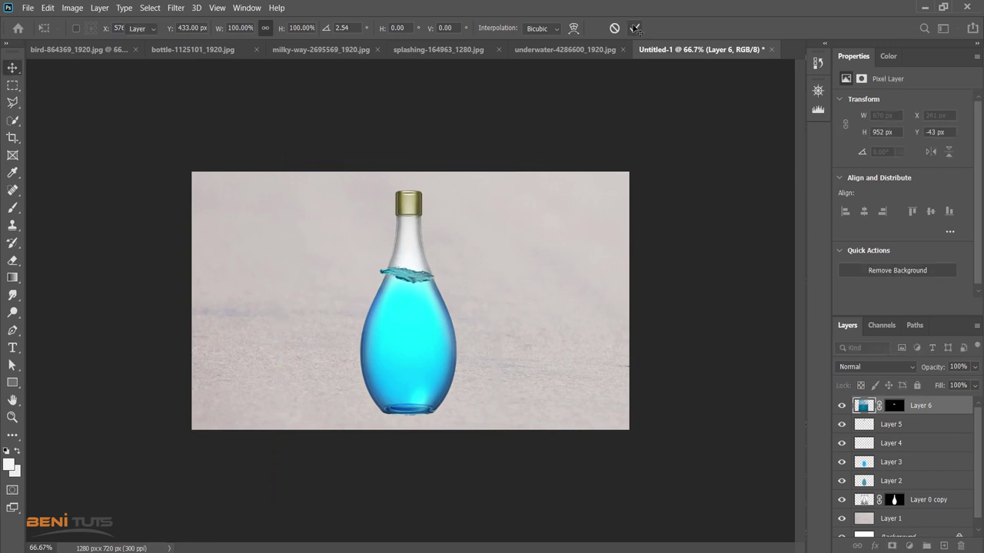
Zoom in on the splash and target Layer 6's mask with the Brush tool
{"action": "left_click", "coordinate": [11, 417]}
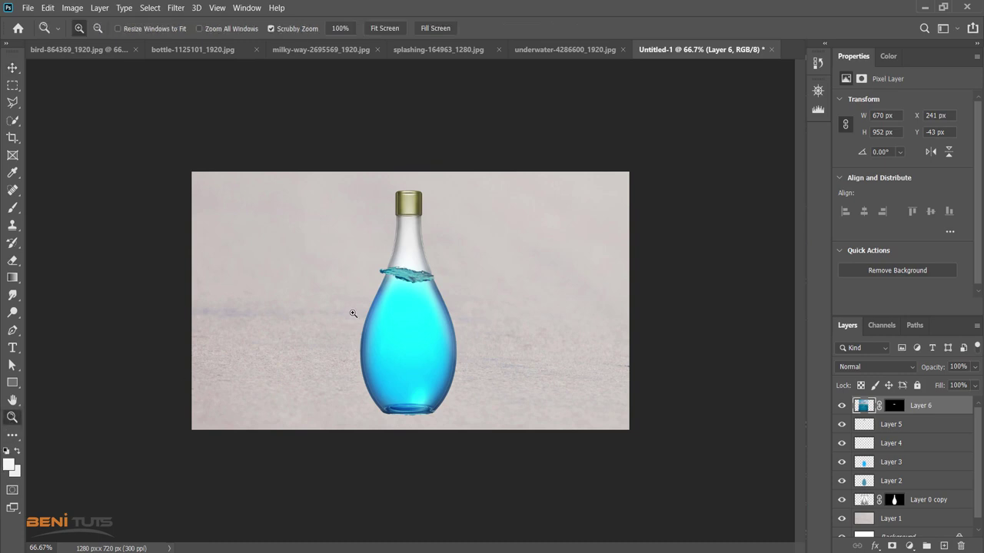
{"action": "mouse_move", "coordinate": [401, 273]}
{"action": "left_mouse_down"}
{"action": "mouse_move", "coordinate": [439, 421]}
{"action": "mouse_move", "coordinate": [461, 422]}
{"action": "left_mouse_up"}
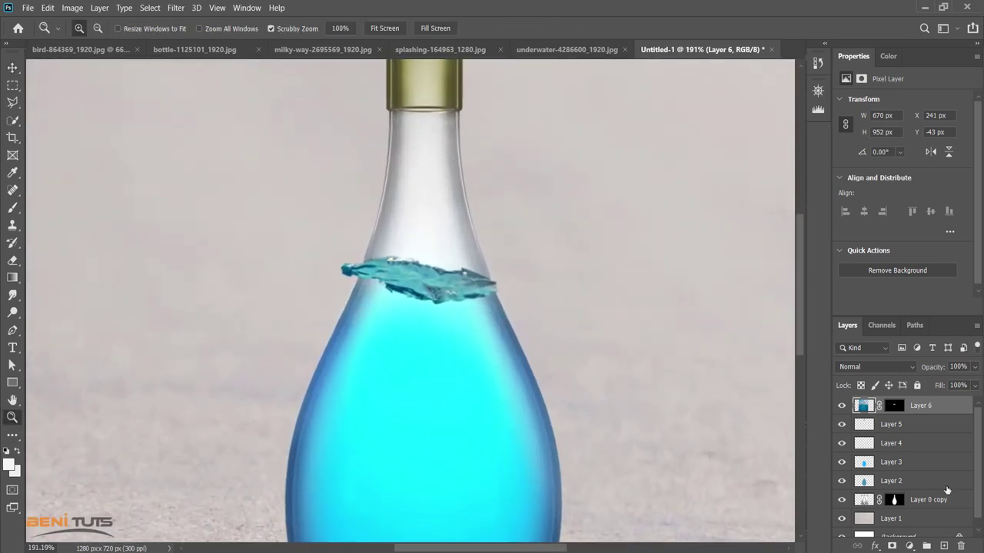
{"action": "left_click", "coordinate": [895, 406]}
{"action": "left_click", "coordinate": [11, 208]}
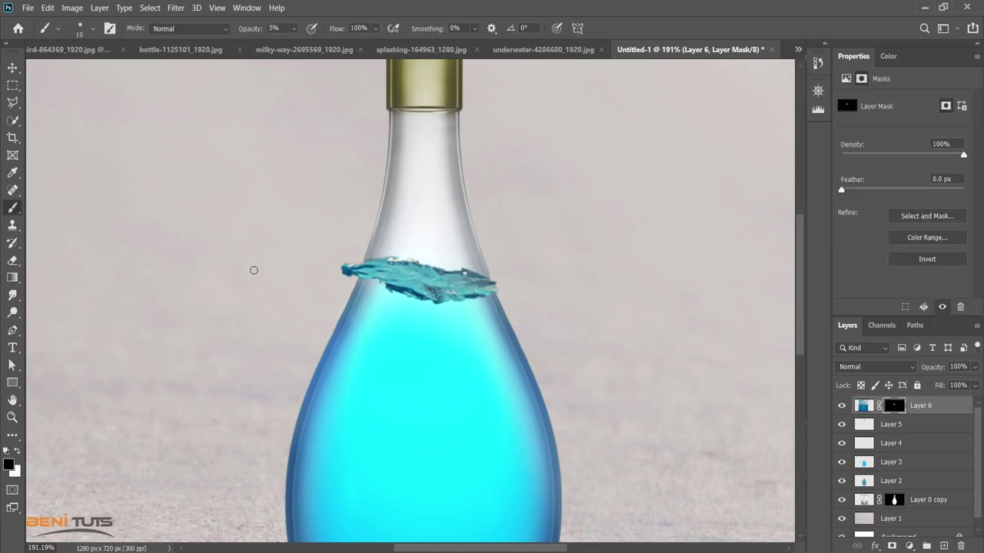
Choose a Hard Round brush at 100% opacity
{"action": "right_click", "coordinate": [253, 270]}
{"action": "left_click", "coordinate": [425, 369]}
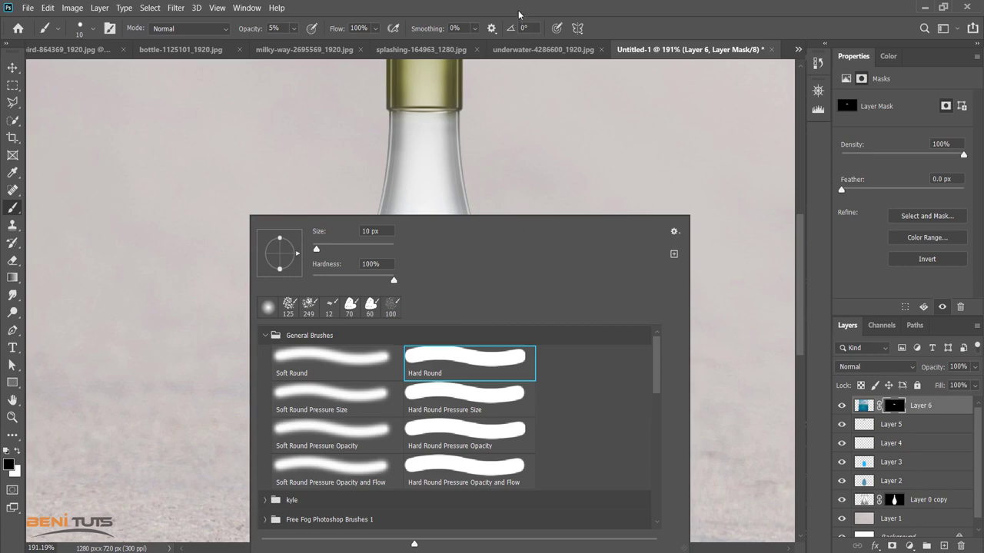
{"action": "left_click", "coordinate": [485, 8]}
{"action": "left_click", "coordinate": [294, 30]}
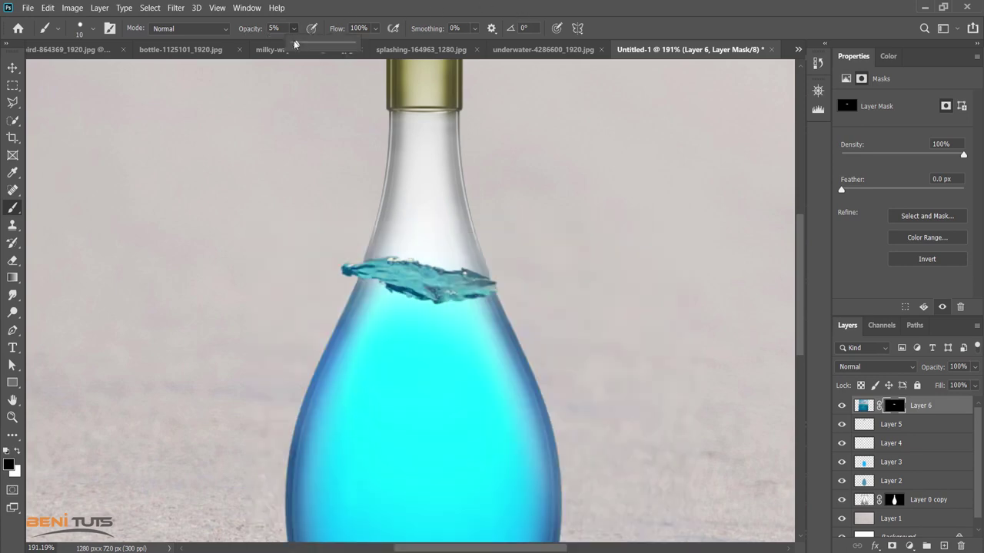
{"action": "left_click_drag", "start_coordinate": [295, 43], "coordinate": [358, 44]}
Mask out the splash's left and right tips poking past the glass
{"action": "mouse_move", "coordinate": [349, 265]}
{"action": "left_mouse_down"}
{"action": "mouse_move", "coordinate": [342, 280]}
{"action": "mouse_move", "coordinate": [352, 274]}
{"action": "left_mouse_up"}
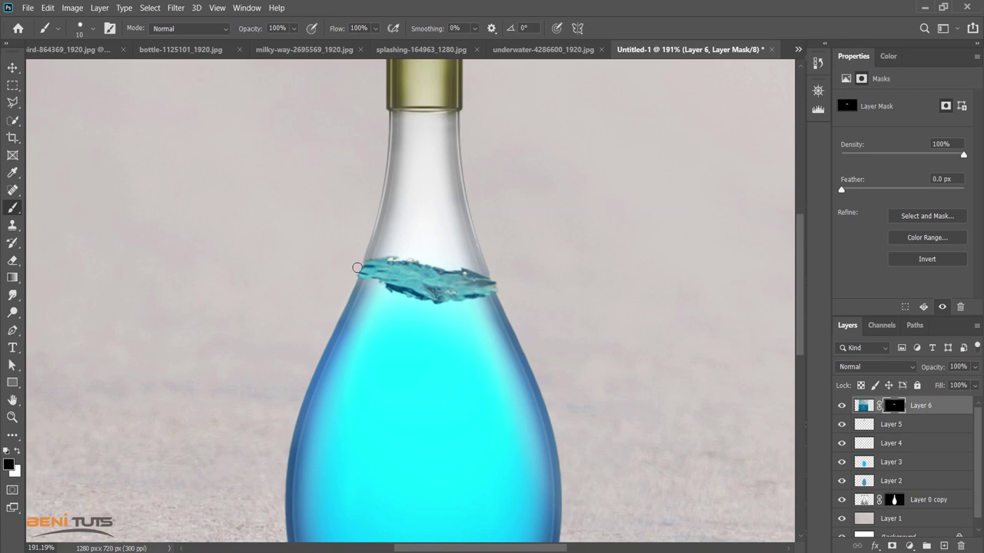
{"action": "mouse_move", "coordinate": [364, 262]}
{"action": "left_mouse_down"}
{"action": "mouse_move", "coordinate": [359, 277]}
{"action": "mouse_move", "coordinate": [371, 254]}
{"action": "left_mouse_up"}
{"action": "left_click_drag", "start_coordinate": [500, 272], "coordinate": [495, 292]}
{"action": "left_click", "coordinate": [864, 408]}
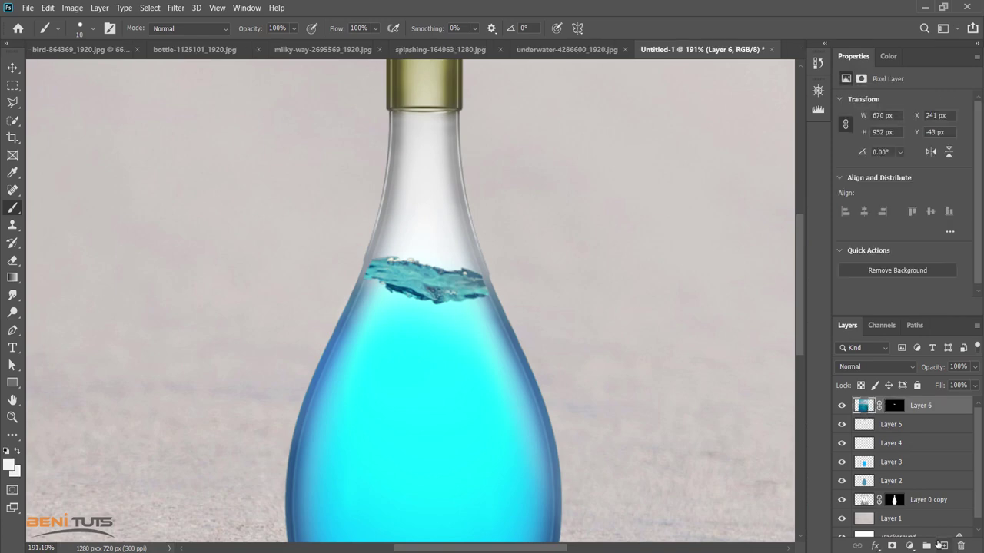
On Layer 6's mask, soften the splash's lower edge with a Soft Round brush at 34%
{"action": "left_click", "coordinate": [893, 406]}
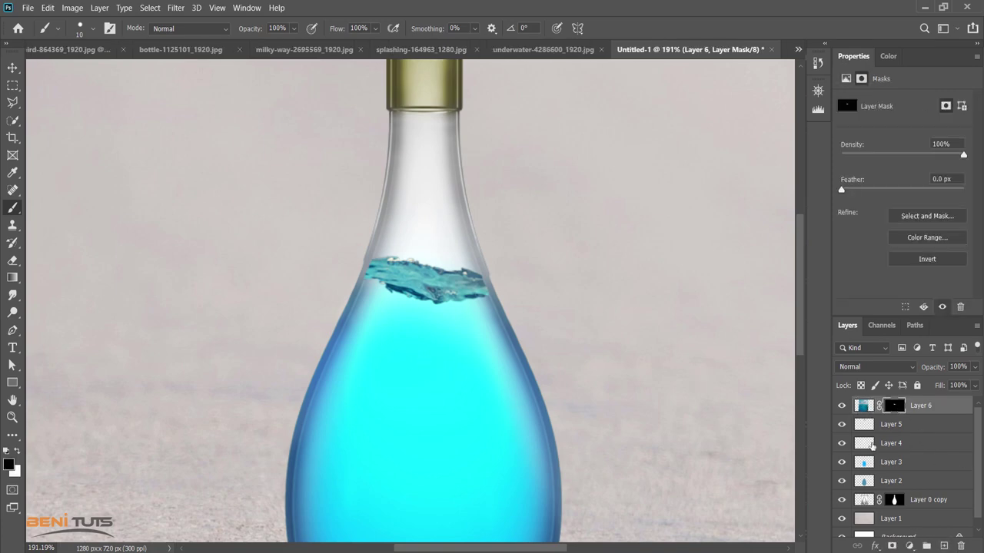
{"action": "right_click", "coordinate": [728, 317]}
{"action": "left_click", "coordinate": [655, 360]}
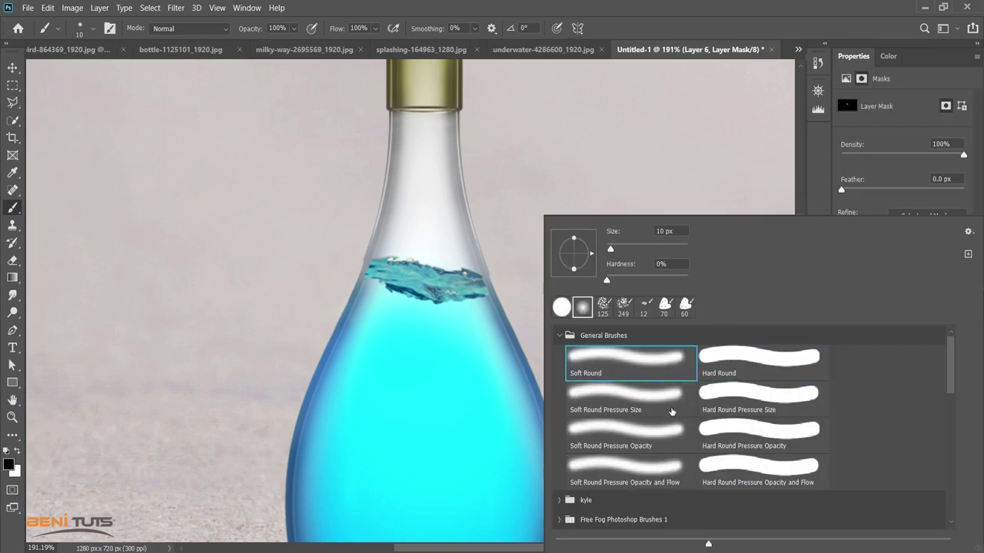
{"action": "left_click", "coordinate": [705, 4]}
{"action": "left_click", "coordinate": [294, 29]}
{"action": "left_click", "coordinate": [269, 44]}
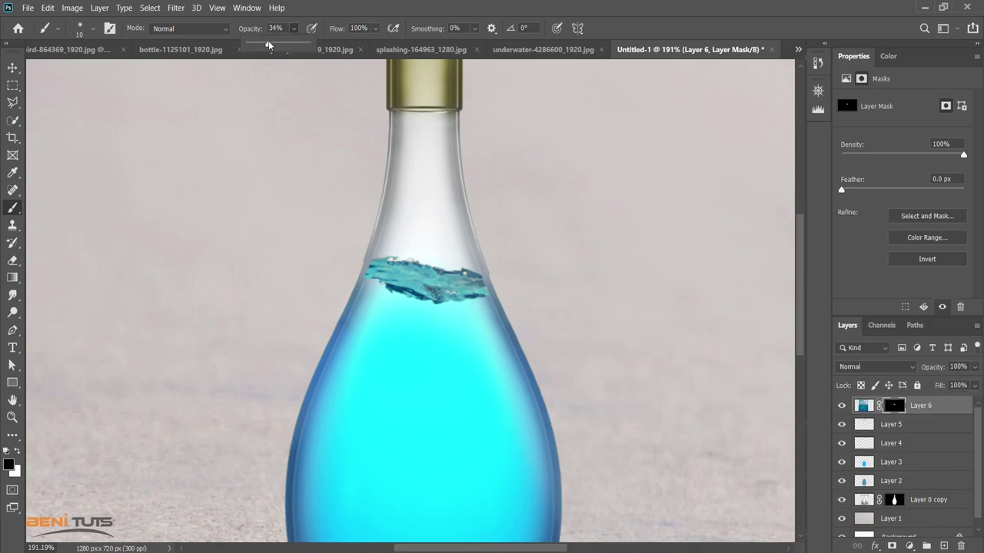
{"action": "left_click", "coordinate": [435, 302]}
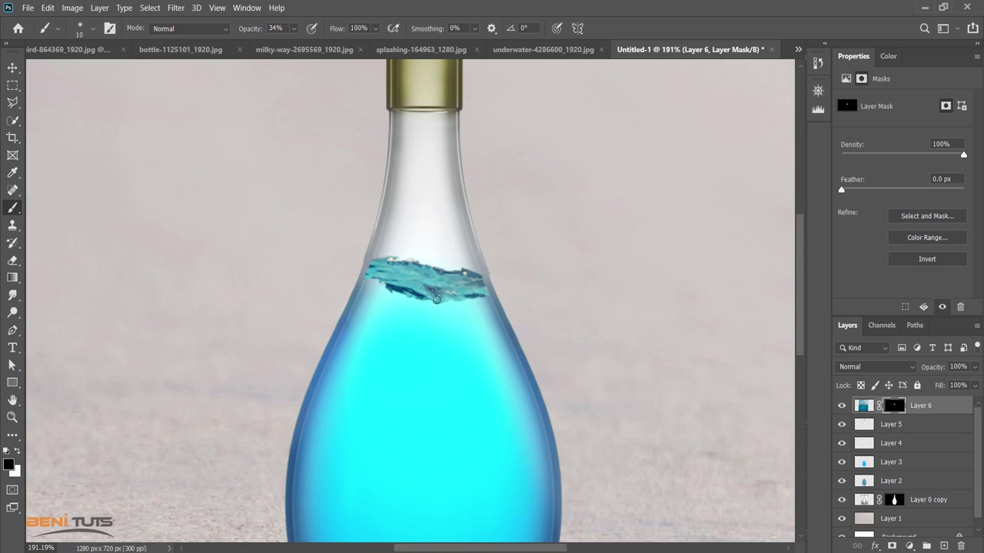
{"action": "mouse_move", "coordinate": [437, 300]}
{"action": "left_mouse_down"}
{"action": "mouse_move", "coordinate": [484, 297]}
{"action": "mouse_move", "coordinate": [410, 299]}
{"action": "mouse_move", "coordinate": [371, 284]}
{"action": "mouse_move", "coordinate": [426, 302]}
{"action": "mouse_move", "coordinate": [393, 293]}
{"action": "left_mouse_up"}
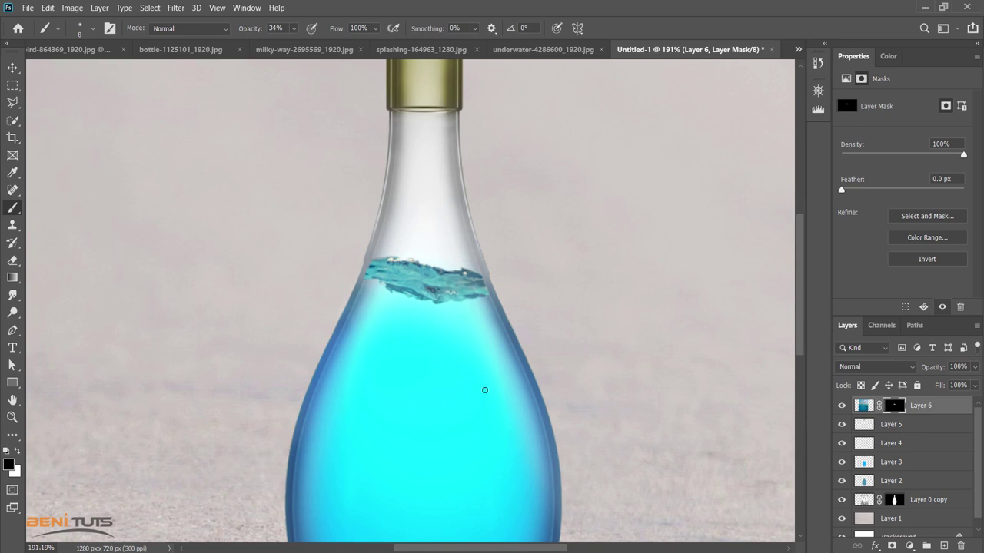
Raise brush opacity to 47% and keep blending the splash's underside into the water
{"action": "left_click", "coordinate": [293, 29]}
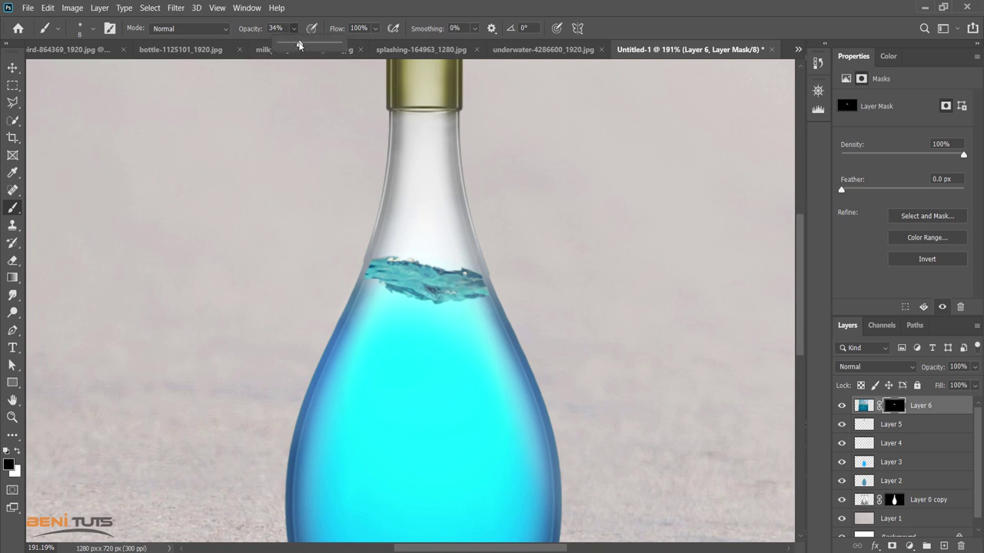
{"action": "left_click_drag", "start_coordinate": [299, 44], "coordinate": [307, 45]}
{"action": "left_click", "coordinate": [416, 303]}
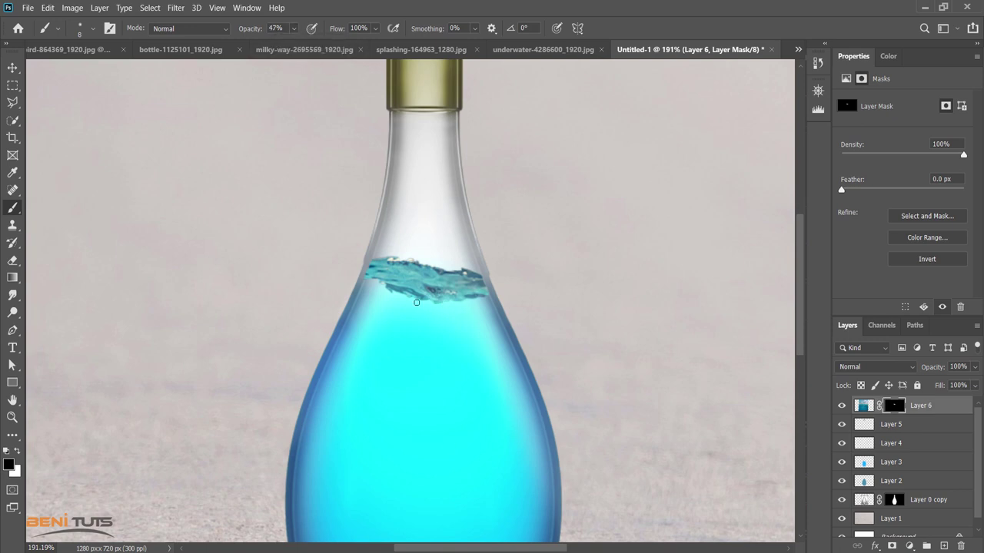
{"action": "mouse_move", "coordinate": [432, 303]}
{"action": "left_mouse_down"}
{"action": "mouse_move", "coordinate": [408, 300]}
{"action": "mouse_move", "coordinate": [476, 297]}
{"action": "left_mouse_up"}
{"action": "left_click_drag", "start_coordinate": [411, 300], "coordinate": [384, 289]}
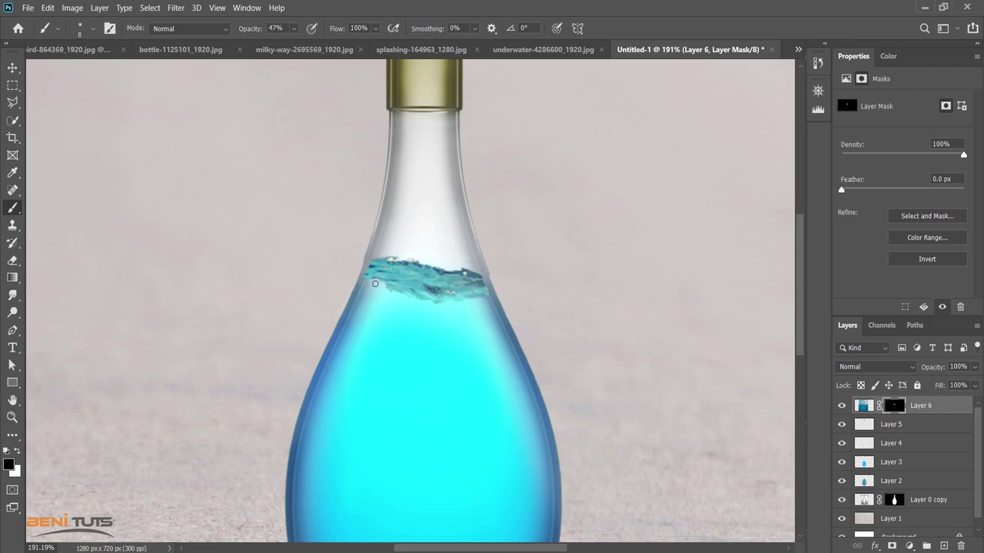
On Layer 3, sample the liquid's cyan with the Eyedropper as the painting colour
{"action": "left_click", "coordinate": [864, 463]}
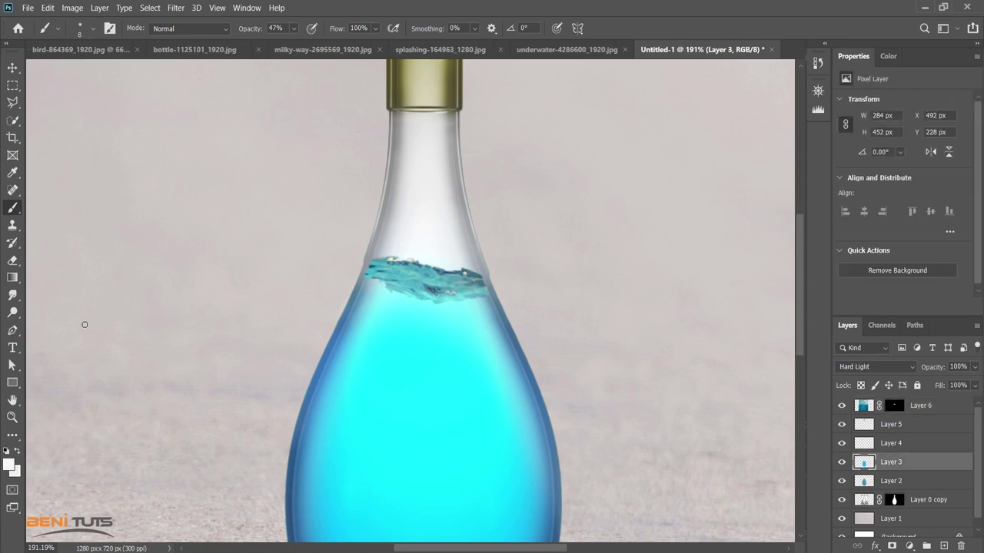
{"action": "left_click", "coordinate": [12, 172]}
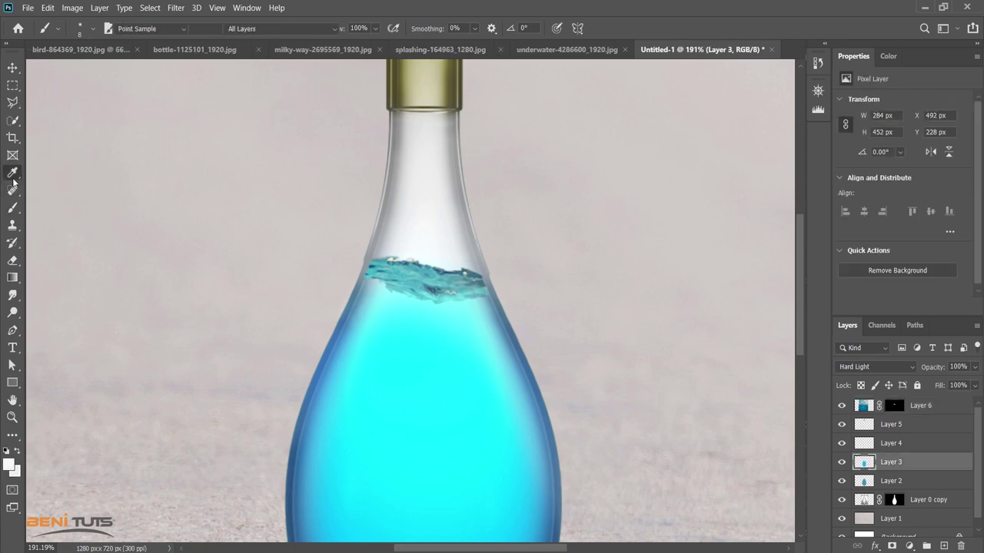
{"action": "left_click", "coordinate": [411, 425], "text": "alt"}
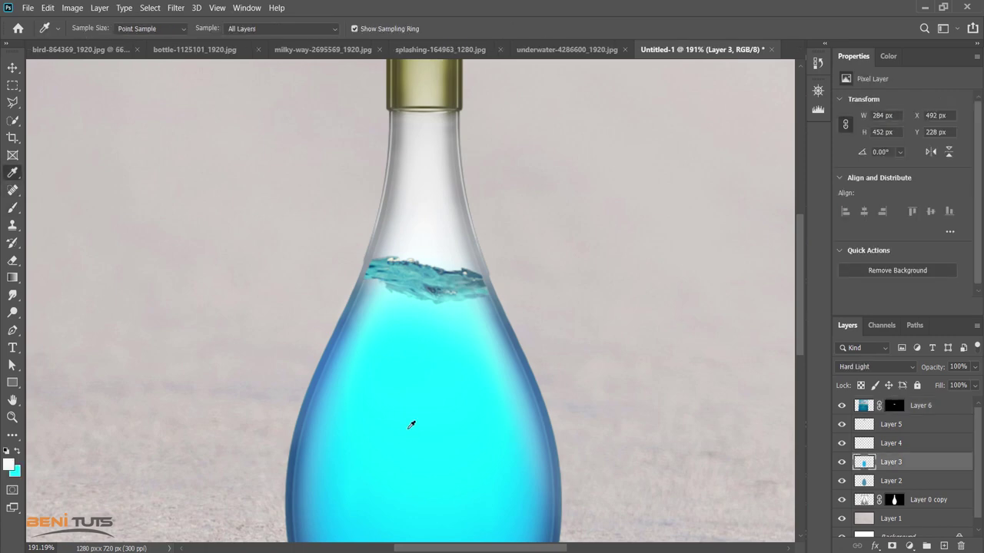
{"action": "left_click", "coordinate": [18, 452]}
{"action": "left_click", "coordinate": [13, 207]}
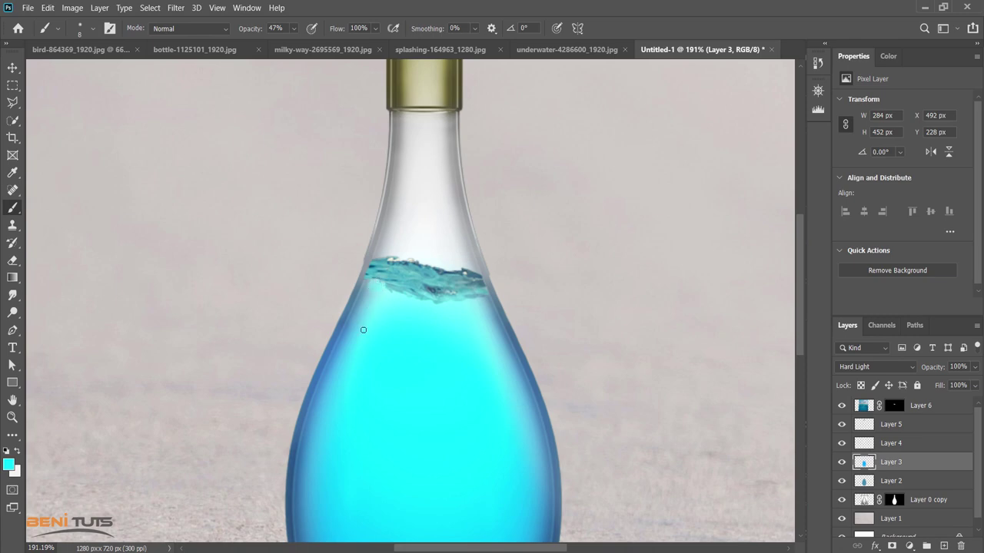
Set the brush to 19% opacity and brush a faint cyan wash over the liquid
{"action": "right_click", "coordinate": [299, 280]}
{"action": "left_click", "coordinate": [543, 145]}
{"action": "key", "text": "ctrl+z"}
{"action": "left_click", "coordinate": [294, 28]}
{"action": "left_click_drag", "start_coordinate": [299, 42], "coordinate": [312, 44]}
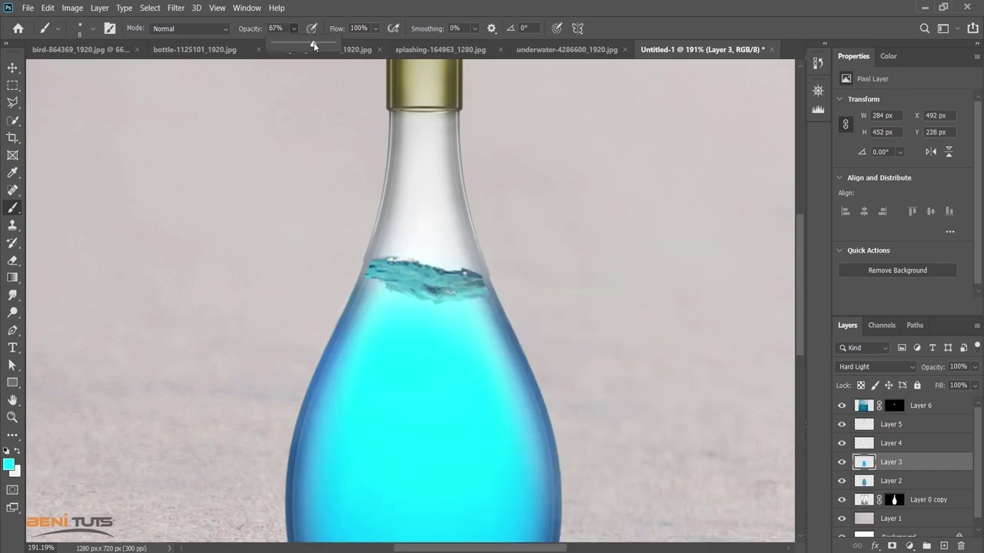
{"action": "left_click", "coordinate": [373, 287]}
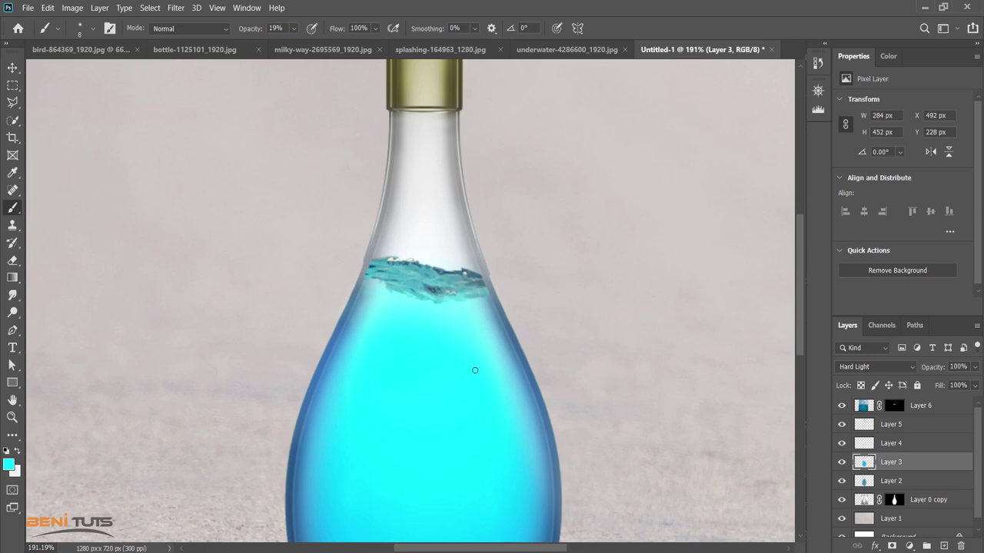
Zoom out to view the whole bottle image
{"action": "scroll", "coordinate": [402, 433], "scroll_direction": "down", "scroll_amount": 1}
{"action": "scroll", "coordinate": [386, 435], "scroll_direction": "down", "scroll_amount": 1}
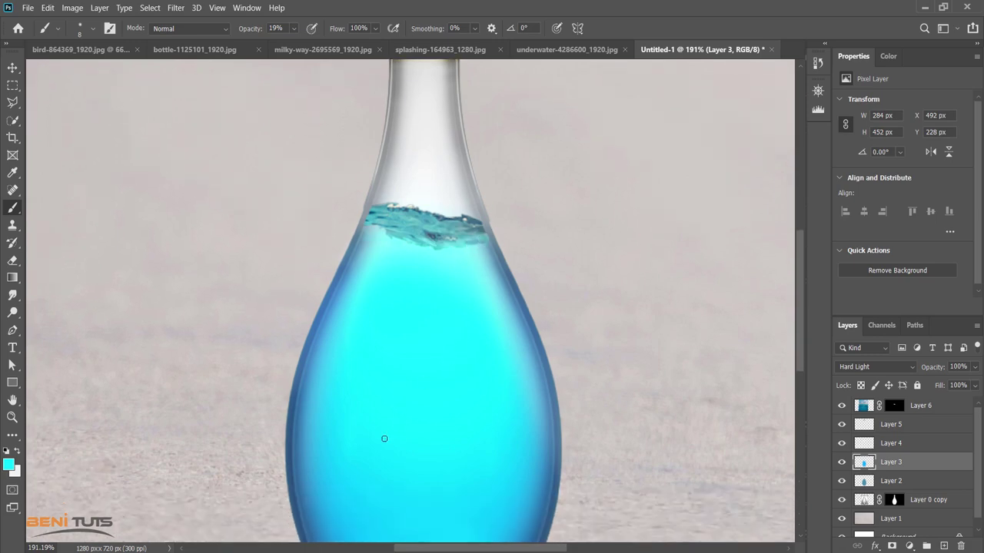
{"action": "left_click", "coordinate": [13, 67]}
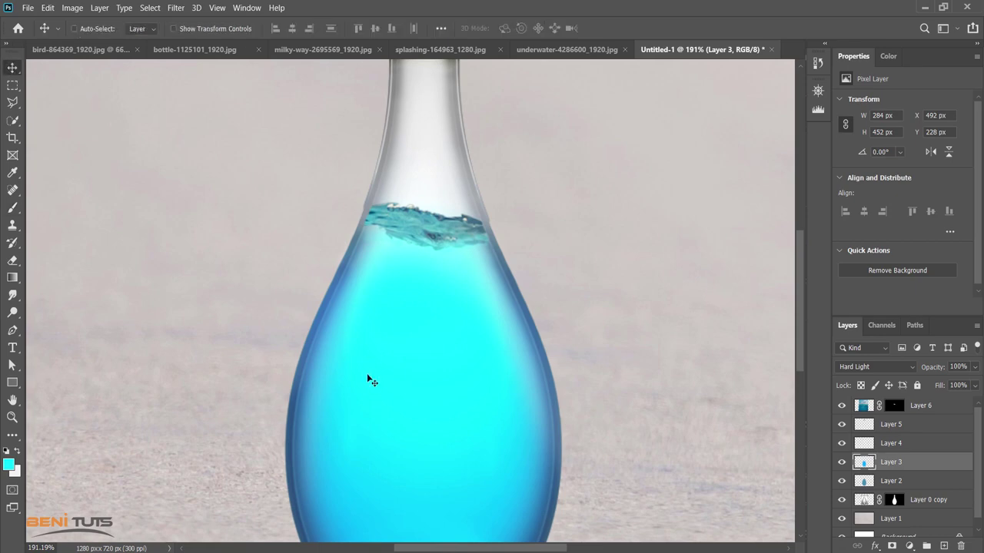
{"action": "key", "text": "ctrl+minus"}
{"action": "key", "text": "ctrl+minus"}
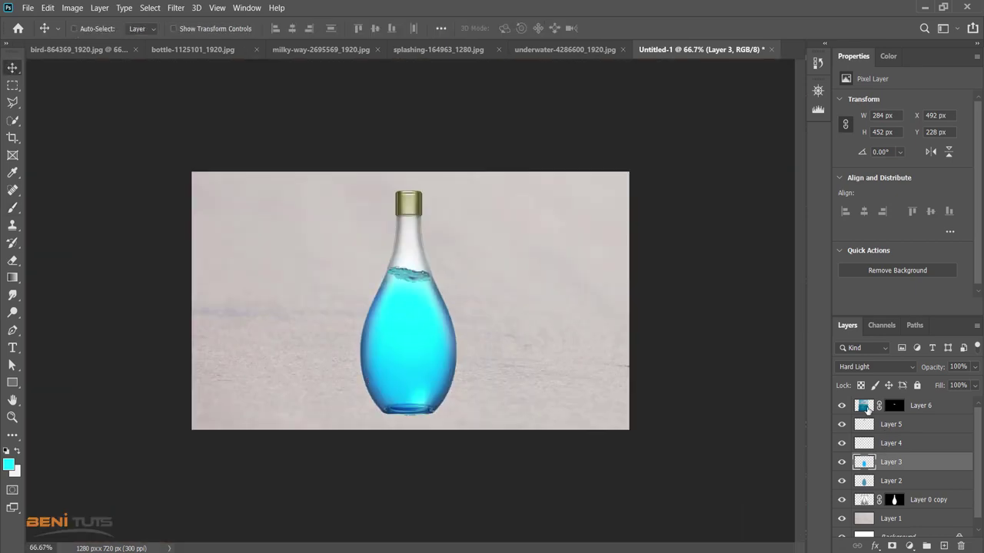
Add a Selective Color adjustment layer clipped to Layer 6
{"action": "left_click", "coordinate": [868, 410]}
{"action": "left_click", "coordinate": [912, 546]}
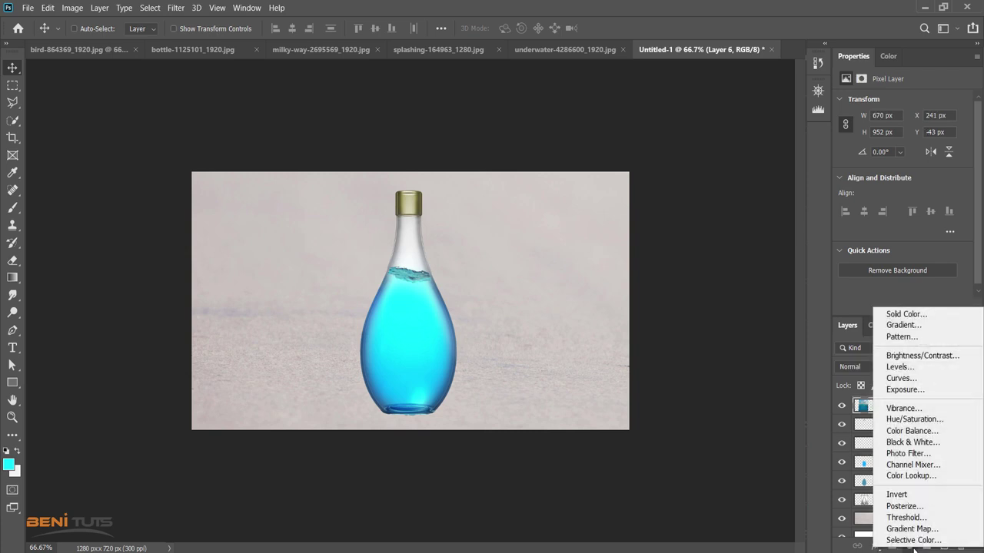
{"action": "left_click", "coordinate": [913, 540]}
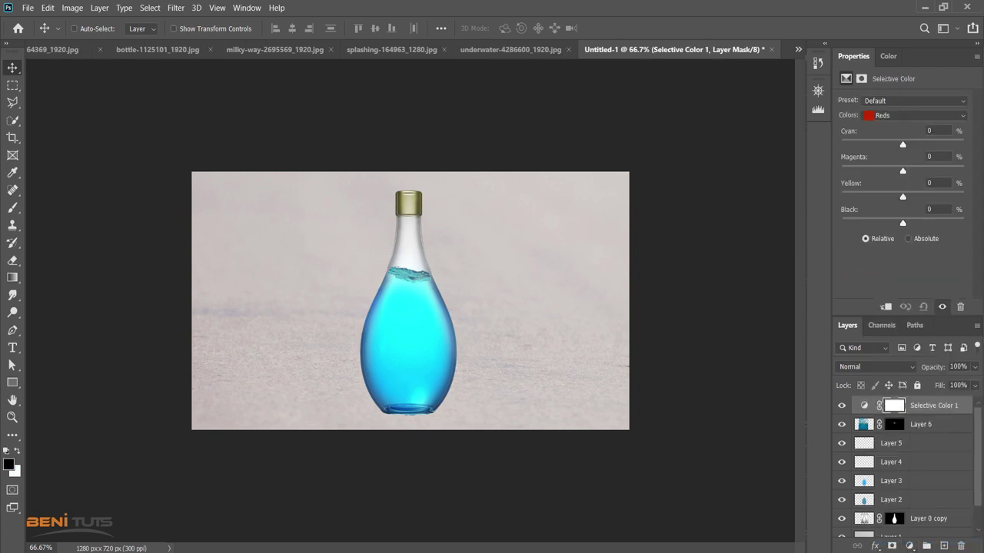
{"action": "left_click", "coordinate": [885, 307]}
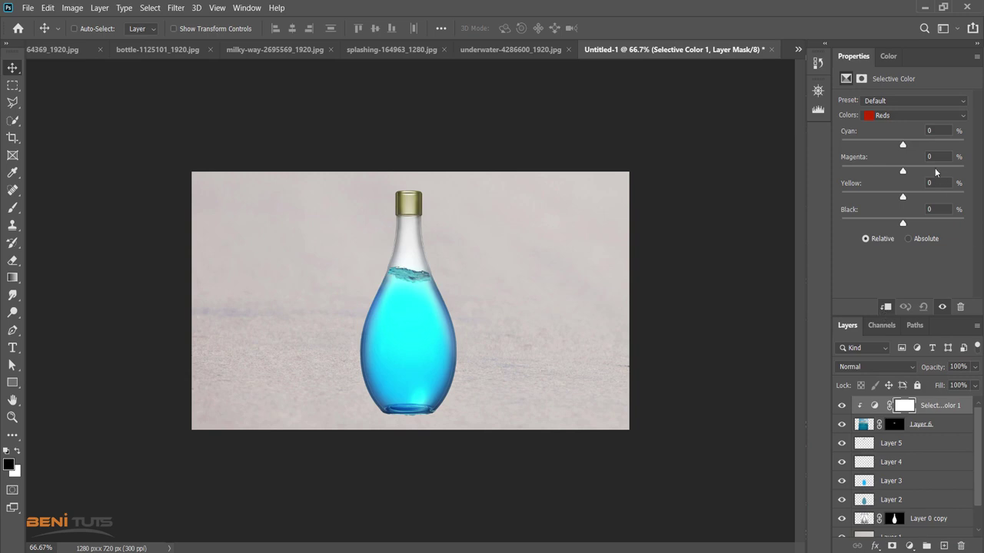
Set the Neutrals range to Cyan +21, Magenta +10, Yellow −11
{"action": "left_click", "coordinate": [916, 117]}
{"action": "left_click", "coordinate": [900, 210]}
{"action": "left_click_drag", "start_coordinate": [903, 146], "coordinate": [906, 146]}
{"action": "mouse_move", "coordinate": [903, 170]}
{"action": "left_mouse_down"}
{"action": "mouse_move", "coordinate": [910, 199]}
{"action": "mouse_move", "coordinate": [895, 200]}
{"action": "left_mouse_up"}
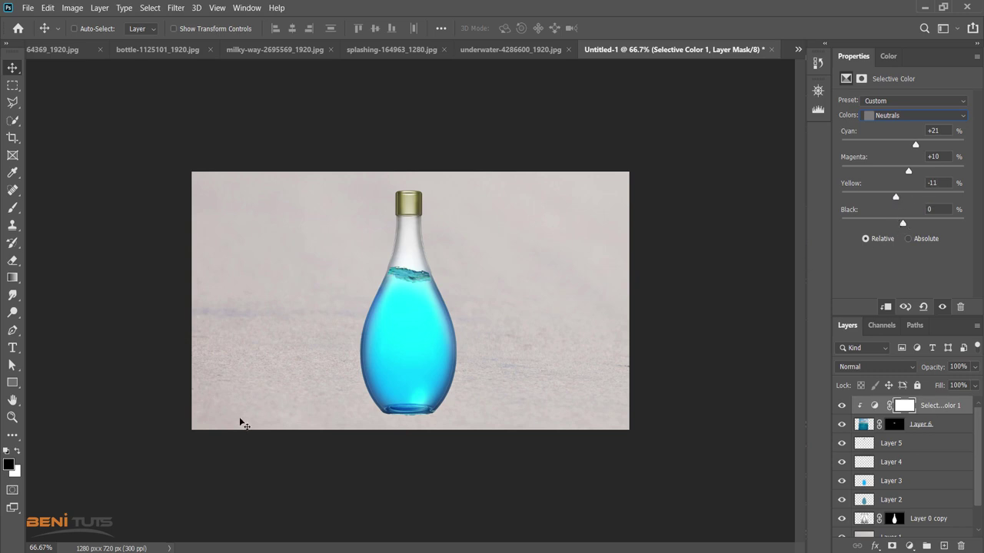
{"action": "left_click", "coordinate": [12, 418]}
{"action": "left_click_drag", "start_coordinate": [411, 302], "coordinate": [470, 346]}
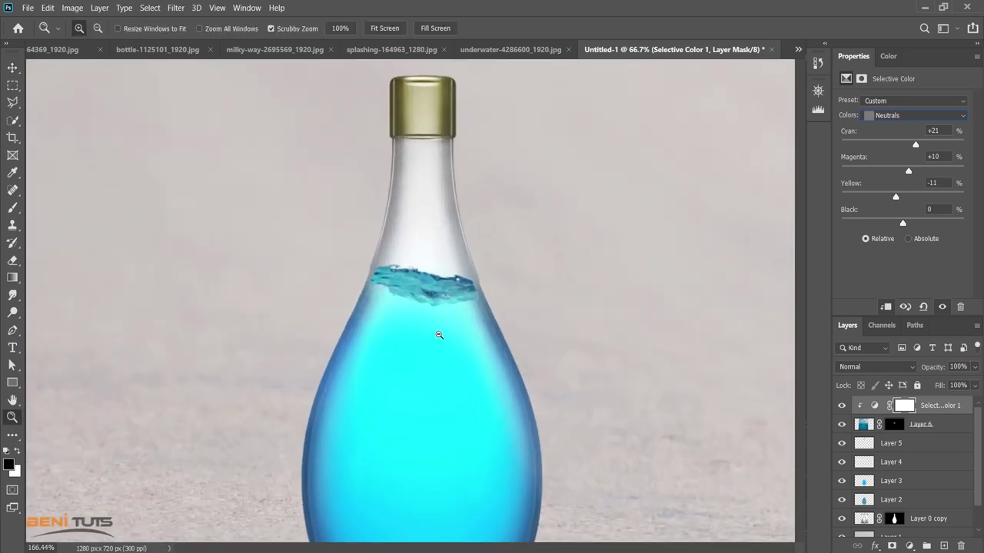
Paint more cyan over the liquid on Layer 3 with the brush enlarged to 20
{"action": "left_click", "coordinate": [874, 481]}
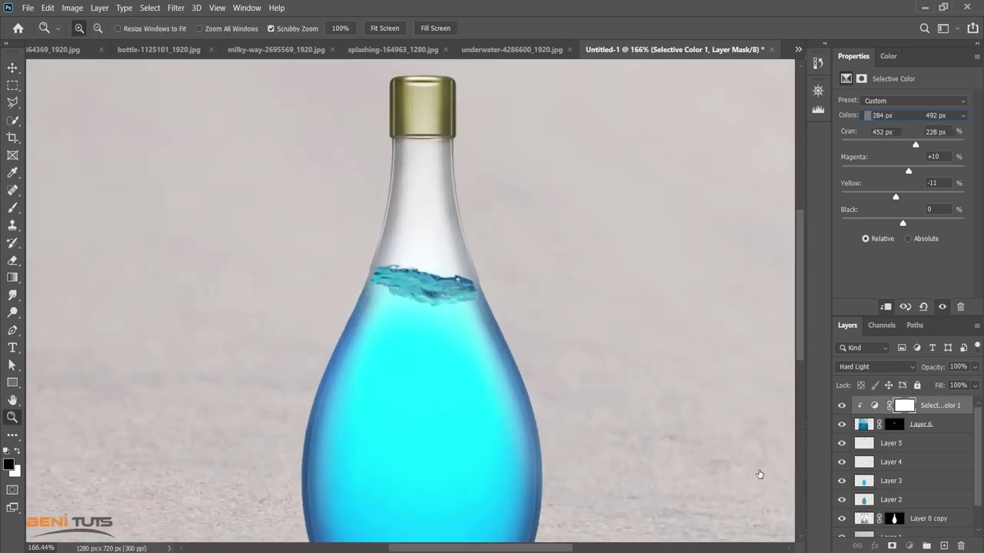
{"action": "left_click", "coordinate": [13, 209]}
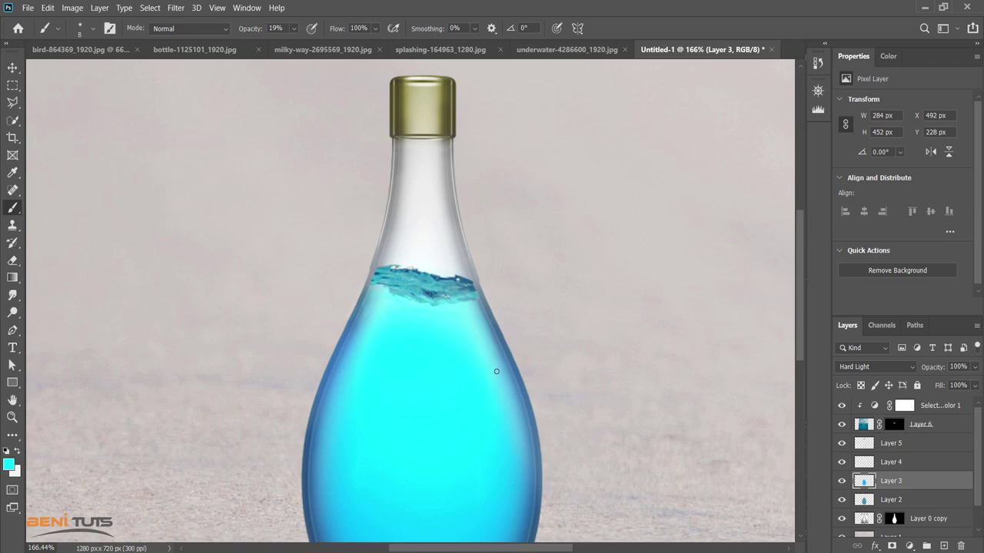
{"action": "key", "text": "bracketright"}
{"action": "key", "text": "bracketright"}
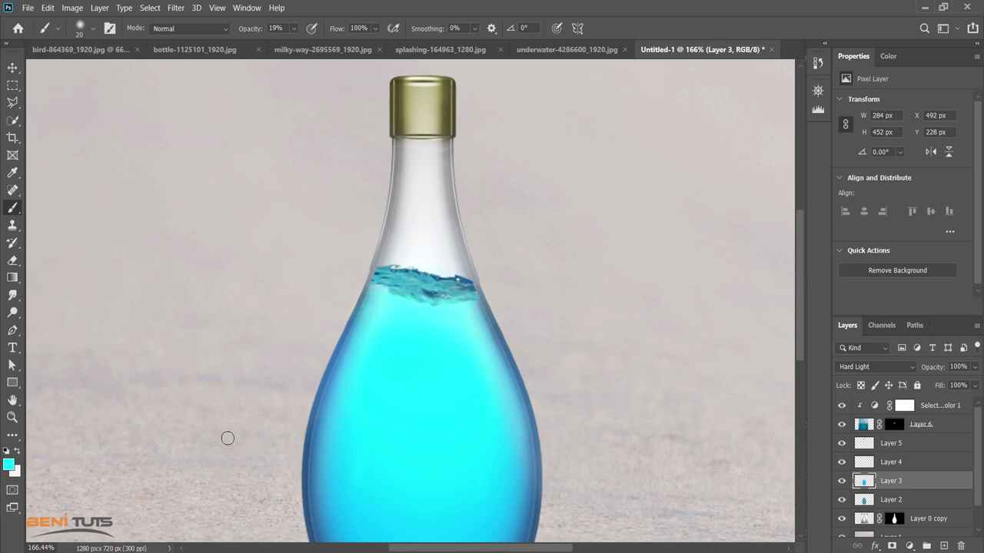
{"action": "double_click", "coordinate": [12, 417]}
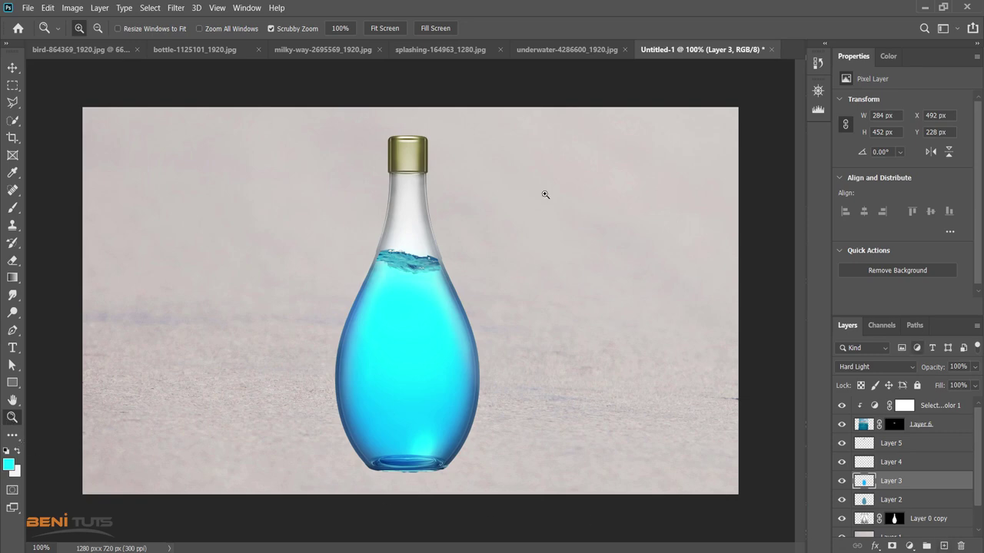
{"action": "left_click", "coordinate": [12, 69]}
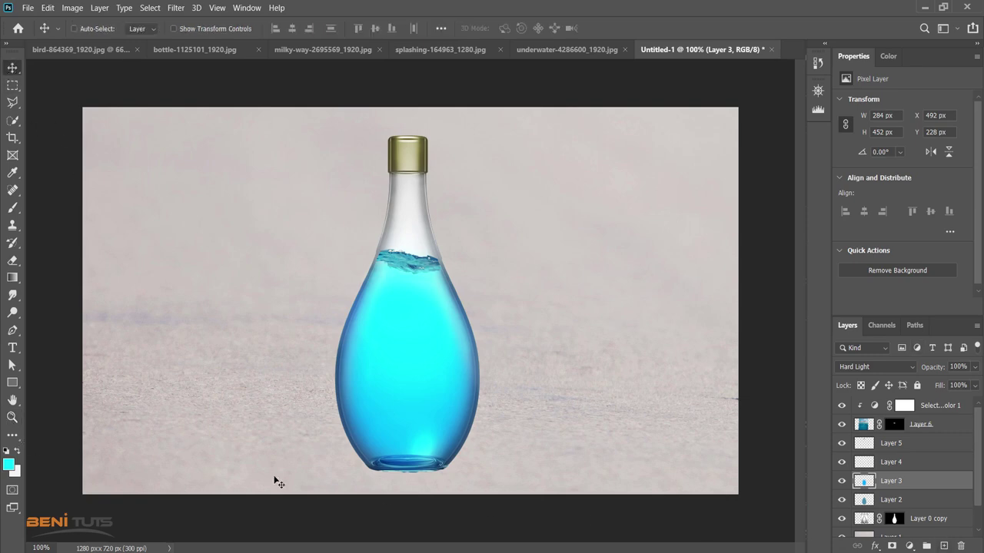
{"action": "left_click", "coordinate": [903, 406]}
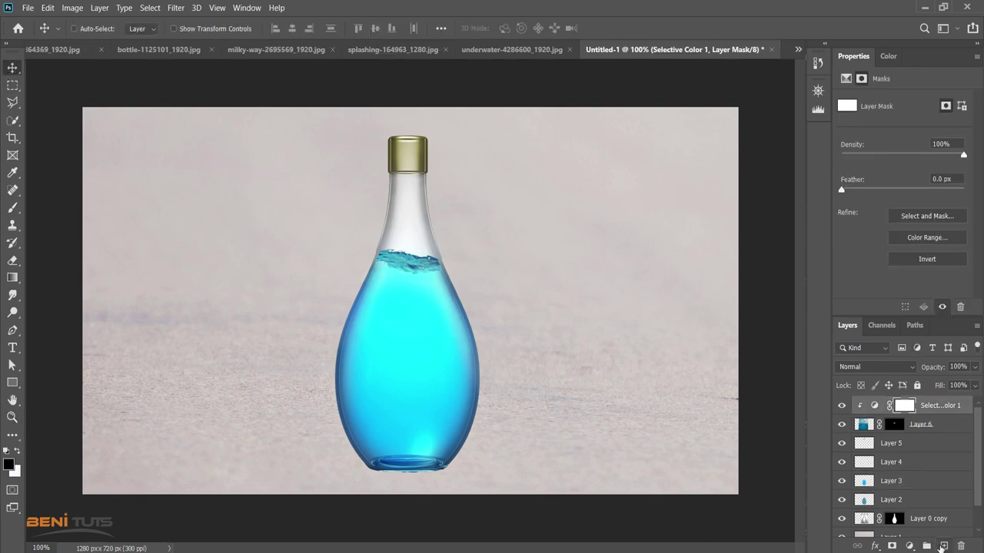
Cut out the splash with Select Subject and a layer mask, then drag it into Untitled-1
{"action": "left_click", "coordinate": [943, 546]}
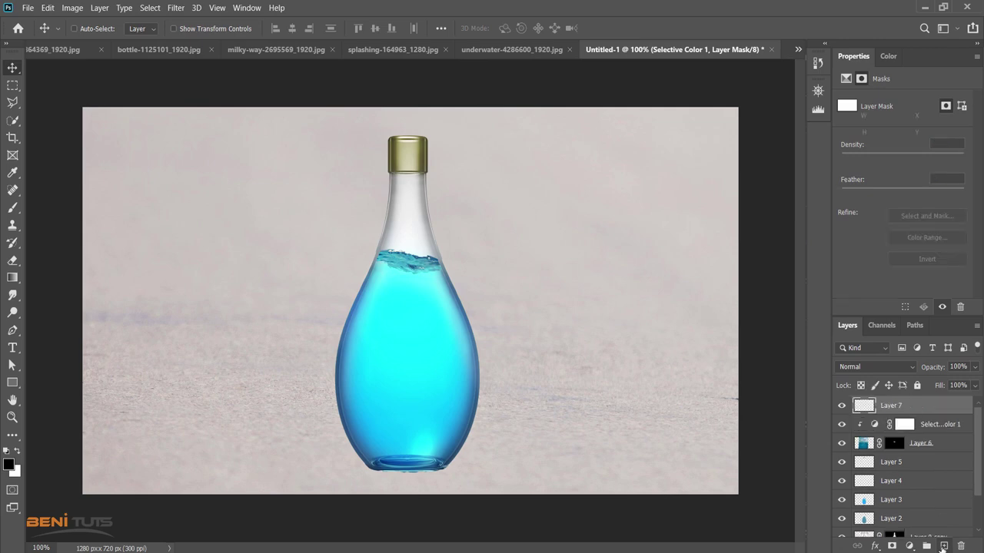
{"action": "left_click", "coordinate": [428, 51]}
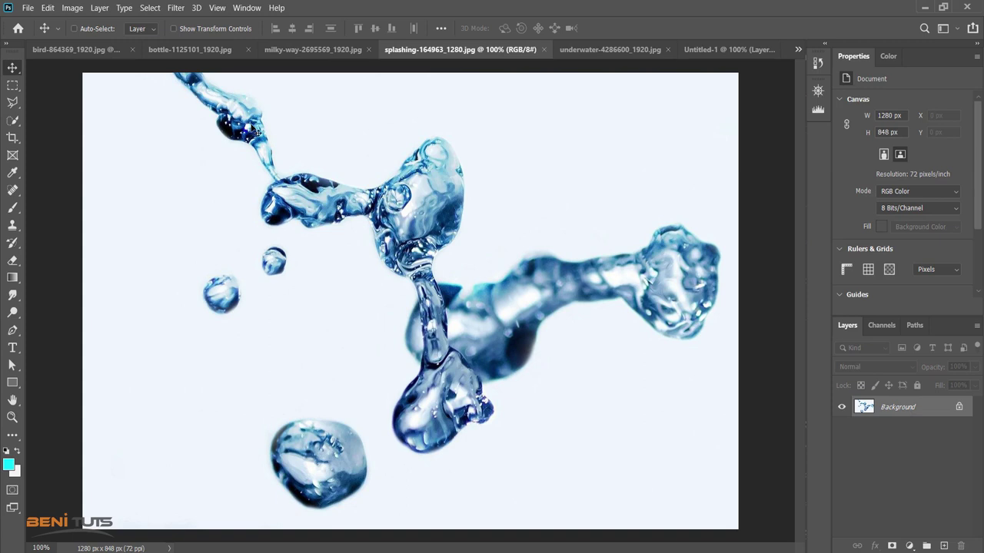
{"action": "left_click", "coordinate": [13, 121]}
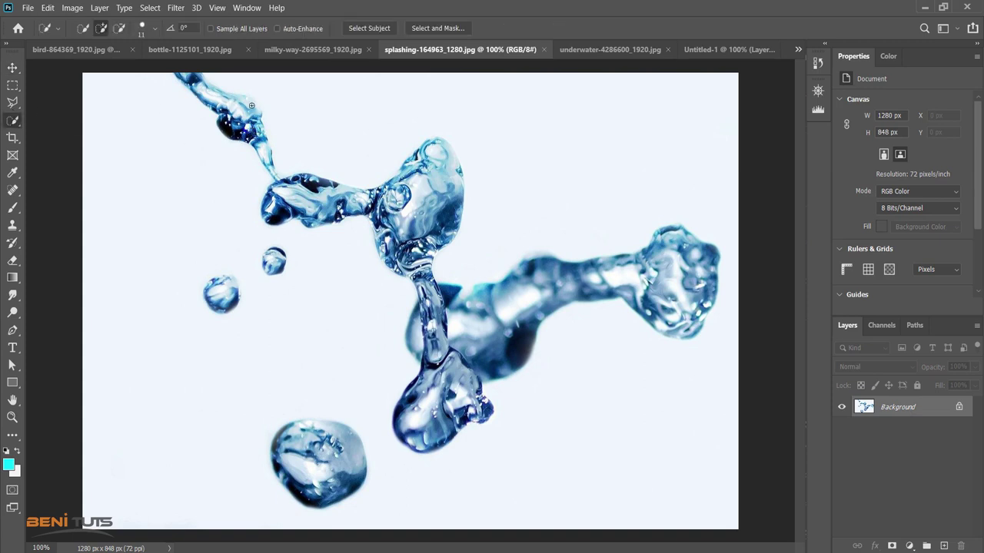
{"action": "left_click", "coordinate": [379, 30]}
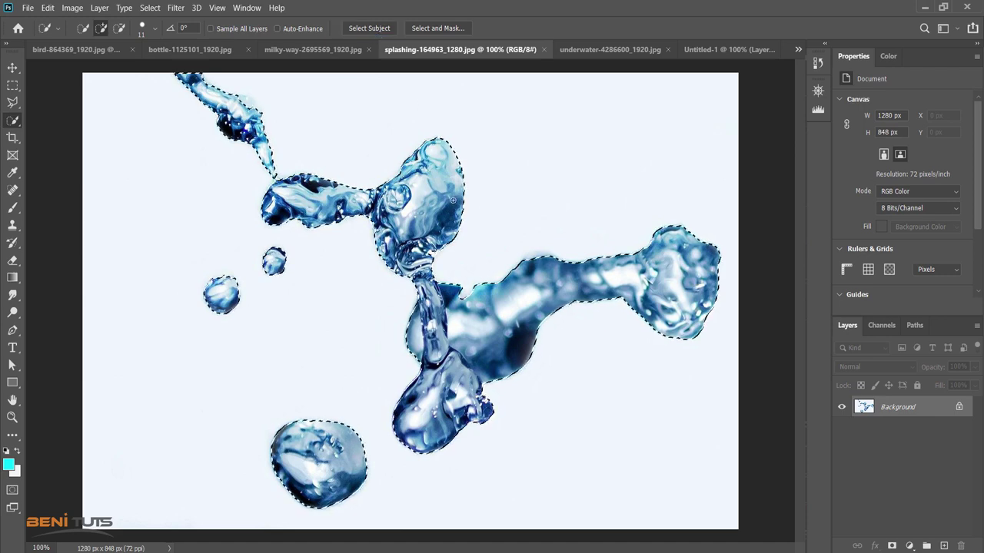
{"action": "left_click", "coordinate": [891, 546]}
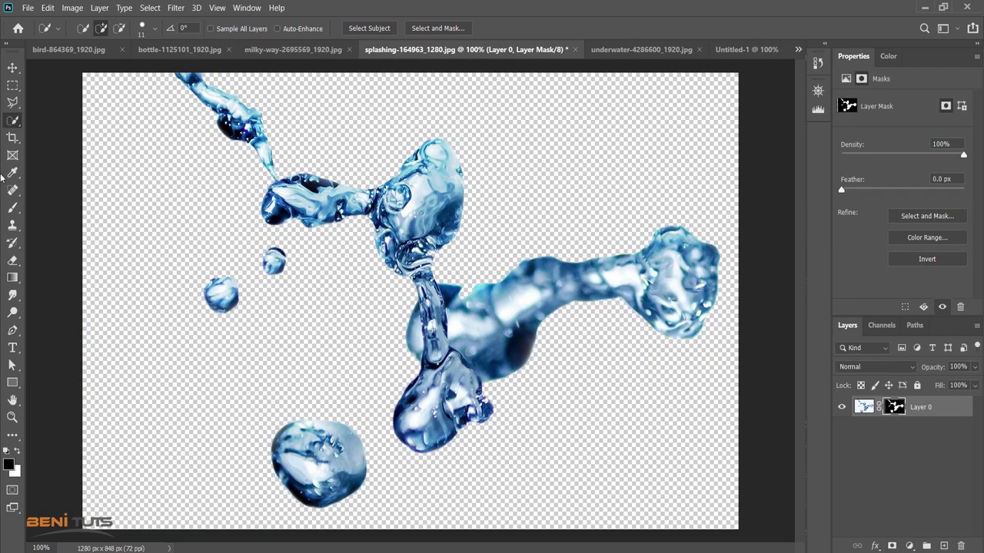
{"action": "left_click", "coordinate": [12, 68]}
{"action": "mouse_move", "coordinate": [424, 198]}
{"action": "left_mouse_down"}
{"action": "mouse_move", "coordinate": [715, 86]}
{"action": "mouse_move", "coordinate": [409, 342]}
{"action": "left_mouse_up"}
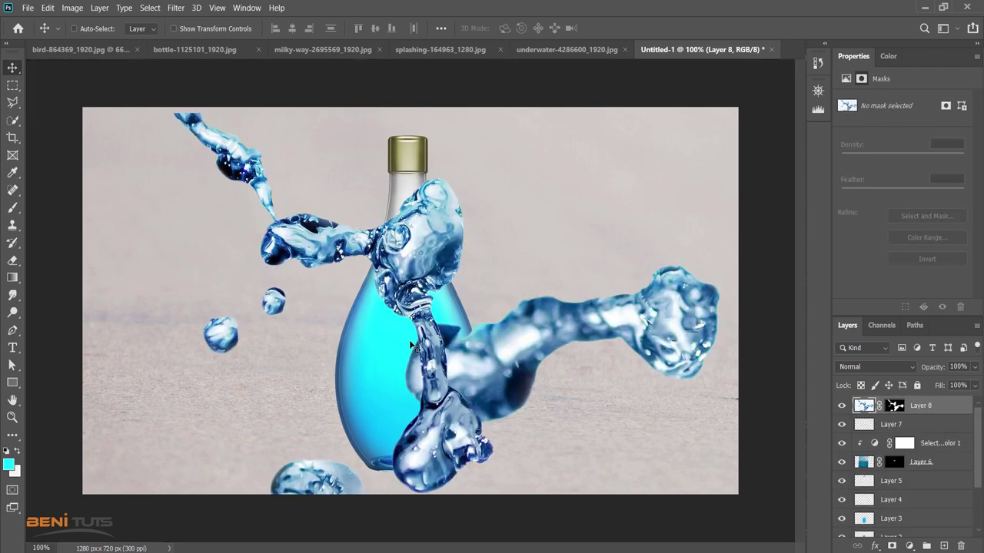
Scale Layer 8's splash to about 22%, rotate it about −84°, and place it inside the water
{"action": "key", "text": "ctrl+t"}
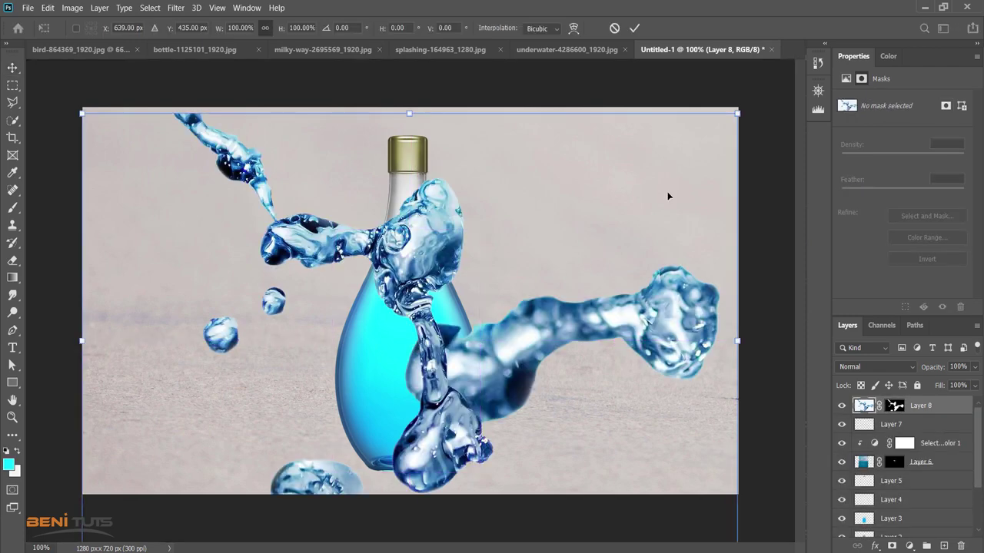
{"action": "left_click_drag", "start_coordinate": [737, 114], "coordinate": [394, 351]}
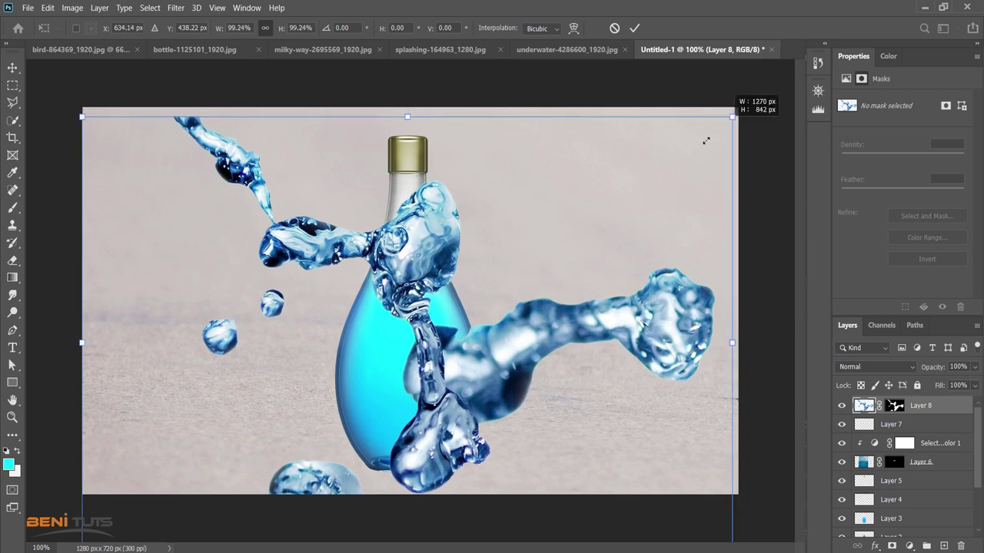
{"action": "left_click_drag", "start_coordinate": [323, 444], "coordinate": [486, 269]}
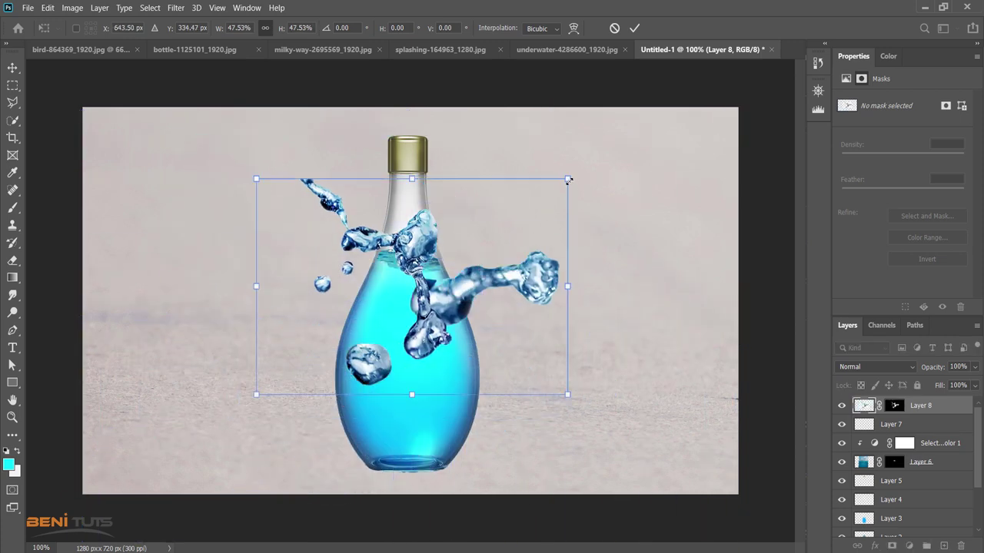
{"action": "left_click_drag", "start_coordinate": [568, 180], "coordinate": [536, 200]}
{"action": "mouse_move", "coordinate": [244, 197]}
{"action": "left_mouse_down"}
{"action": "mouse_move", "coordinate": [305, 425]}
{"action": "mouse_move", "coordinate": [292, 422]}
{"action": "left_mouse_up"}
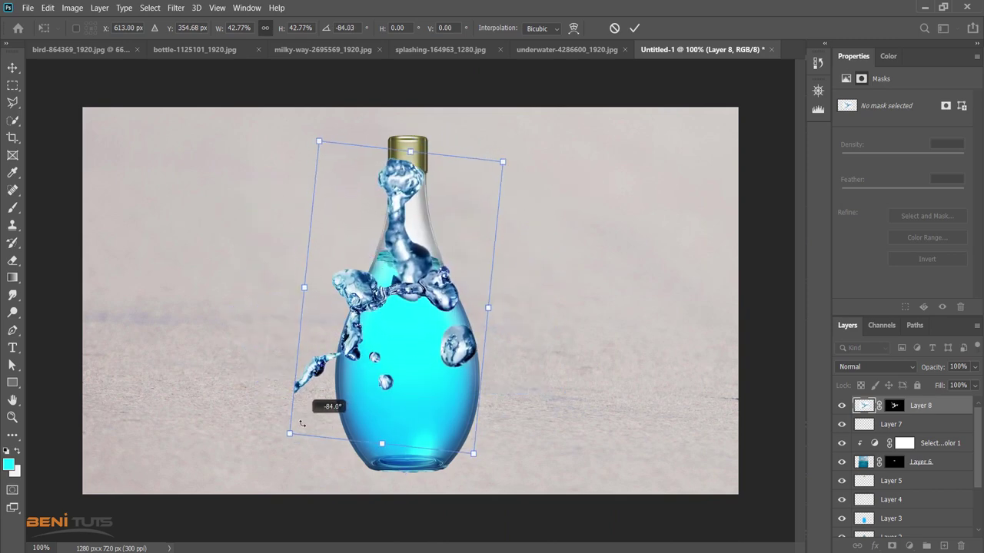
{"action": "left_click_drag", "start_coordinate": [408, 279], "coordinate": [421, 366]}
{"action": "left_click_drag", "start_coordinate": [430, 348], "coordinate": [431, 348]}
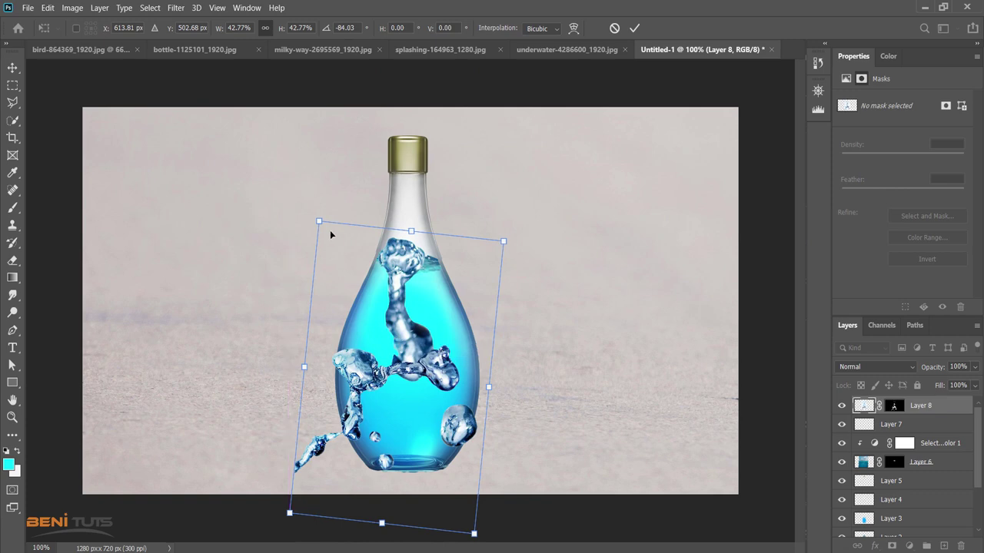
{"action": "mouse_move", "coordinate": [321, 222]}
{"action": "left_mouse_down"}
{"action": "mouse_move", "coordinate": [414, 327]}
{"action": "mouse_move", "coordinate": [402, 263]}
{"action": "mouse_move", "coordinate": [369, 251]}
{"action": "left_mouse_up"}
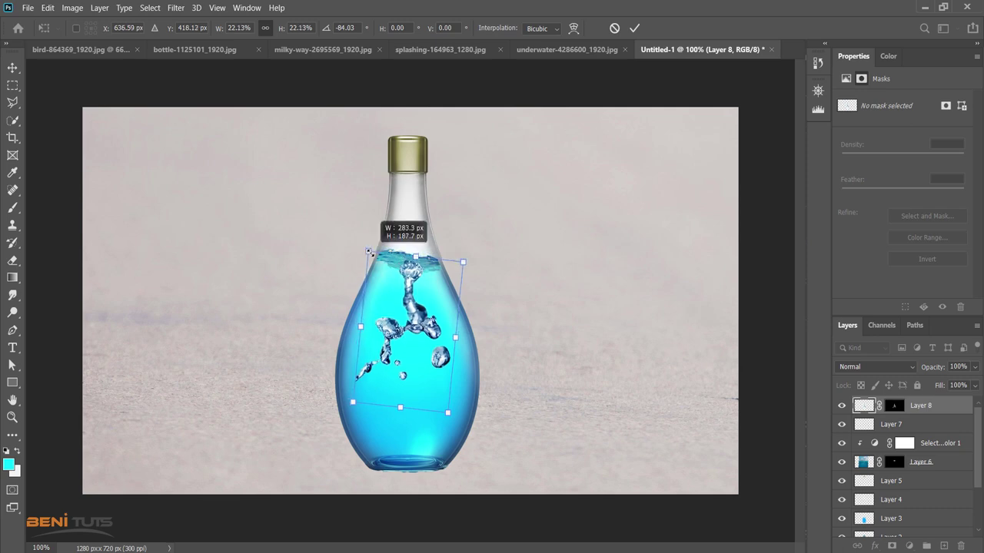
{"action": "left_click_drag", "start_coordinate": [368, 252], "coordinate": [367, 250]}
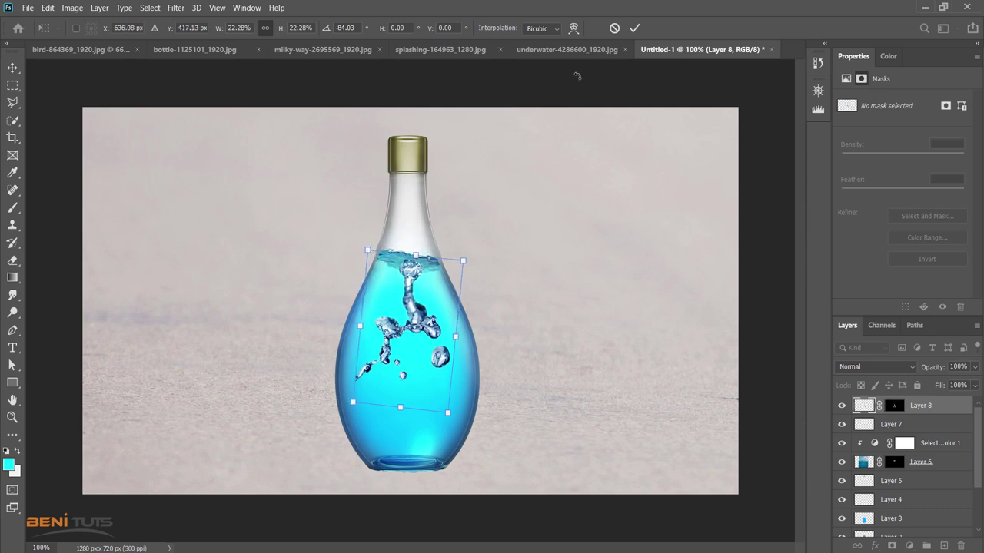
{"action": "left_click", "coordinate": [634, 28]}
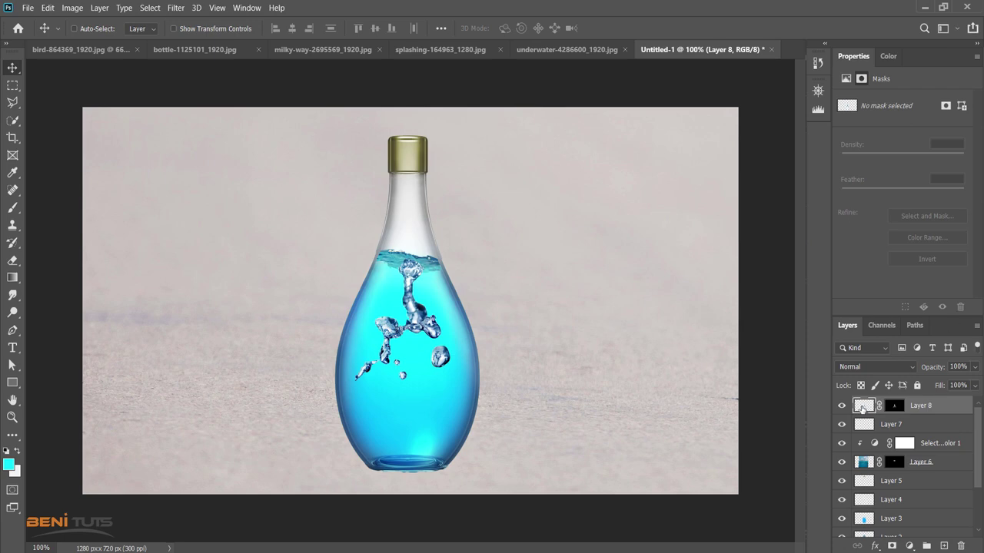
Move Layer 8 below Layer 6 and add a Selective Color adjustment clipped to it
{"action": "left_click_drag", "start_coordinate": [862, 407], "coordinate": [876, 476]}
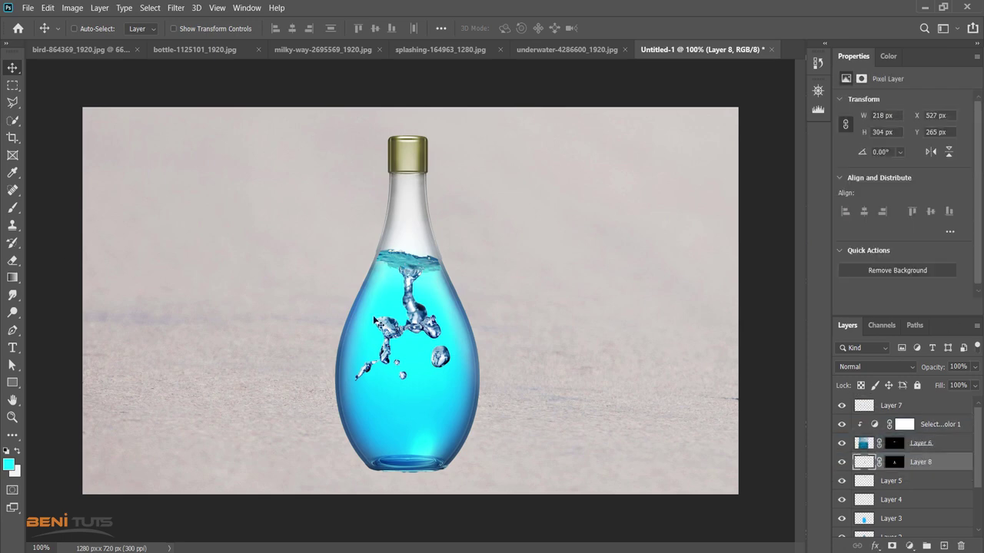
{"action": "left_click", "coordinate": [910, 546]}
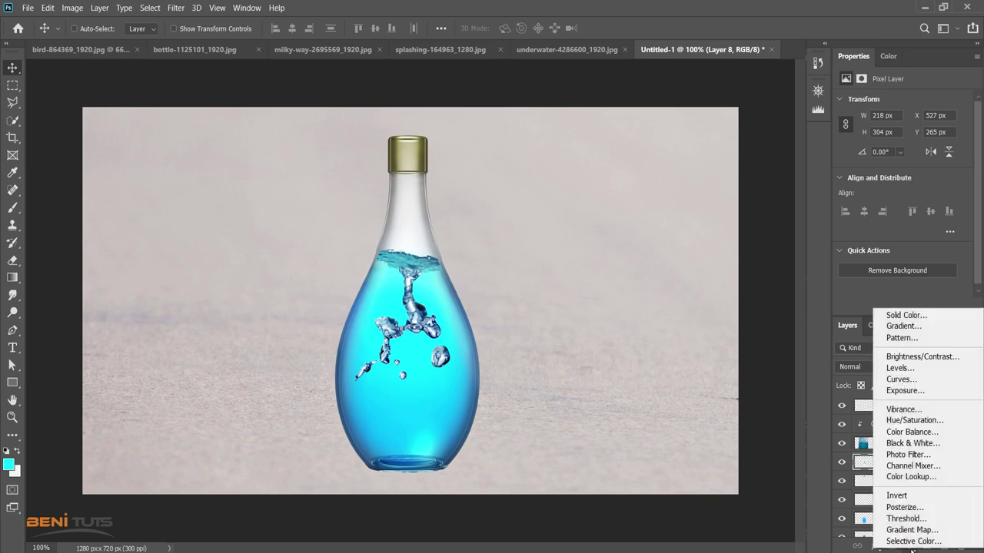
{"action": "left_click", "coordinate": [919, 542]}
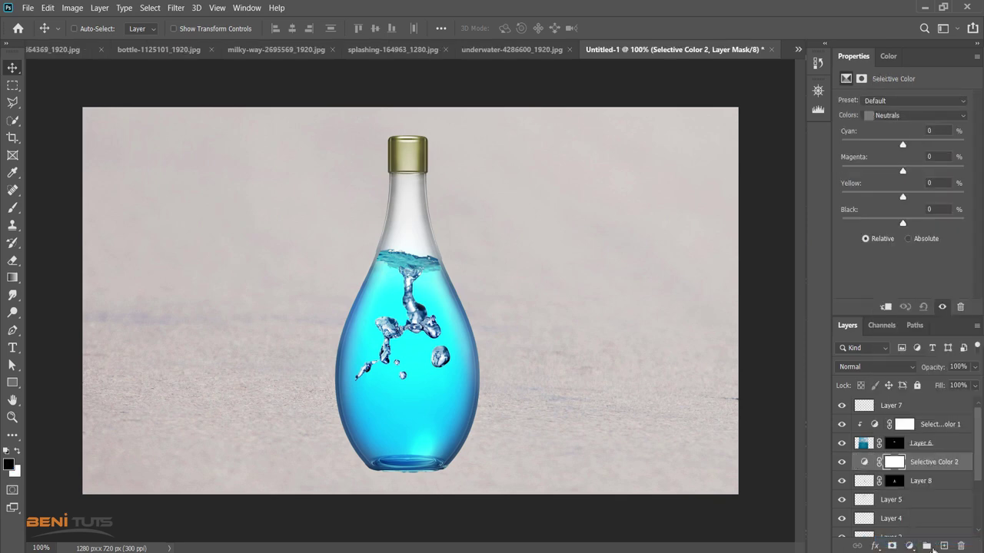
{"action": "left_click", "coordinate": [885, 307]}
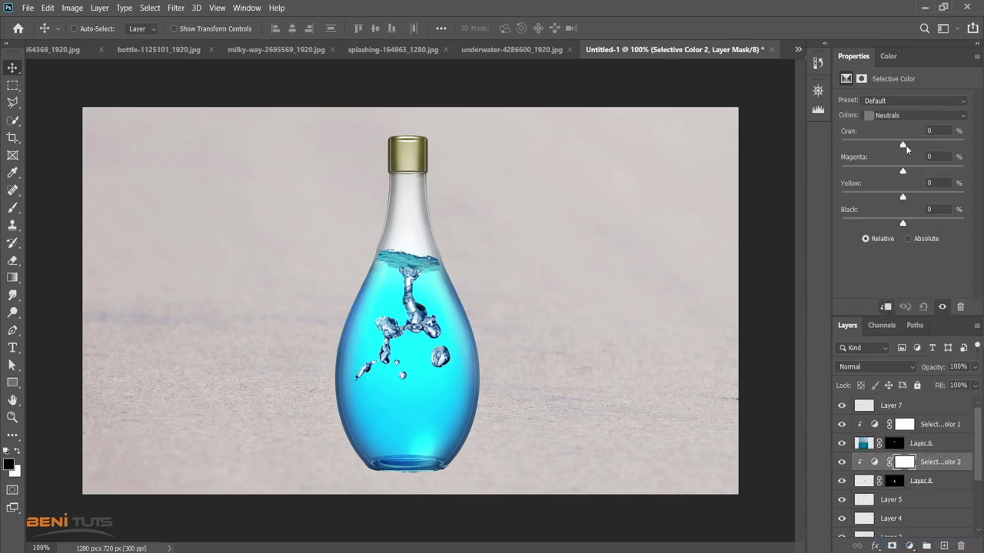
Set the Neutrals range to Cyan +28, Magenta −32, Yellow −24
{"action": "left_click_drag", "start_coordinate": [906, 145], "coordinate": [891, 147]}
{"action": "mouse_move", "coordinate": [903, 171]}
{"action": "left_mouse_down"}
{"action": "mouse_move", "coordinate": [911, 172]}
{"action": "mouse_move", "coordinate": [884, 172]}
{"action": "left_mouse_up"}
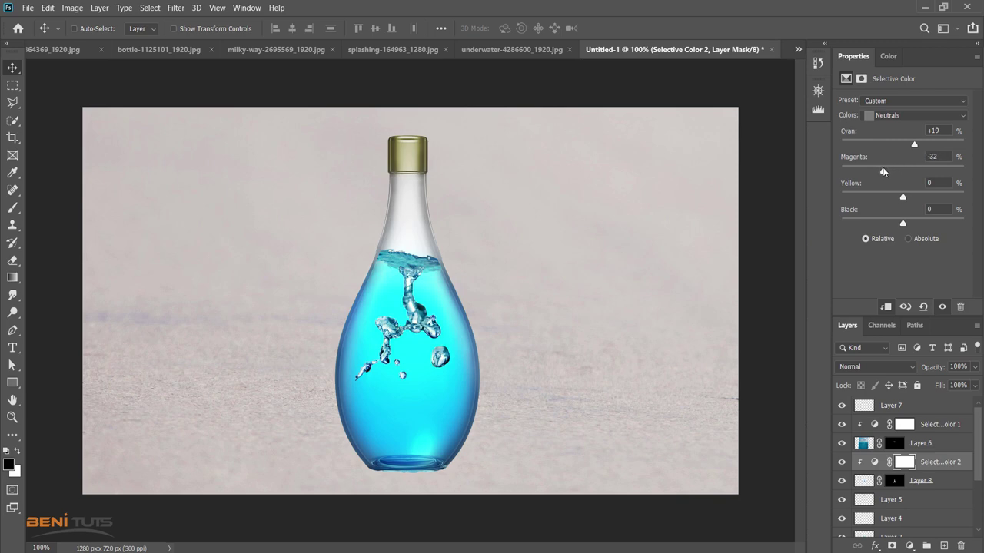
{"action": "left_click_drag", "start_coordinate": [914, 146], "coordinate": [888, 147]}
{"action": "left_click_drag", "start_coordinate": [884, 145], "coordinate": [915, 146]}
{"action": "left_click_drag", "start_coordinate": [917, 196], "coordinate": [889, 197]}
{"action": "left_click_drag", "start_coordinate": [916, 148], "coordinate": [920, 147]}
{"action": "left_click", "coordinate": [892, 482]}
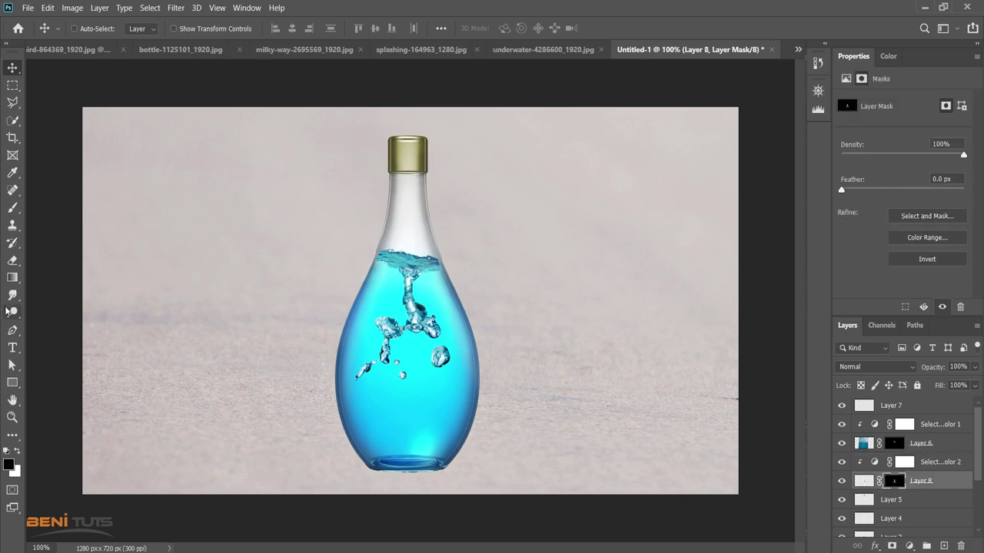
Brush the Layer 6 and Layer 8 masks at 19–41% opacity to blend the splash into the water
{"action": "left_click", "coordinate": [13, 207]}
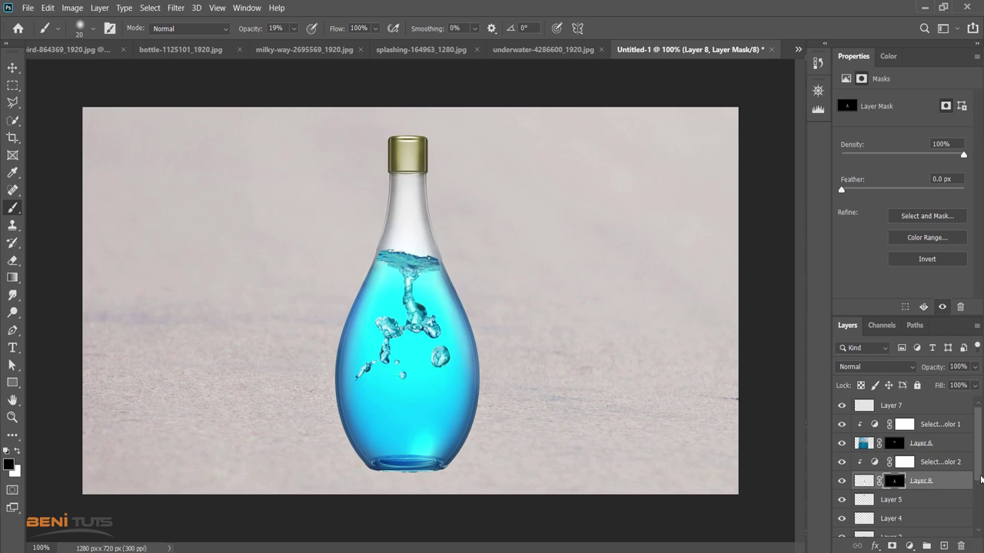
{"action": "left_click", "coordinate": [895, 444]}
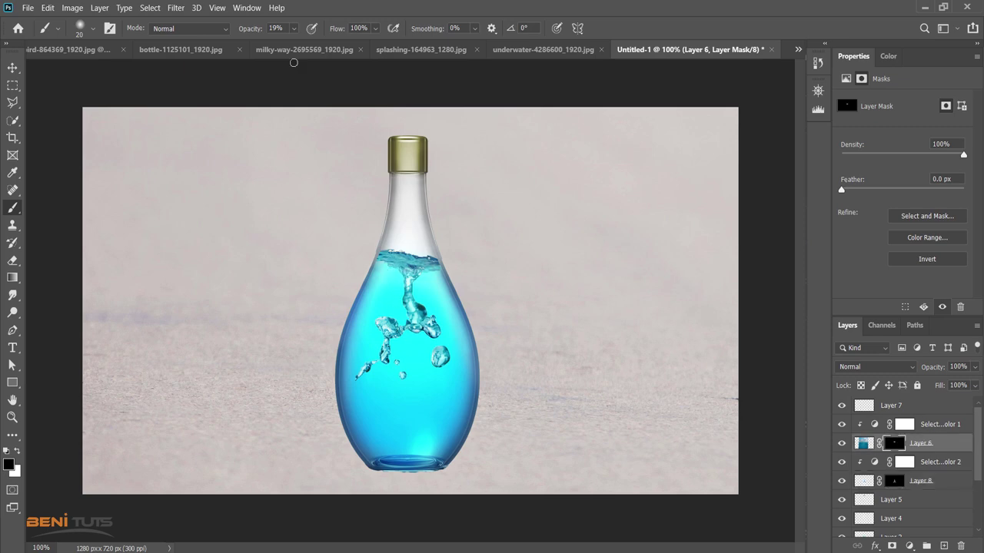
{"action": "left_click_drag", "start_coordinate": [293, 30], "coordinate": [310, 44]}
{"action": "left_click", "coordinate": [867, 482]}
{"action": "left_click", "coordinate": [894, 481]}
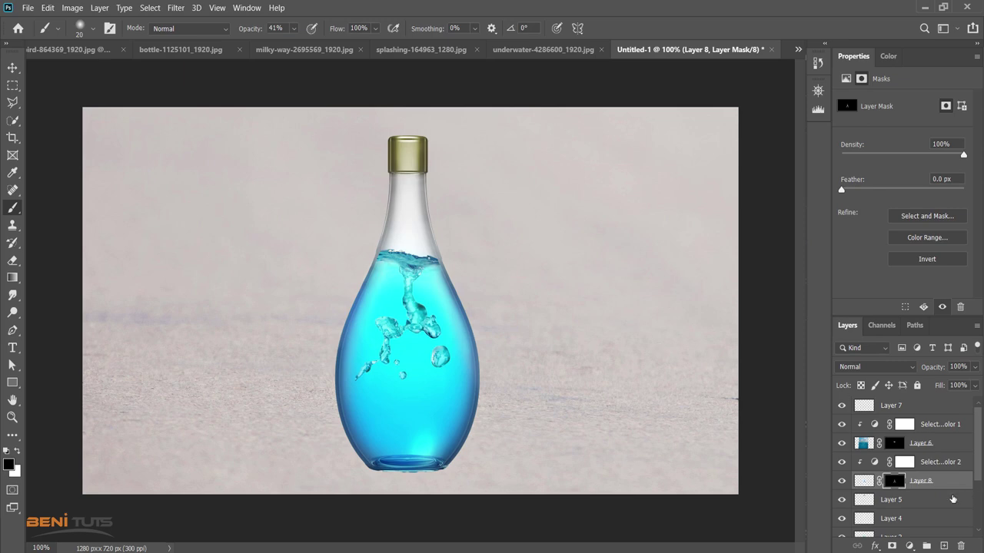
Select Layer 3 and then Layer 7 in the Layers panel
{"action": "scroll", "coordinate": [873, 470], "scroll_direction": "down", "scroll_amount": 2}
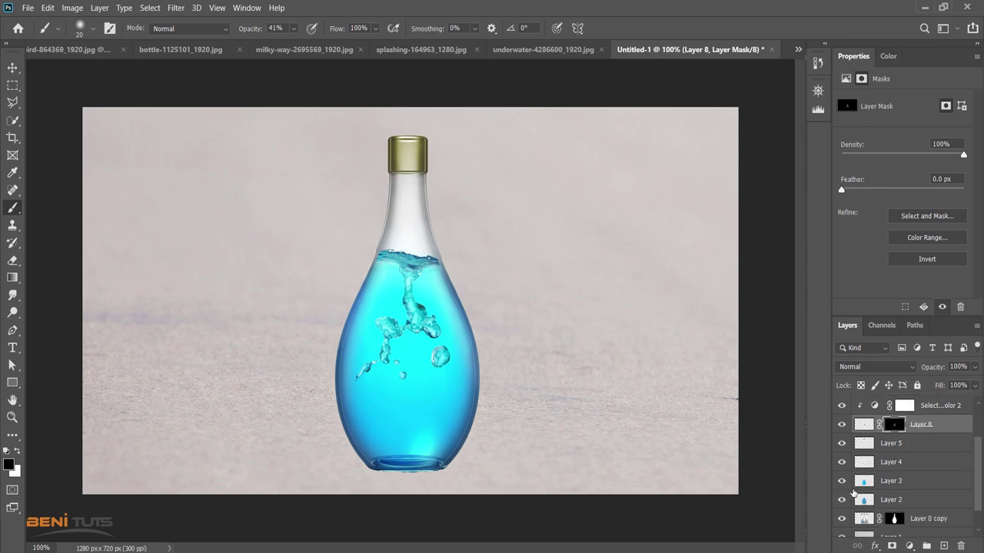
{"action": "left_click", "coordinate": [858, 485]}
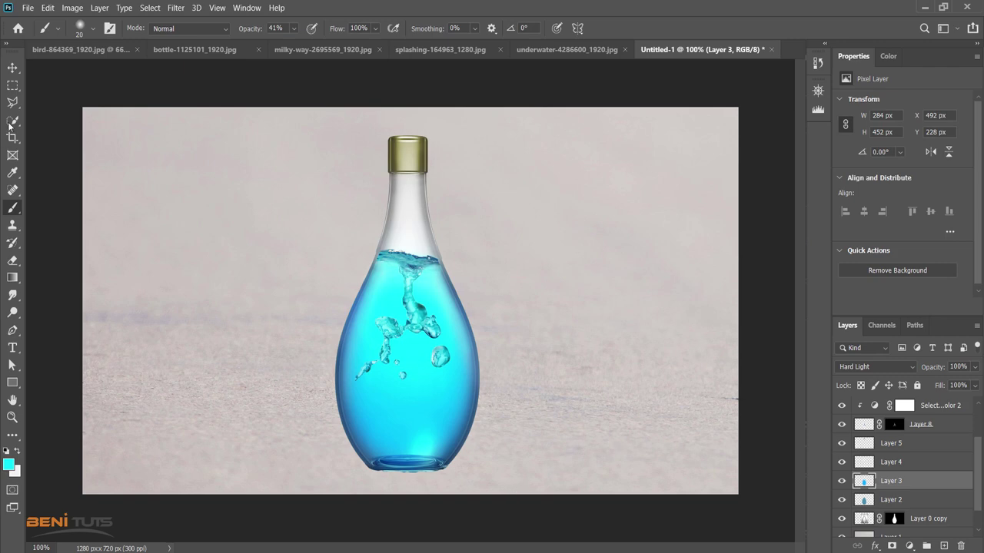
{"action": "left_click", "coordinate": [12, 68]}
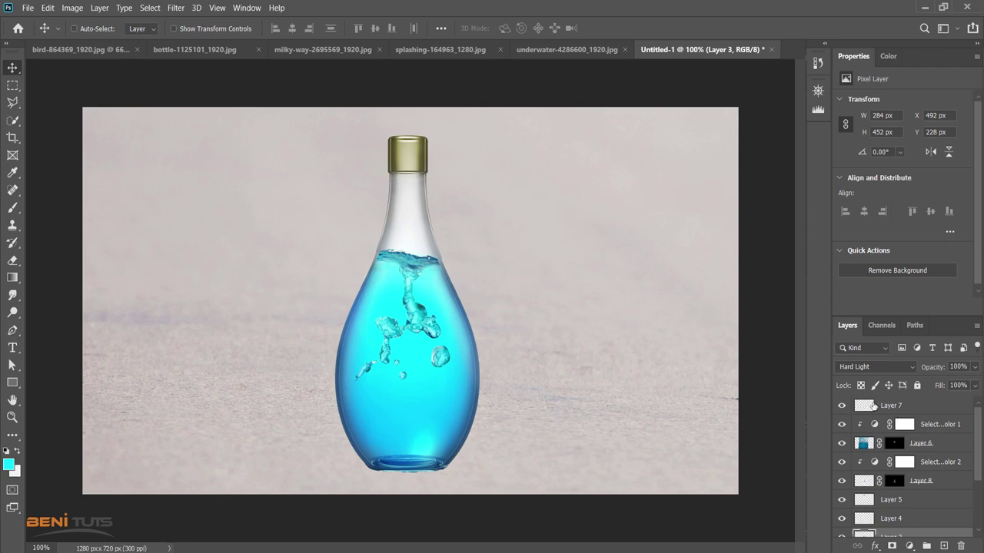
{"action": "left_click", "coordinate": [873, 405]}
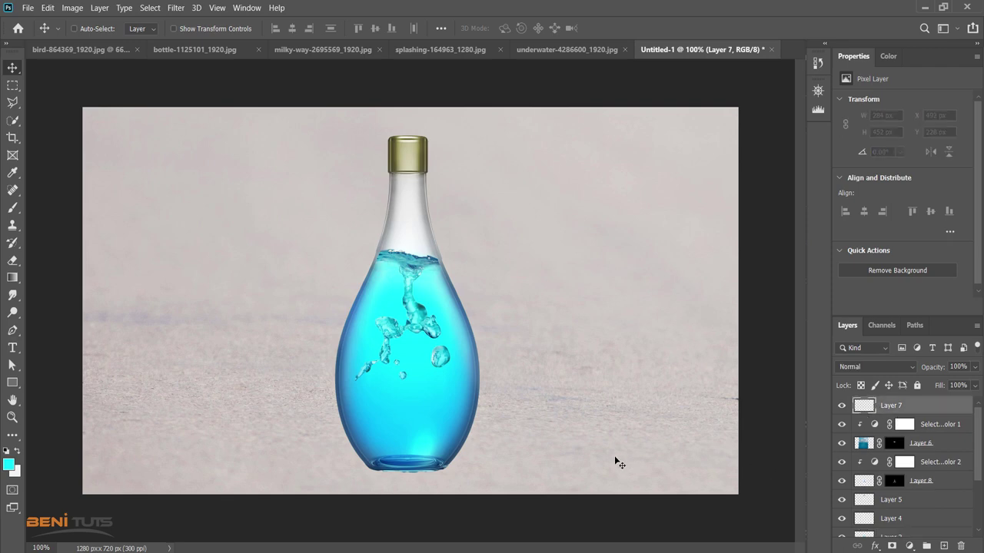
In the fighting-fish photo, mask out the fish's black background and open Select and Mask
{"action": "left_click", "coordinate": [757, 52]}
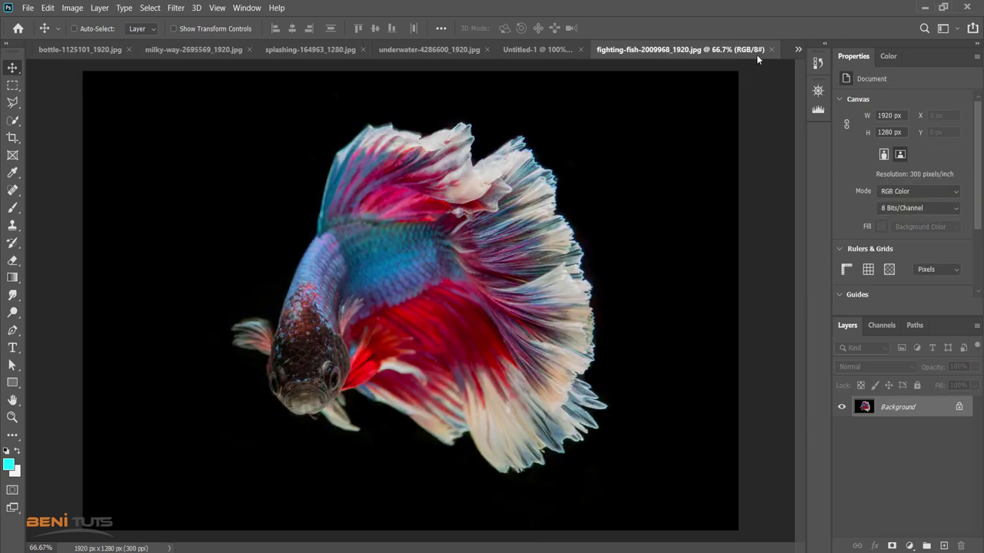
{"action": "left_click", "coordinate": [12, 120]}
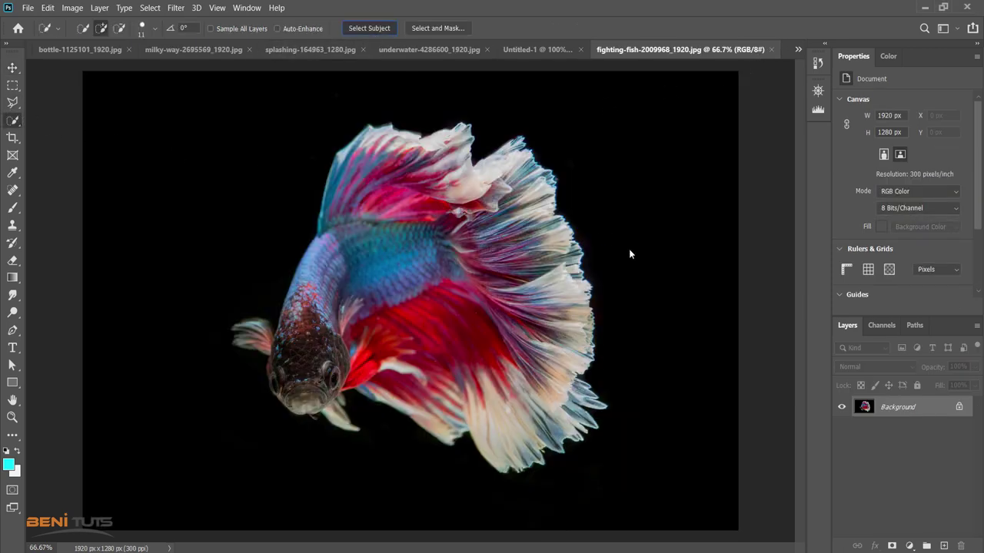
{"action": "left_click", "coordinate": [891, 546]}
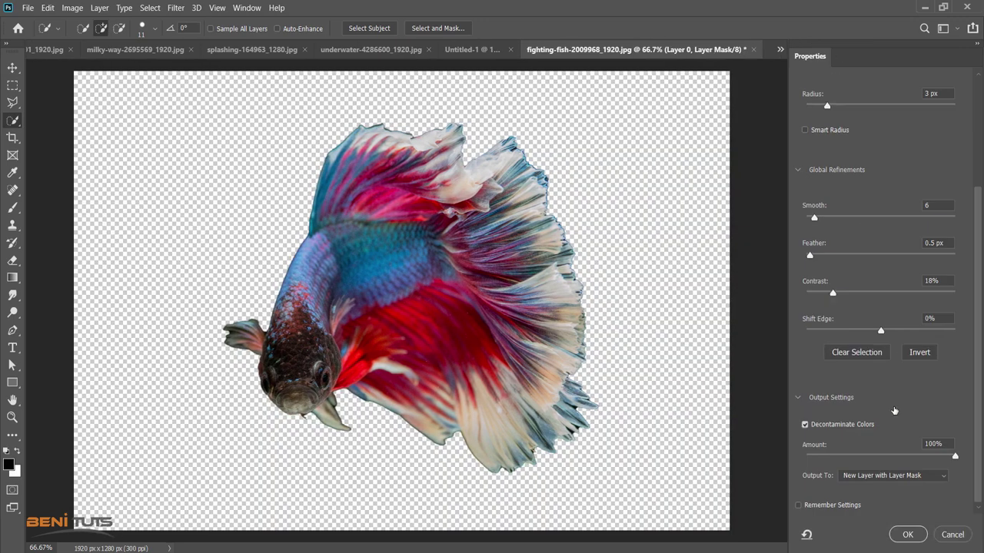
{"action": "left_click", "coordinate": [927, 216]}
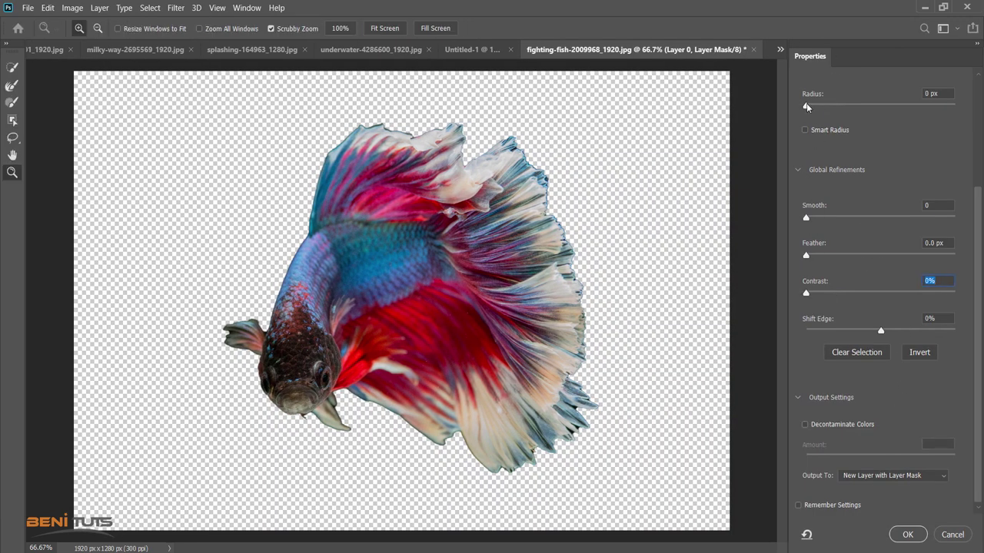
Refine with Radius 8 px, Smooth 7, Feather 0.7 px, Contrast 15%, Shift Edge −13%, Decontaminate Colors
{"action": "left_click_drag", "start_coordinate": [806, 106], "coordinate": [860, 106]}
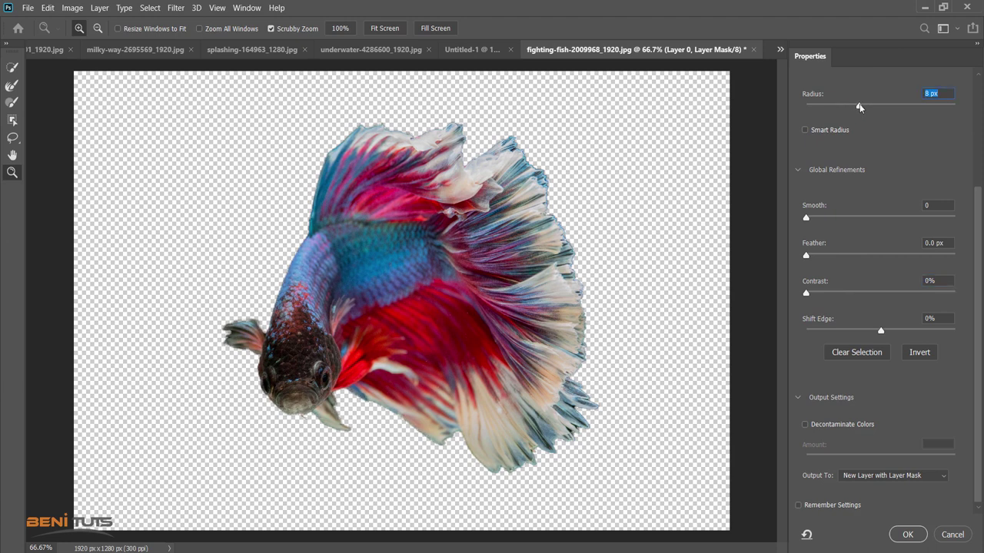
{"action": "left_click_drag", "start_coordinate": [806, 218], "coordinate": [814, 217]}
{"action": "left_click", "coordinate": [808, 255]}
{"action": "left_click", "coordinate": [807, 293]}
{"action": "left_click_drag", "start_coordinate": [818, 294], "coordinate": [825, 296]}
{"action": "left_click_drag", "start_coordinate": [883, 331], "coordinate": [871, 332]}
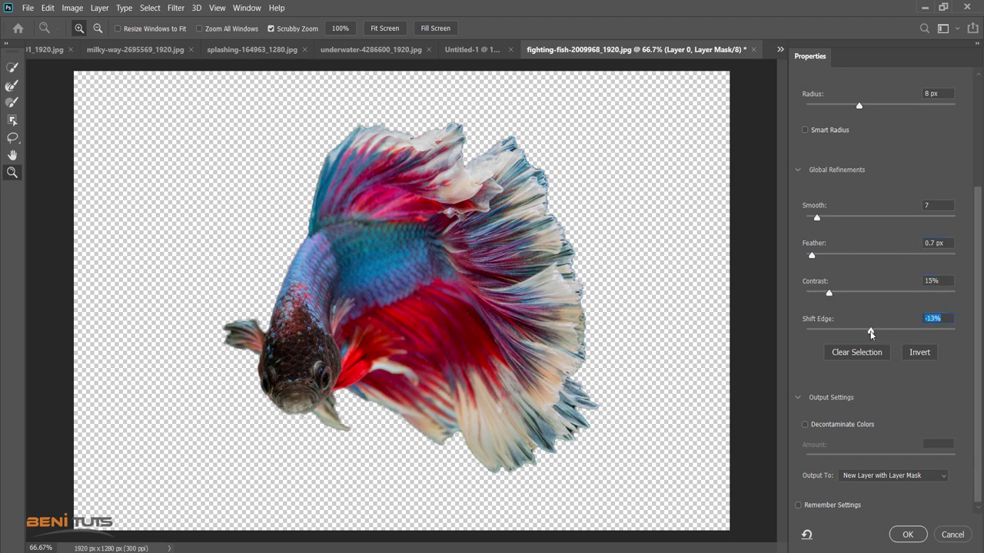
{"action": "left_click", "coordinate": [806, 424]}
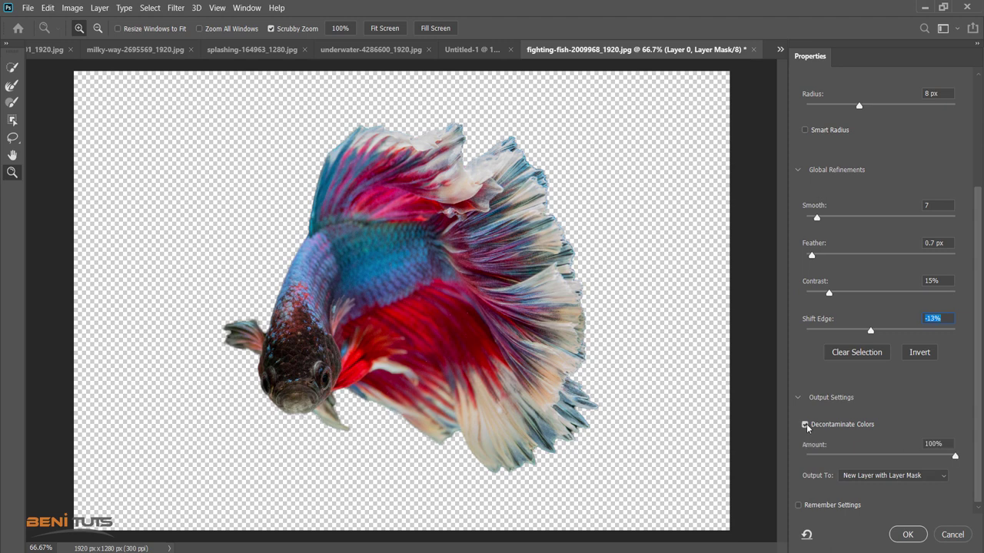
{"action": "left_click", "coordinate": [904, 535]}
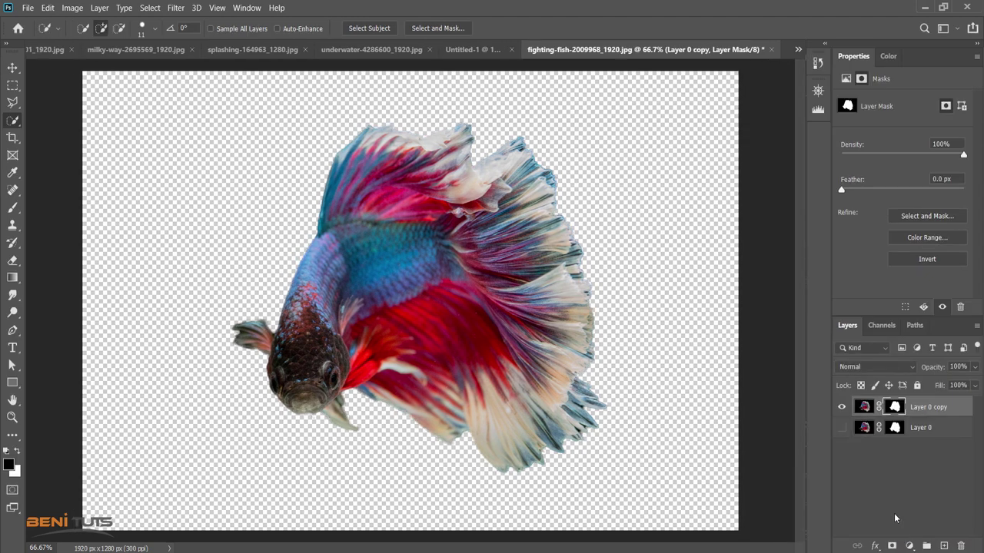
Drag the fish's Layer 0 copy into the Untitled-1 bottle composition
{"action": "mouse_move", "coordinate": [859, 412]}
{"action": "left_mouse_down"}
{"action": "mouse_move", "coordinate": [478, 51]}
{"action": "mouse_move", "coordinate": [854, 473]}
{"action": "left_mouse_up"}
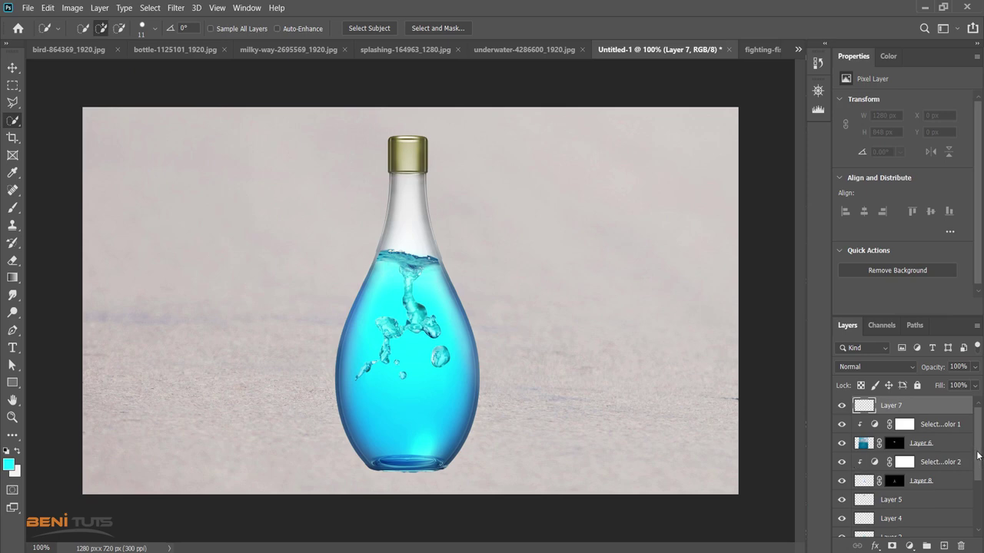
{"action": "mouse_move", "coordinate": [977, 456]}
{"action": "left_mouse_down"}
{"action": "mouse_move", "coordinate": [981, 513]}
{"action": "mouse_move", "coordinate": [982, 392]}
{"action": "left_mouse_up"}
{"action": "left_click", "coordinate": [757, 50]}
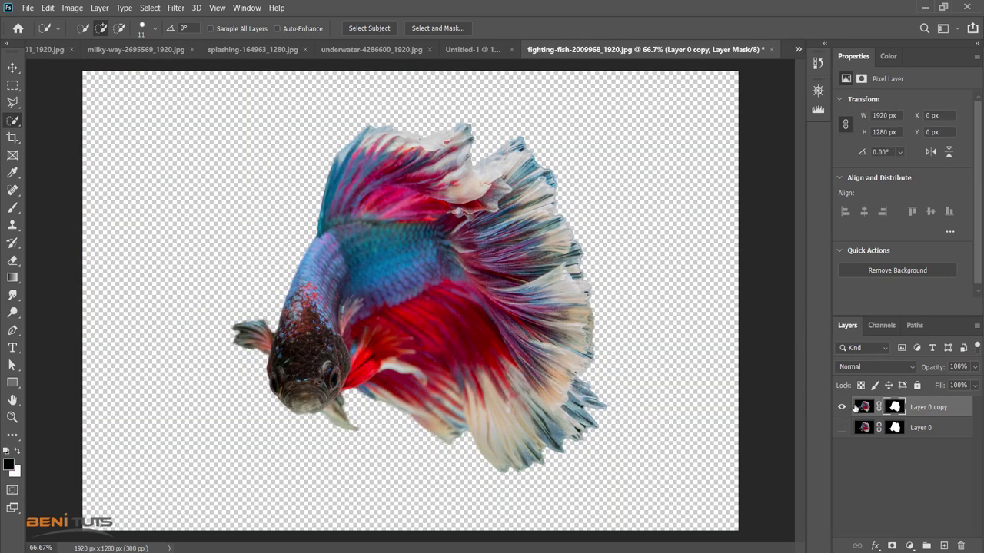
{"action": "mouse_move", "coordinate": [855, 408]}
{"action": "left_mouse_down"}
{"action": "mouse_move", "coordinate": [472, 120]}
{"action": "mouse_move", "coordinate": [462, 314]}
{"action": "left_mouse_up"}
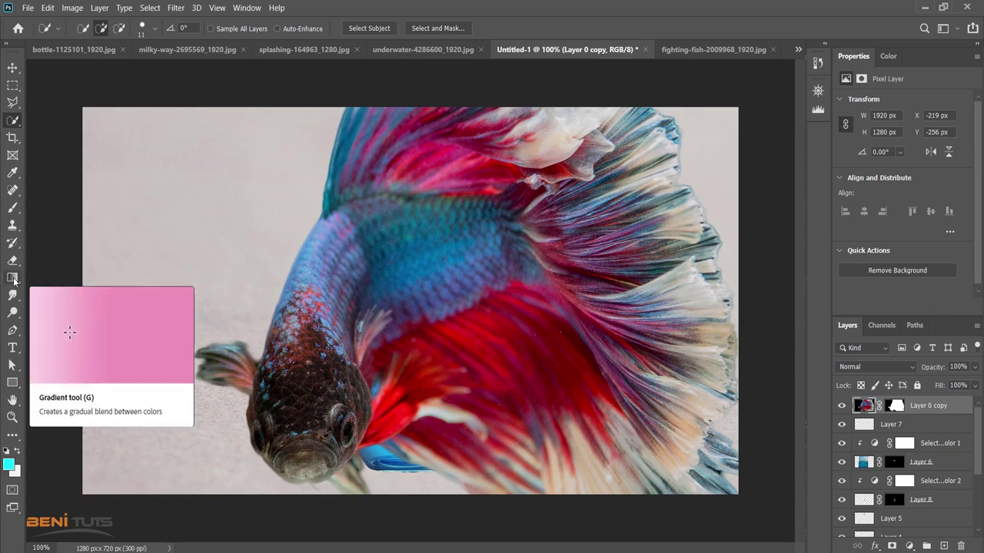
Scale the fish proportionally to 340 × 226 px and position it inside the bottle's water
{"action": "key", "text": "ctrl+t"}
{"action": "key", "text": "ctrl+minus"}
{"action": "key", "text": "ctrl+minus"}
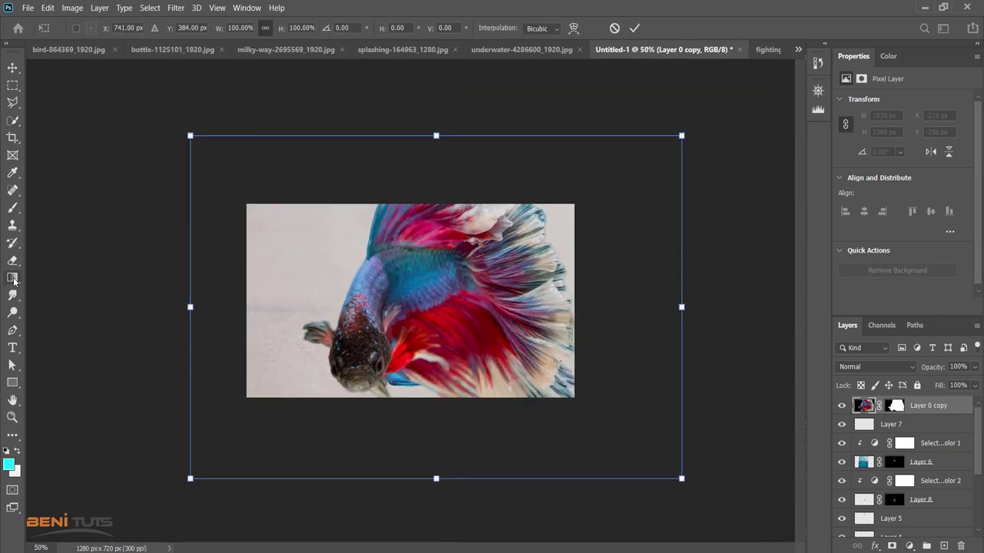
{"action": "key", "text": "ctrl+minus"}
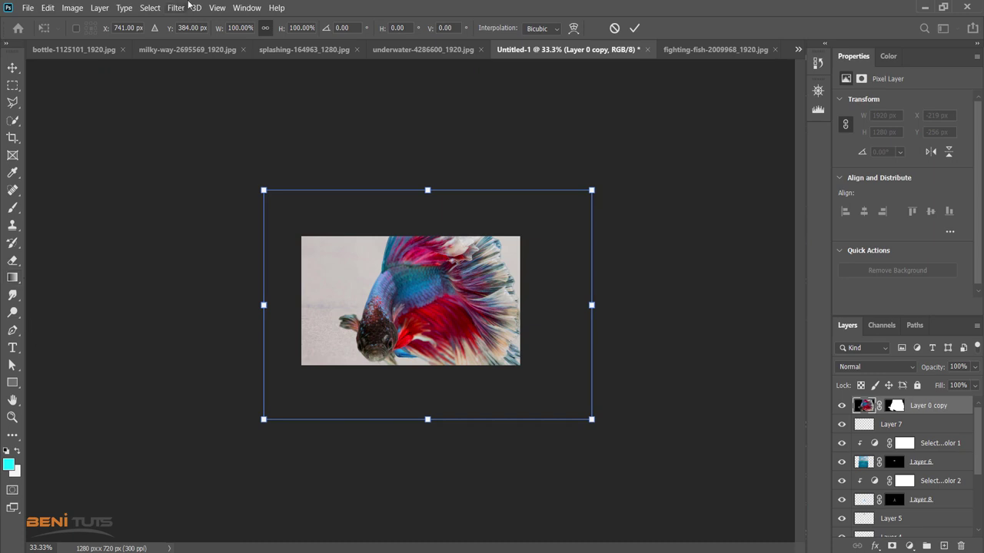
{"action": "left_click", "coordinate": [265, 29]}
{"action": "mouse_move", "coordinate": [591, 190]}
{"action": "left_mouse_down"}
{"action": "mouse_move", "coordinate": [402, 326]}
{"action": "mouse_move", "coordinate": [465, 290]}
{"action": "mouse_move", "coordinate": [435, 303]}
{"action": "left_mouse_up"}
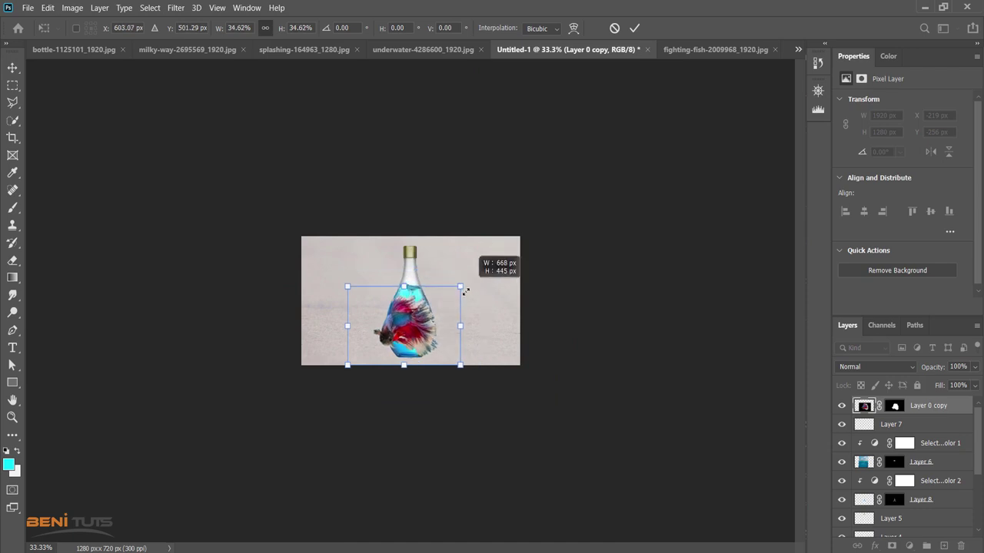
{"action": "left_click_drag", "start_coordinate": [405, 333], "coordinate": [420, 330]}
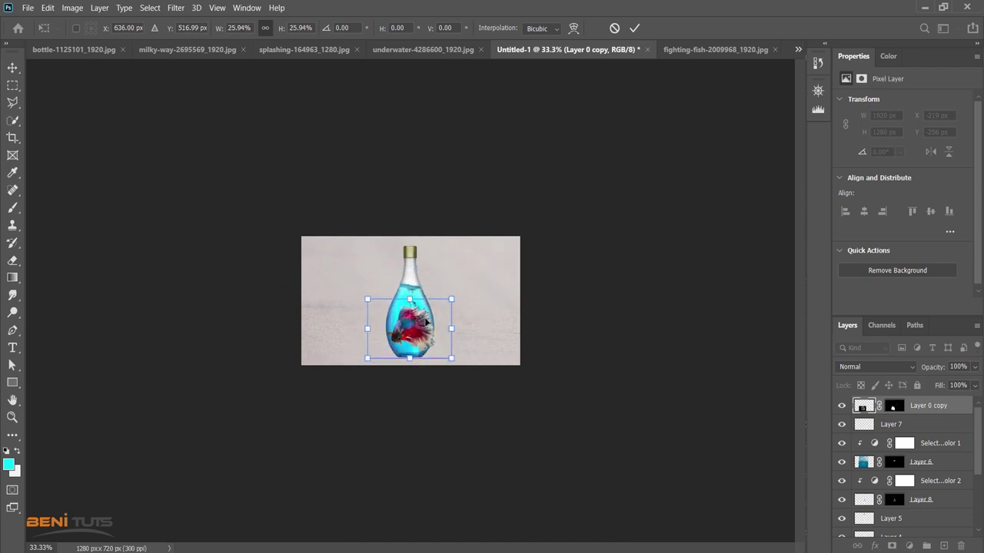
{"action": "left_click_drag", "start_coordinate": [451, 302], "coordinate": [427, 329]}
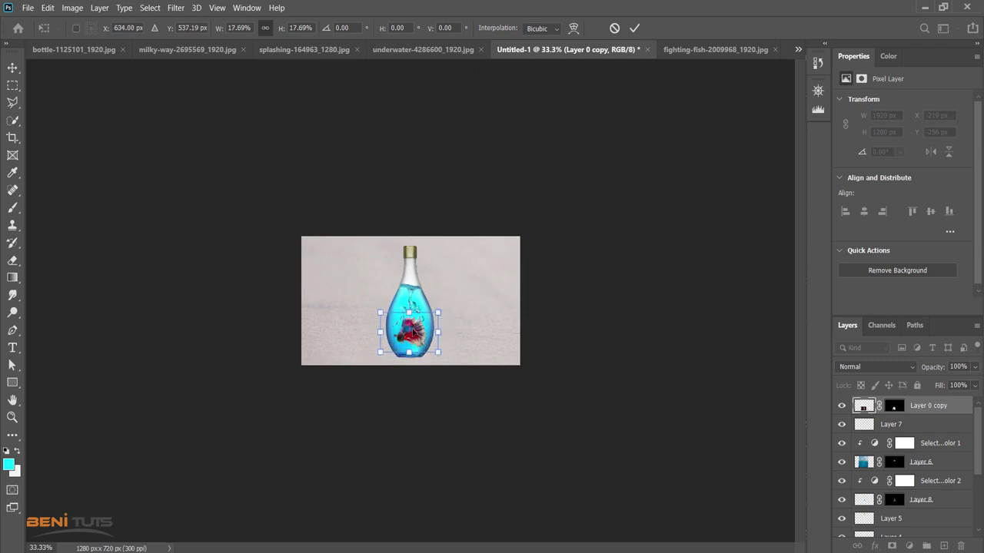
{"action": "double_click", "coordinate": [12, 418]}
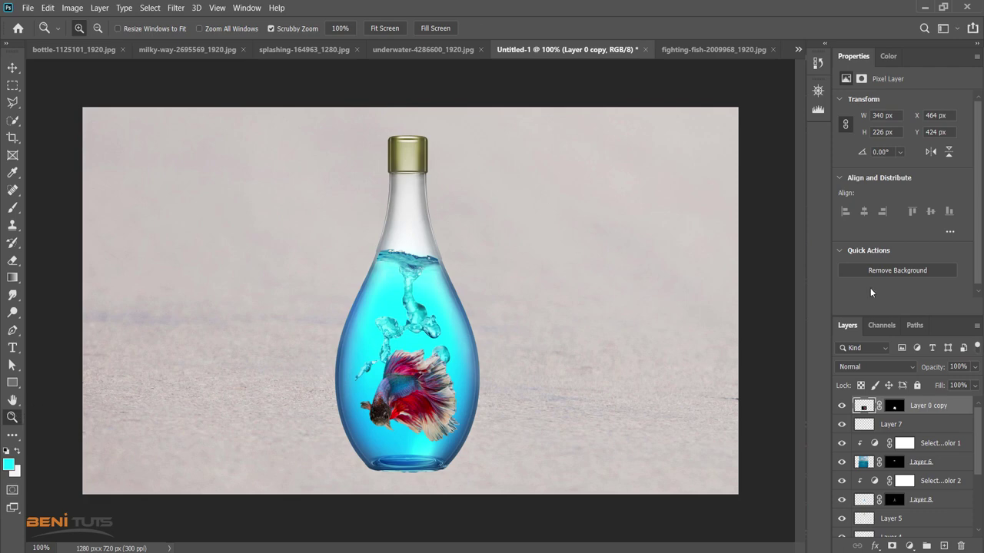
{"action": "left_click", "coordinate": [13, 68]}
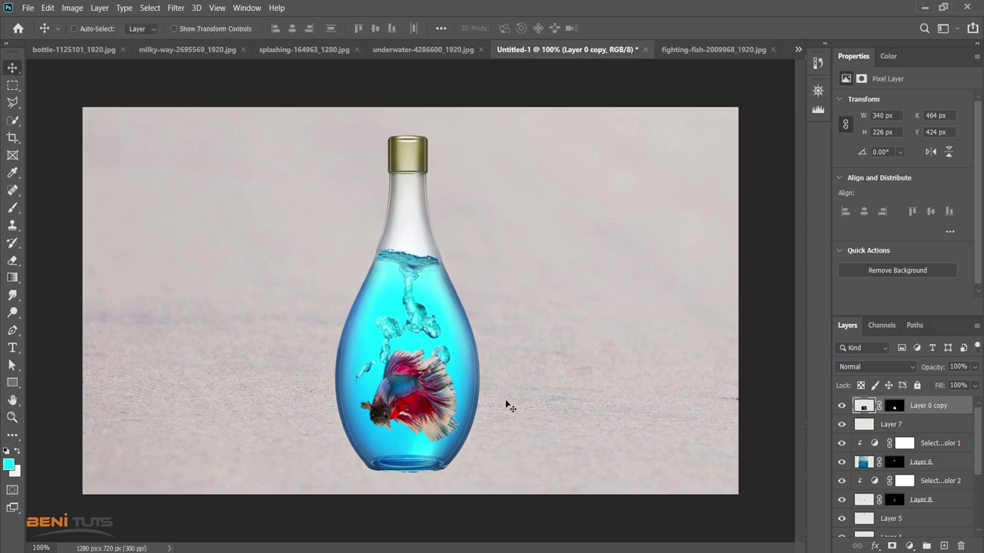
{"action": "scroll", "coordinate": [961, 449], "scroll_direction": "down", "scroll_amount": 2}
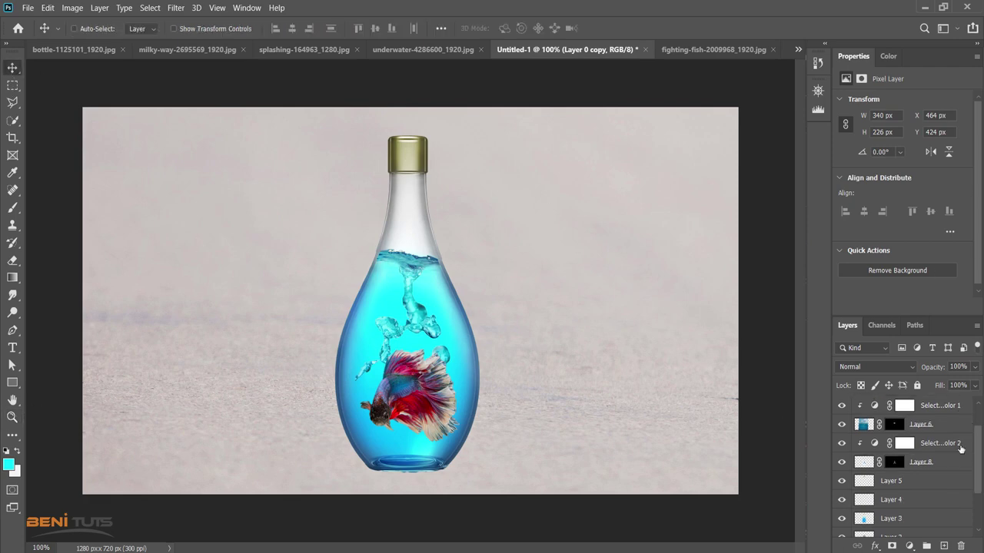
{"action": "scroll", "coordinate": [960, 448], "scroll_direction": "up", "scroll_amount": 1}
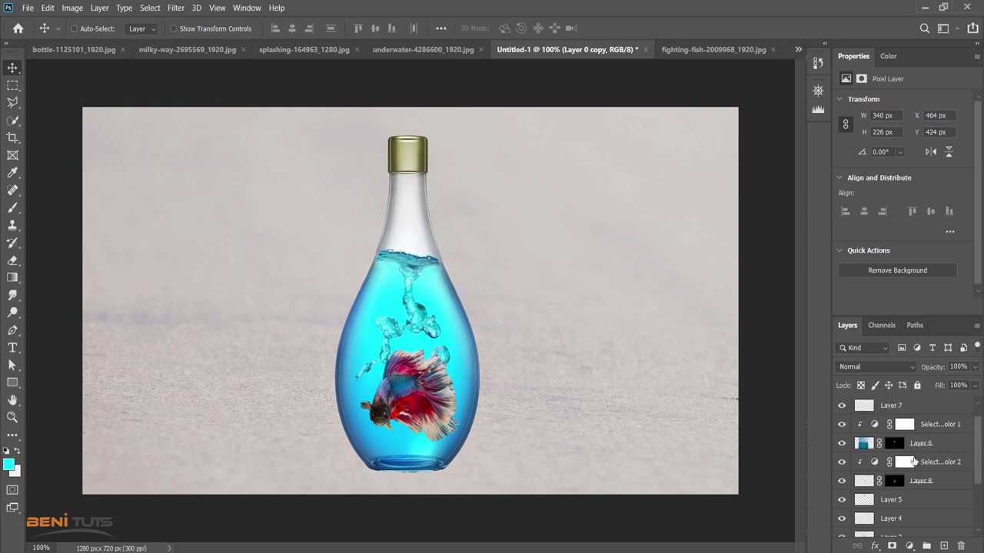
{"action": "scroll", "coordinate": [913, 460], "scroll_direction": "up", "scroll_amount": 1}
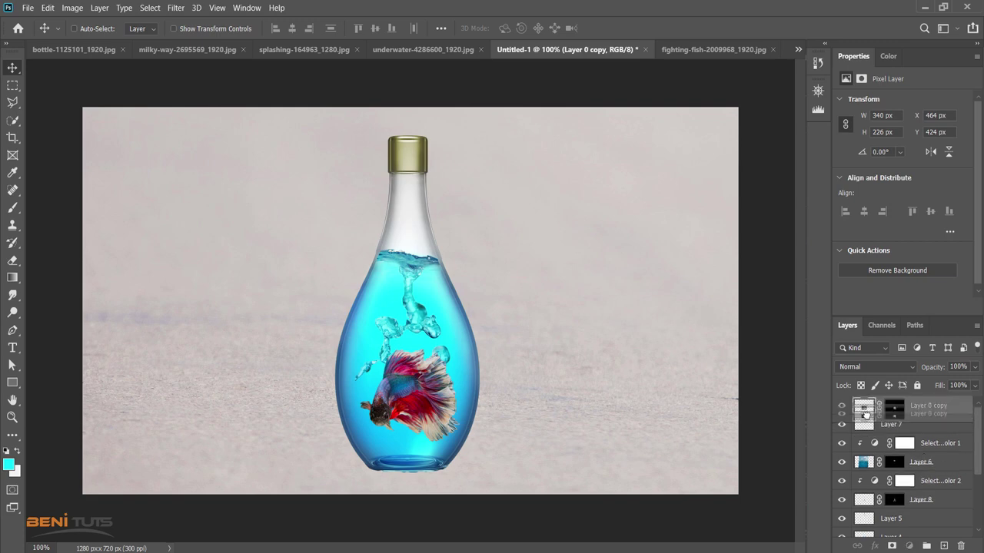
Move the fish layer below Layer 5, keep Normal blending, and set its opacity to 80%
{"action": "mouse_move", "coordinate": [863, 406]}
{"action": "left_mouse_down"}
{"action": "mouse_move", "coordinate": [878, 529]}
{"action": "mouse_move", "coordinate": [907, 521]}
{"action": "left_mouse_up"}
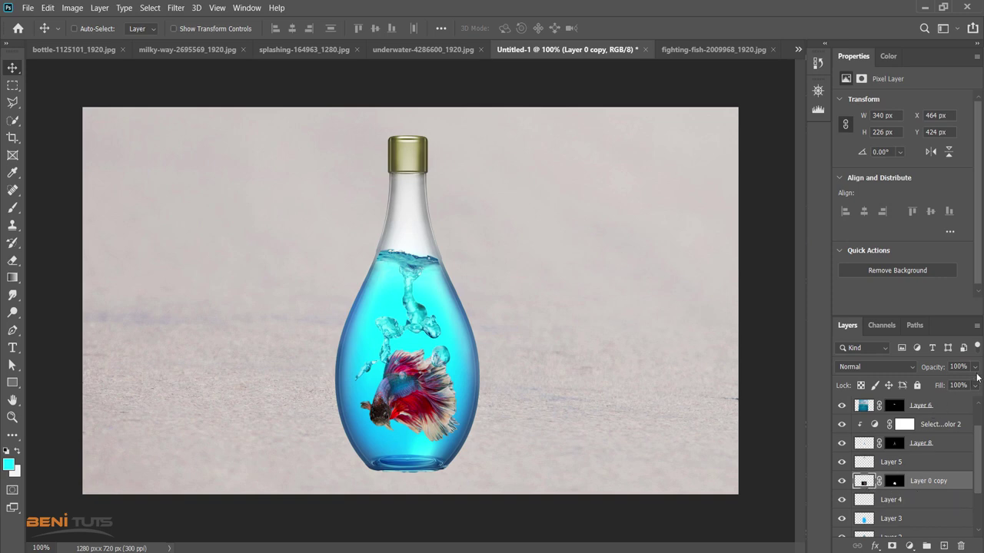
{"action": "left_click", "coordinate": [881, 367]}
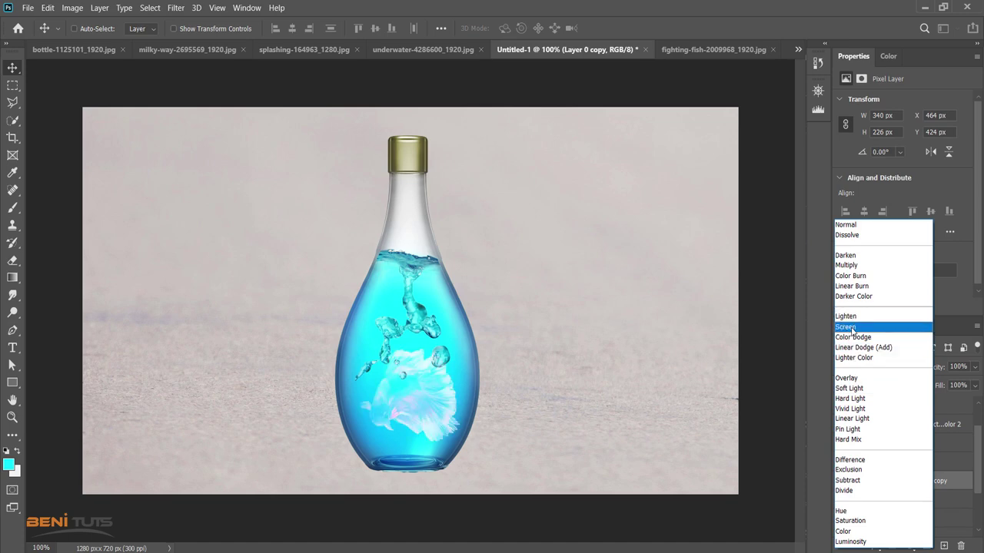
{"action": "left_click", "coordinate": [859, 227]}
{"action": "left_click", "coordinate": [975, 368]}
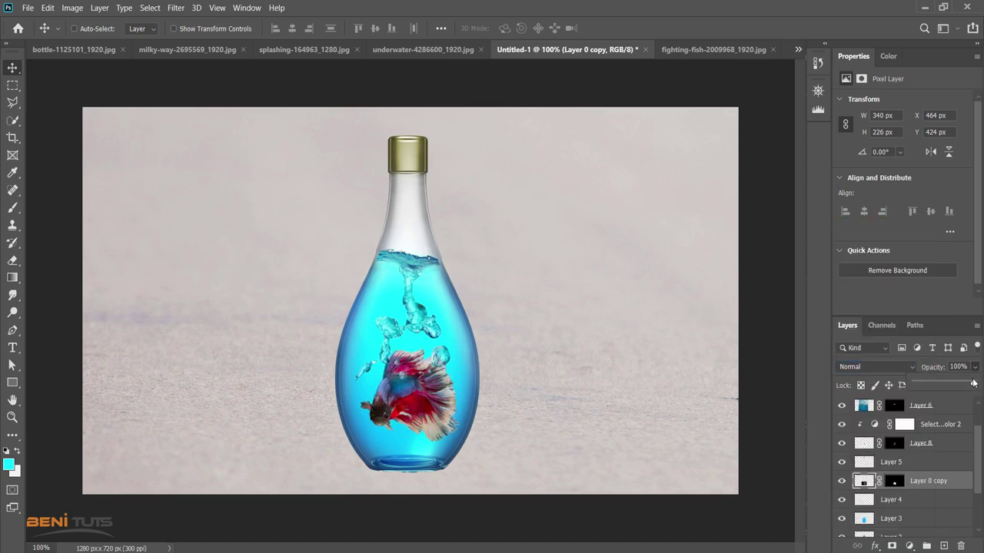
{"action": "left_click_drag", "start_coordinate": [974, 383], "coordinate": [965, 385]}
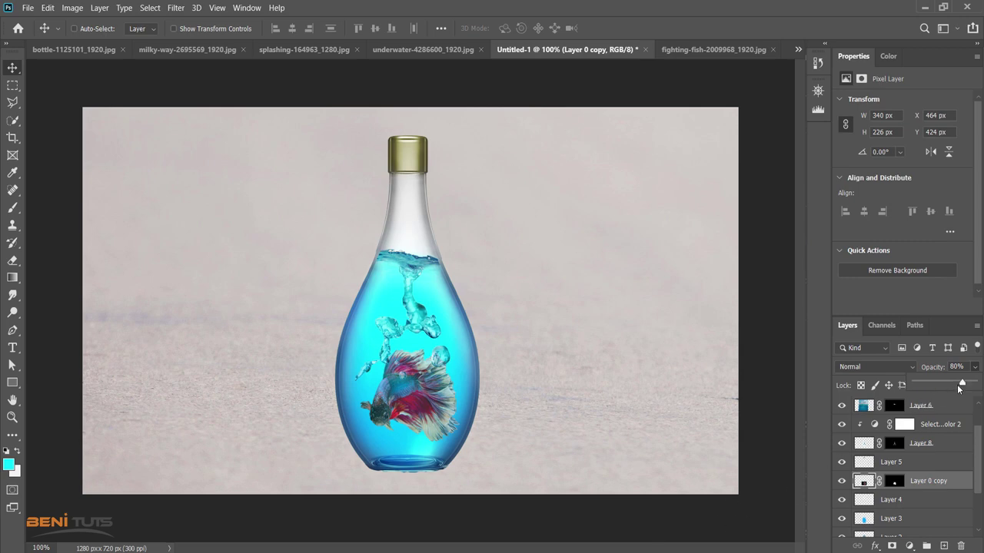
{"action": "left_click", "coordinate": [866, 483]}
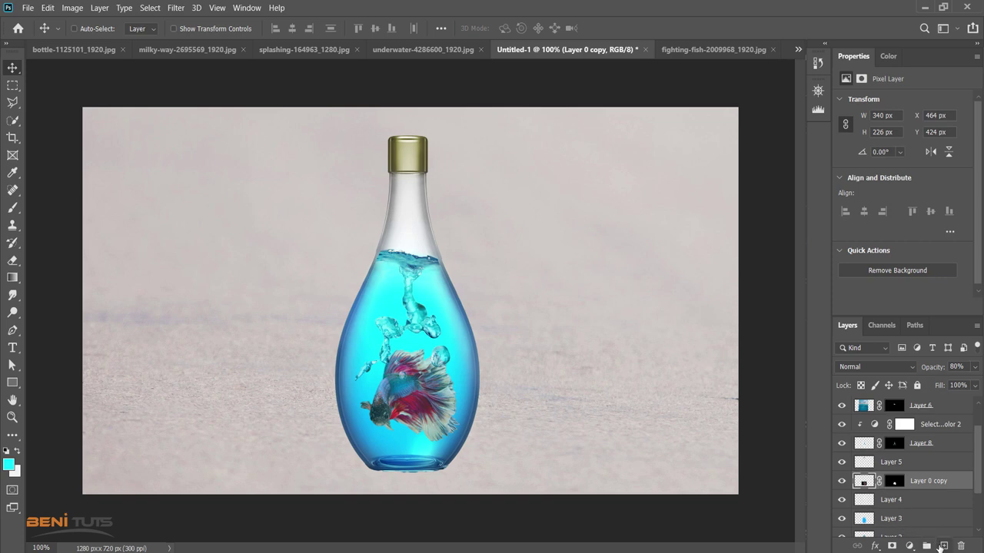
Add a new layer above the fish and fill it with 50% Gray
{"action": "left_click", "coordinate": [944, 545]}
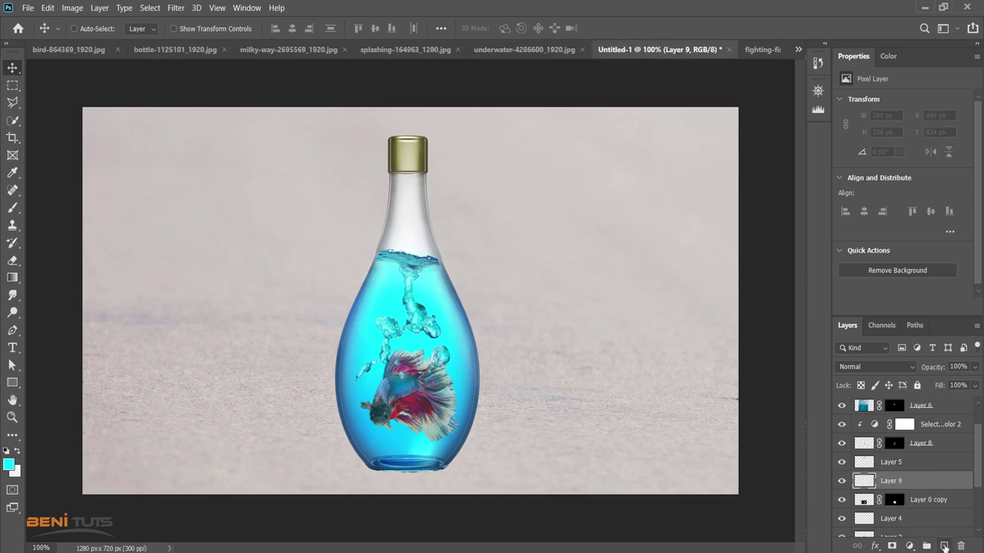
{"action": "left_click", "coordinate": [49, 9]}
{"action": "left_click", "coordinate": [78, 206]}
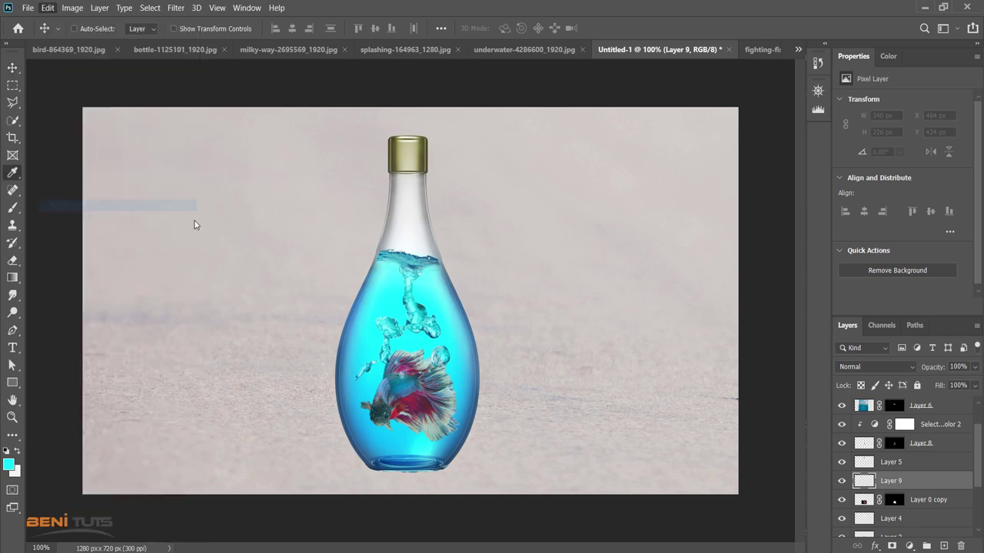
{"action": "left_click", "coordinate": [511, 142]}
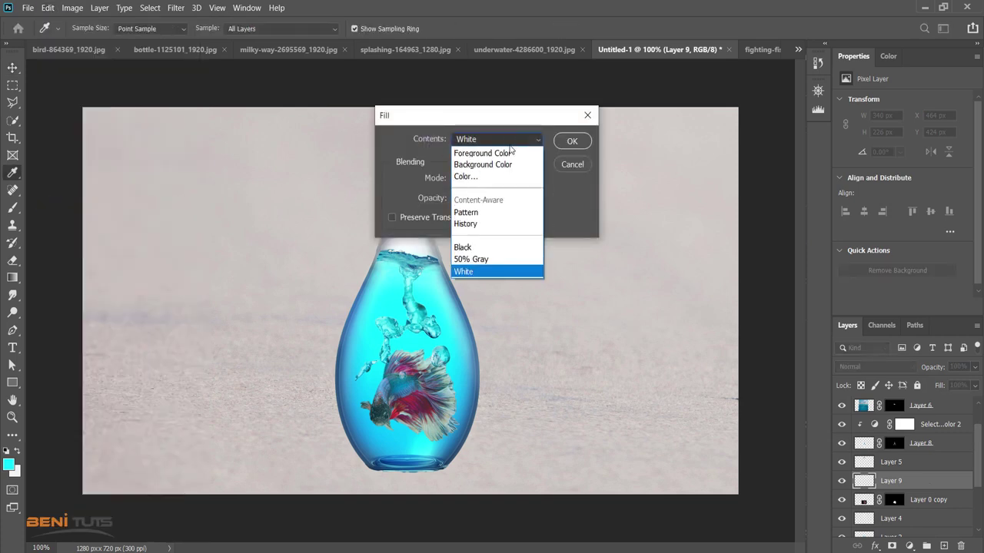
{"action": "left_click", "coordinate": [500, 257]}
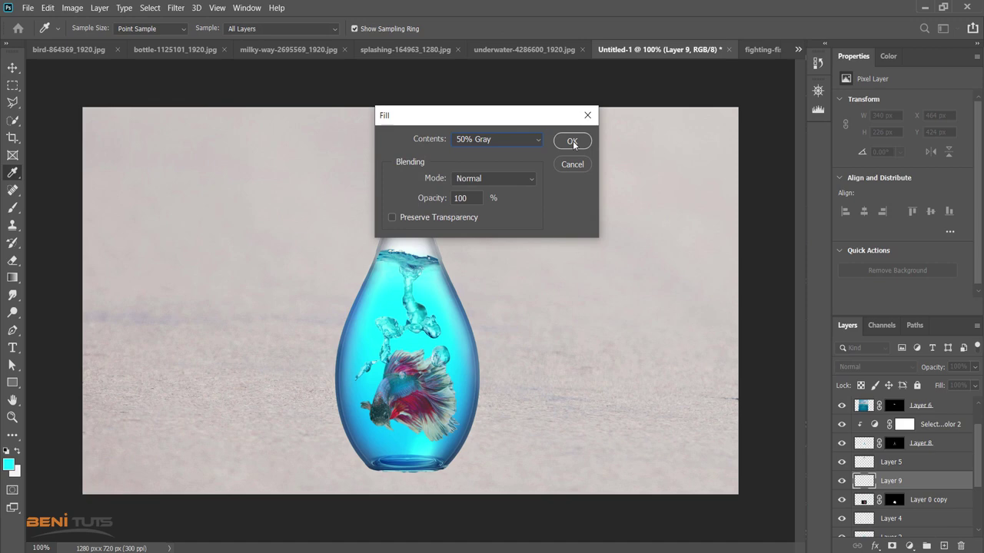
{"action": "left_click", "coordinate": [573, 140]}
{"action": "key", "text": "v"}
Set the gray layer's blend mode to Overlay and select the Dodge Tool
{"action": "left_click", "coordinate": [871, 367]}
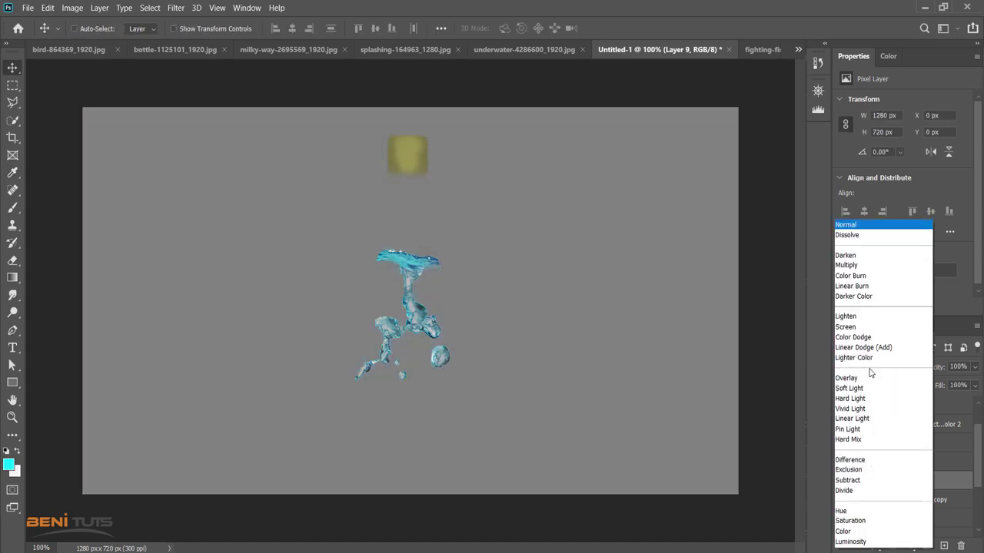
{"action": "left_click", "coordinate": [861, 377]}
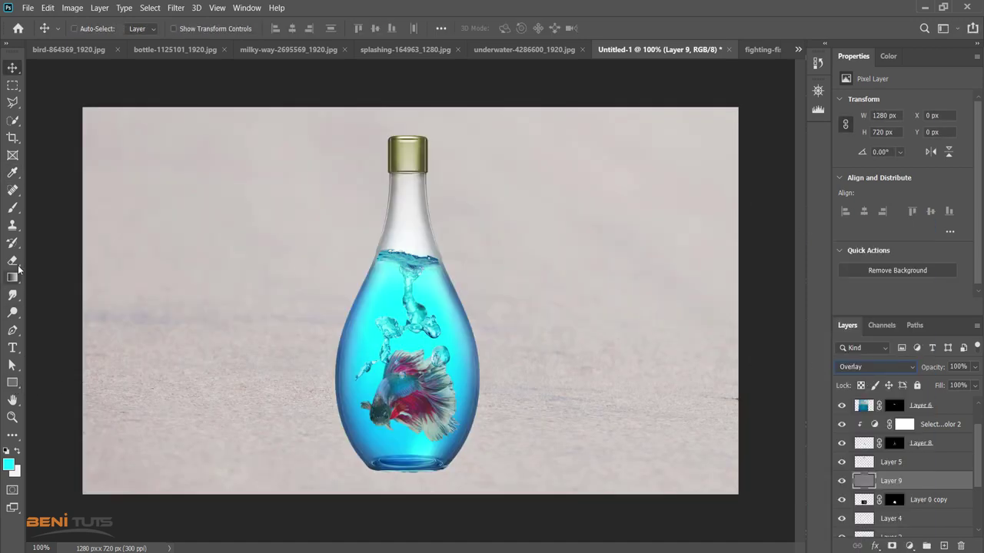
{"action": "left_click", "coordinate": [14, 313]}
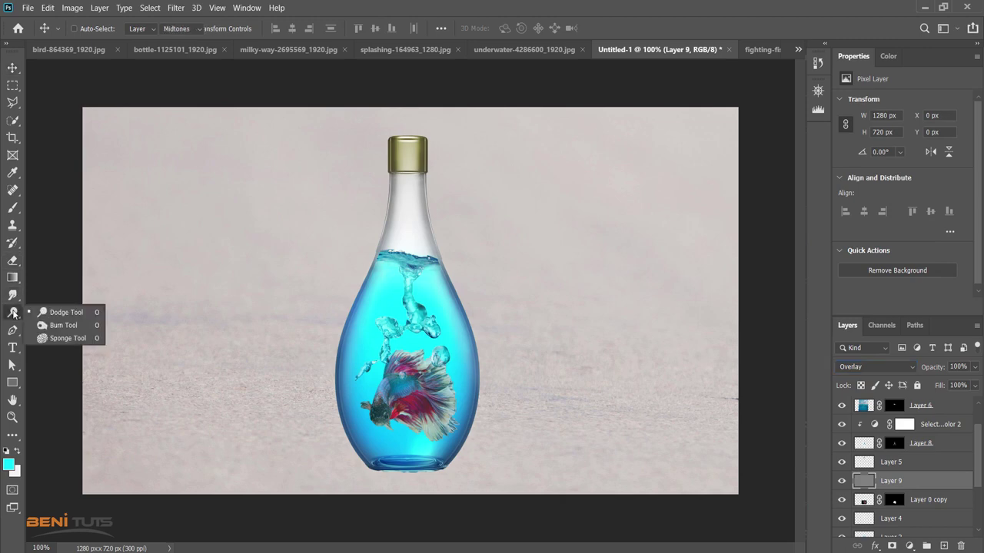
With a smaller dodge brush on Highlights range, lighten the fish's head and body
{"action": "left_click", "coordinate": [79, 316]}
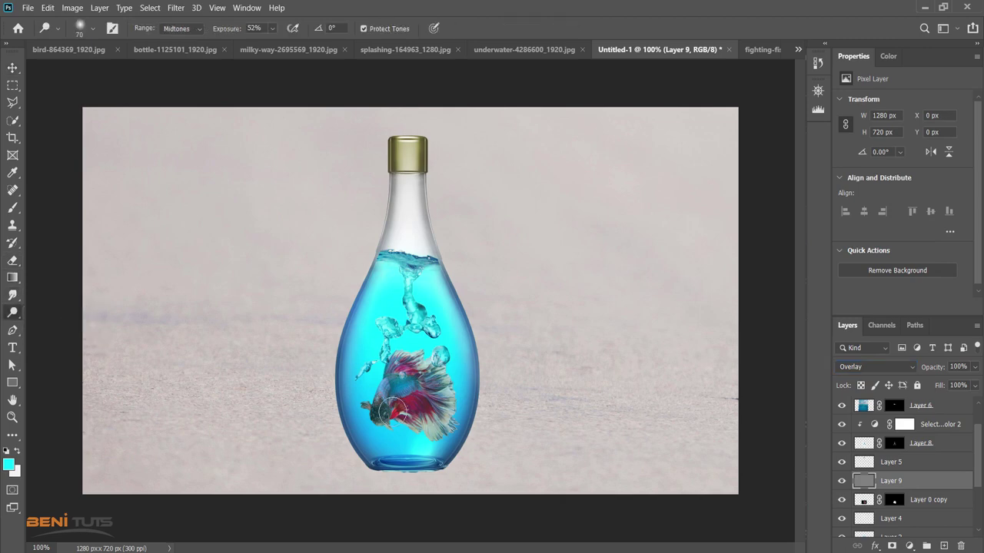
{"action": "key", "text": "bracketleft"}
{"action": "key", "text": "bracketleft"}
{"action": "key", "text": "bracketleft"}
{"action": "left_click", "coordinate": [192, 29]}
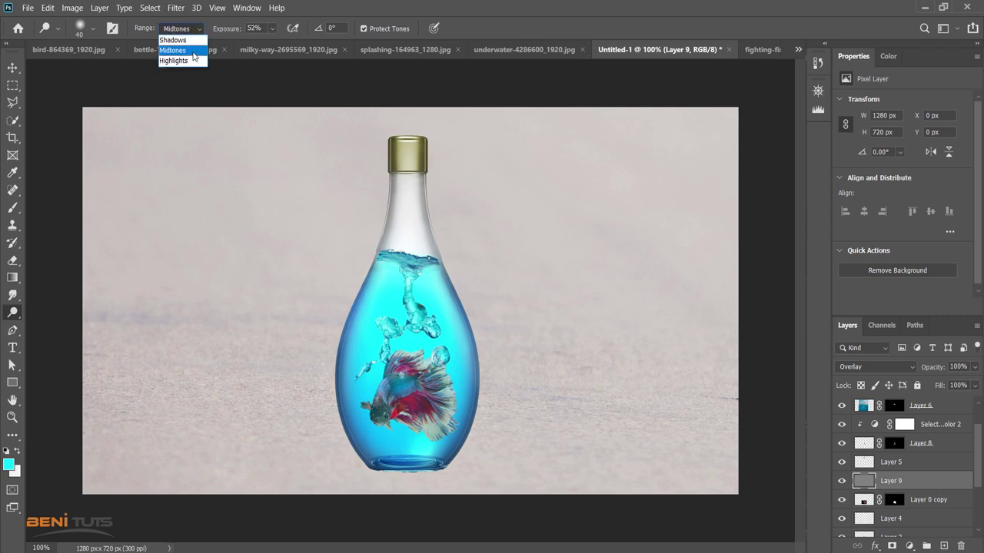
{"action": "left_click", "coordinate": [180, 57]}
{"action": "left_click_drag", "start_coordinate": [378, 418], "coordinate": [381, 401]}
{"action": "mouse_move", "coordinate": [438, 443]}
{"action": "left_mouse_down"}
{"action": "mouse_move", "coordinate": [396, 369]}
{"action": "mouse_move", "coordinate": [408, 360]}
{"action": "mouse_move", "coordinate": [442, 384]}
{"action": "mouse_move", "coordinate": [448, 407]}
{"action": "mouse_move", "coordinate": [446, 428]}
{"action": "mouse_move", "coordinate": [409, 424]}
{"action": "left_mouse_up"}
Lower the dodge exposure, switch Range to Shadows, and lighten the fish's darker body areas
{"action": "left_click", "coordinate": [273, 29]}
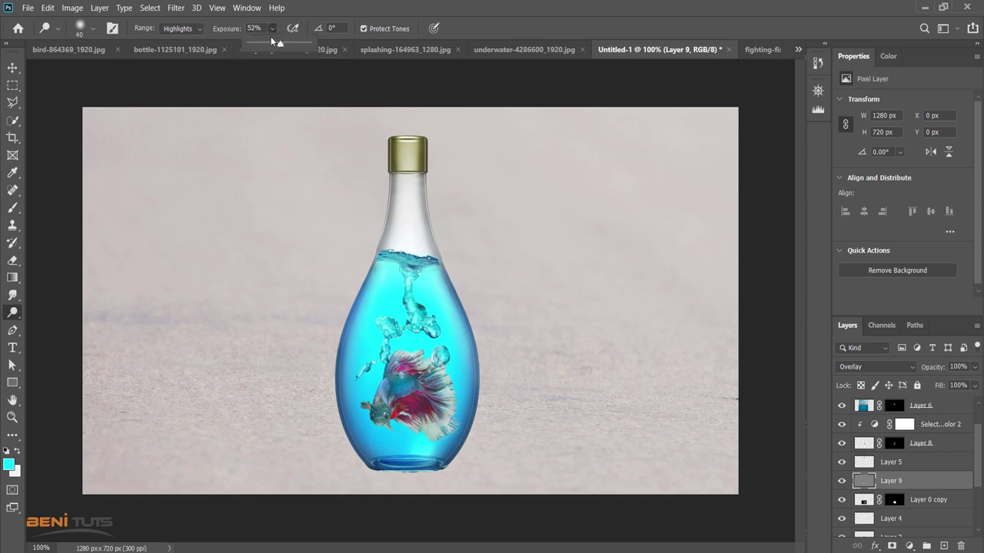
{"action": "left_click", "coordinate": [198, 30]}
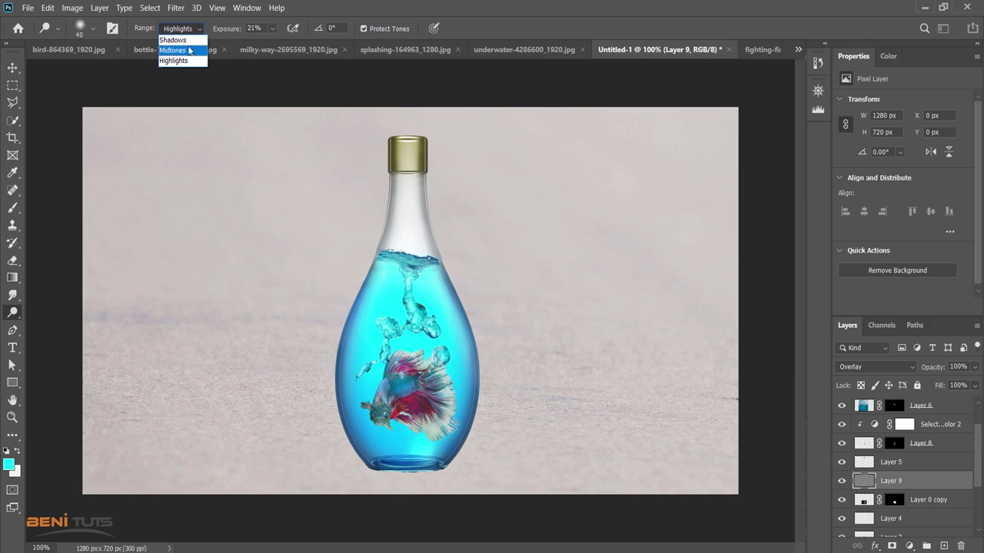
{"action": "left_click", "coordinate": [181, 37]}
{"action": "mouse_move", "coordinate": [414, 425]}
{"action": "left_mouse_down"}
{"action": "mouse_move", "coordinate": [411, 407]}
{"action": "mouse_move", "coordinate": [423, 399]}
{"action": "mouse_move", "coordinate": [396, 374]}
{"action": "mouse_move", "coordinate": [424, 376]}
{"action": "mouse_move", "coordinate": [364, 407]}
{"action": "mouse_move", "coordinate": [394, 433]}
{"action": "mouse_move", "coordinate": [378, 416]}
{"action": "left_mouse_up"}
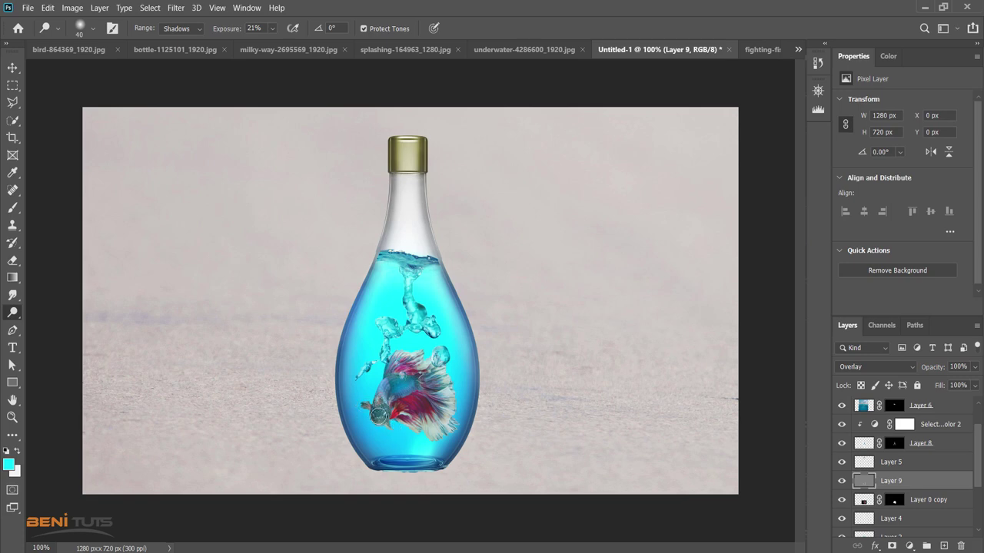
{"action": "left_click_drag", "start_coordinate": [400, 375], "coordinate": [403, 377]}
{"action": "left_click", "coordinate": [188, 32]}
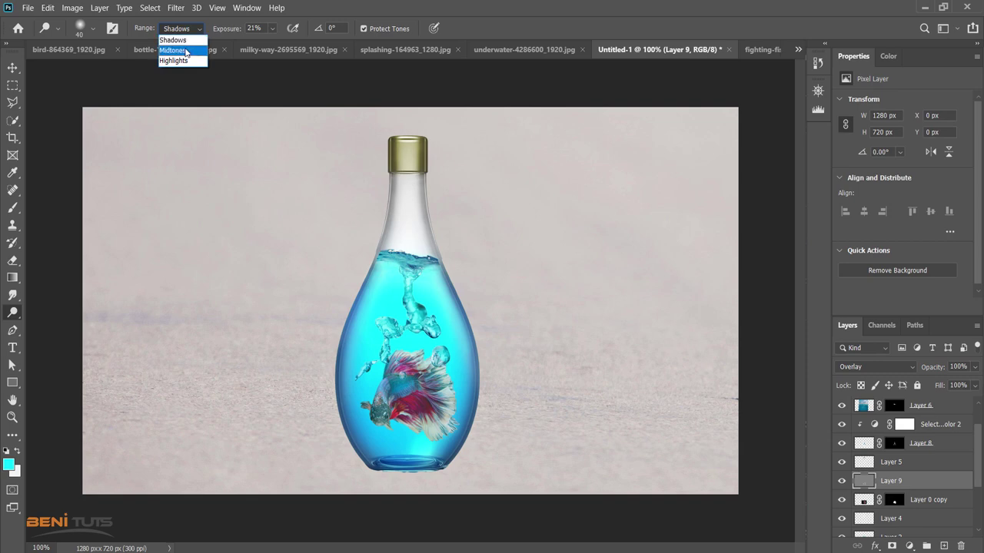
{"action": "key", "text": "Escape"}
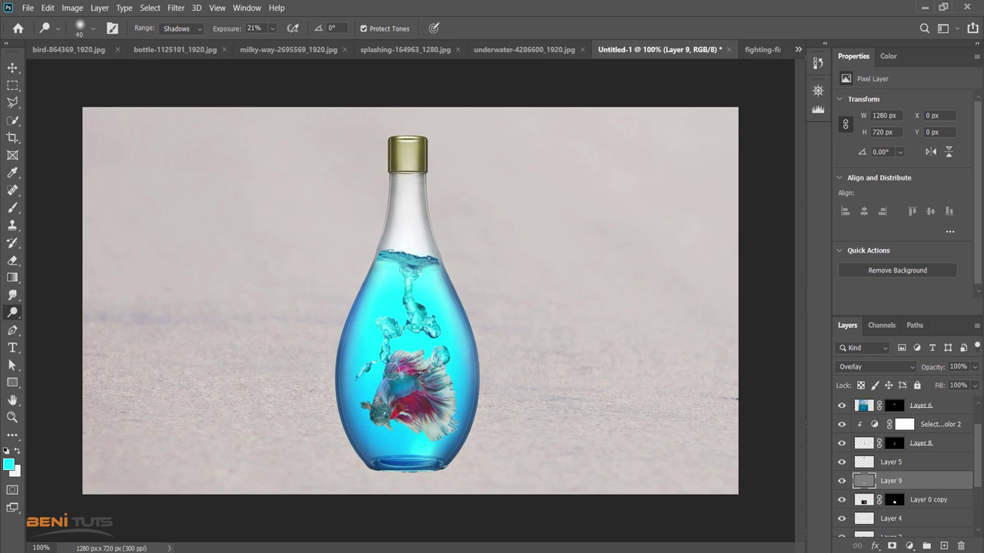
{"action": "right_click", "coordinate": [19, 315]}
Burn the fish's red fins to deepen them
{"action": "left_click", "coordinate": [60, 325]}
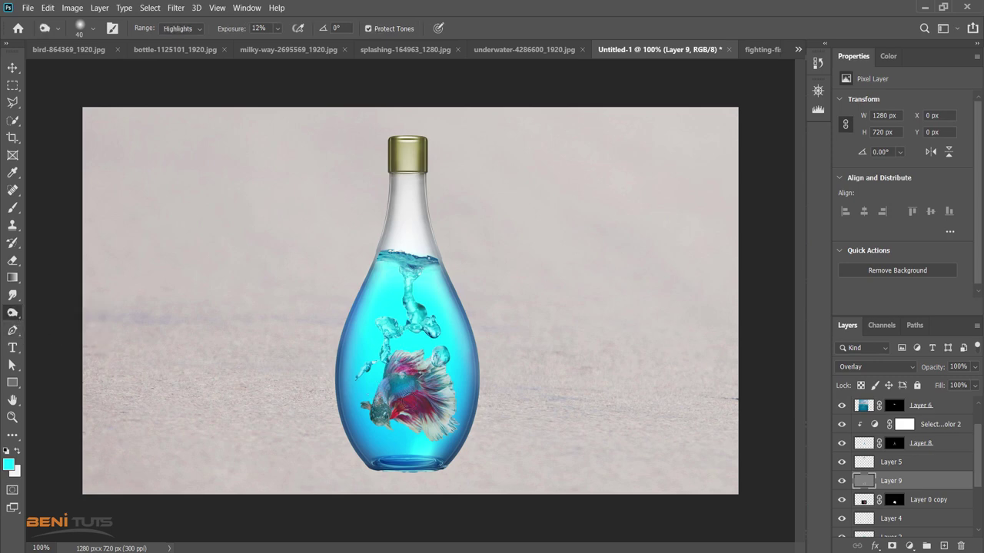
{"action": "mouse_move", "coordinate": [414, 402]}
{"action": "left_mouse_down"}
{"action": "mouse_move", "coordinate": [400, 407]}
{"action": "mouse_move", "coordinate": [432, 381]}
{"action": "mouse_move", "coordinate": [402, 370]}
{"action": "mouse_move", "coordinate": [405, 362]}
{"action": "mouse_move", "coordinate": [405, 392]}
{"action": "left_mouse_up"}
{"action": "left_click", "coordinate": [13, 67]}
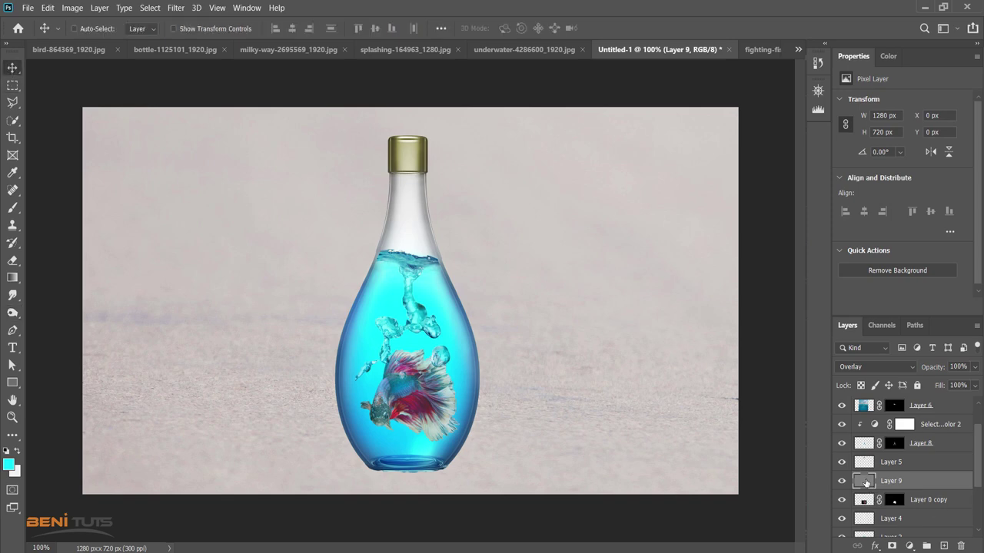
Dodge the highlights on the fish's head with Range set to Highlights
{"action": "right_click", "coordinate": [12, 312]}
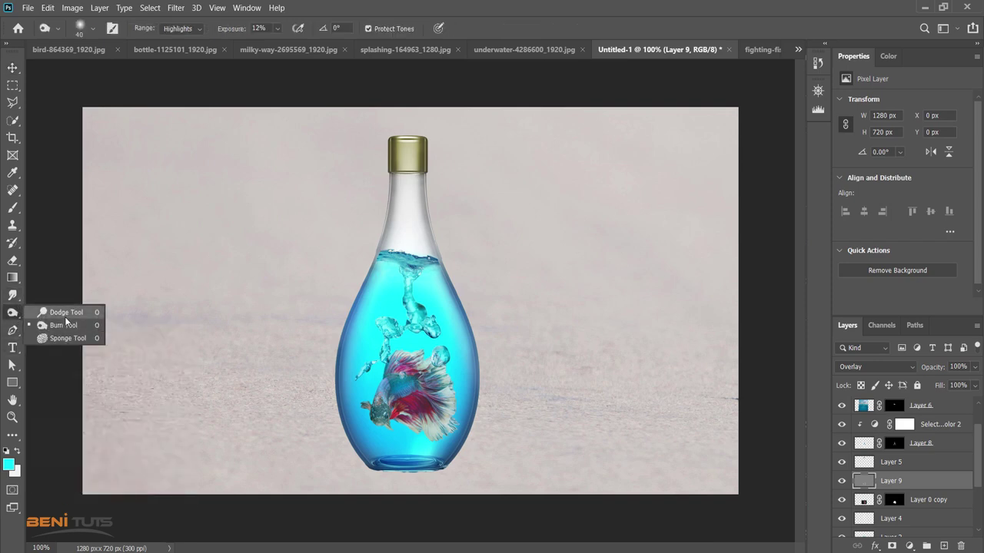
{"action": "left_click", "coordinate": [65, 314]}
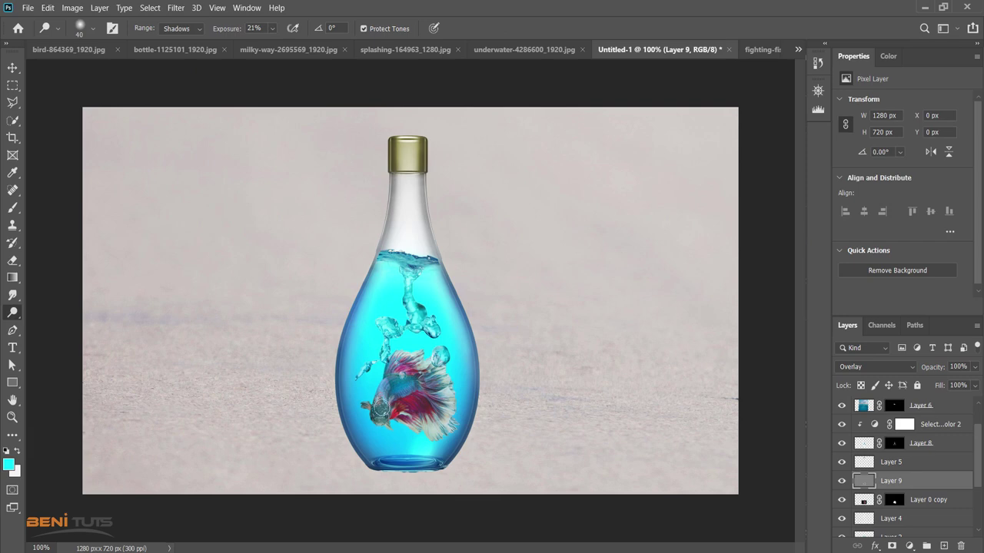
{"action": "left_click", "coordinate": [193, 29]}
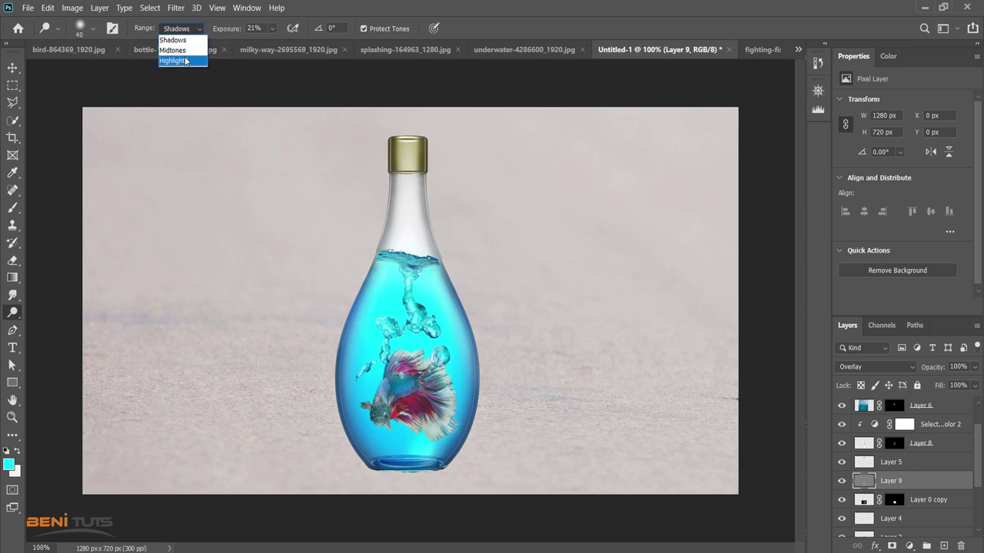
{"action": "left_click", "coordinate": [183, 60]}
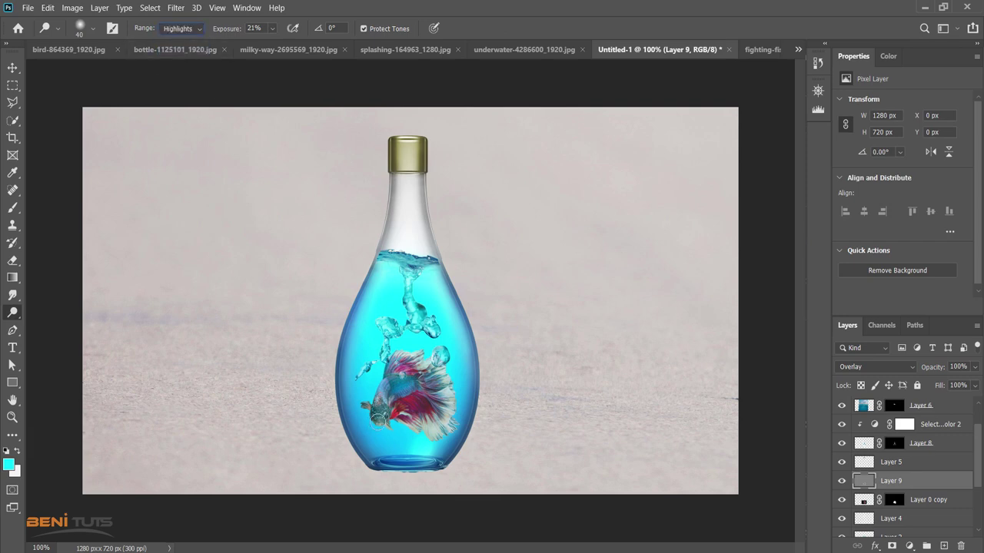
{"action": "left_click_drag", "start_coordinate": [379, 418], "coordinate": [377, 413]}
{"action": "left_click_drag", "start_coordinate": [388, 421], "coordinate": [378, 406]}
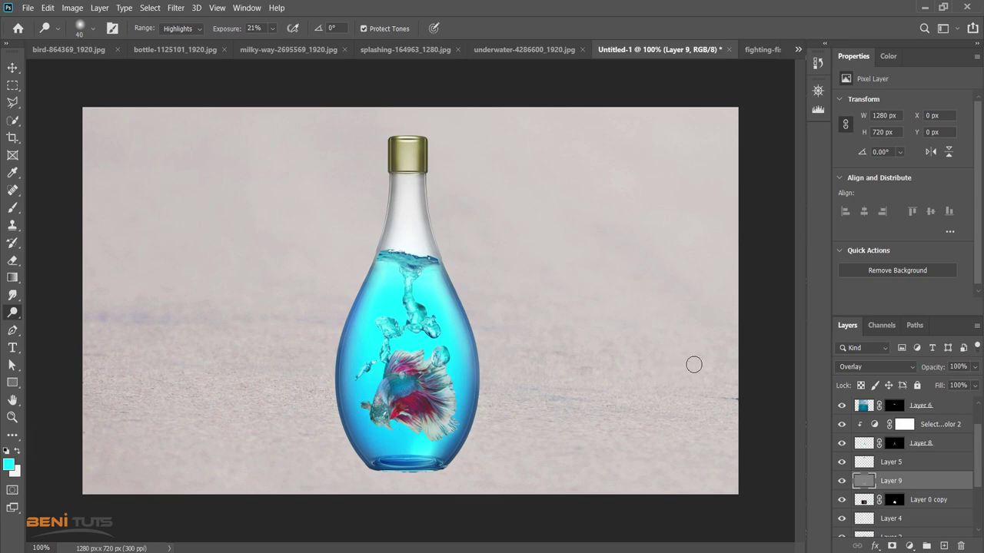
{"action": "left_click", "coordinate": [13, 70]}
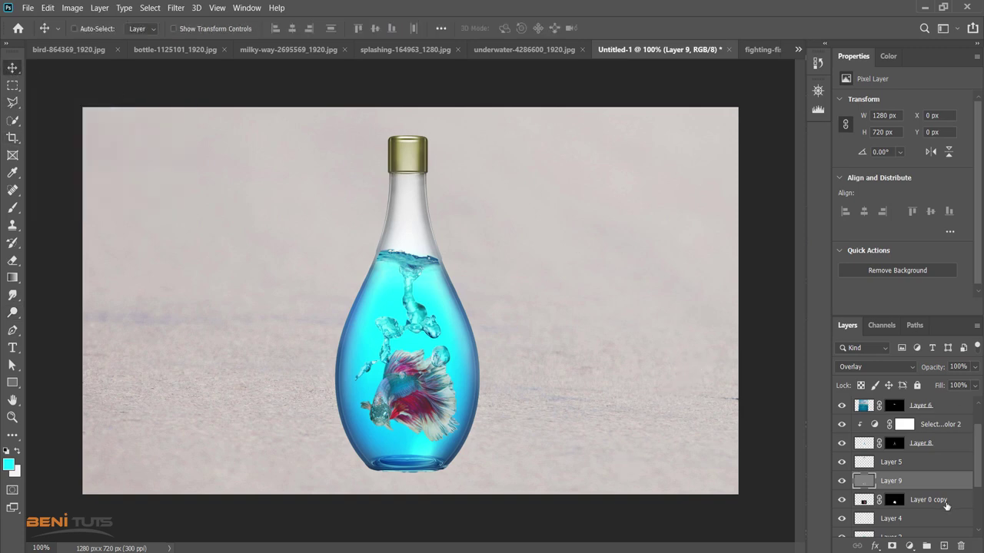
Add a new layer above Layer 9 set to Overlay blending
{"action": "left_click", "coordinate": [944, 546]}
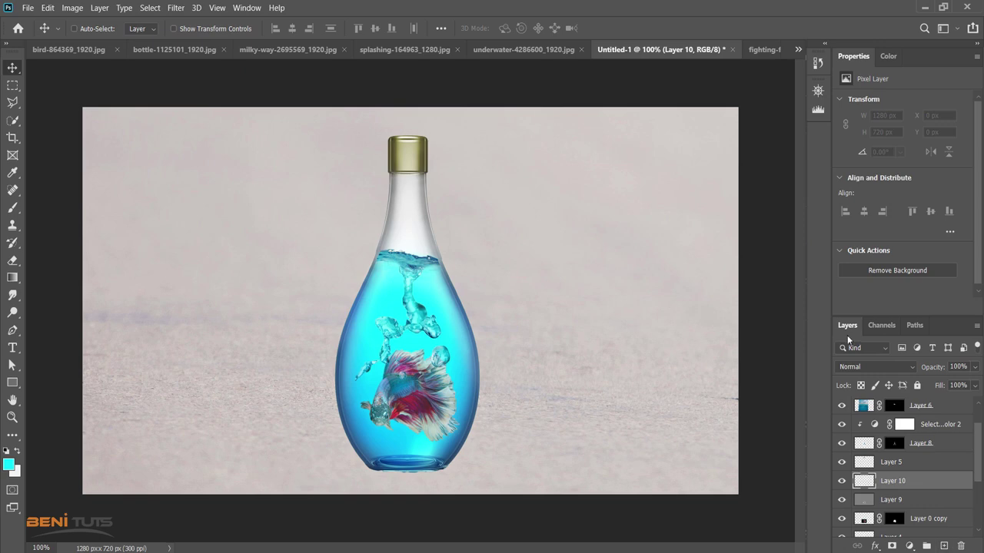
{"action": "left_click", "coordinate": [851, 368]}
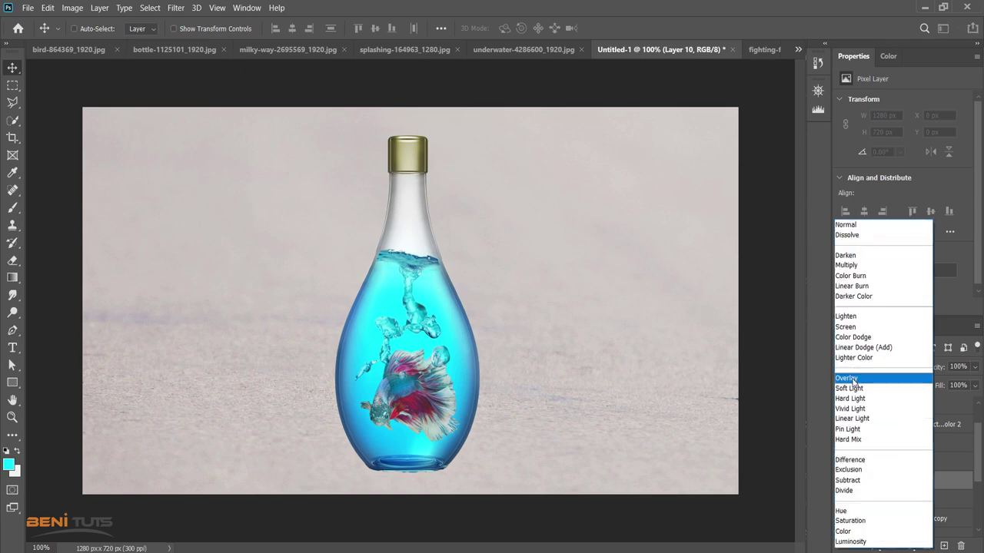
{"action": "left_click", "coordinate": [847, 378]}
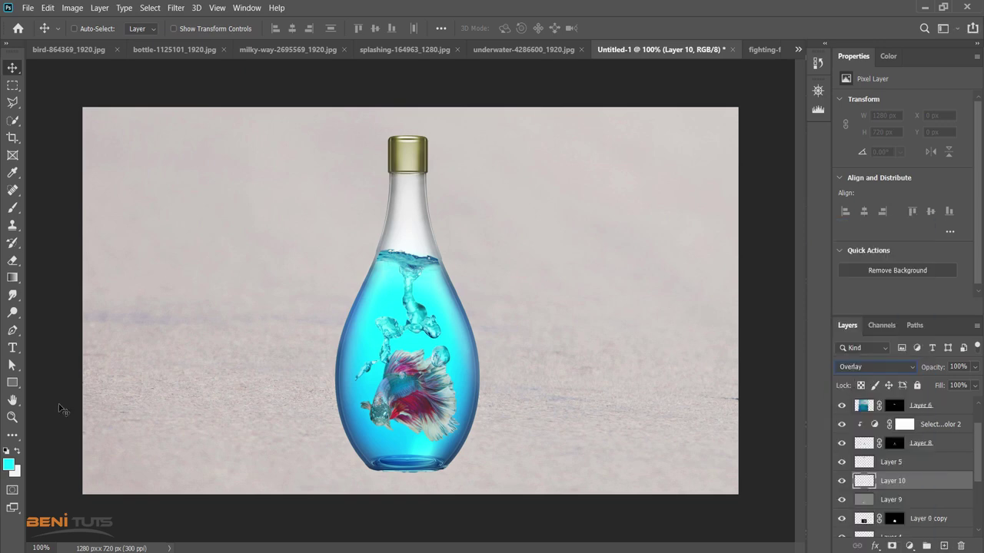
Paint sampled dark red over the fish's body with a soft round brush
{"action": "left_click", "coordinate": [12, 208]}
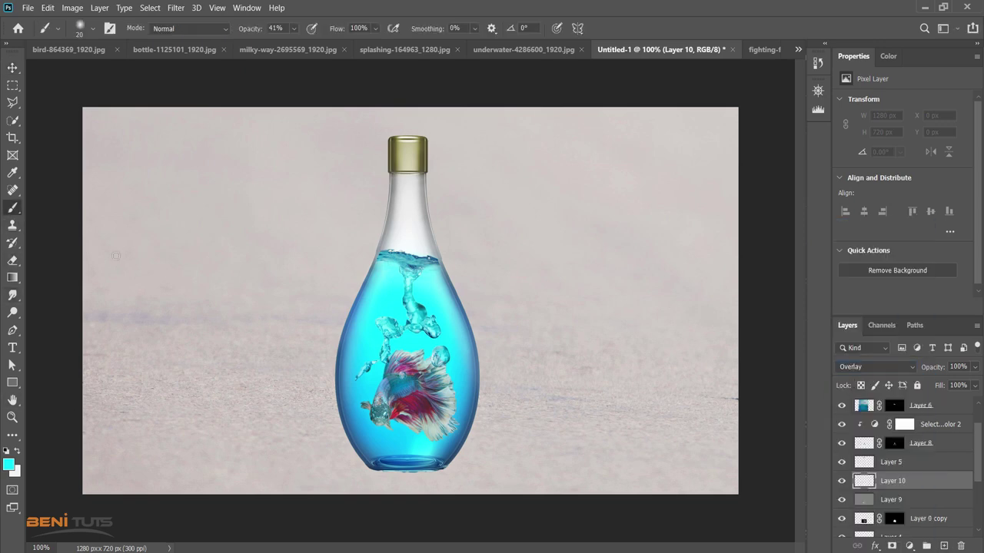
{"action": "left_click", "coordinate": [414, 398], "text": "alt"}
{"action": "right_click", "coordinate": [414, 401]}
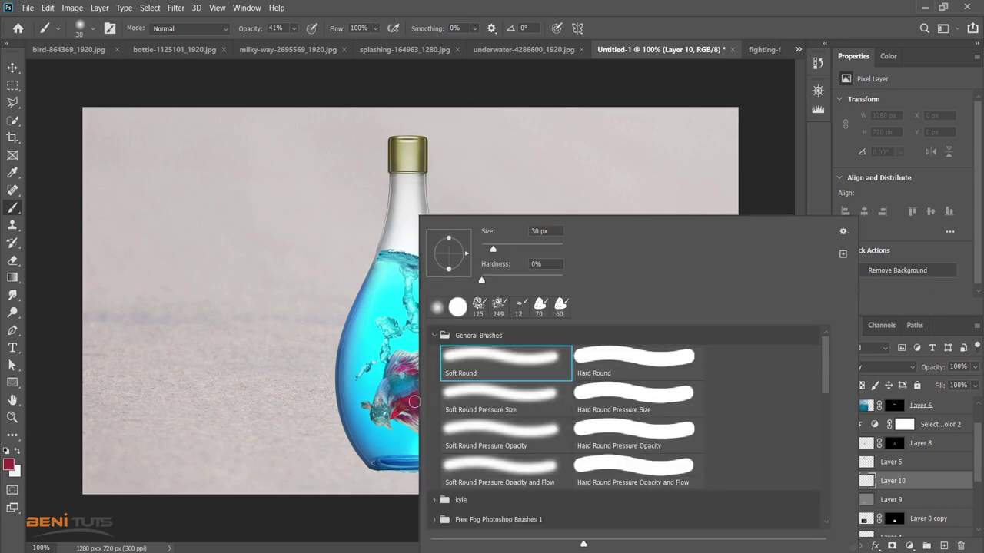
{"action": "left_click", "coordinate": [477, 371]}
{"action": "key", "text": "Return"}
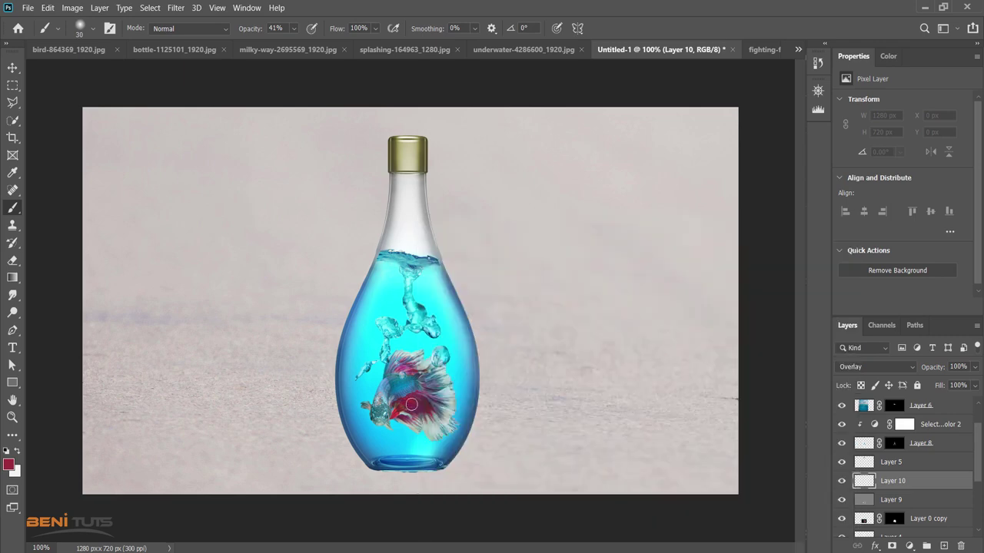
{"action": "left_click_drag", "start_coordinate": [429, 405], "coordinate": [410, 402]}
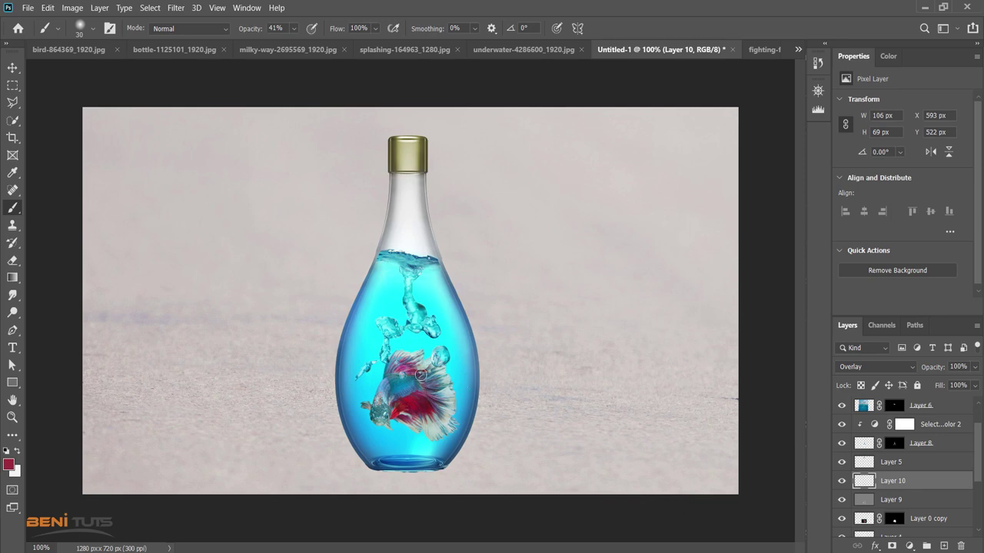
Dab sampled pink-magenta onto the fish's upper body, then sample a grey-blue colour
{"action": "left_click", "coordinate": [405, 366], "text": "alt"}
{"action": "left_click", "coordinate": [415, 371]}
{"action": "left_click", "coordinate": [436, 380], "text": "alt"}
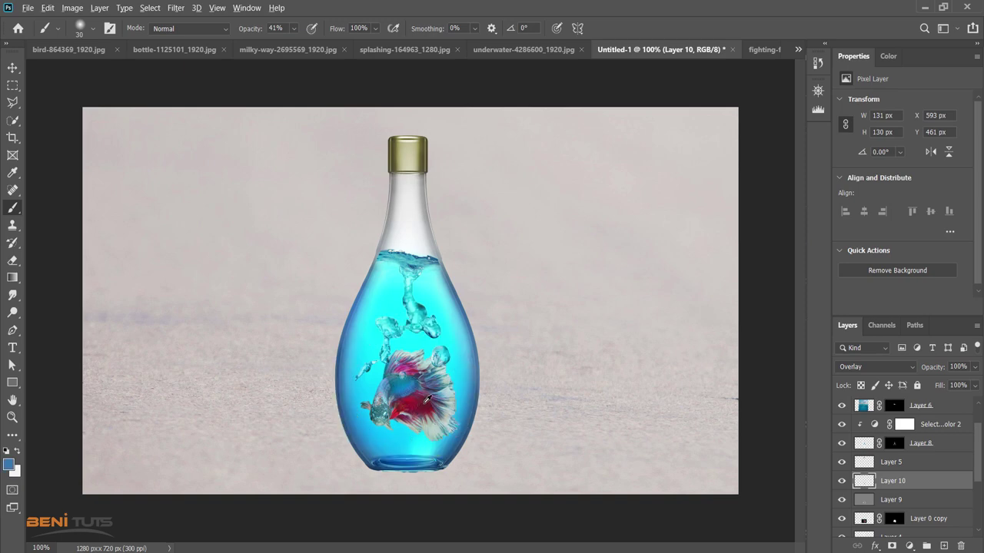
Sample a dark grey from the fish, then add empty Layer 11 directly above Layer 5
{"action": "left_click", "coordinate": [441, 398], "text": "alt"}
{"action": "left_click", "coordinate": [12, 68]}
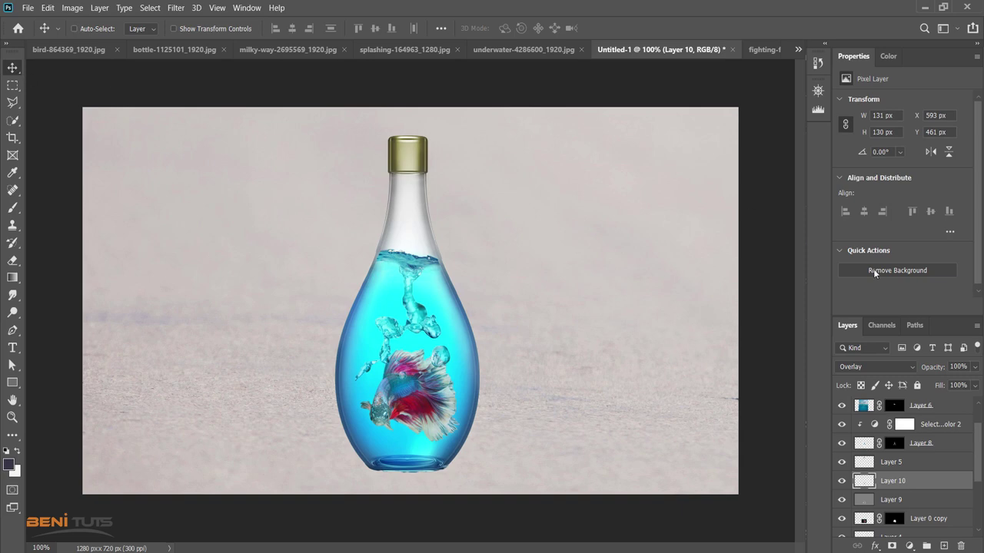
{"action": "left_click", "coordinate": [869, 465]}
{"action": "left_click", "coordinate": [869, 488]}
{"action": "left_click", "coordinate": [896, 466]}
{"action": "left_click", "coordinate": [943, 546]}
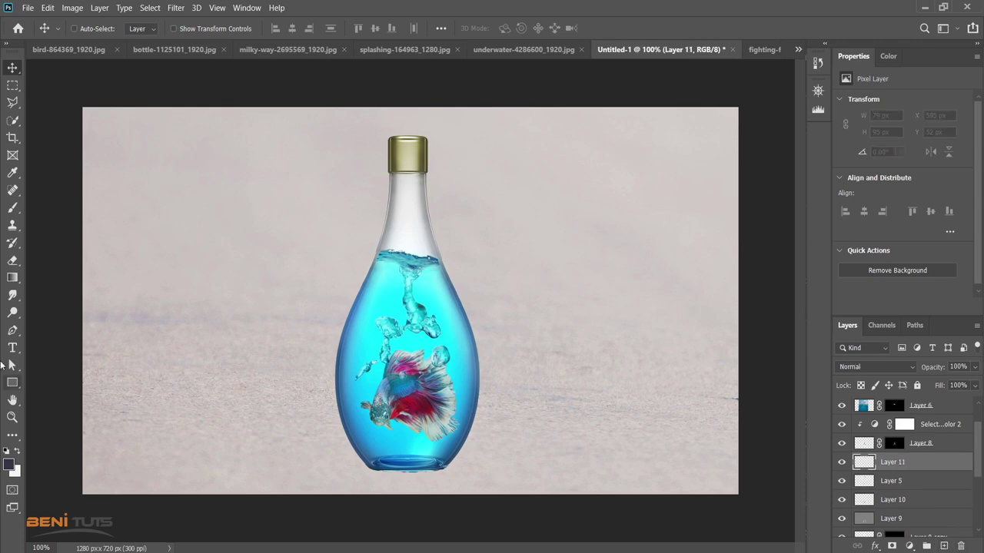
In the brush presets, collapse the other brush folders and expand Special Effects Brushes
{"action": "left_click", "coordinate": [12, 207]}
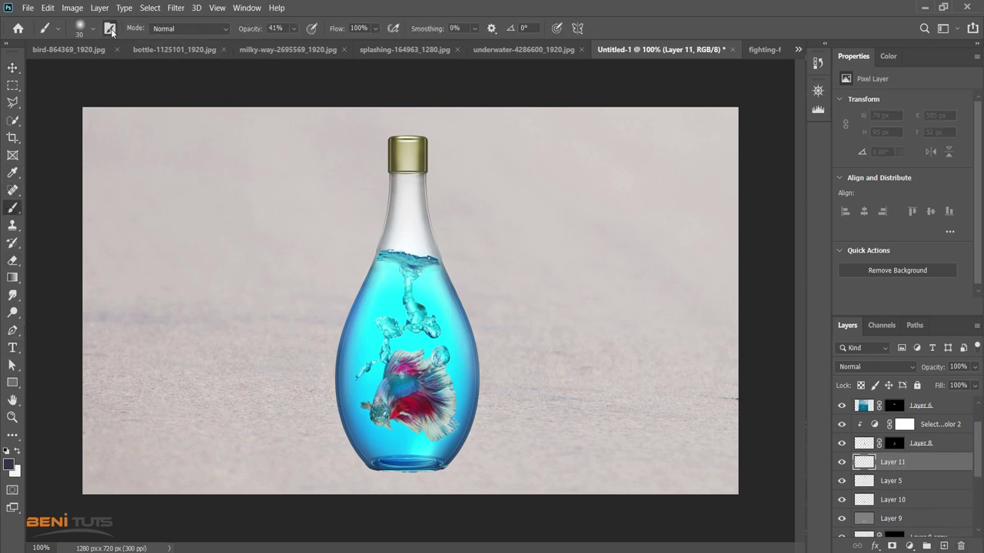
{"action": "key", "text": "F5"}
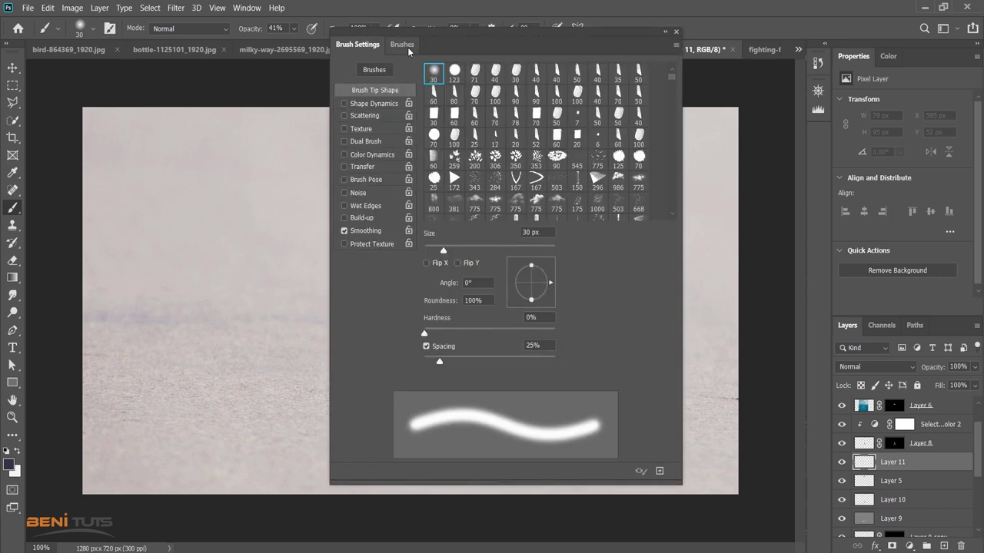
{"action": "left_click", "coordinate": [402, 44]}
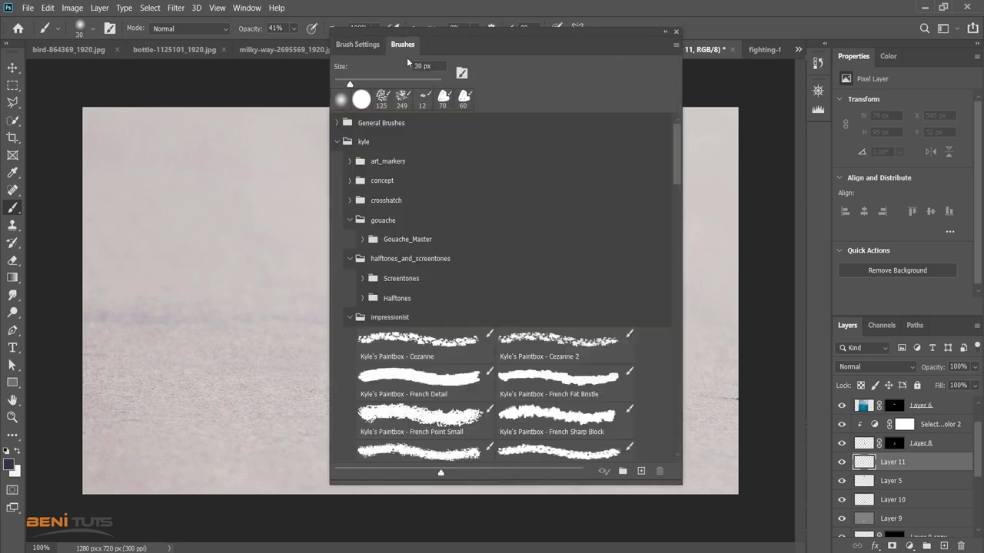
{"action": "left_click", "coordinate": [349, 259]}
{"action": "left_click", "coordinate": [349, 222]}
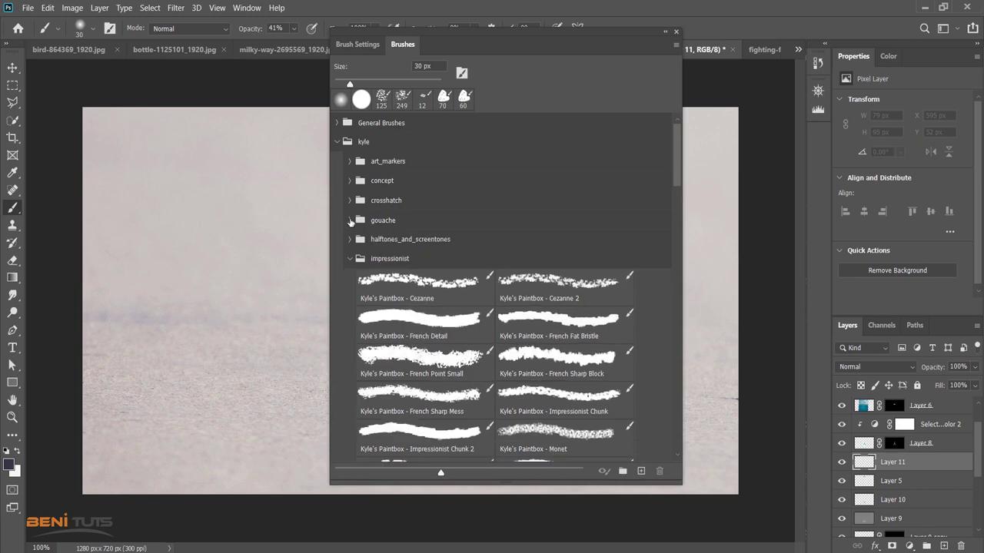
{"action": "left_click", "coordinate": [350, 259]}
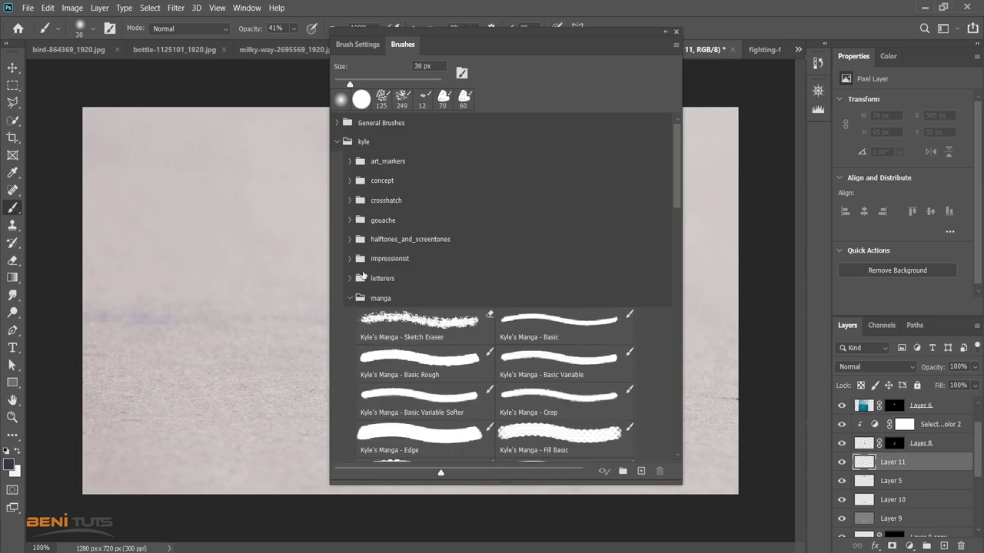
{"action": "left_click", "coordinate": [350, 299]}
{"action": "scroll", "coordinate": [464, 285], "scroll_direction": "down", "scroll_amount": 1}
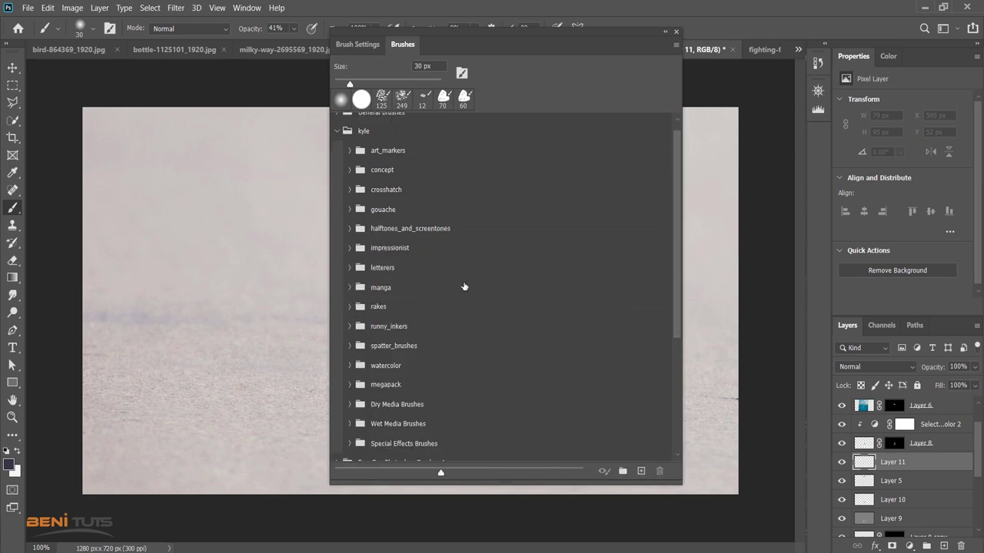
{"action": "left_click", "coordinate": [351, 433]}
Select the Spatter Bot Tilt brush at 284 px, testing one dab and undoing it
{"action": "scroll", "coordinate": [499, 348], "scroll_direction": "down", "scroll_amount": 1}
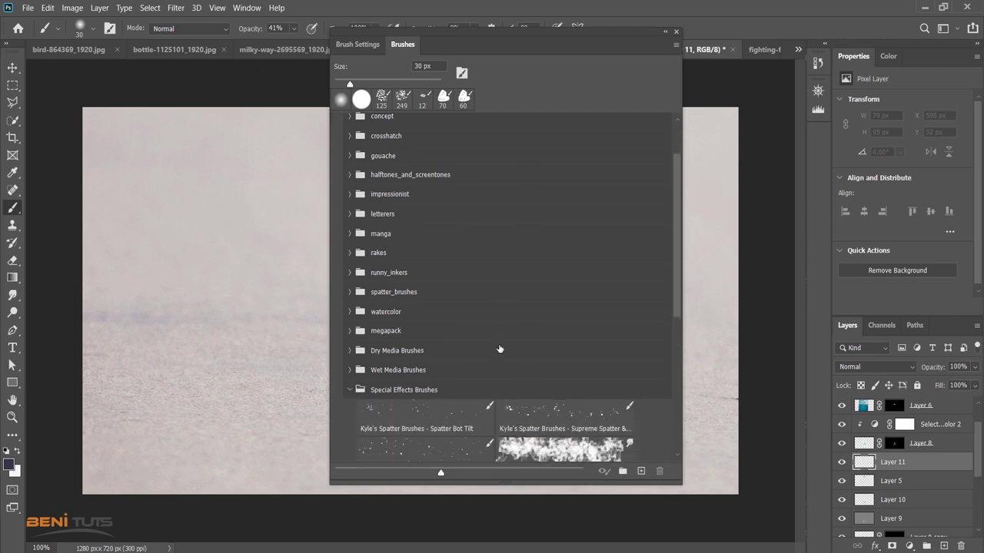
{"action": "scroll", "coordinate": [499, 347], "scroll_direction": "down", "scroll_amount": 2}
{"action": "scroll", "coordinate": [499, 350], "scroll_direction": "down", "scroll_amount": 2}
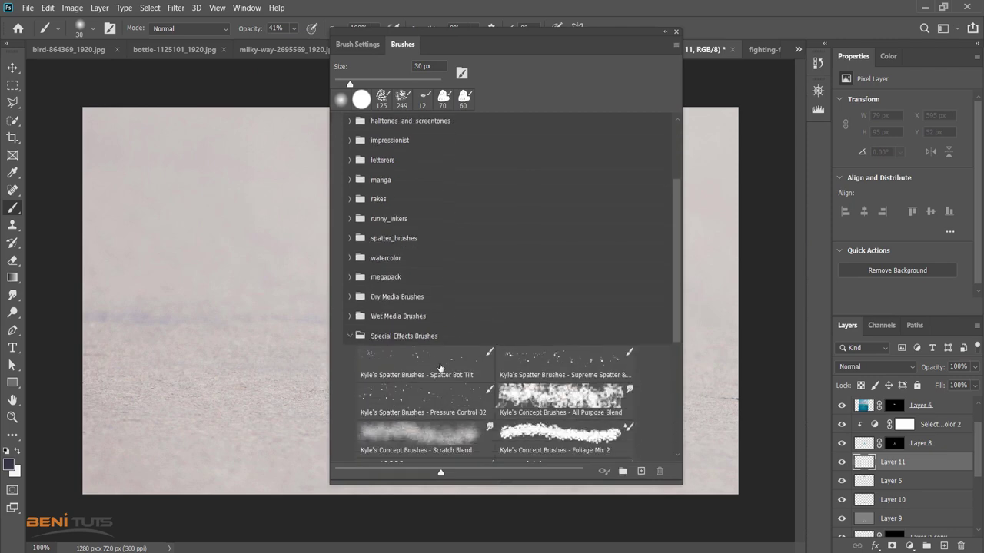
{"action": "left_click", "coordinate": [440, 367]}
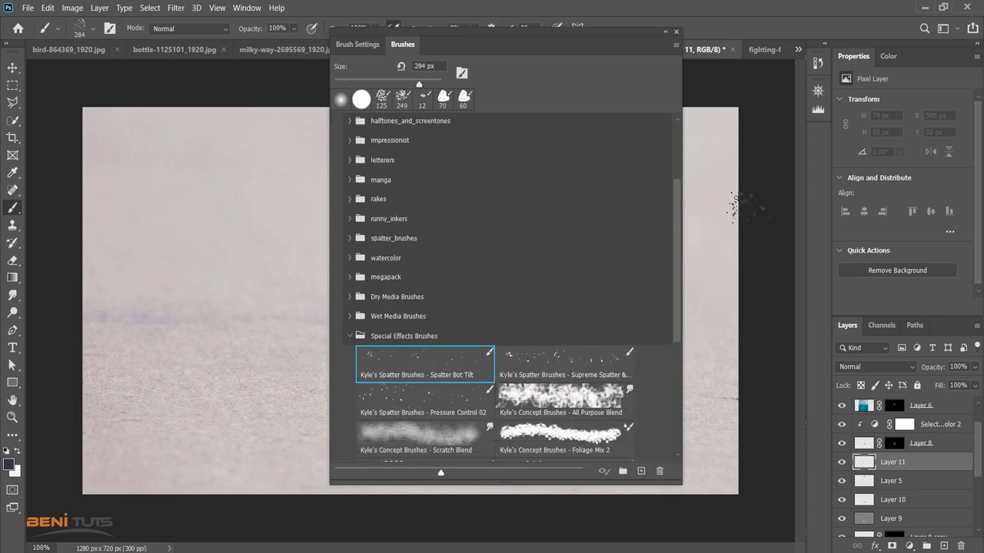
{"action": "left_click", "coordinate": [737, 202]}
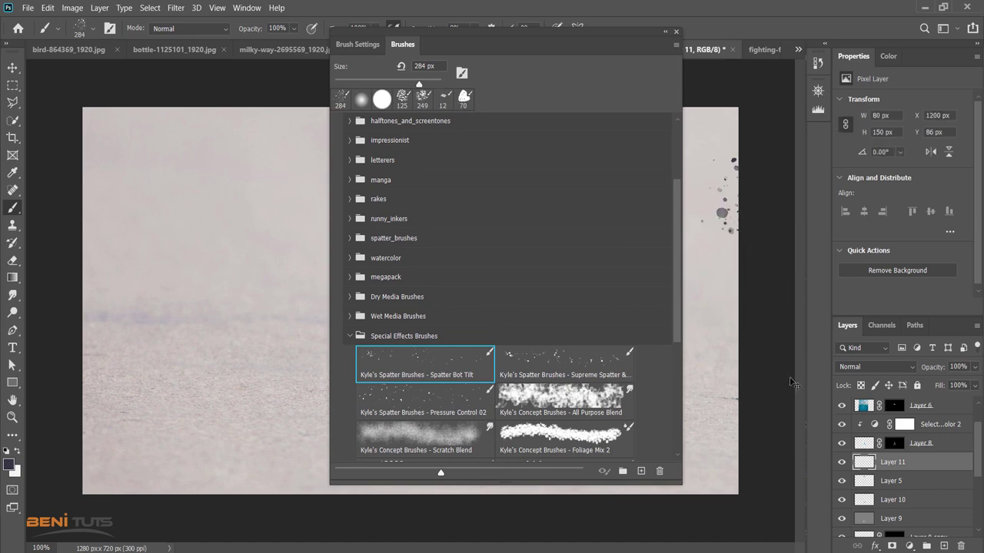
{"action": "key", "text": "ctrl+z"}
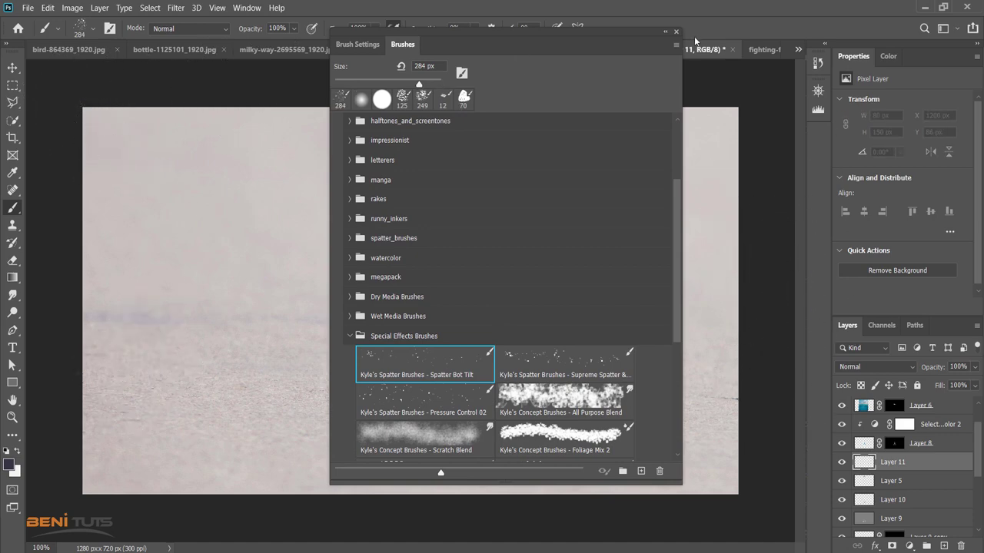
{"action": "left_click", "coordinate": [675, 32]}
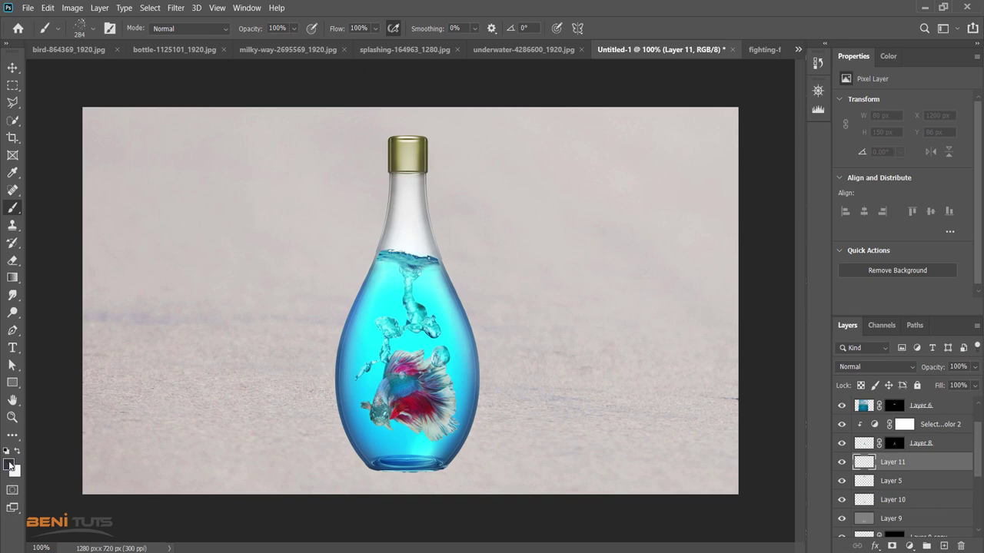
Set the foreground colour to near-white f7f7fe and shrink the spatter brush to 175 px
{"action": "left_click", "coordinate": [9, 464]}
{"action": "type", "text": "ffffff"}
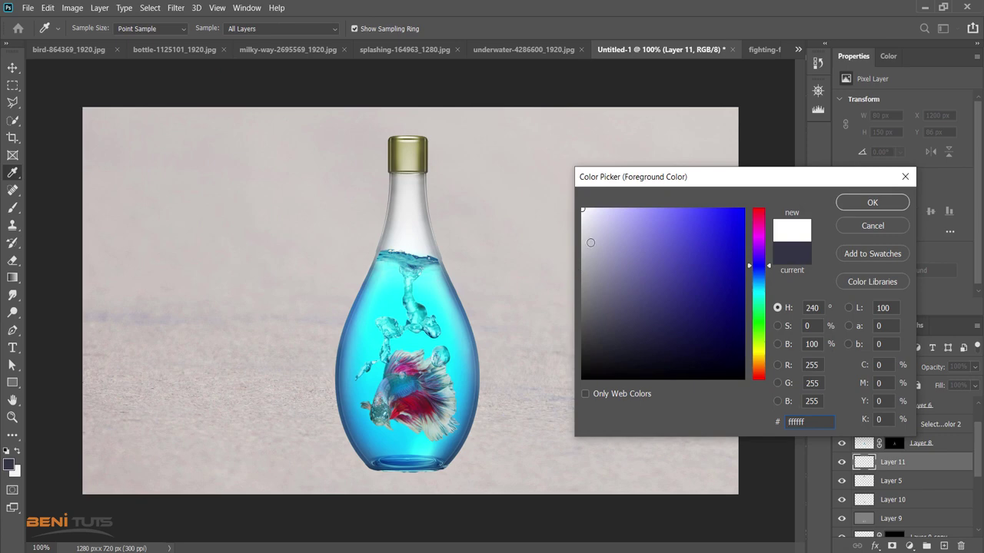
{"action": "left_click", "coordinate": [586, 210]}
{"action": "left_click", "coordinate": [857, 201]}
{"action": "key", "text": "b"}
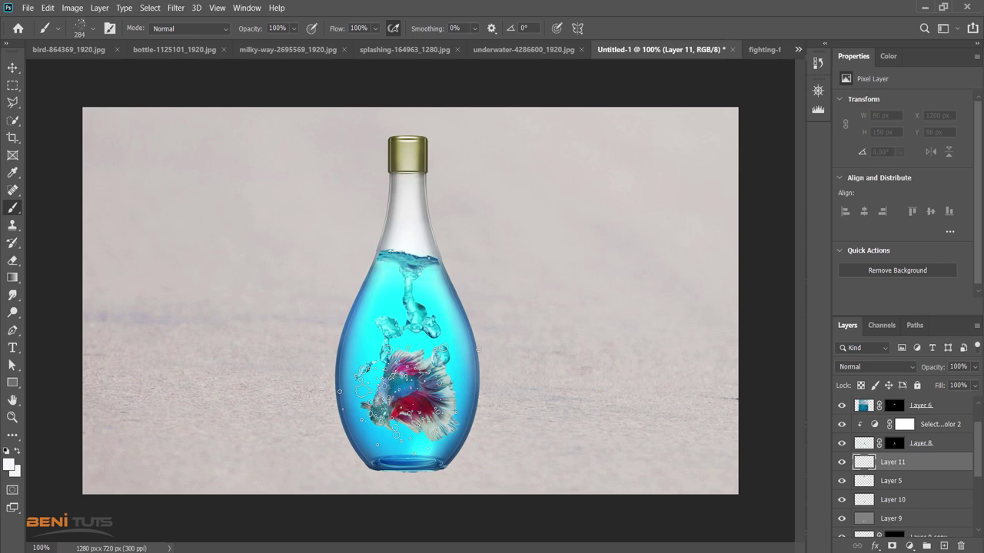
{"action": "key", "text": "bracketleft"}
{"action": "key", "text": "bracketleft"}
{"action": "key", "text": "bracketleft"}
{"action": "left_click", "coordinate": [388, 401]}
Load the bottle selection, paint white spatter bubbles on Layer 11, and set it to 60% opacity
{"action": "scroll", "coordinate": [917, 473], "scroll_direction": "down", "scroll_amount": 2}
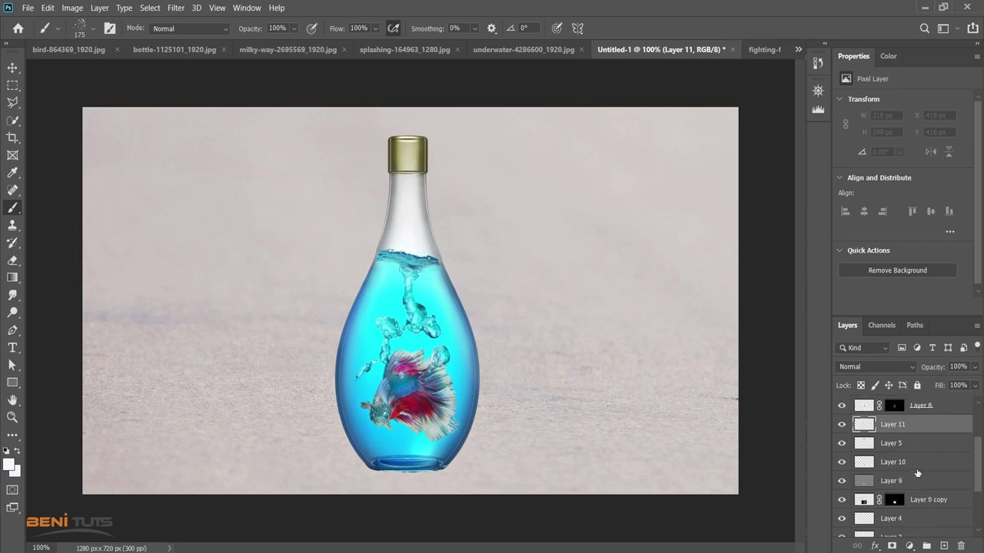
{"action": "scroll", "coordinate": [917, 473], "scroll_direction": "down", "scroll_amount": 2}
{"action": "scroll", "coordinate": [917, 473], "scroll_direction": "down", "scroll_amount": 2}
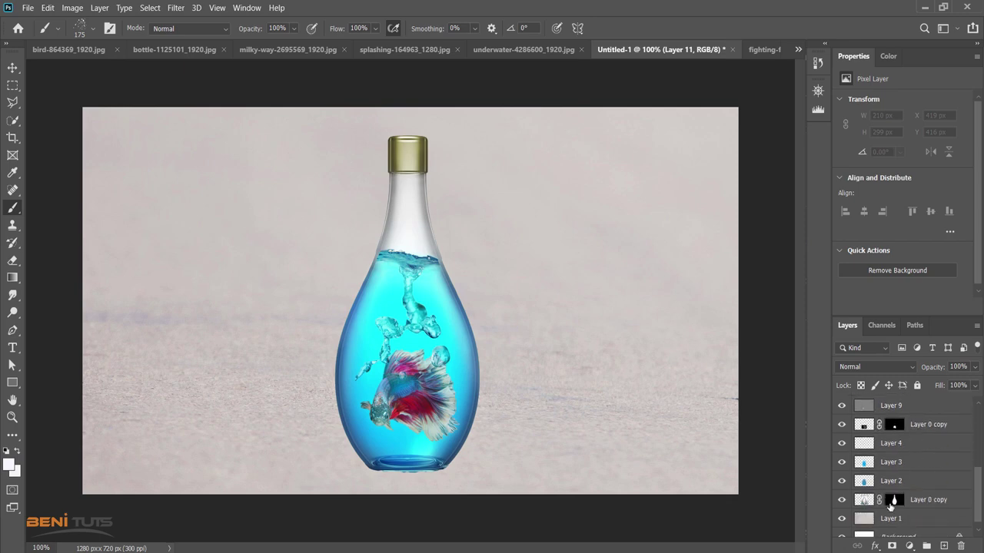
{"action": "left_click", "coordinate": [892, 500], "text": "ctrl"}
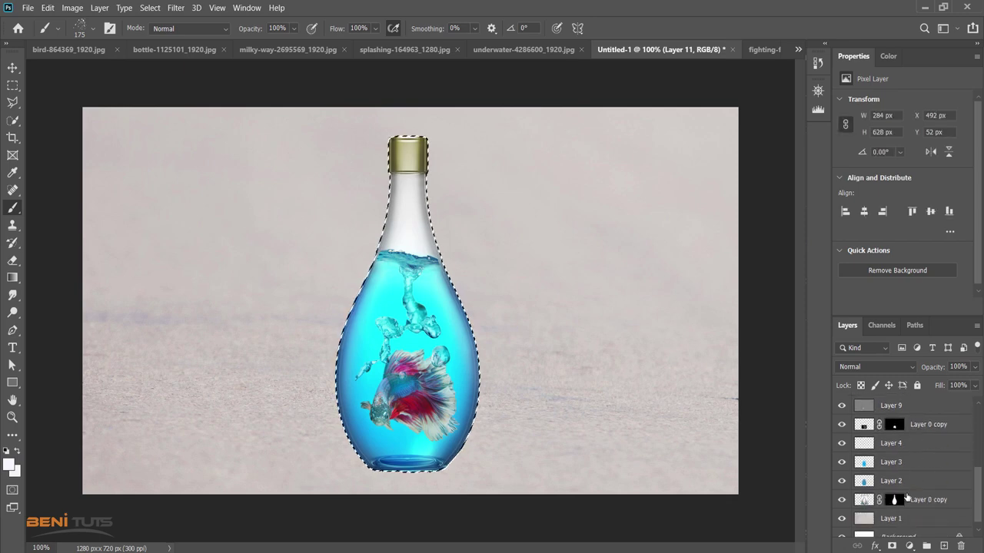
{"action": "scroll", "coordinate": [892, 501], "scroll_direction": "up", "scroll_amount": 3}
{"action": "scroll", "coordinate": [893, 500], "scroll_direction": "up", "scroll_amount": 4}
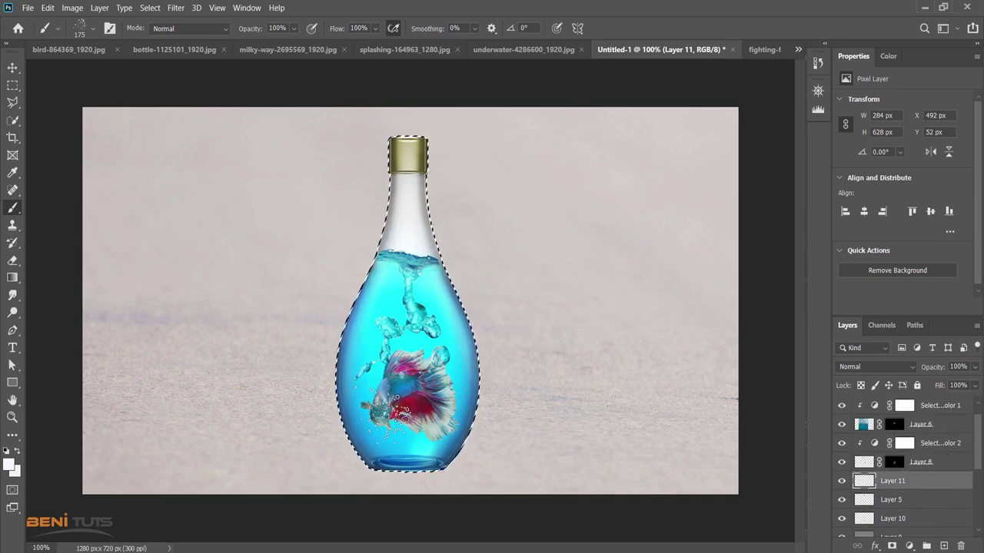
{"action": "left_click", "coordinate": [385, 411]}
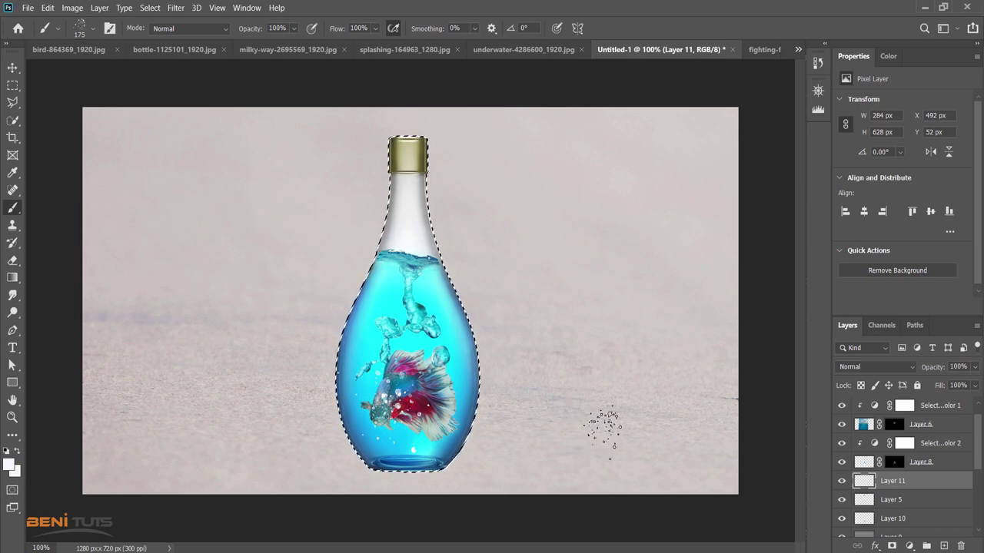
{"action": "left_click", "coordinate": [974, 368]}
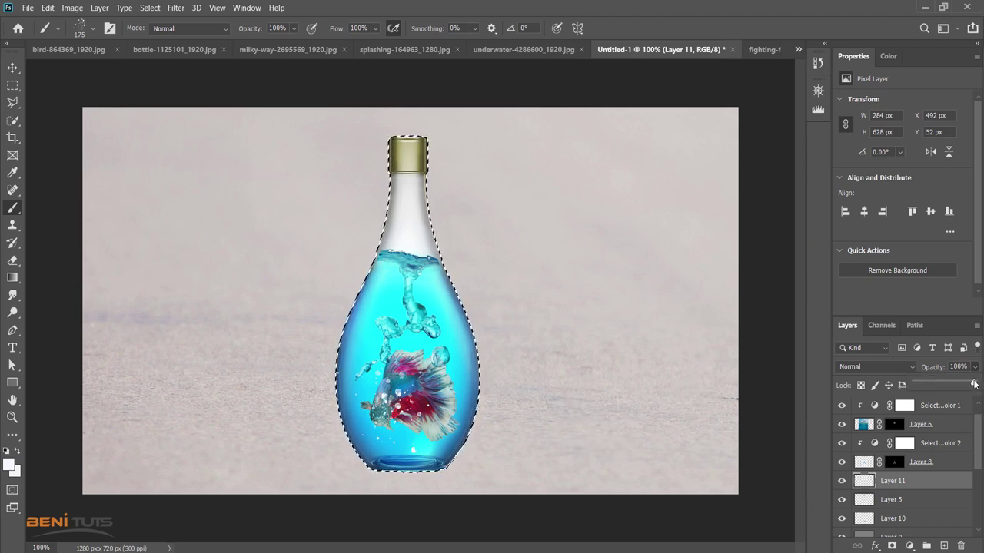
{"action": "left_click_drag", "start_coordinate": [975, 384], "coordinate": [950, 386]}
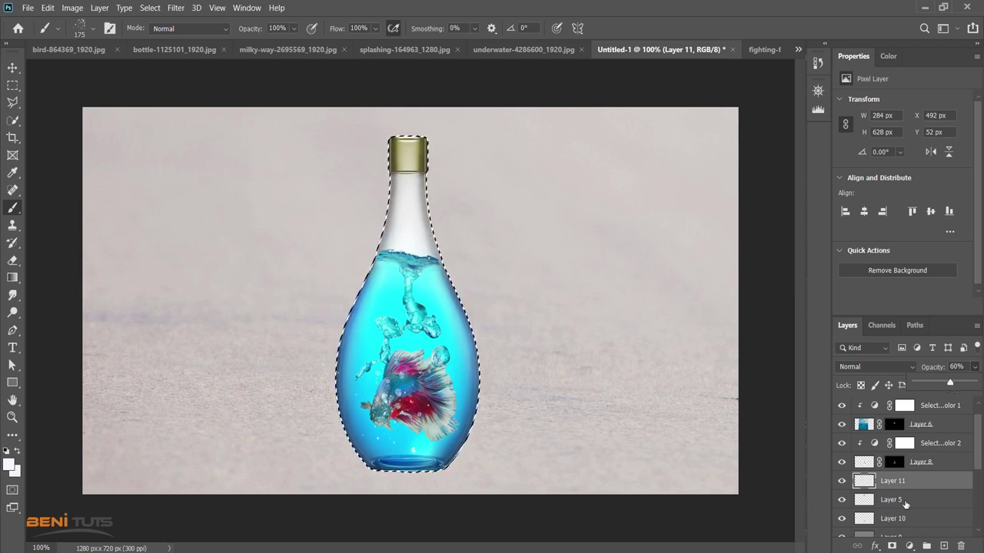
Add empty Layer 12 above Layer 4 and reload the bottle's outline as a selection
{"action": "left_click", "coordinate": [12, 68]}
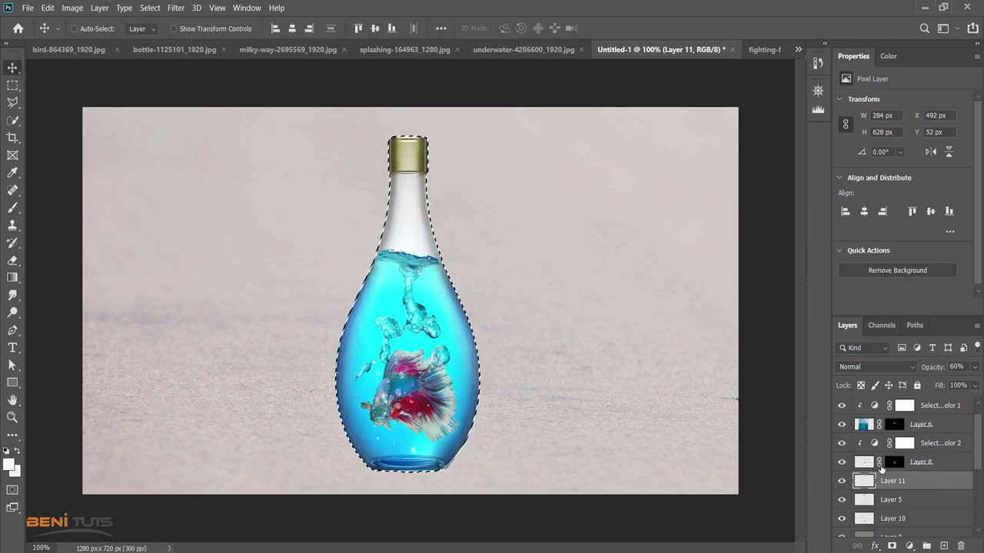
{"action": "scroll", "coordinate": [922, 481], "scroll_direction": "down", "scroll_amount": 5}
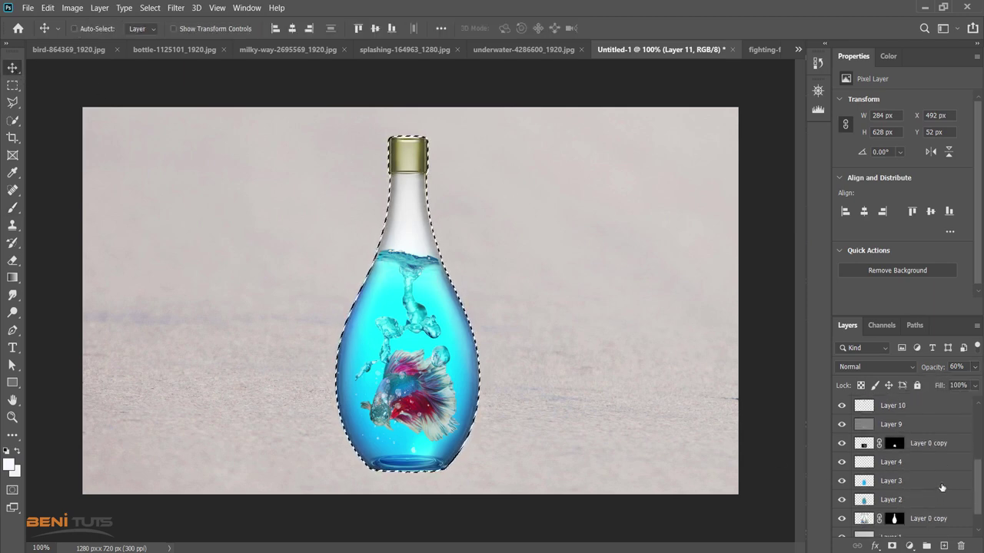
{"action": "left_click", "coordinate": [865, 481]}
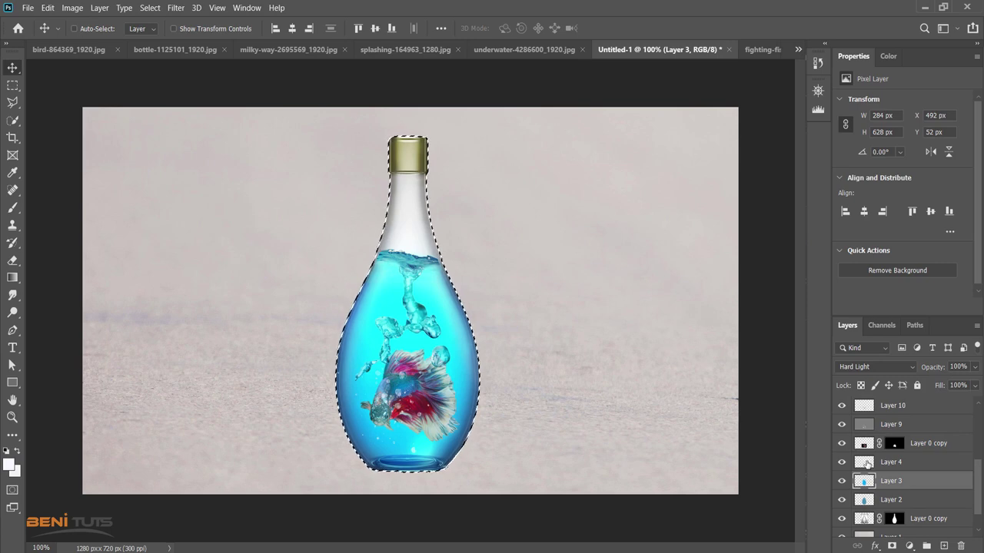
{"action": "left_click", "coordinate": [867, 464]}
{"action": "left_click", "coordinate": [842, 462]}
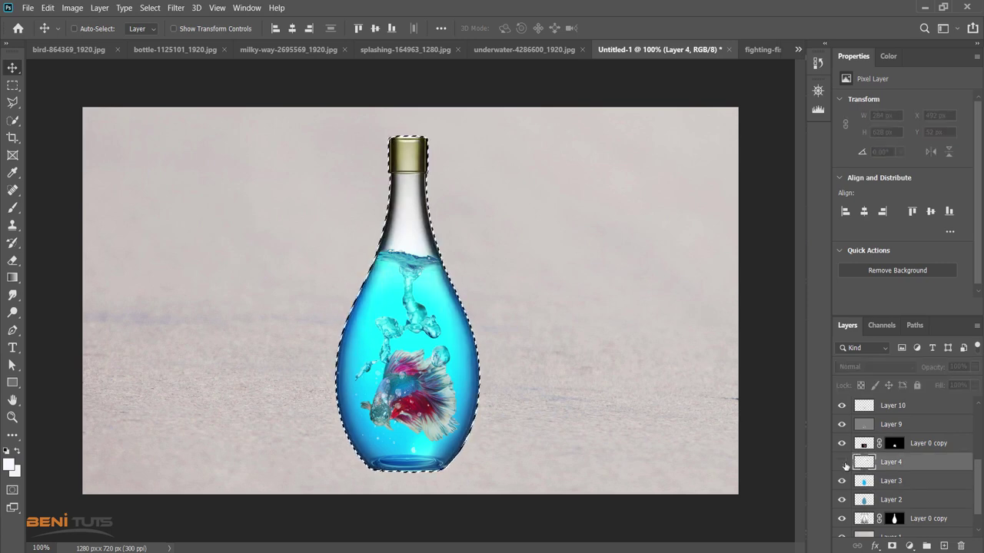
{"action": "left_click", "coordinate": [842, 462]}
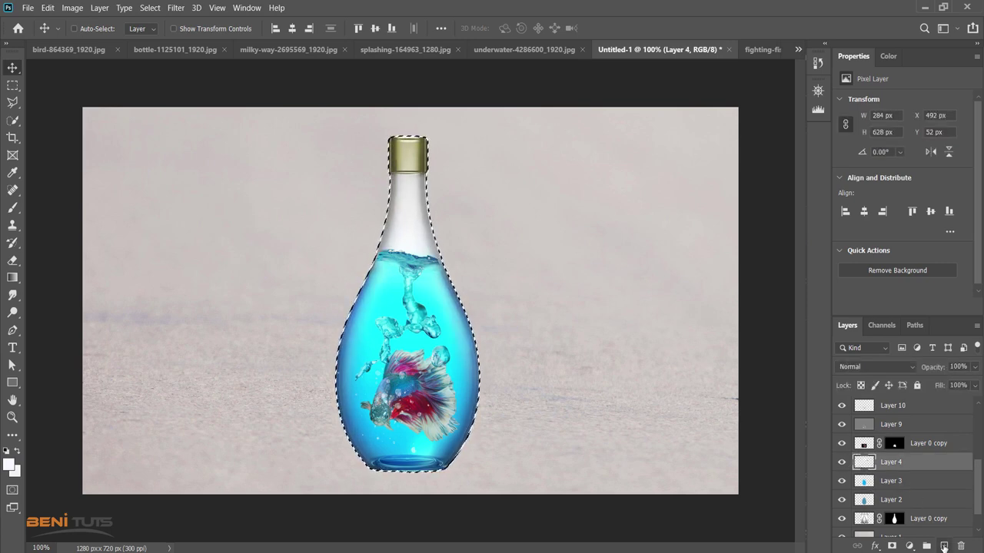
{"action": "left_click", "coordinate": [944, 546]}
{"action": "key", "text": "ctrl+d"}
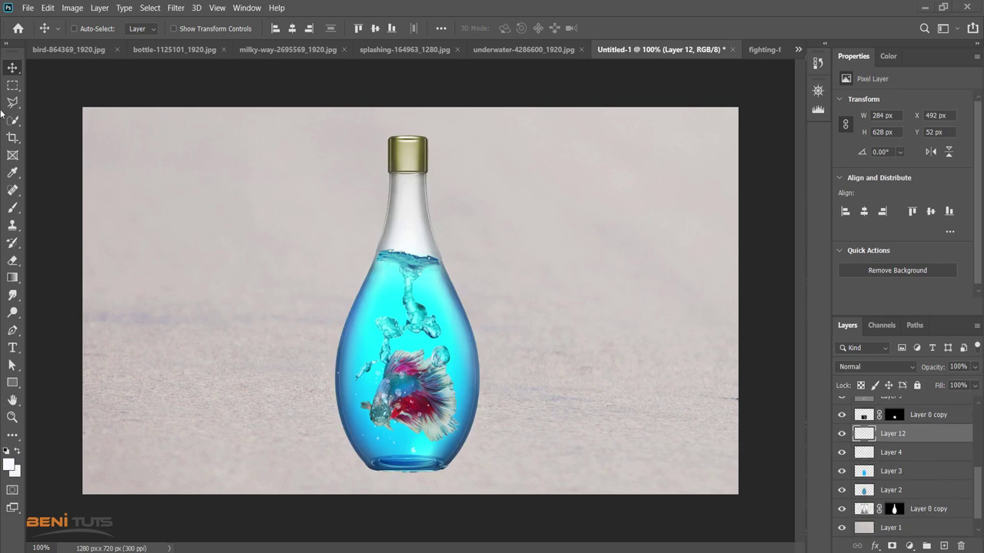
{"action": "key", "text": "ctrl+shift+d"}
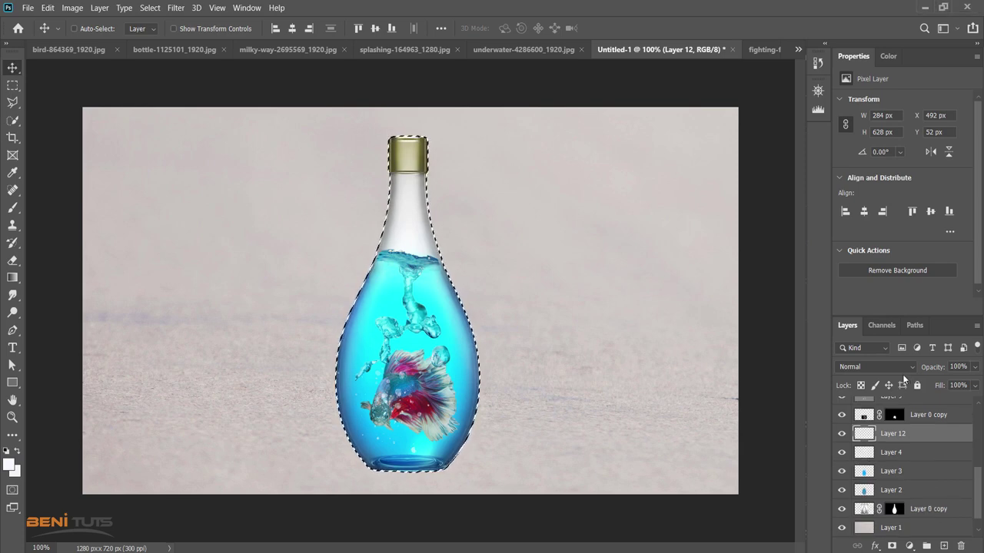
Drag the milky-way starfield into the composite as Layer 13 and move it below Layer 4
{"action": "left_click", "coordinate": [273, 50]}
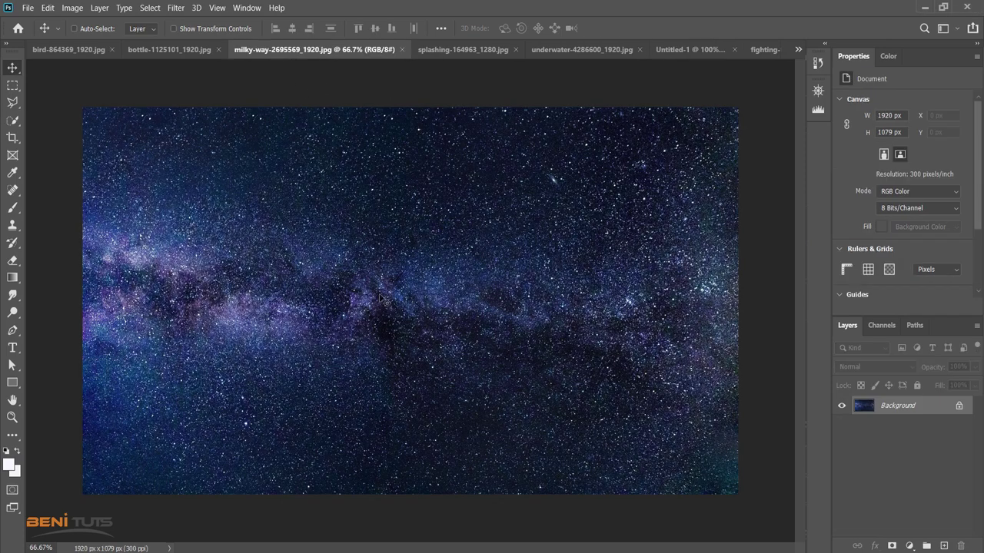
{"action": "mouse_move", "coordinate": [379, 296]}
{"action": "left_mouse_down"}
{"action": "mouse_move", "coordinate": [674, 47]}
{"action": "mouse_move", "coordinate": [590, 251]}
{"action": "left_mouse_up"}
{"action": "left_click_drag", "start_coordinate": [441, 380], "coordinate": [437, 372]}
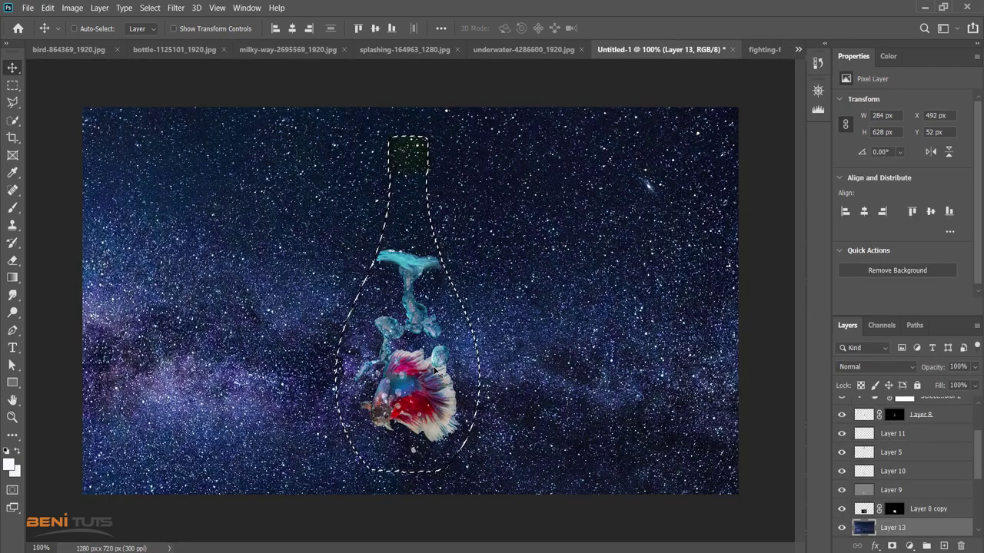
{"action": "scroll", "coordinate": [937, 492], "scroll_direction": "down", "scroll_amount": 3}
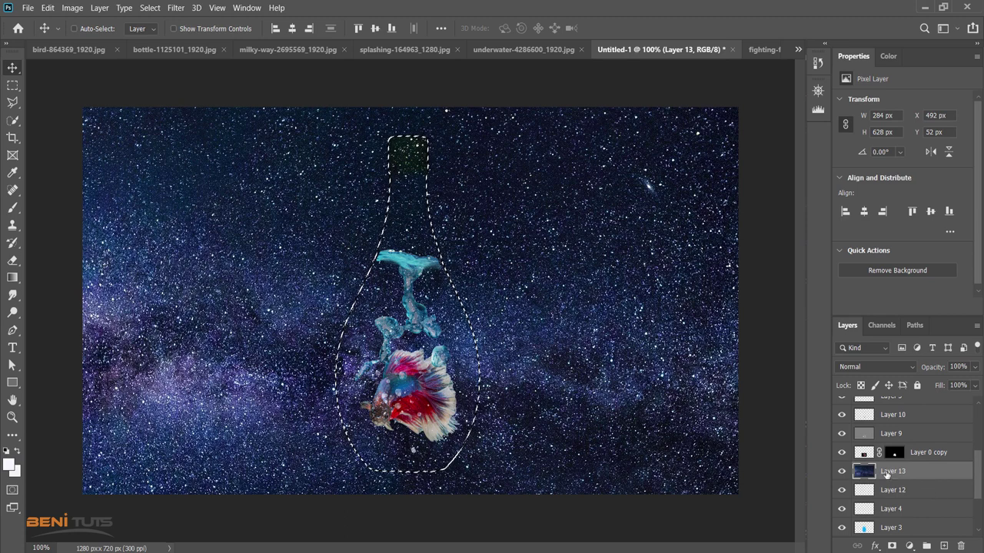
{"action": "left_click_drag", "start_coordinate": [886, 474], "coordinate": [915, 508]}
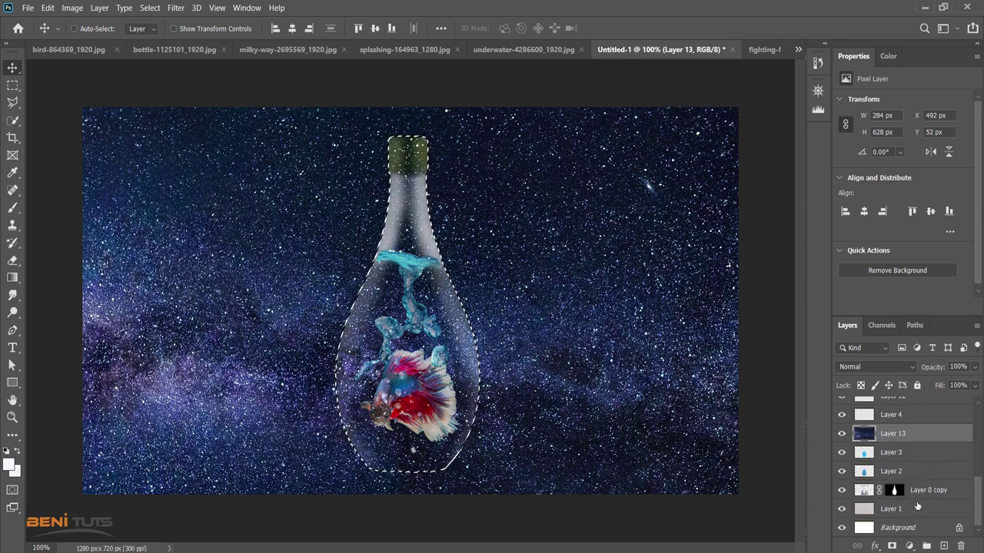
Move Layer 13 below Layer 2, make it a clipping mask, and add a layer mask
{"action": "left_click_drag", "start_coordinate": [882, 437], "coordinate": [918, 477]}
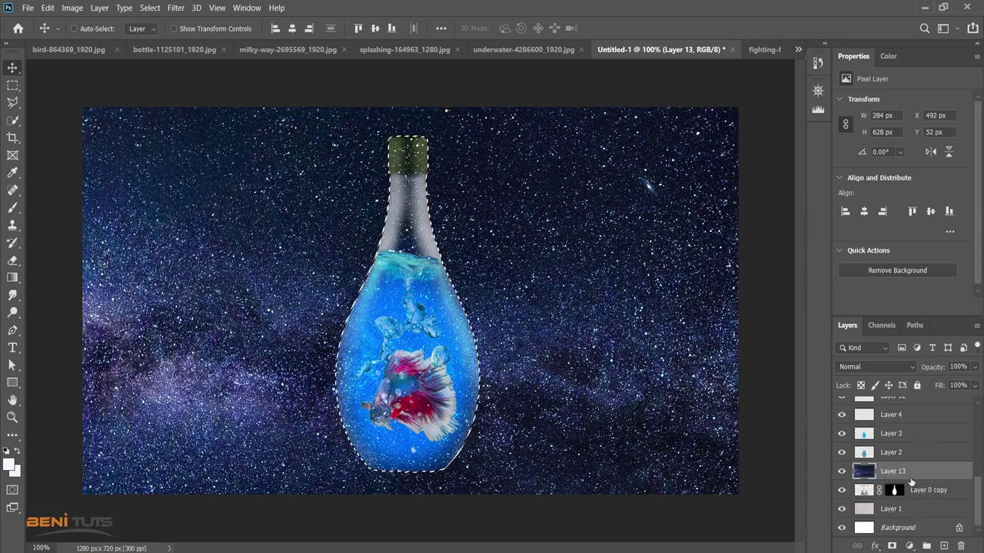
{"action": "right_click", "coordinate": [918, 477]}
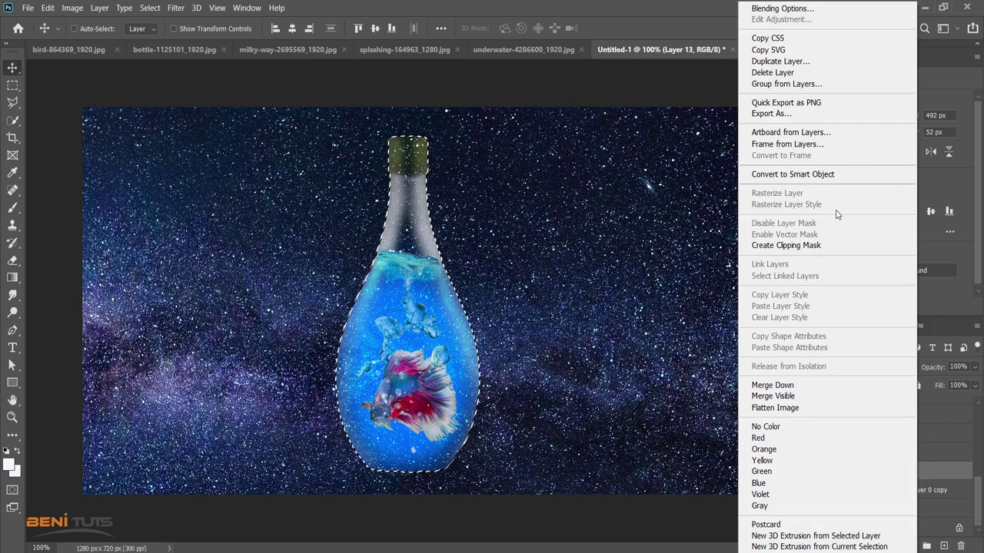
{"action": "left_click", "coordinate": [821, 246]}
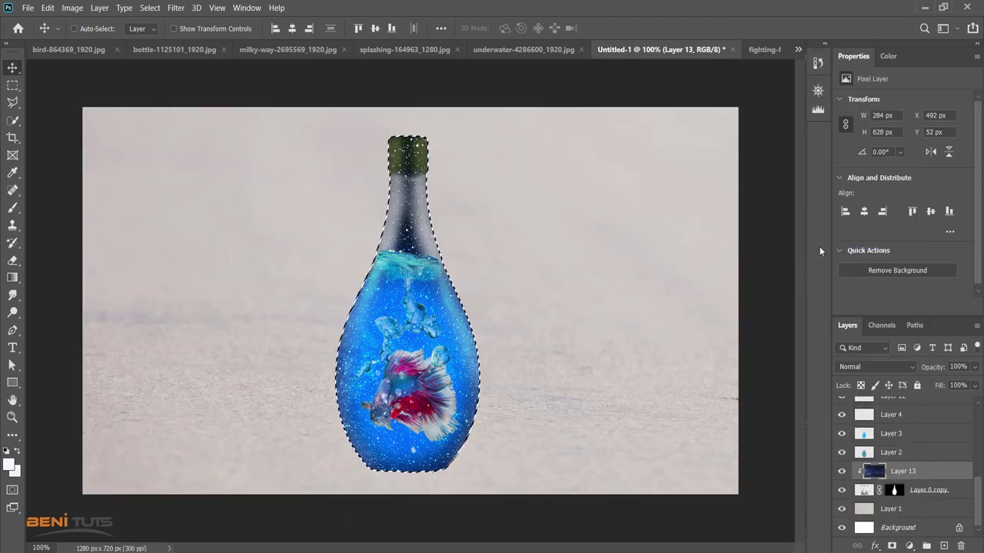
{"action": "left_click", "coordinate": [892, 546]}
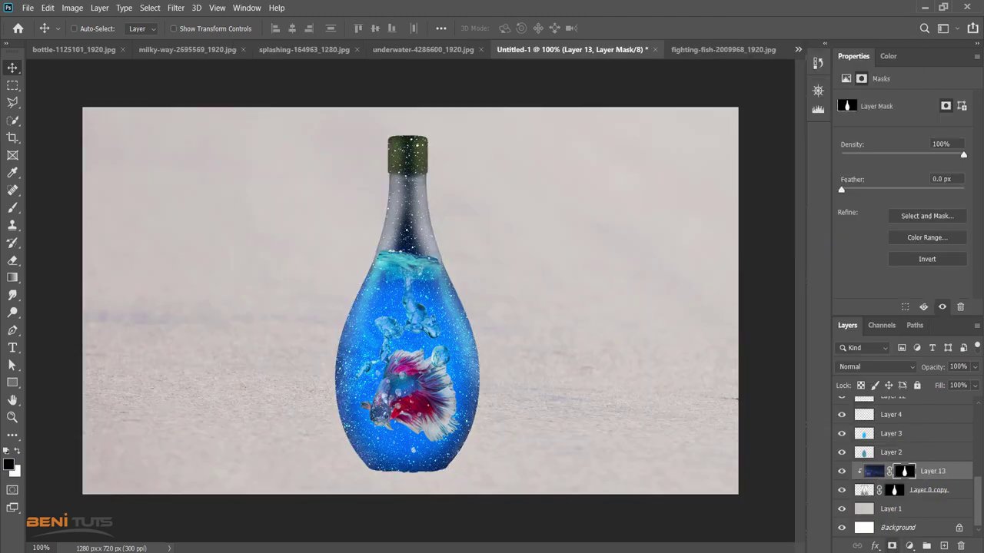
Paint the starfield mask black over the bottle cap and neck with the Hard Round brush
{"action": "left_click", "coordinate": [12, 208]}
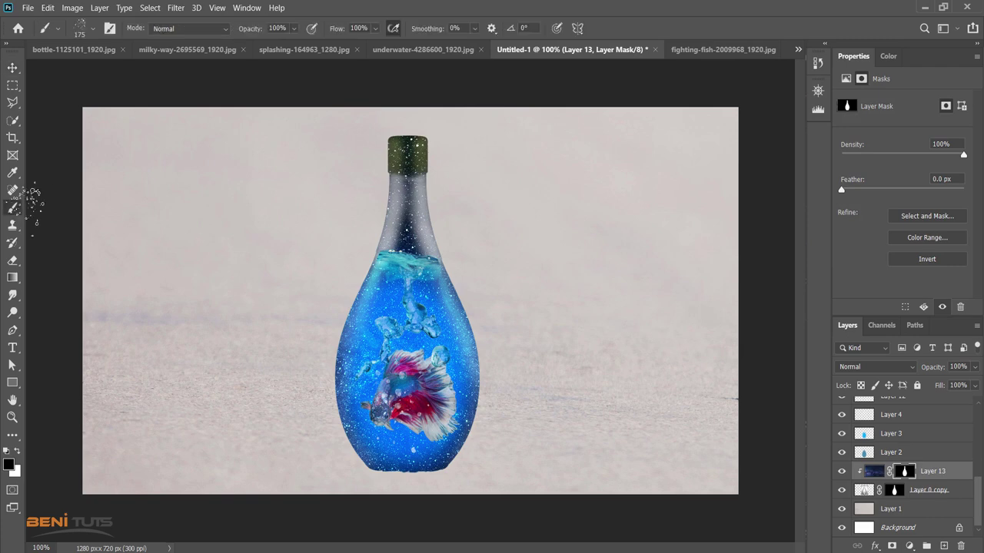
{"action": "left_click", "coordinate": [110, 28]}
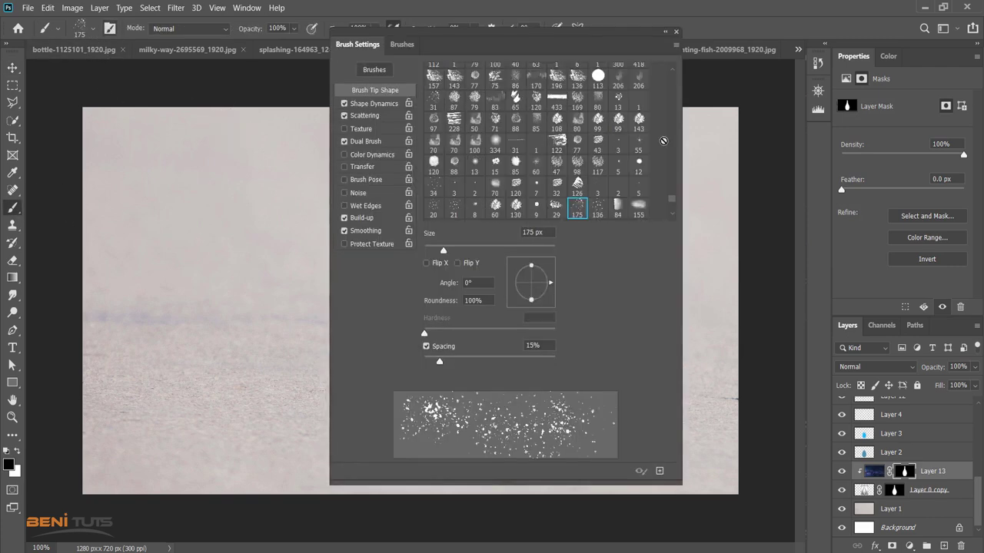
{"action": "left_click", "coordinate": [400, 44]}
{"action": "scroll", "coordinate": [467, 257], "scroll_direction": "up", "scroll_amount": 5}
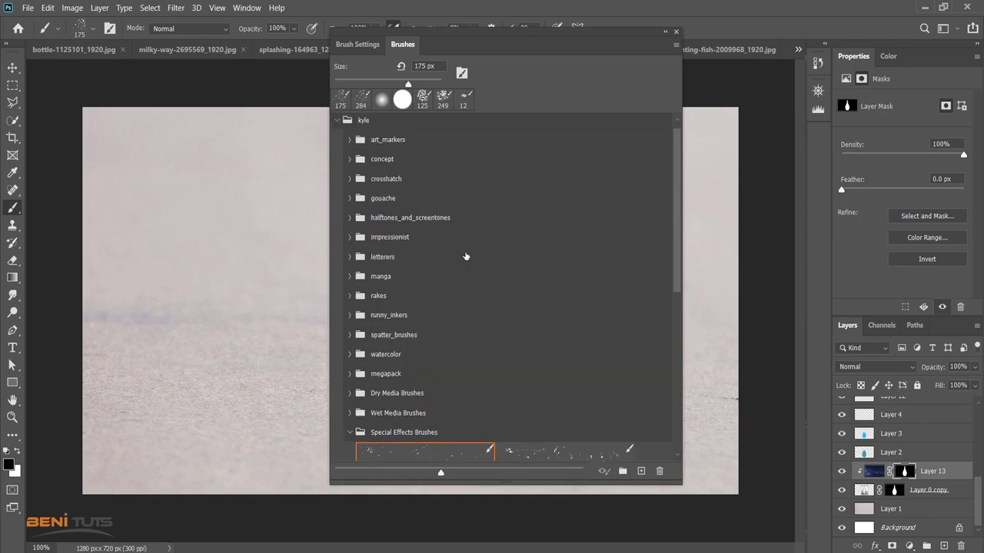
{"action": "left_click", "coordinate": [337, 123]}
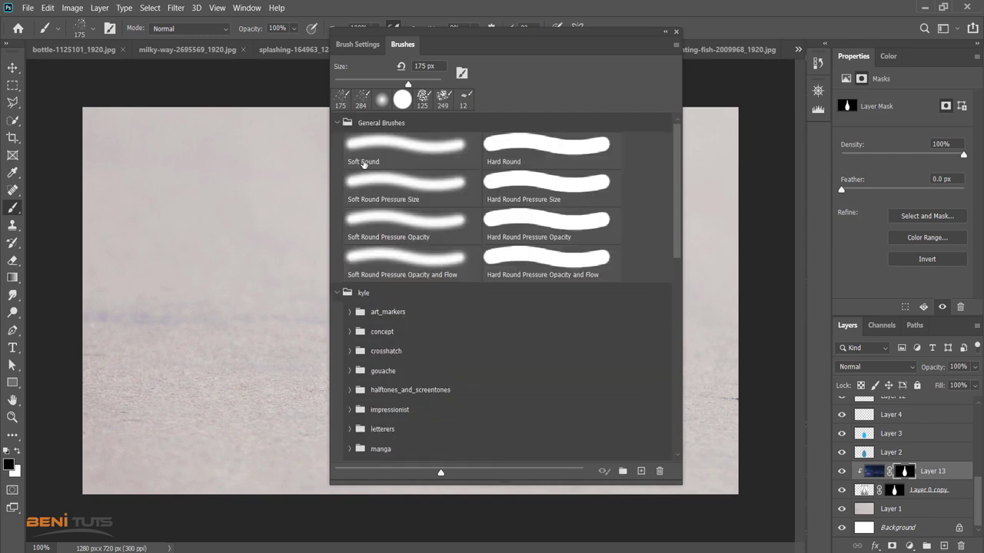
{"action": "left_click", "coordinate": [387, 150]}
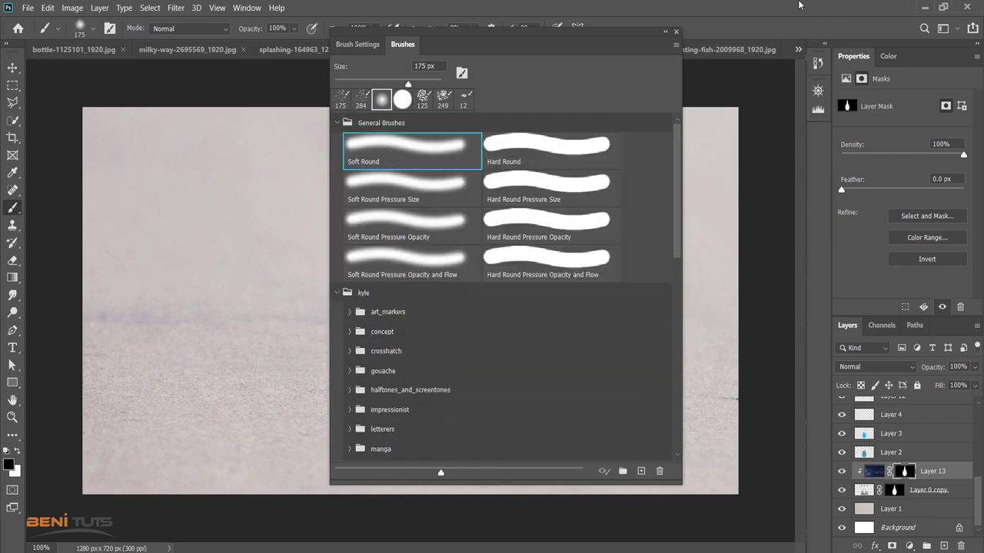
{"action": "left_click_drag", "start_coordinate": [630, 33], "coordinate": [812, 55]}
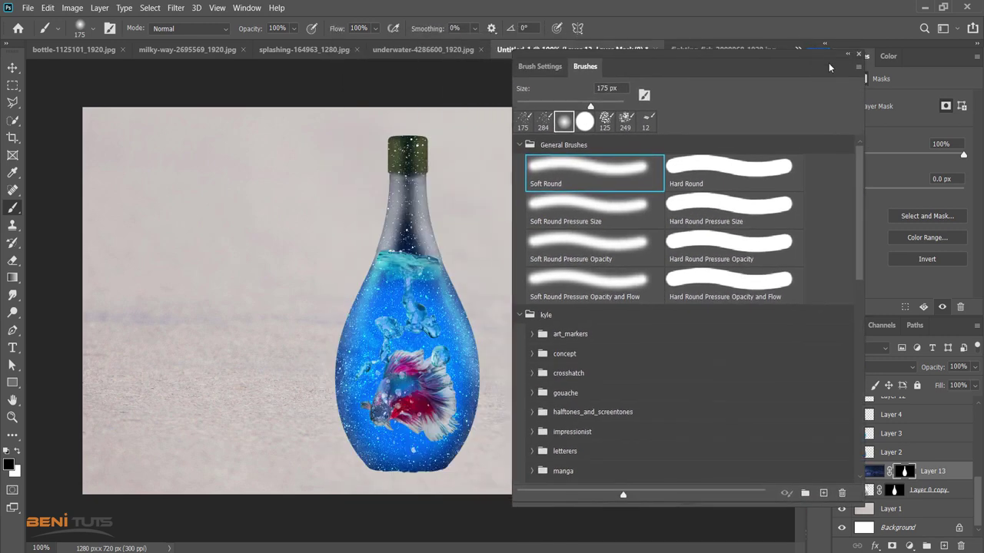
{"action": "left_click", "coordinate": [725, 169]}
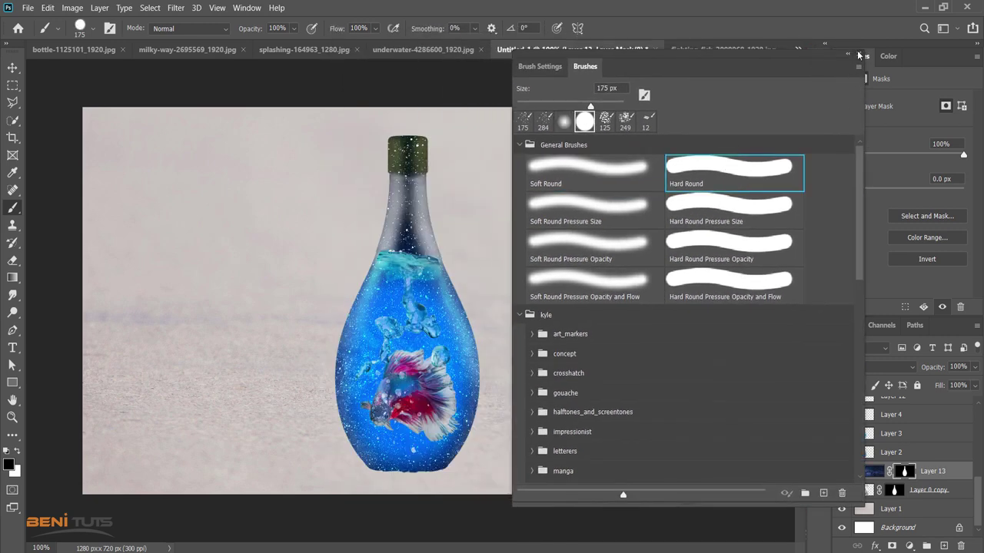
{"action": "left_click", "coordinate": [859, 55]}
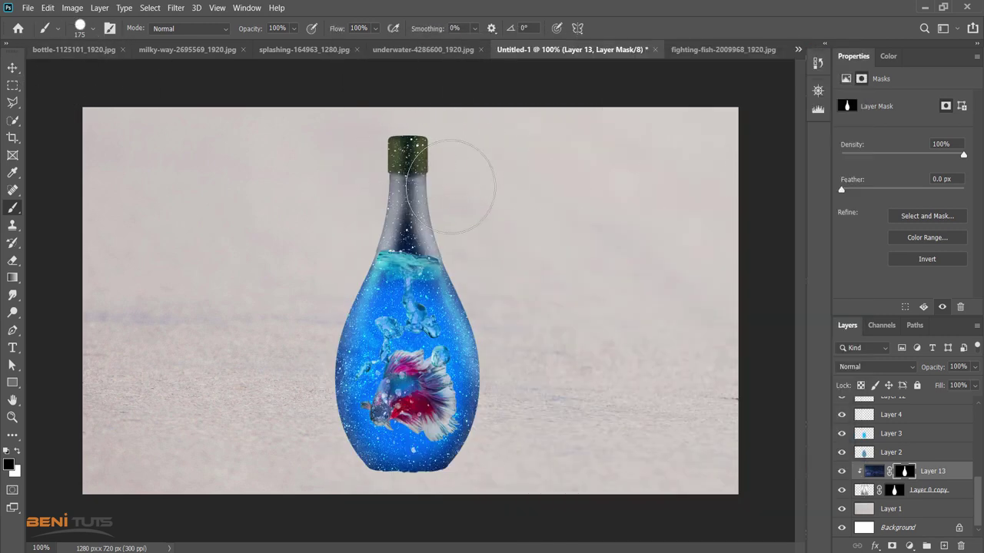
{"action": "mouse_move", "coordinate": [431, 150]}
{"action": "left_mouse_down"}
{"action": "mouse_move", "coordinate": [395, 181]}
{"action": "mouse_move", "coordinate": [409, 204]}
{"action": "left_mouse_up"}
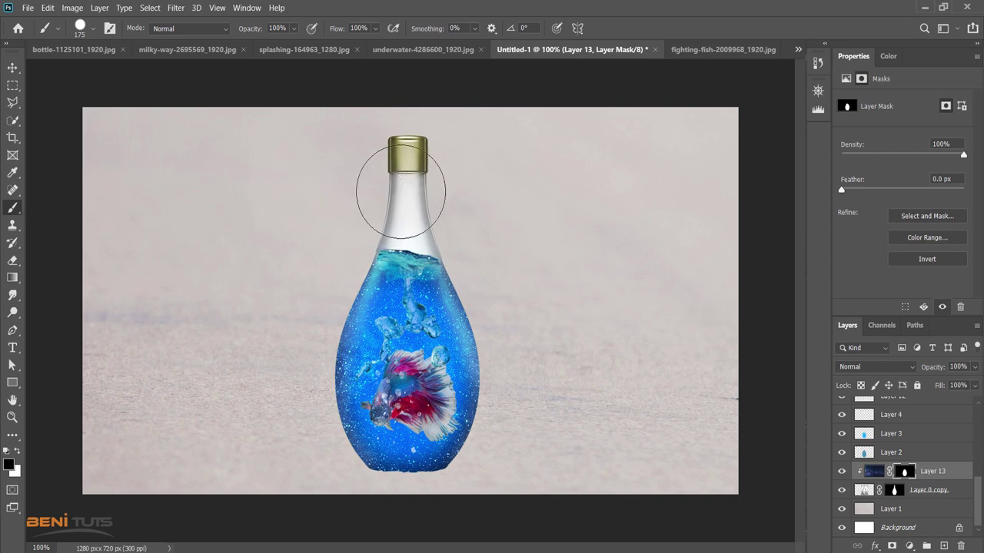
{"action": "left_click", "coordinate": [975, 367]}
Lower the starfield Layer 13 to 18% opacity, comparing it hidden and visible
{"action": "mouse_move", "coordinate": [975, 382]}
{"action": "left_mouse_down"}
{"action": "mouse_move", "coordinate": [916, 386]}
{"action": "mouse_move", "coordinate": [929, 385]}
{"action": "left_mouse_up"}
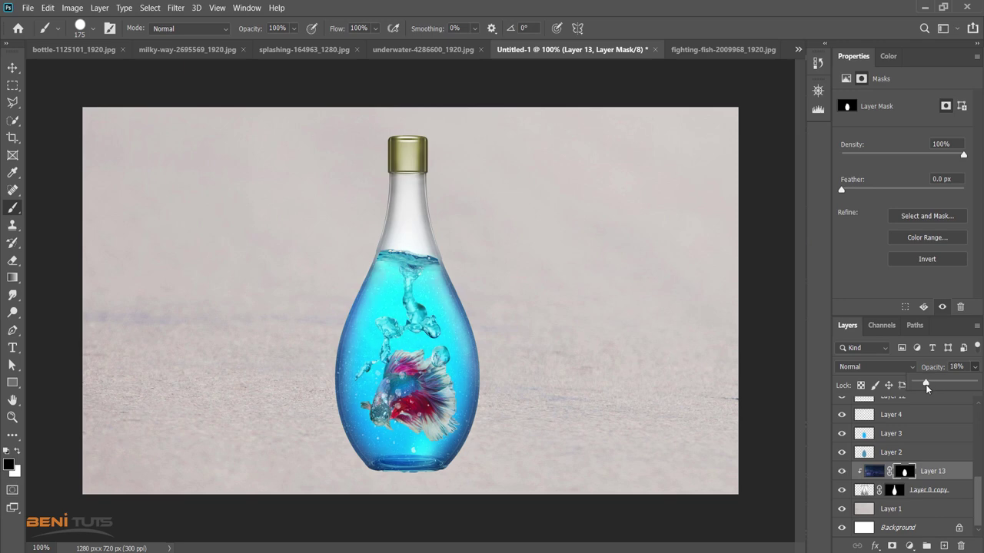
{"action": "left_click", "coordinate": [842, 473]}
{"action": "left_click", "coordinate": [842, 472]}
{"action": "left_click", "coordinate": [842, 472]}
Add a new empty Layer 14 just above Layer 1
{"action": "left_click", "coordinate": [12, 68]}
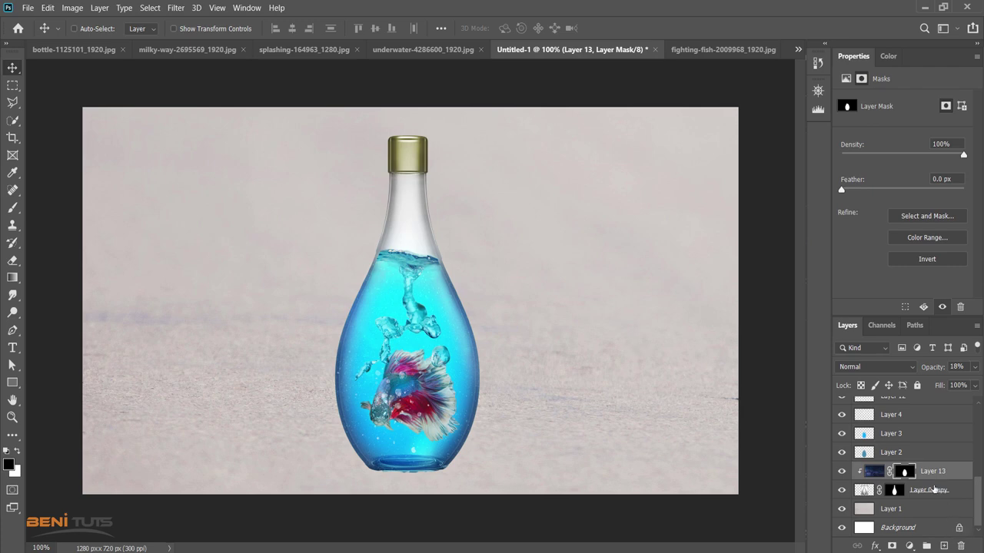
{"action": "left_click", "coordinate": [890, 511]}
{"action": "left_click", "coordinate": [944, 545]}
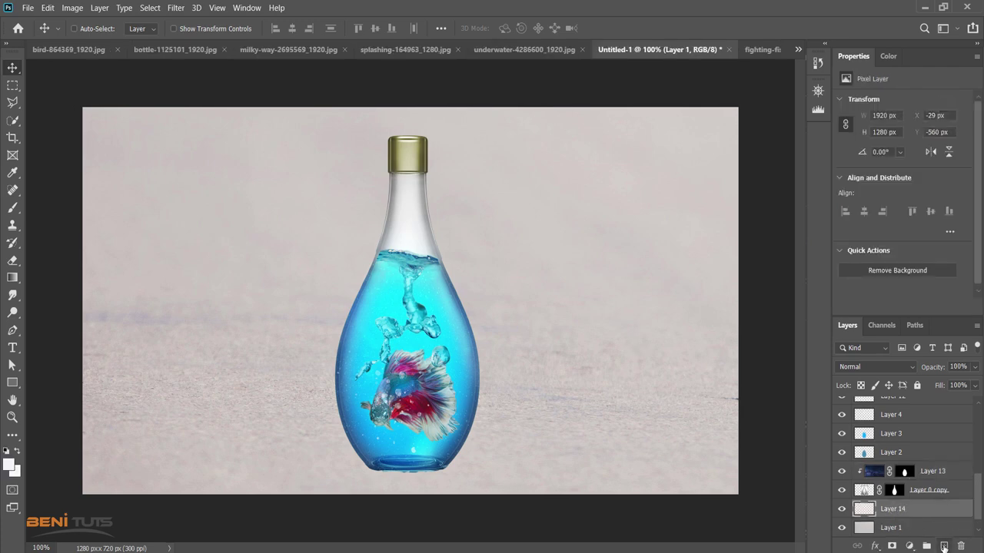
Paint a black shadow under the bottle's base with a 250 px Soft Round brush
{"action": "left_click", "coordinate": [13, 208]}
{"action": "right_click", "coordinate": [283, 208]}
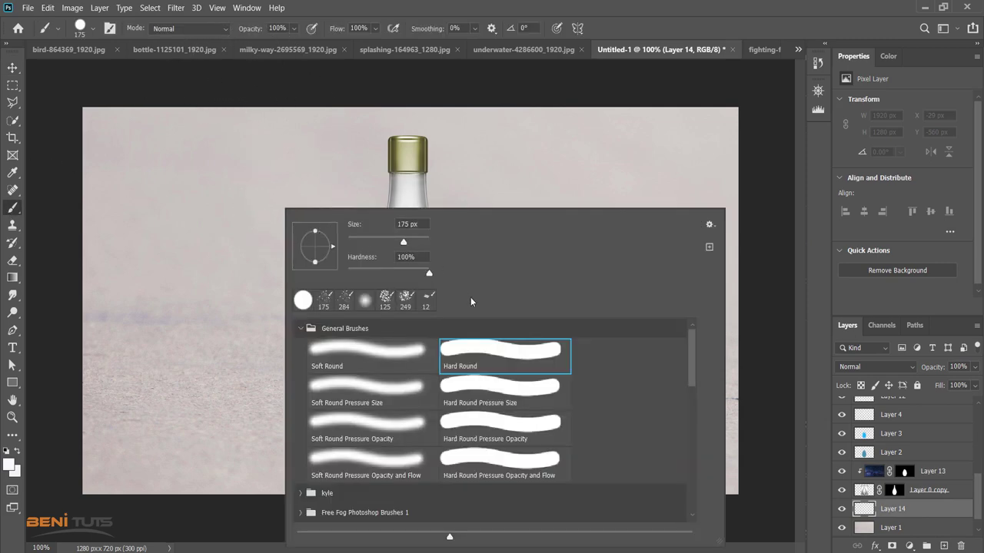
{"action": "left_click", "coordinate": [410, 350]}
{"action": "left_click", "coordinate": [8, 462]}
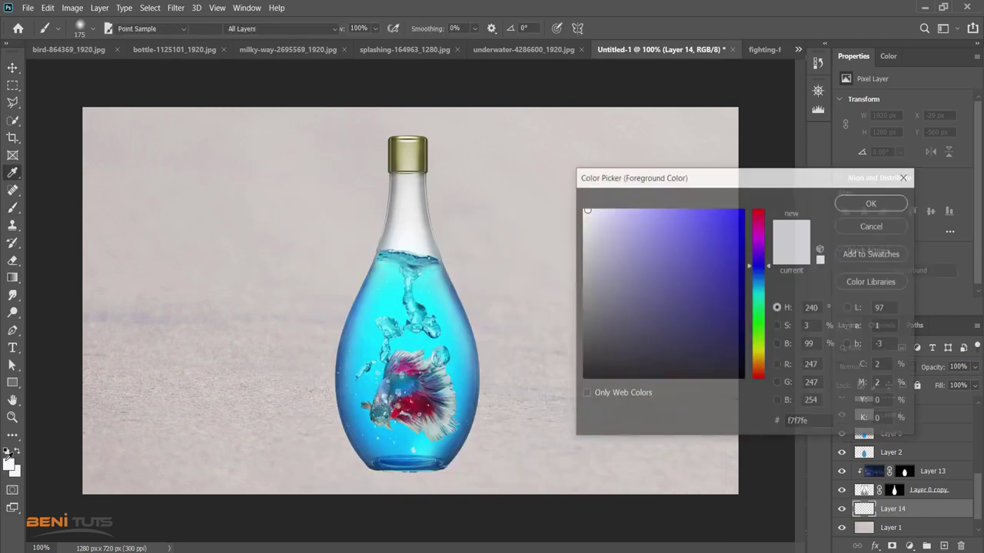
{"action": "left_click_drag", "start_coordinate": [659, 316], "coordinate": [553, 407]}
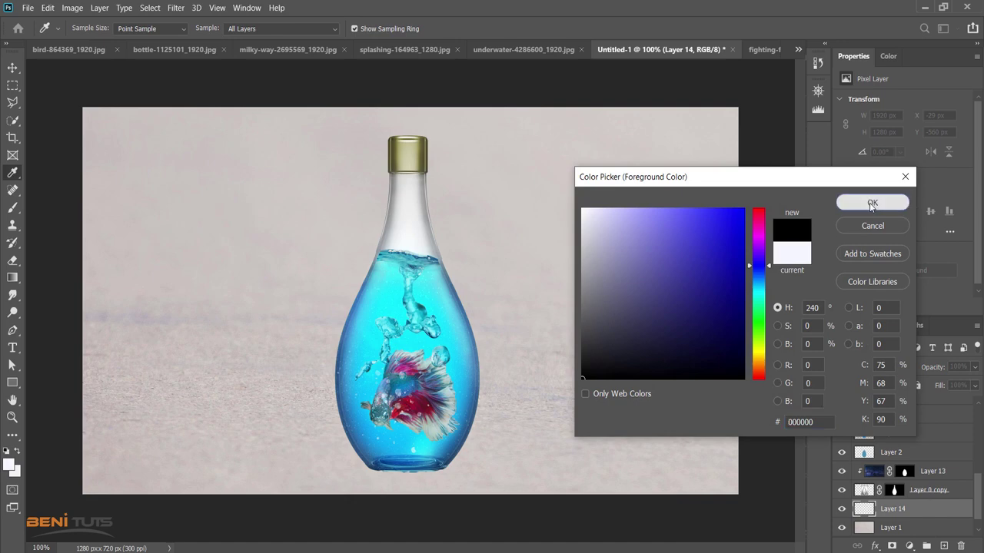
{"action": "left_click", "coordinate": [873, 203]}
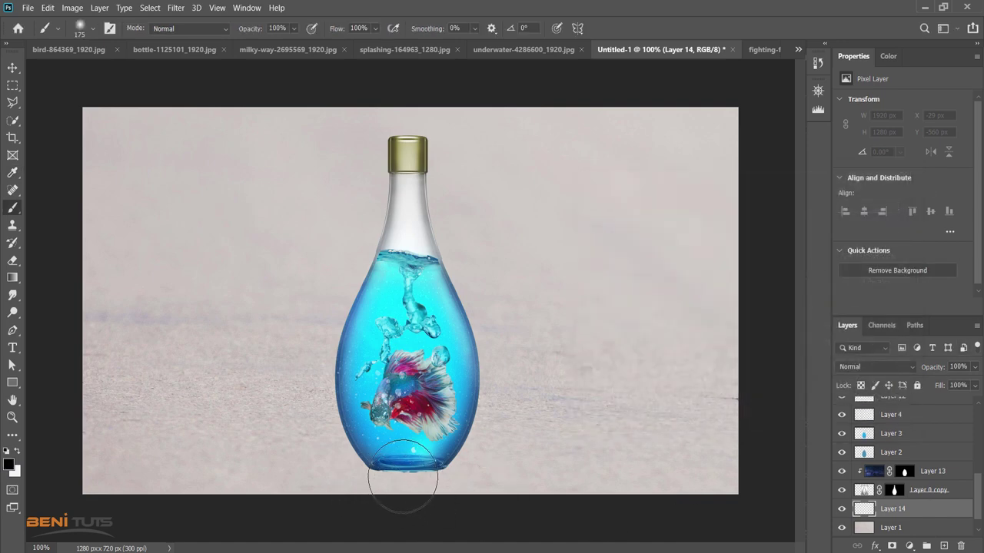
{"action": "key", "text": "bracketright"}
{"action": "key", "text": "bracketright"}
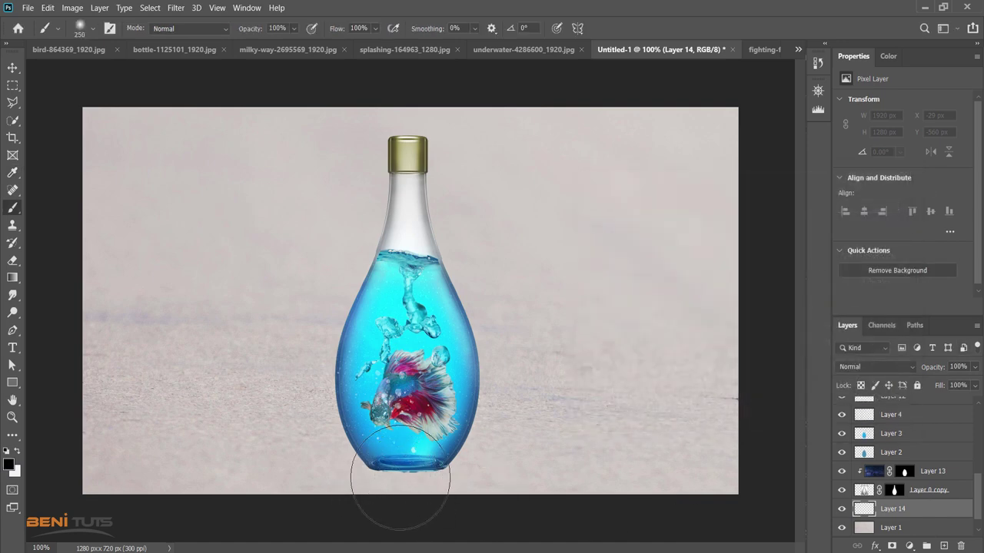
{"action": "left_click_drag", "start_coordinate": [380, 465], "coordinate": [431, 461]}
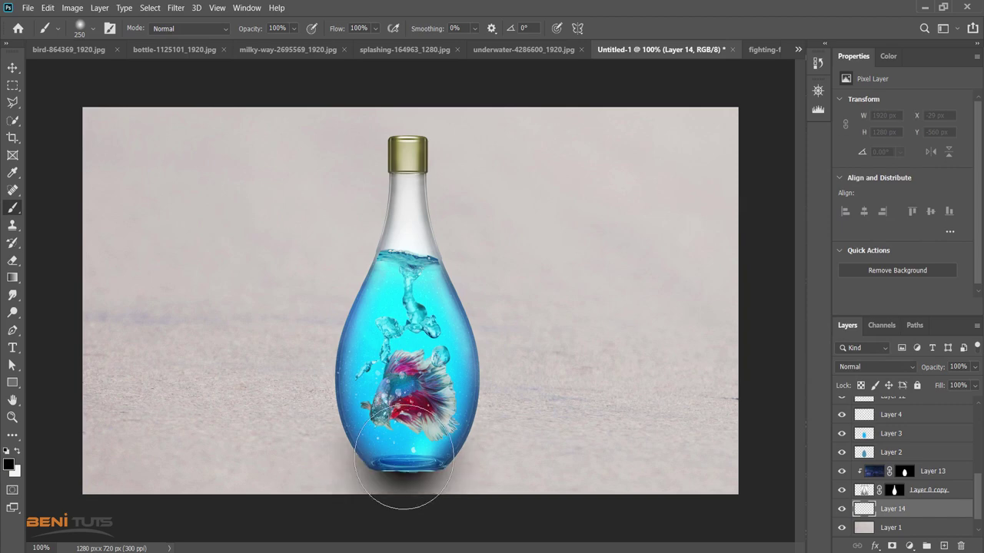
{"action": "left_click", "coordinate": [403, 465]}
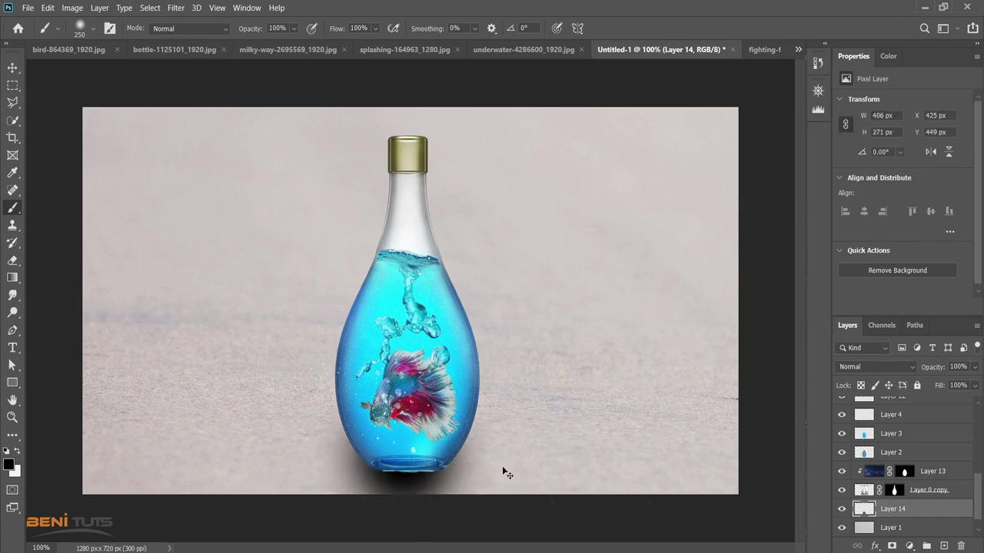
Free-transform the shadow, squashing it to a flat shape about 405 × 90 px
{"action": "key", "text": "ctrl+t"}
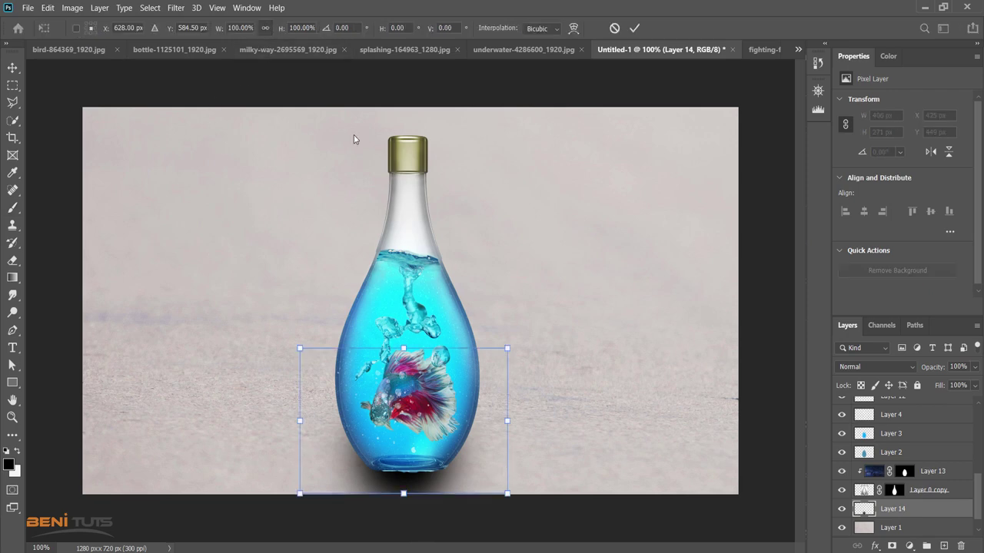
{"action": "left_click_drag", "start_coordinate": [403, 349], "coordinate": [404, 443]}
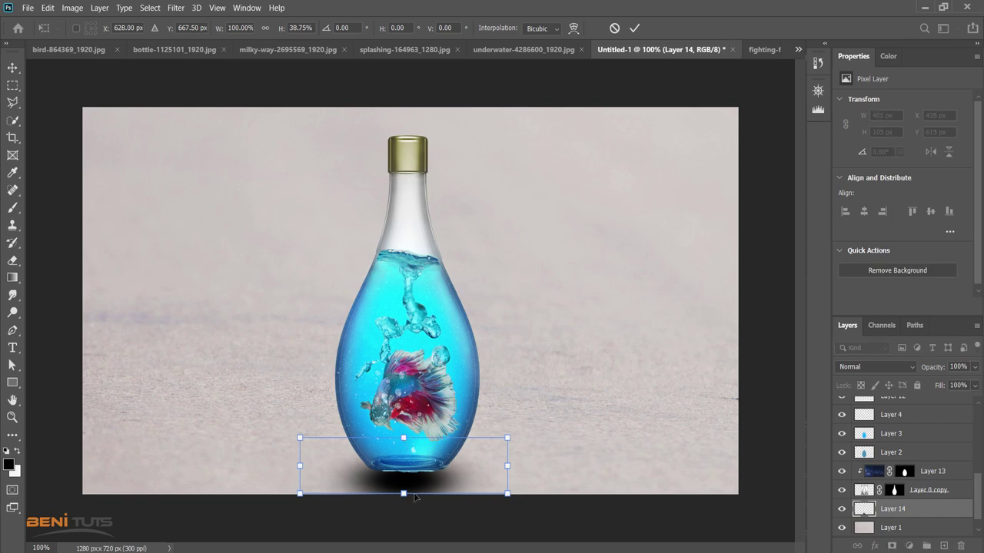
{"action": "left_click_drag", "start_coordinate": [404, 493], "coordinate": [422, 482]}
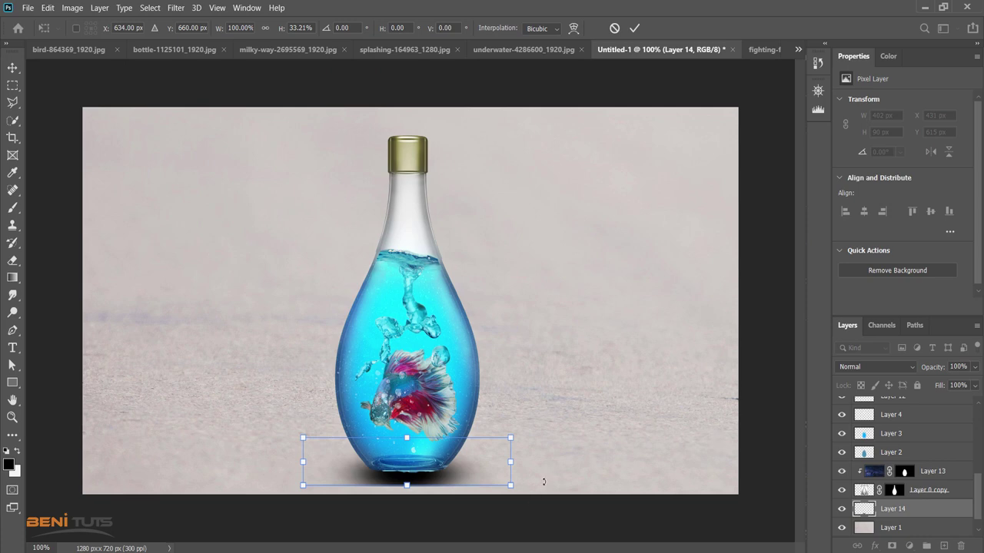
{"action": "left_click", "coordinate": [634, 27]}
{"action": "key", "text": "b"}
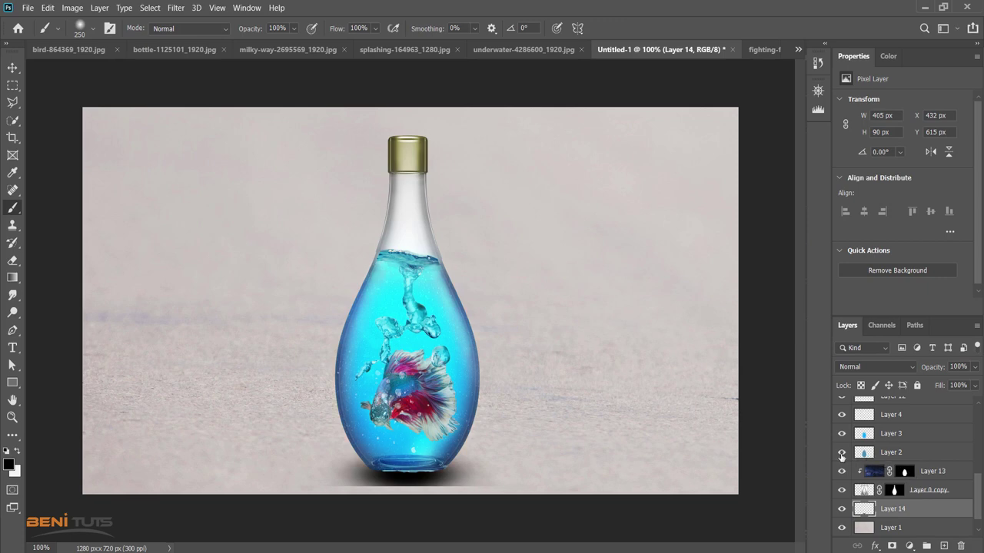
Paint Layer 0 copy's mask along the bottle base with a 150 px Hard Round brush at 200% zoom
{"action": "left_click", "coordinate": [843, 435]}
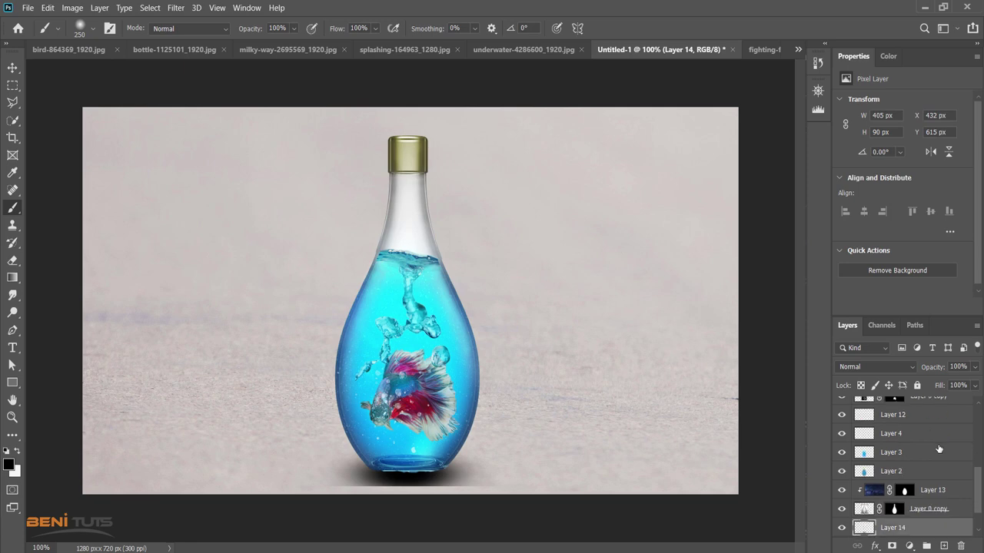
{"action": "scroll", "coordinate": [933, 455], "scroll_direction": "down", "scroll_amount": 1}
{"action": "left_click", "coordinate": [894, 473]}
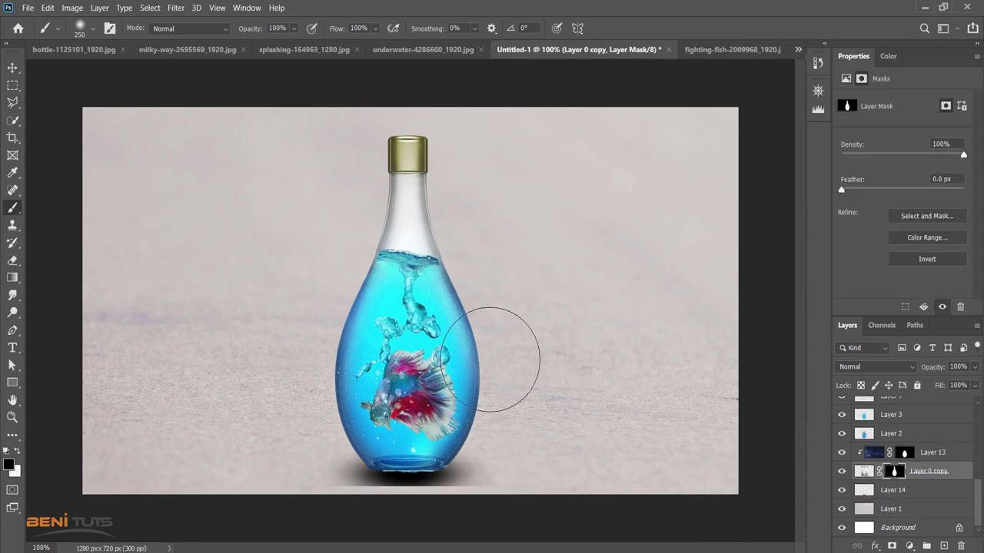
{"action": "right_click", "coordinate": [544, 353]}
{"action": "left_click", "coordinate": [728, 365]}
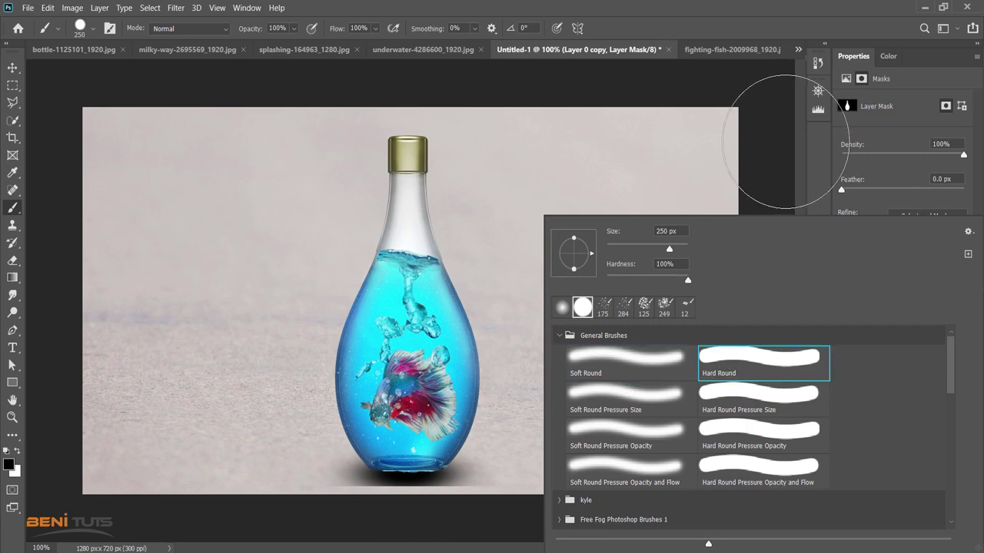
{"action": "left_click", "coordinate": [801, 140]}
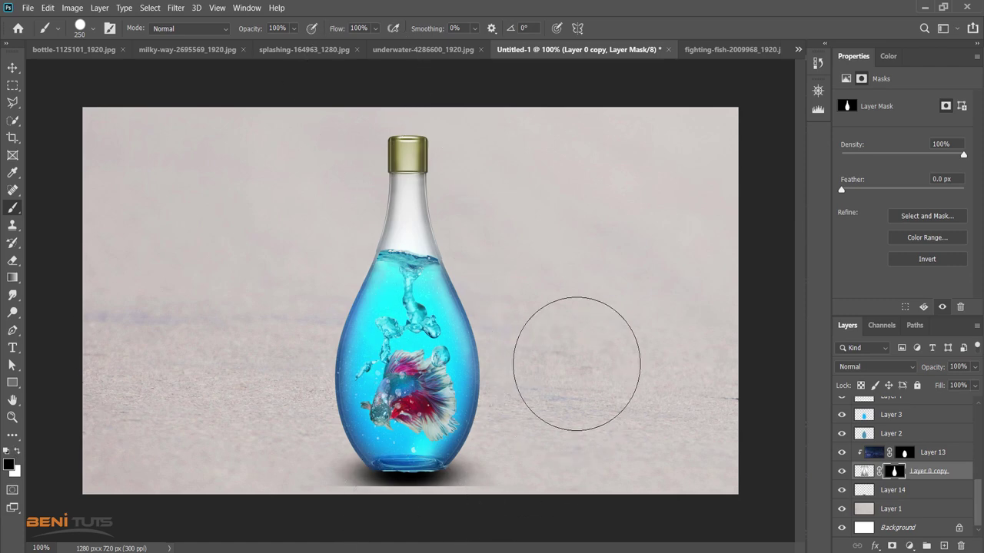
{"action": "key", "text": "ctrl+plus"}
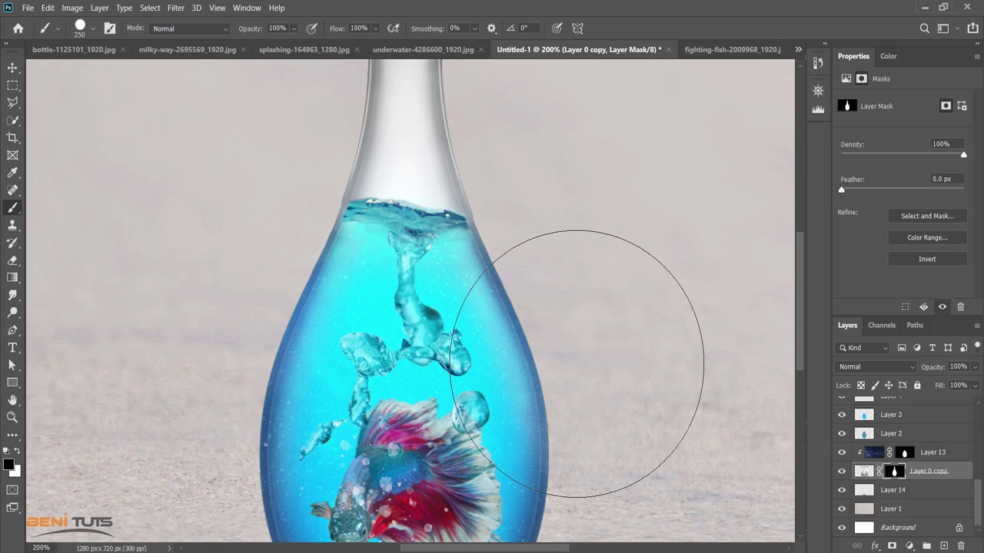
{"action": "scroll", "coordinate": [622, 392], "scroll_direction": "down", "scroll_amount": 5}
{"action": "scroll", "coordinate": [653, 439], "scroll_direction": "down", "scroll_amount": 5}
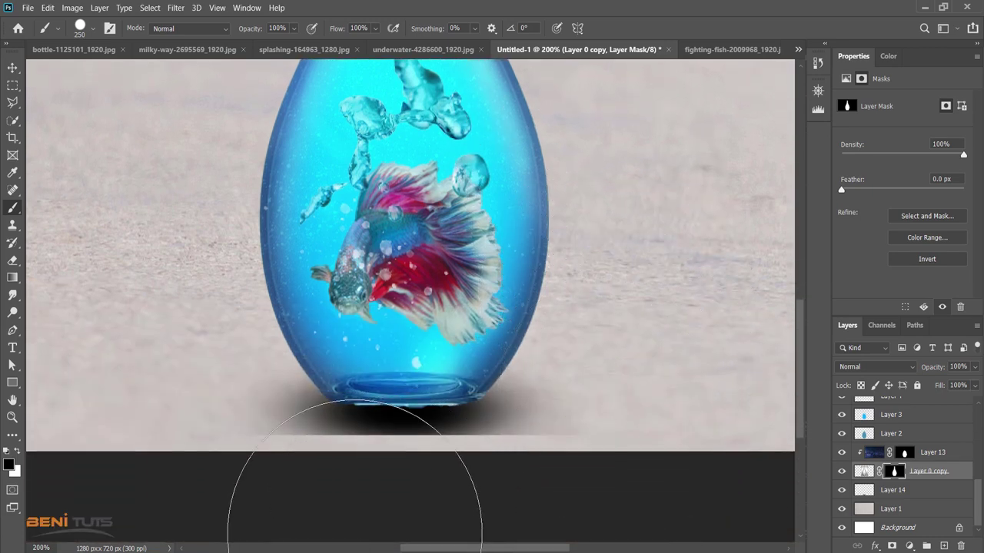
{"action": "key", "text": "bracketleft"}
{"action": "key", "text": "bracketleft"}
{"action": "key", "text": "bracketleft"}
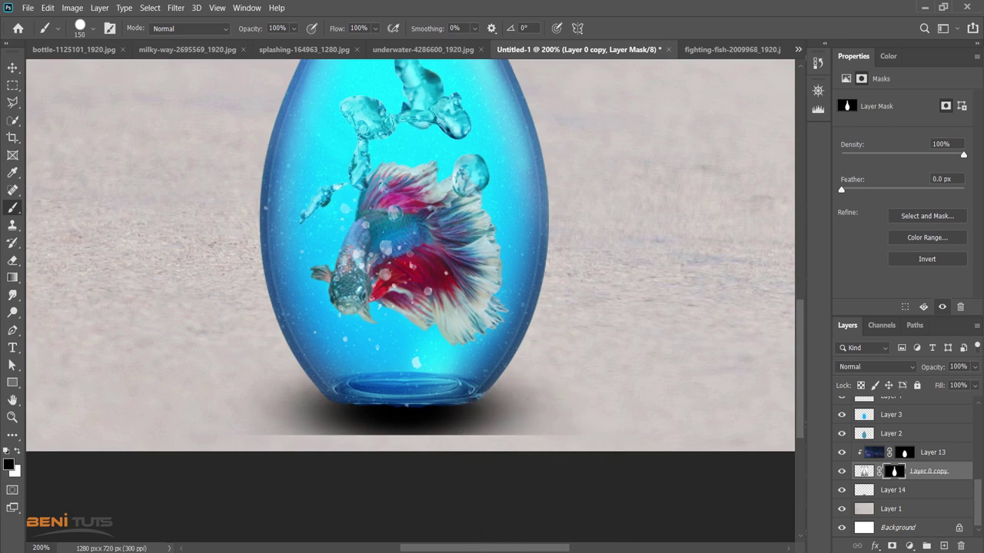
{"action": "scroll", "coordinate": [904, 490], "scroll_direction": "up", "scroll_amount": 2}
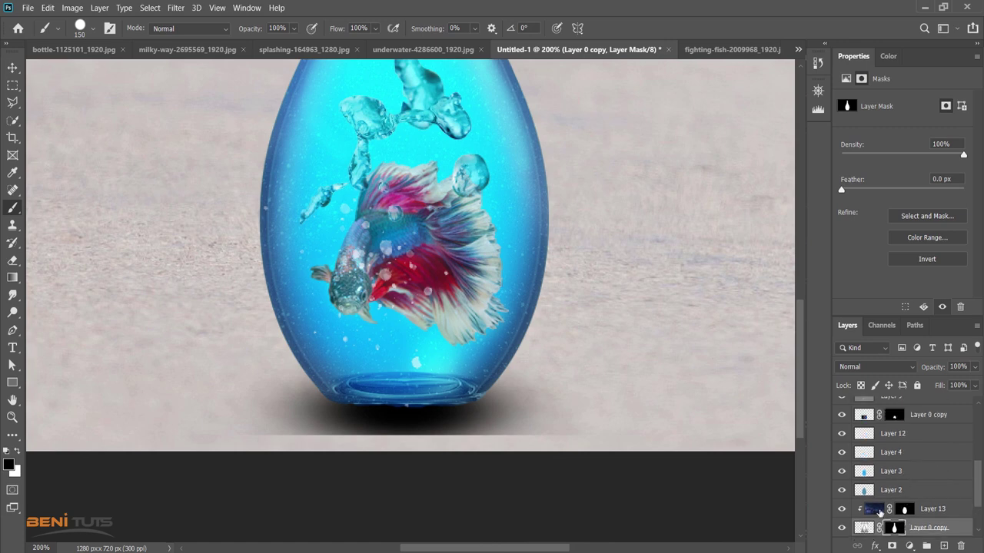
Preview the bottle without Layer 3, then give Layer 3 a white layer mask
{"action": "left_click", "coordinate": [880, 513]}
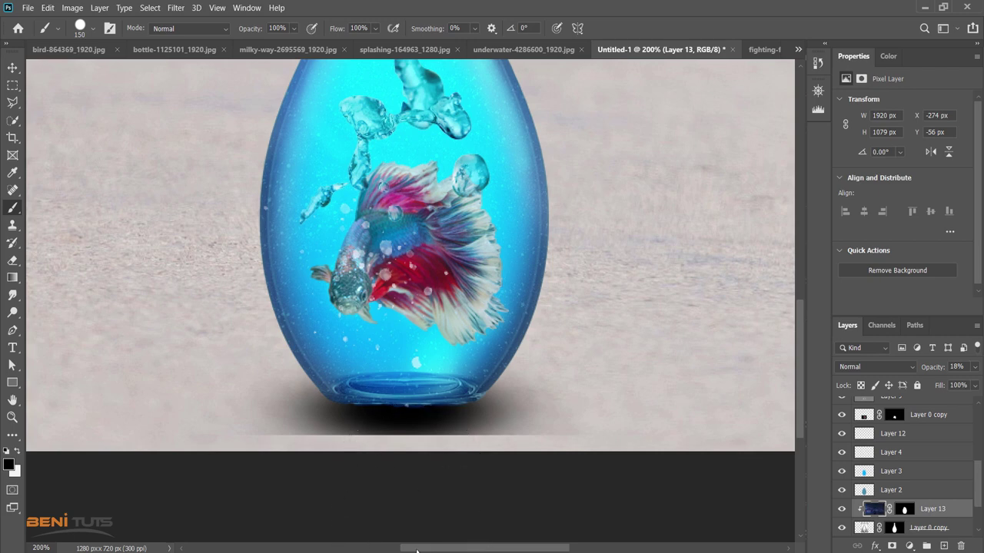
{"action": "left_click", "coordinate": [841, 473]}
{"action": "left_click", "coordinate": [867, 472]}
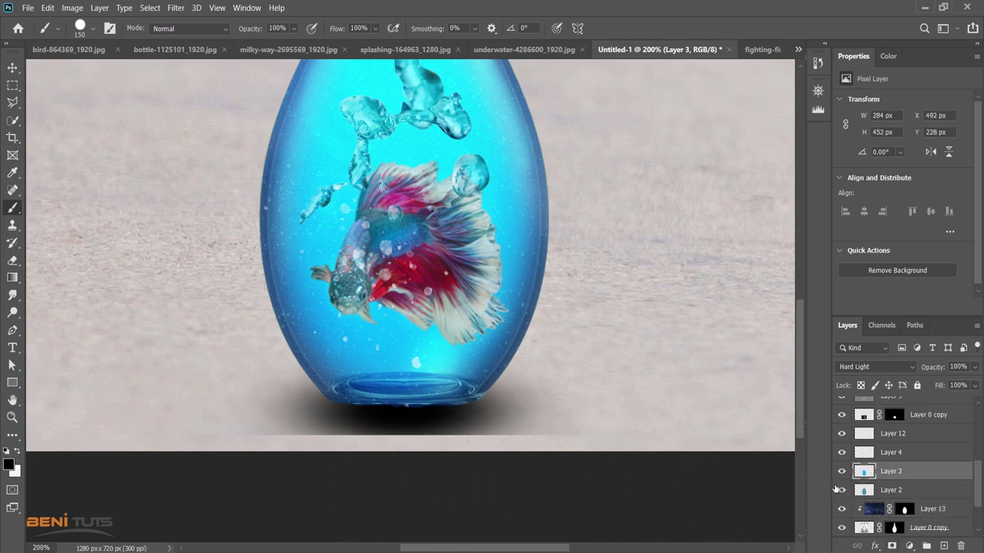
{"action": "left_click", "coordinate": [840, 471]}
{"action": "left_click", "coordinate": [891, 548]}
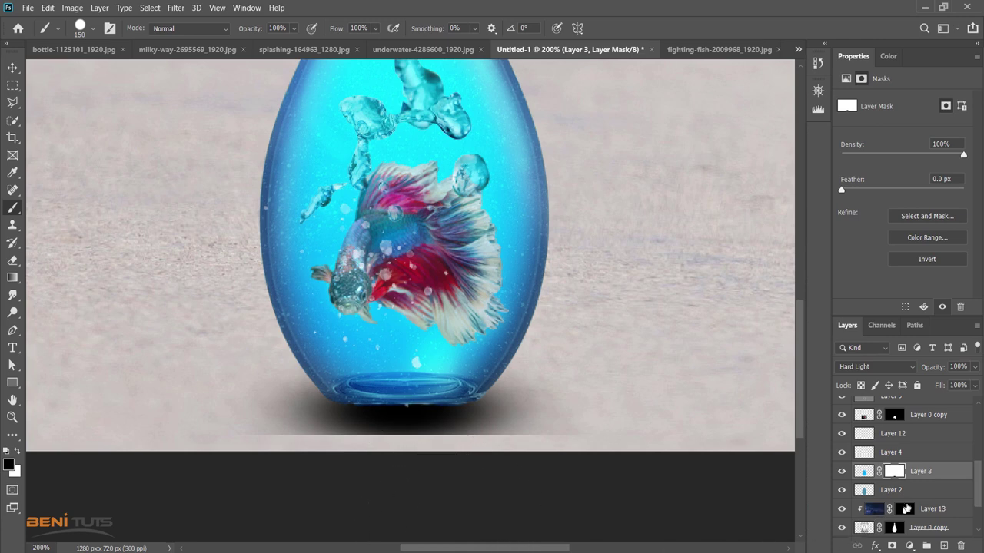
Select Layer 13 and preview the scene with it hidden
{"action": "left_click", "coordinate": [871, 511]}
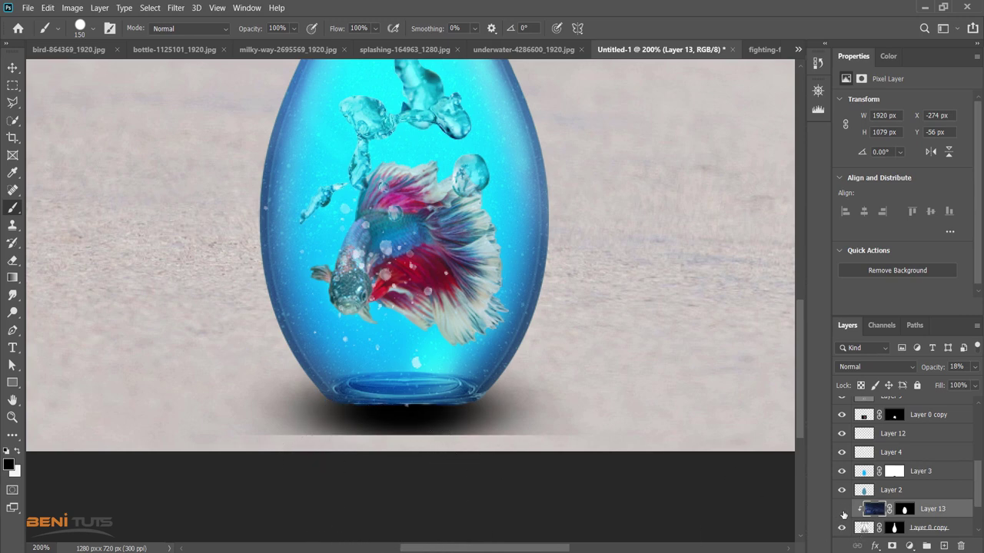
{"action": "left_click", "coordinate": [841, 509]}
{"action": "scroll", "coordinate": [914, 489], "scroll_direction": "up", "scroll_amount": 2}
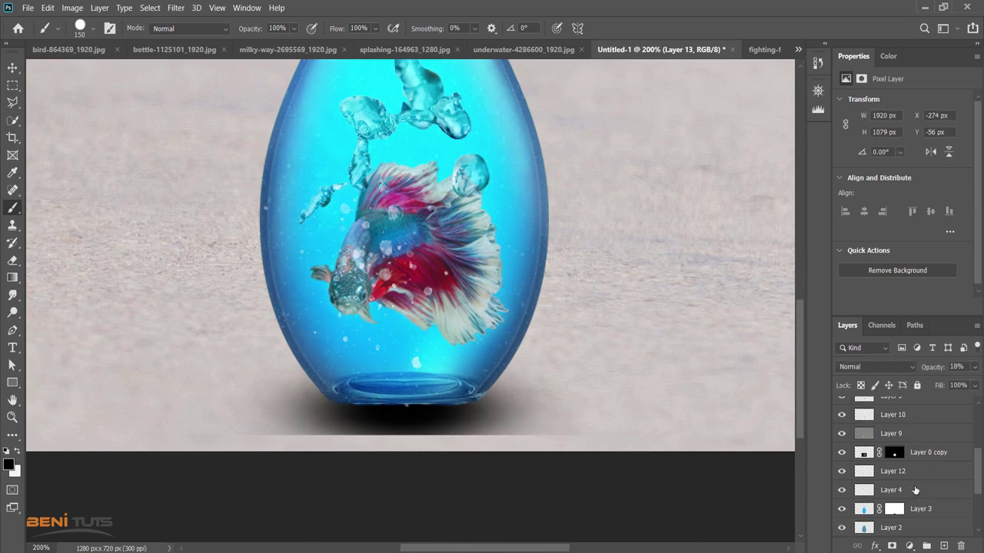
Hide Layer 9 and show Layer 11's highlight spots on the fish
{"action": "left_click", "coordinate": [841, 433]}
{"action": "scroll", "coordinate": [921, 484], "scroll_direction": "up", "scroll_amount": 2}
{"action": "scroll", "coordinate": [921, 484], "scroll_direction": "up", "scroll_amount": 2}
{"action": "scroll", "coordinate": [920, 485], "scroll_direction": "up", "scroll_amount": 1}
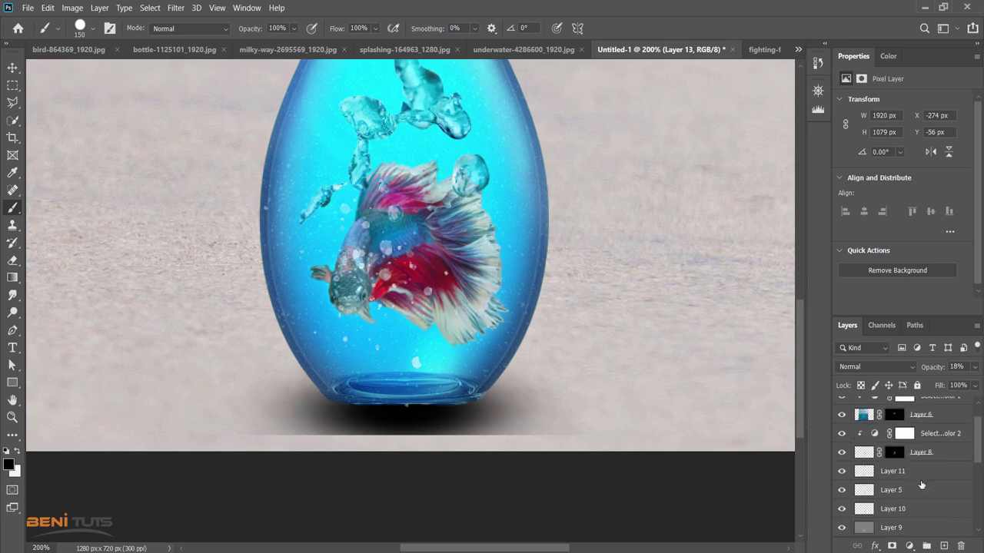
{"action": "left_click", "coordinate": [841, 471]}
Add a white layer mask to Layer 11 and zoom back to 100%
{"action": "left_click", "coordinate": [870, 475]}
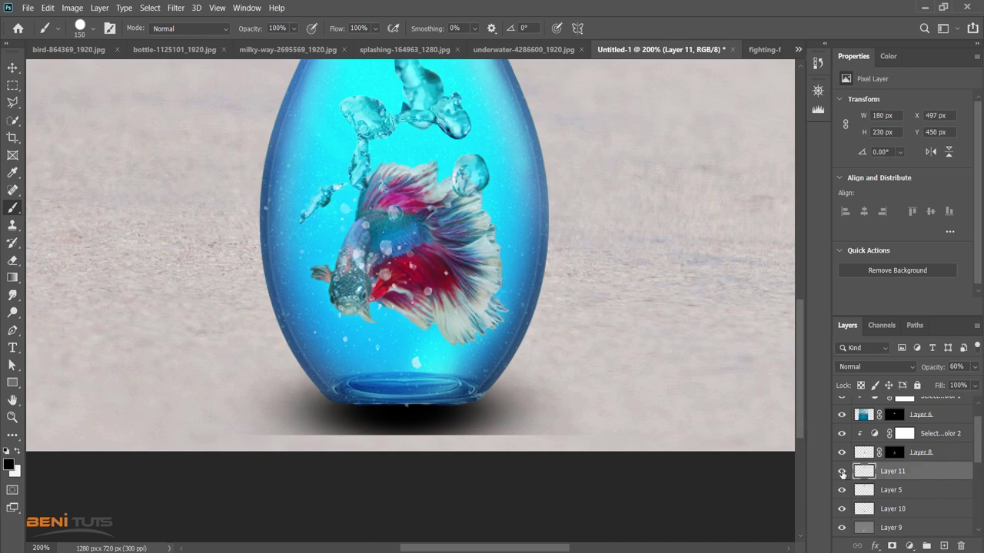
{"action": "left_click", "coordinate": [842, 471]}
{"action": "left_click", "coordinate": [892, 546]}
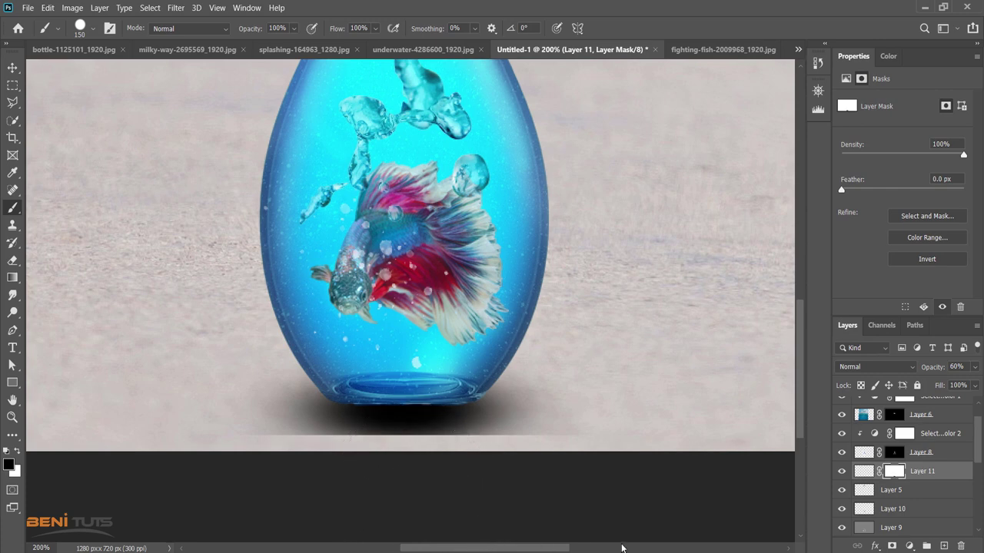
{"action": "scroll", "coordinate": [622, 495], "scroll_direction": "up", "scroll_amount": 2}
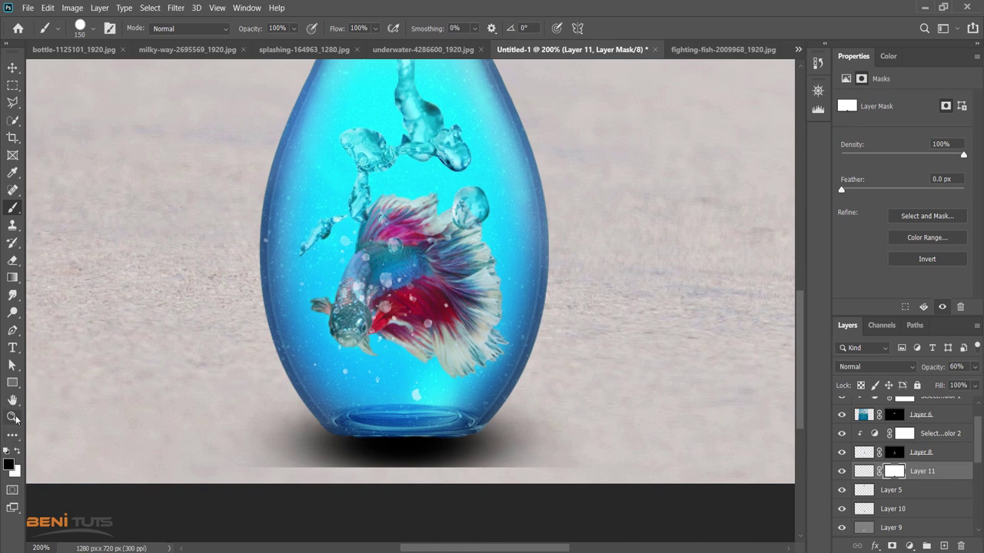
{"action": "double_click", "coordinate": [12, 417]}
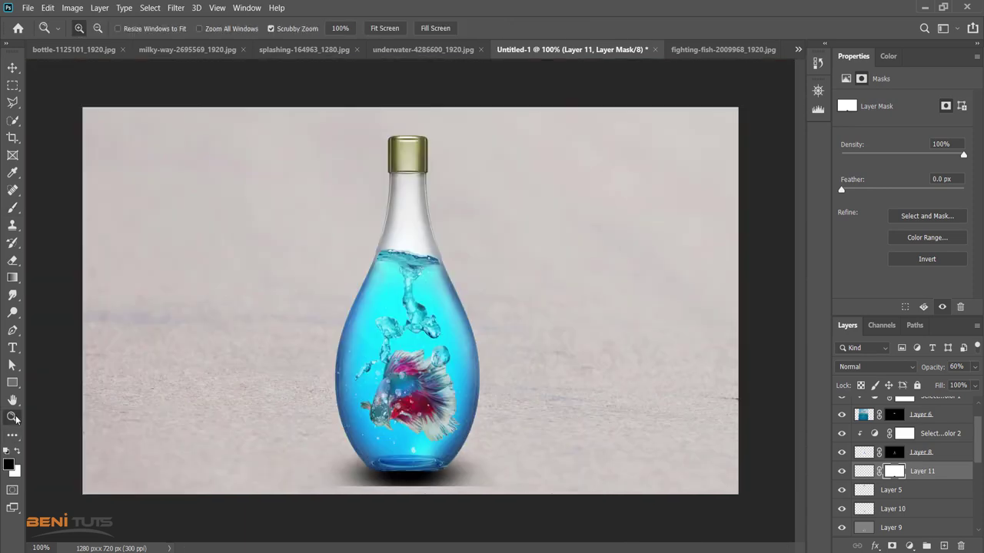
Transform the Layer 14 shadow up 10 px to Y 605, snug under the bottle's base
{"action": "left_click", "coordinate": [12, 68]}
{"action": "scroll", "coordinate": [903, 456], "scroll_direction": "down", "scroll_amount": 3}
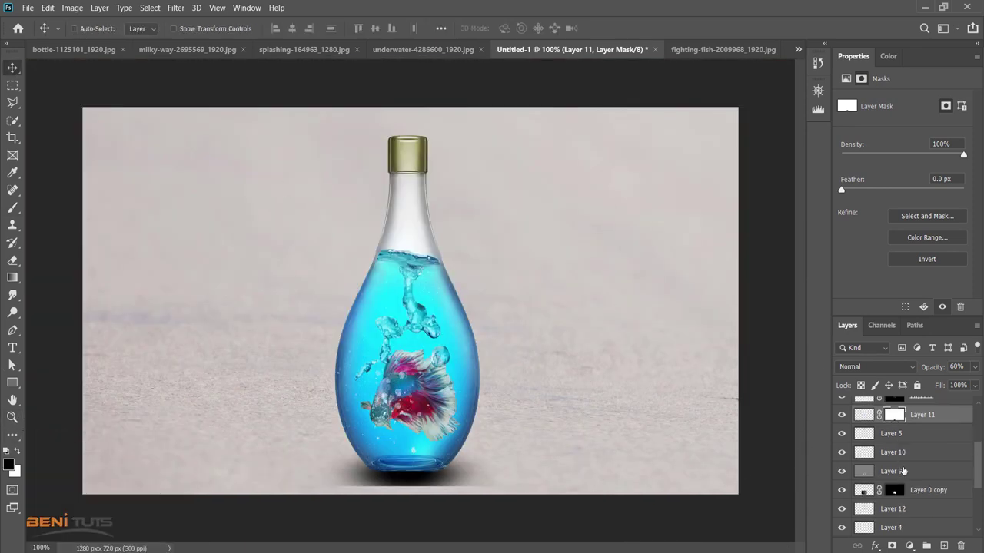
{"action": "scroll", "coordinate": [903, 461], "scroll_direction": "down", "scroll_amount": 2}
{"action": "scroll", "coordinate": [903, 465], "scroll_direction": "down", "scroll_amount": 2}
{"action": "left_click", "coordinate": [869, 493]}
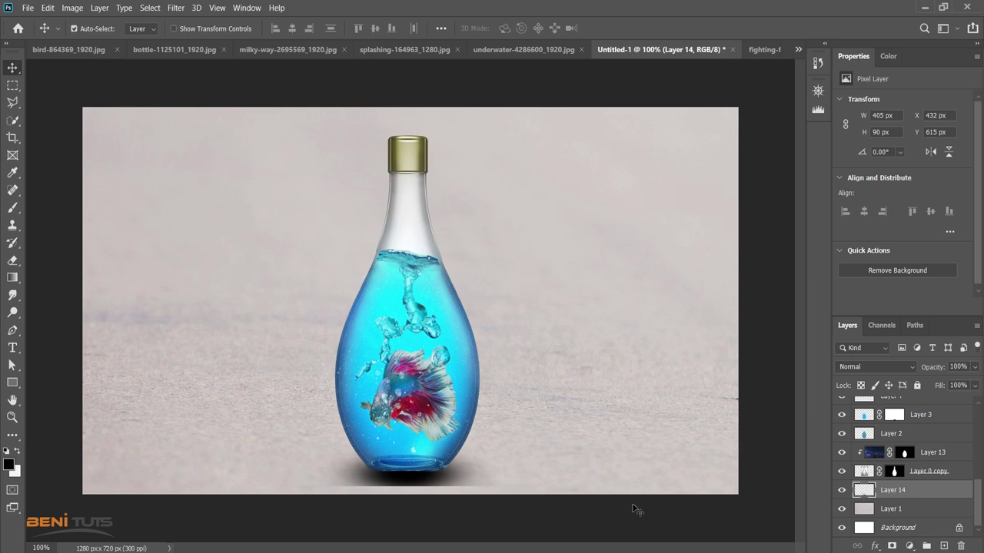
{"action": "key", "text": "ctrl+t"}
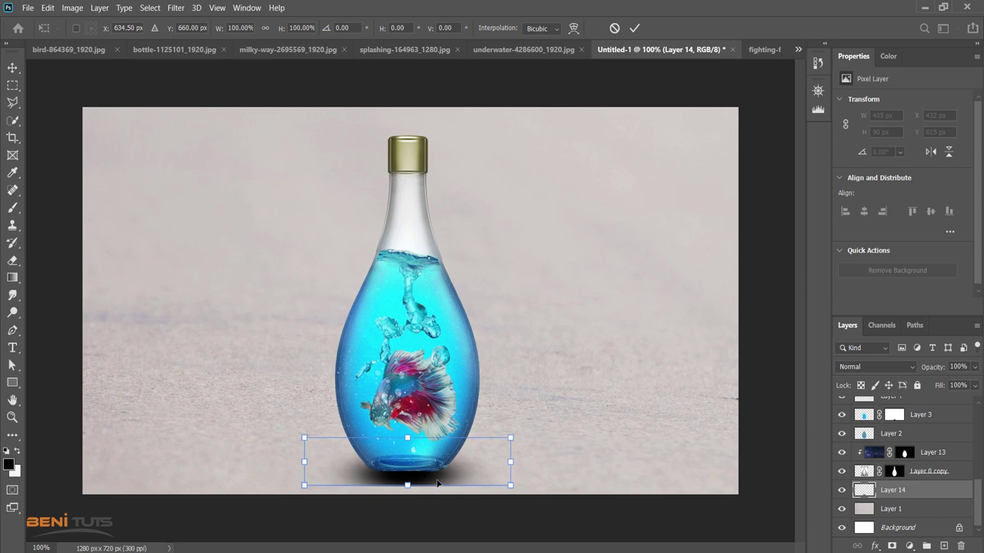
{"action": "left_click_drag", "start_coordinate": [437, 482], "coordinate": [436, 483]}
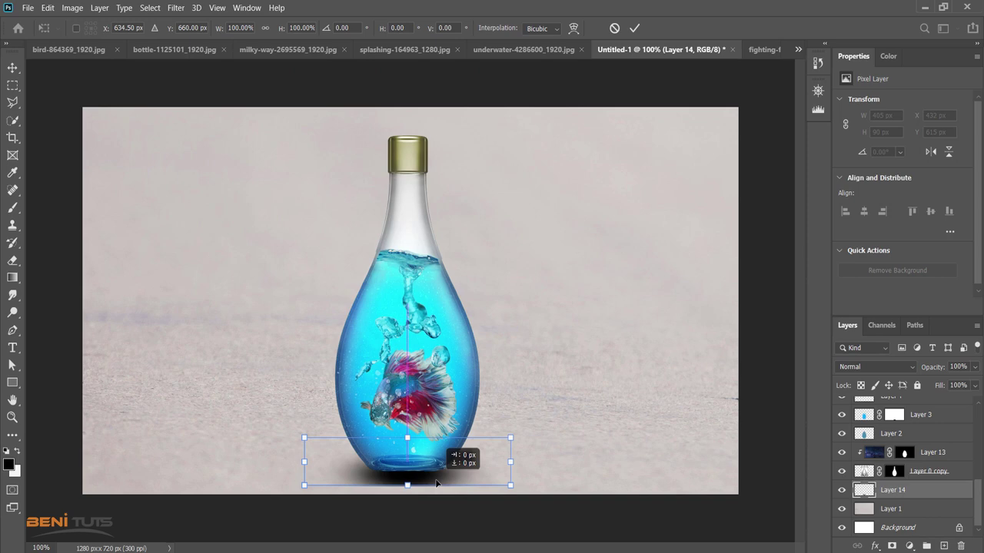
{"action": "key", "text": "shift+Up"}
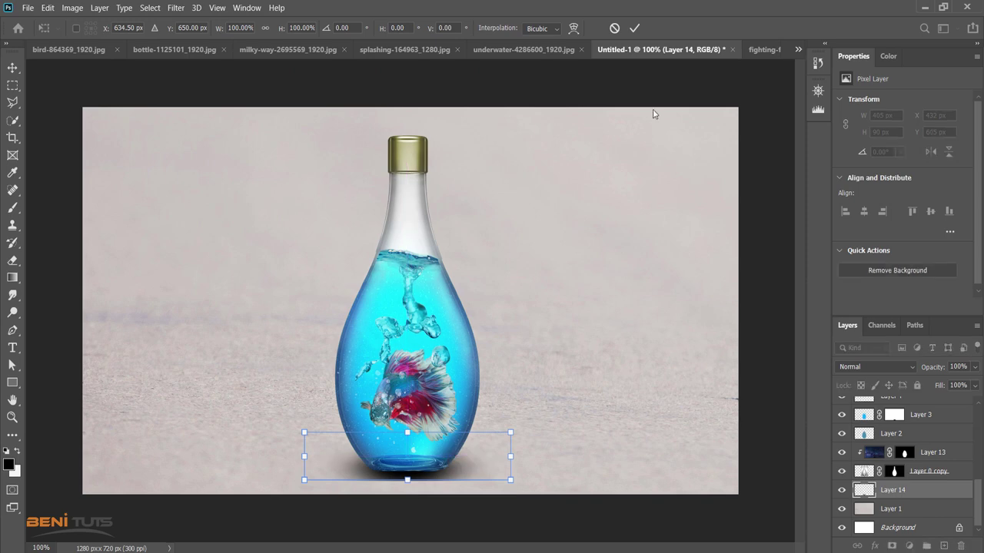
{"action": "left_click", "coordinate": [635, 29]}
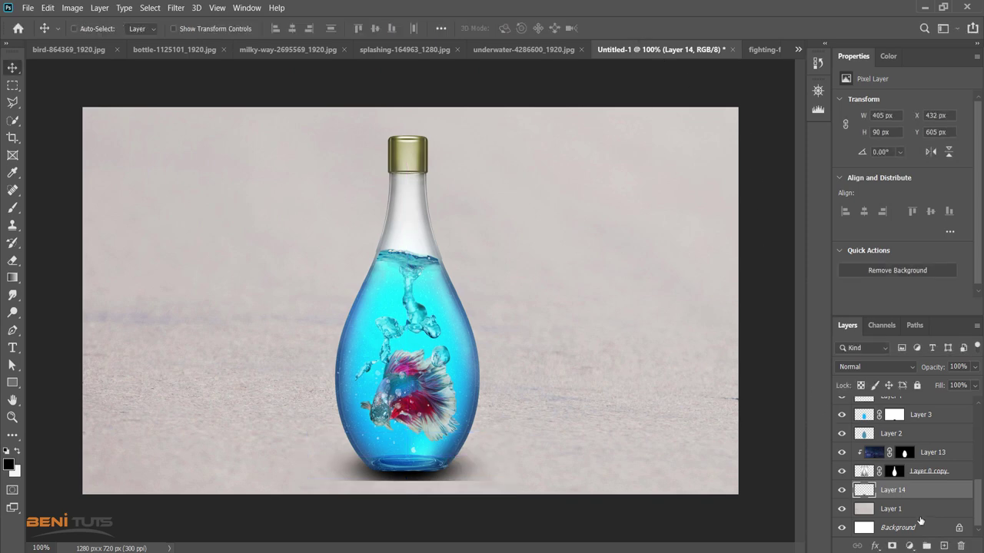
Mask the shadow layer and erase its bottom edge softly at 33% flow
{"action": "left_click", "coordinate": [893, 546]}
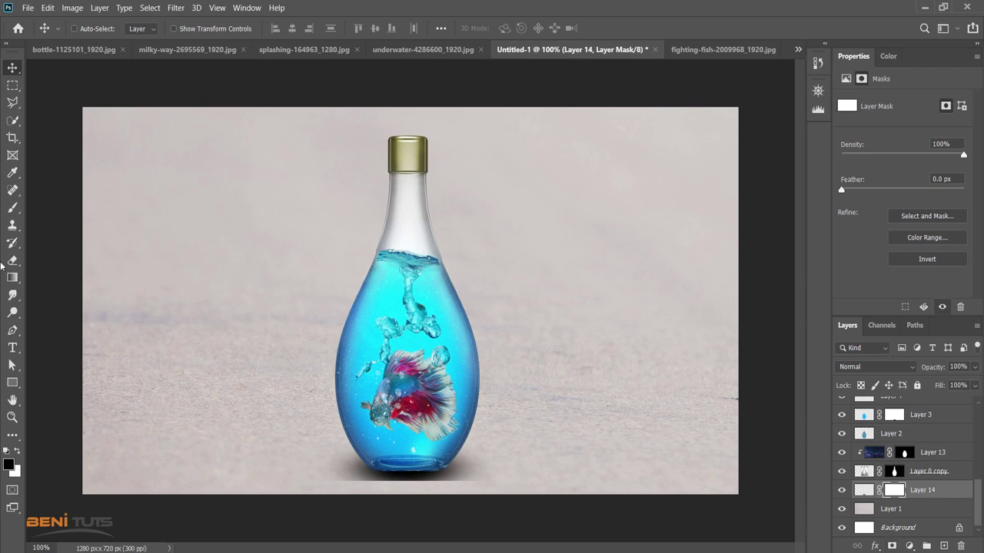
{"action": "left_click", "coordinate": [12, 173]}
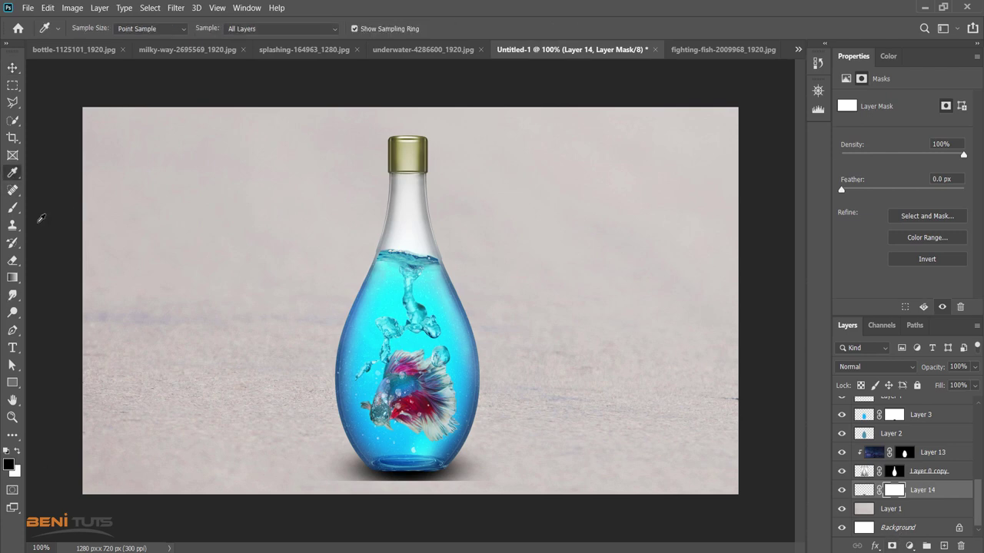
{"action": "left_click", "coordinate": [13, 261]}
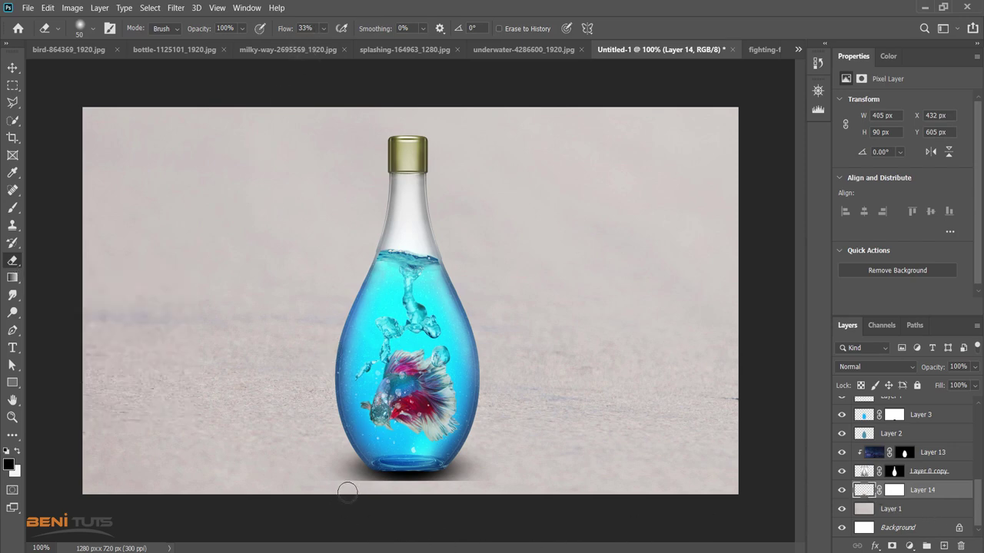
{"action": "mouse_move", "coordinate": [352, 487]}
{"action": "left_mouse_down"}
{"action": "mouse_move", "coordinate": [454, 496]}
{"action": "mouse_move", "coordinate": [349, 490]}
{"action": "mouse_move", "coordinate": [405, 490]}
{"action": "left_mouse_up"}
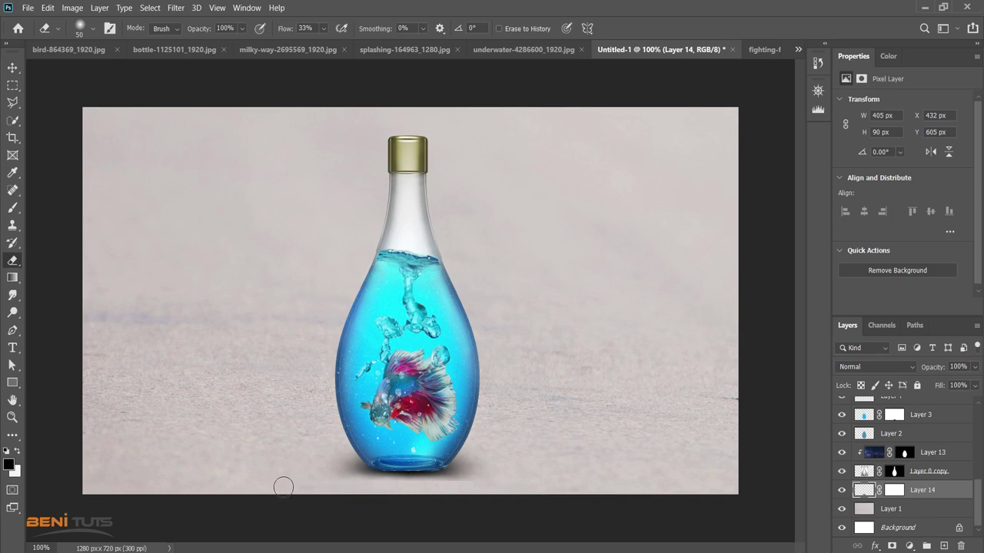
{"action": "mouse_move", "coordinate": [283, 487]}
{"action": "left_mouse_down"}
{"action": "mouse_move", "coordinate": [345, 497]}
{"action": "mouse_move", "coordinate": [358, 479]}
{"action": "mouse_move", "coordinate": [500, 491]}
{"action": "mouse_move", "coordinate": [446, 489]}
{"action": "mouse_move", "coordinate": [462, 490]}
{"action": "left_mouse_up"}
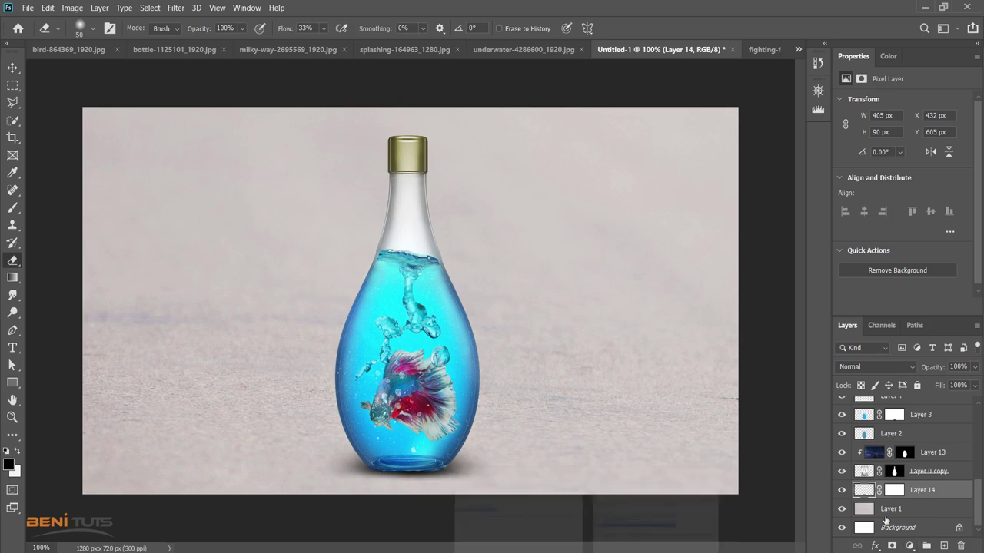
Lower the shadow a few pixels to Y 610 beneath the bottle's base
{"action": "key", "text": "ctrl+t"}
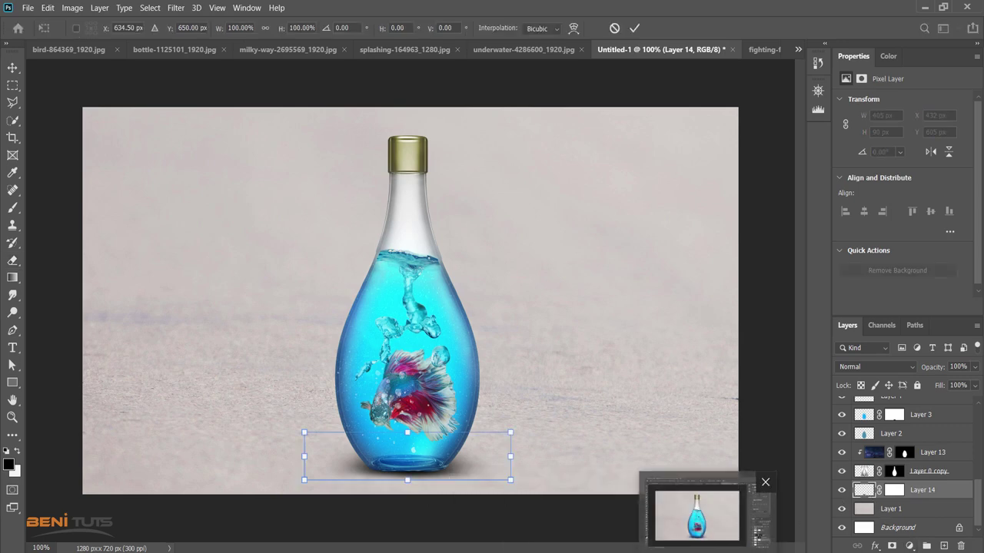
{"action": "key", "text": "Down"}
{"action": "key", "text": "Down"}
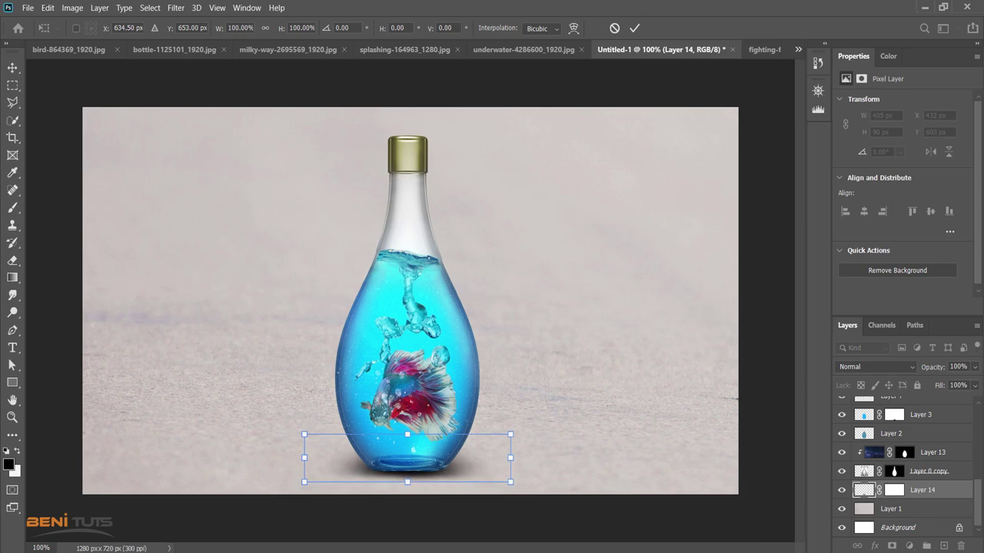
{"action": "key", "text": "Down"}
{"action": "key", "text": "Down"}
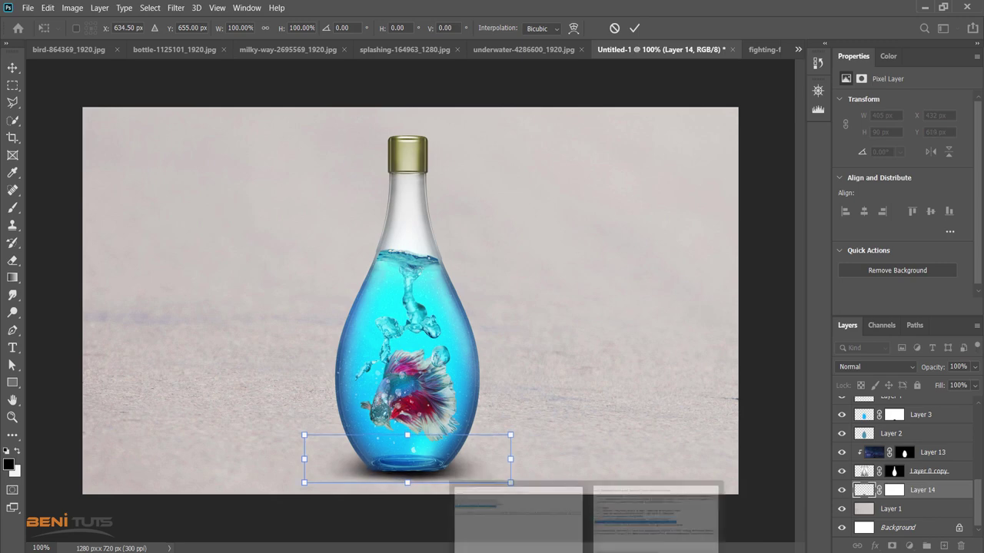
{"action": "left_click", "coordinate": [634, 28]}
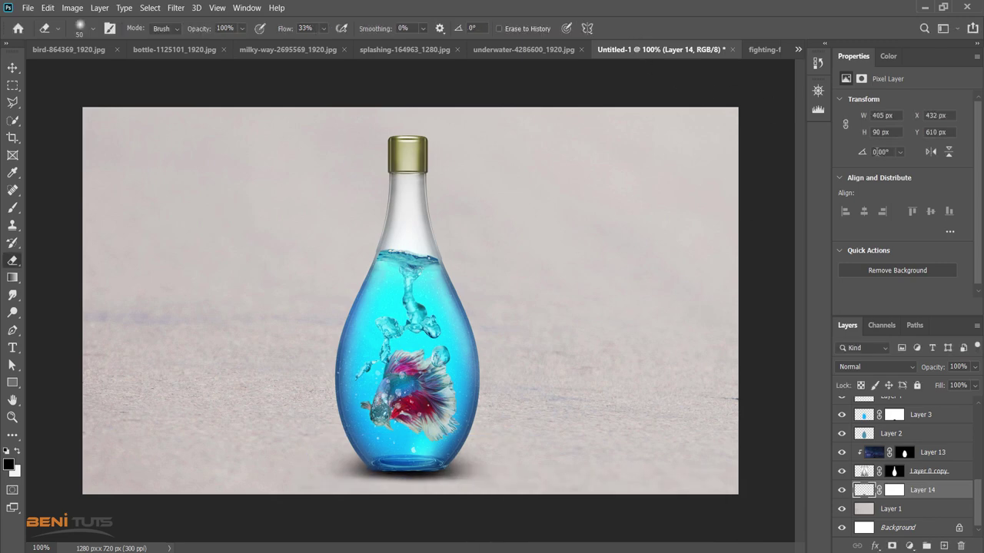
Add a Photo Filter adjustment layer above Layer 7 at the top of the stack
{"action": "left_click", "coordinate": [12, 68]}
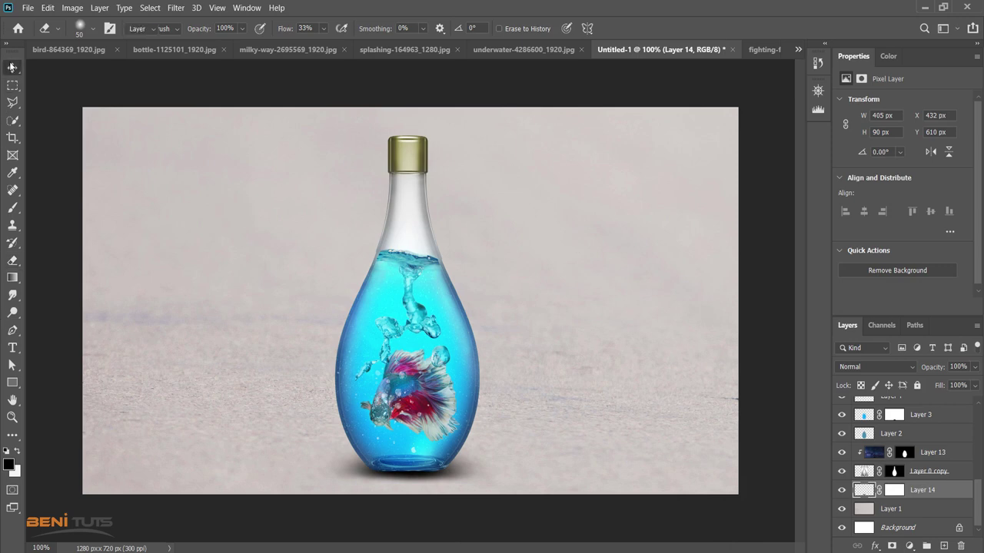
{"action": "scroll", "coordinate": [954, 477], "scroll_direction": "up", "scroll_amount": 3}
{"action": "scroll", "coordinate": [953, 477], "scroll_direction": "up", "scroll_amount": 3}
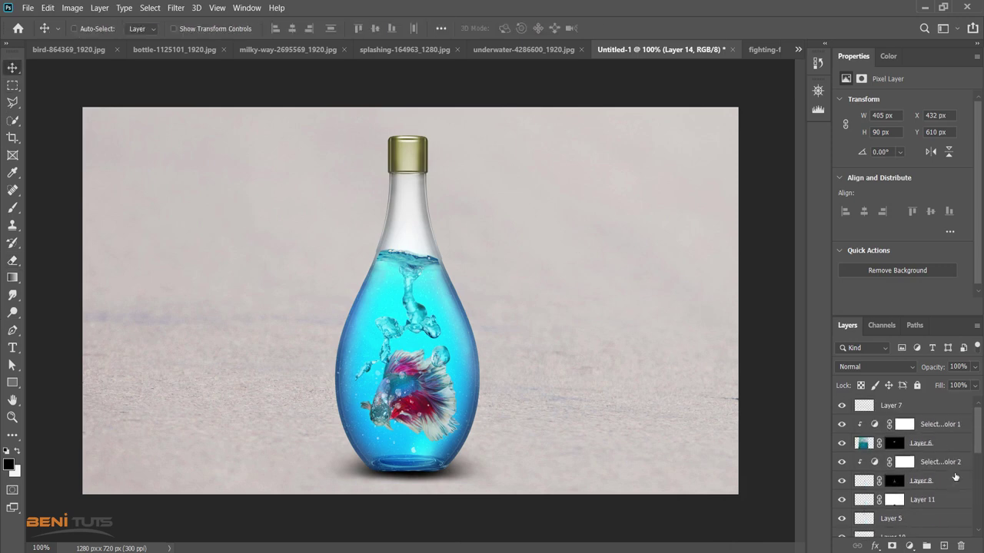
{"action": "left_click", "coordinate": [905, 407]}
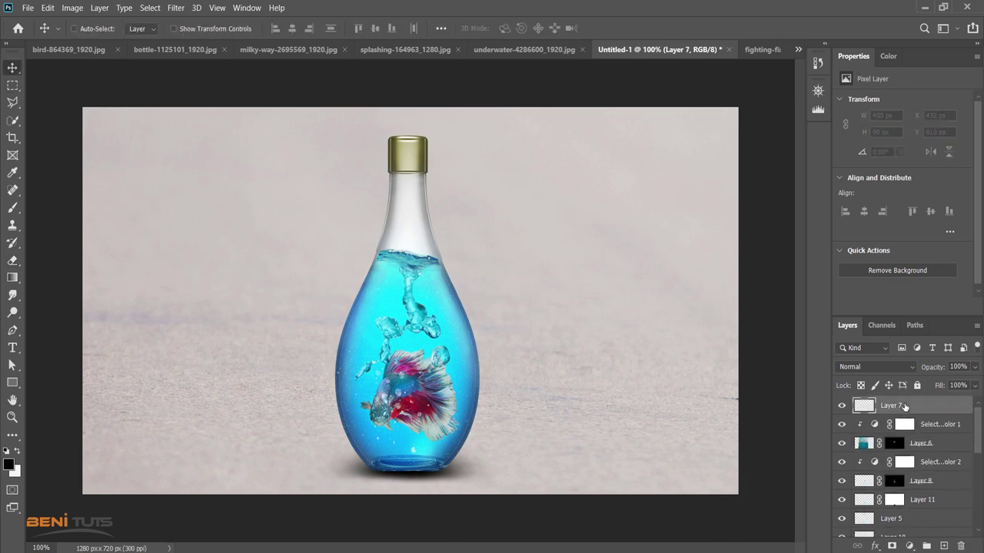
{"action": "left_click", "coordinate": [909, 545]}
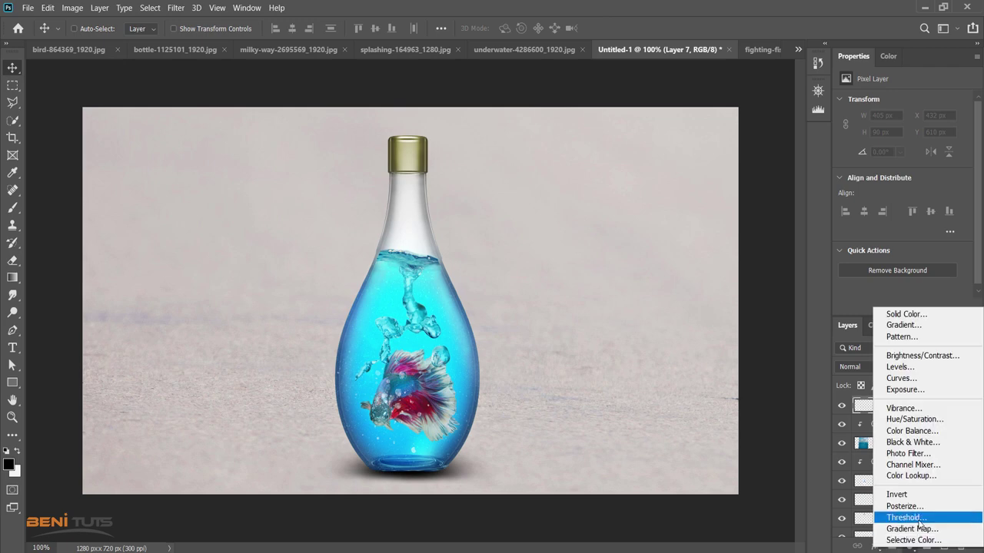
{"action": "left_click", "coordinate": [908, 454]}
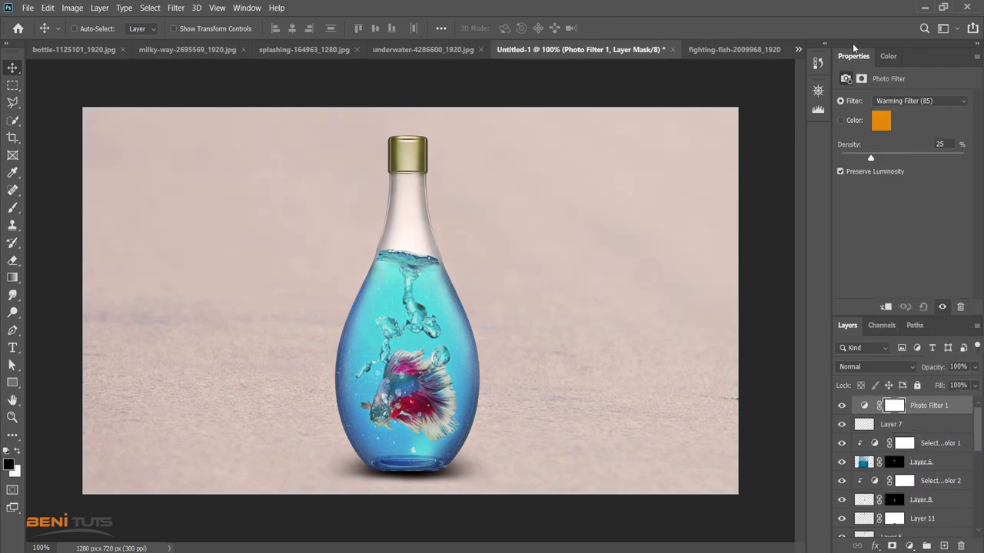
Set the photo filter to Cooling Filter (80) at 19% density and compare it on/off
{"action": "left_click", "coordinate": [907, 101]}
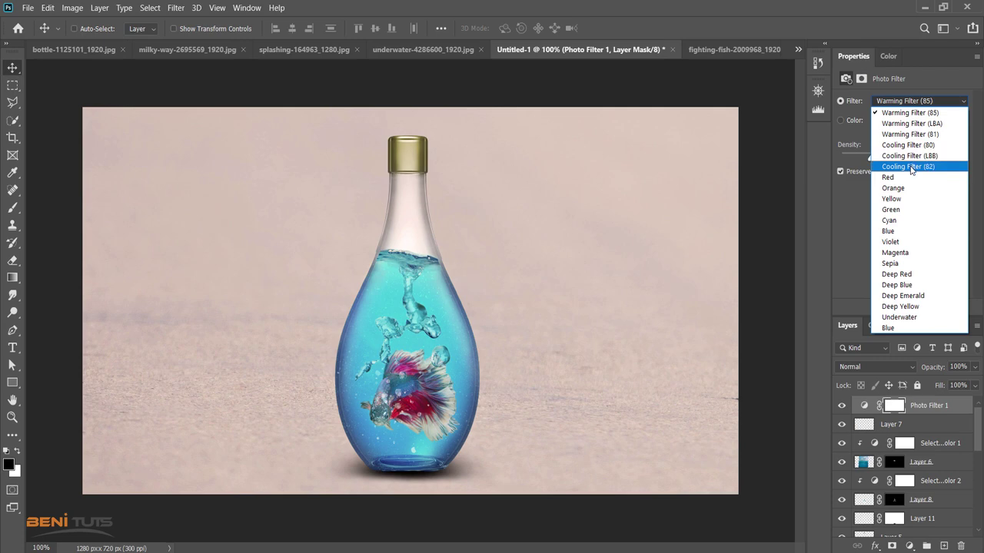
{"action": "left_click", "coordinate": [911, 144]}
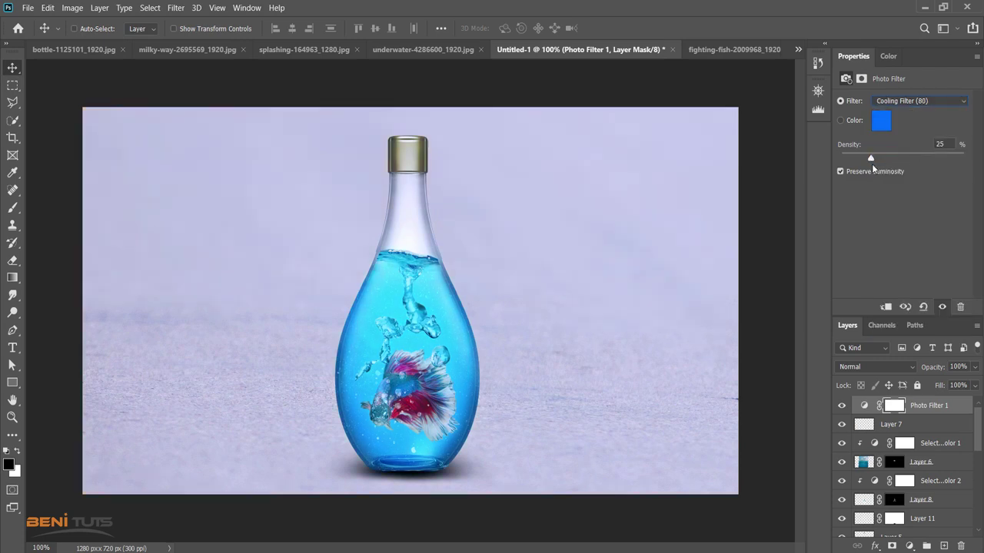
{"action": "left_click_drag", "start_coordinate": [870, 158], "coordinate": [863, 158]}
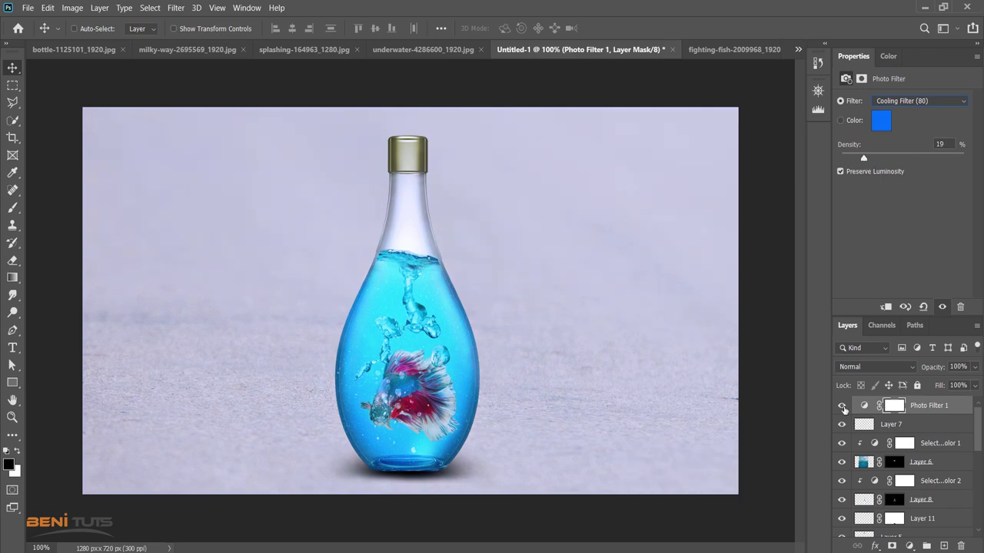
{"action": "left_click", "coordinate": [842, 408]}
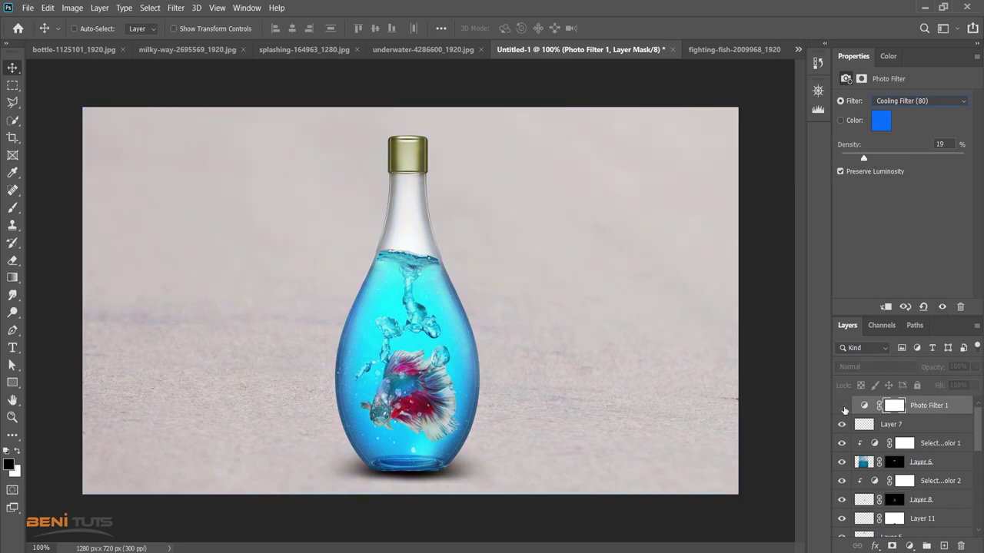
{"action": "left_click", "coordinate": [842, 407]}
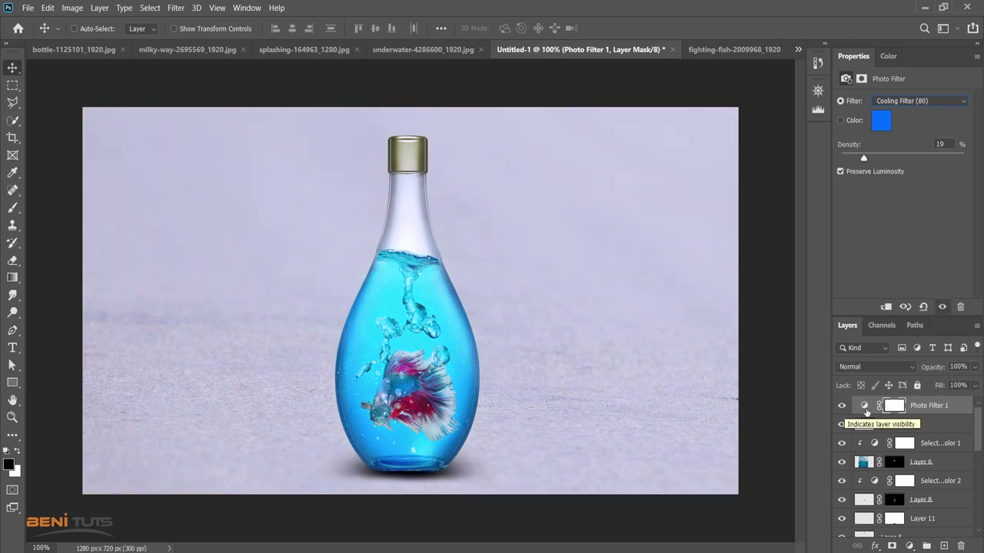